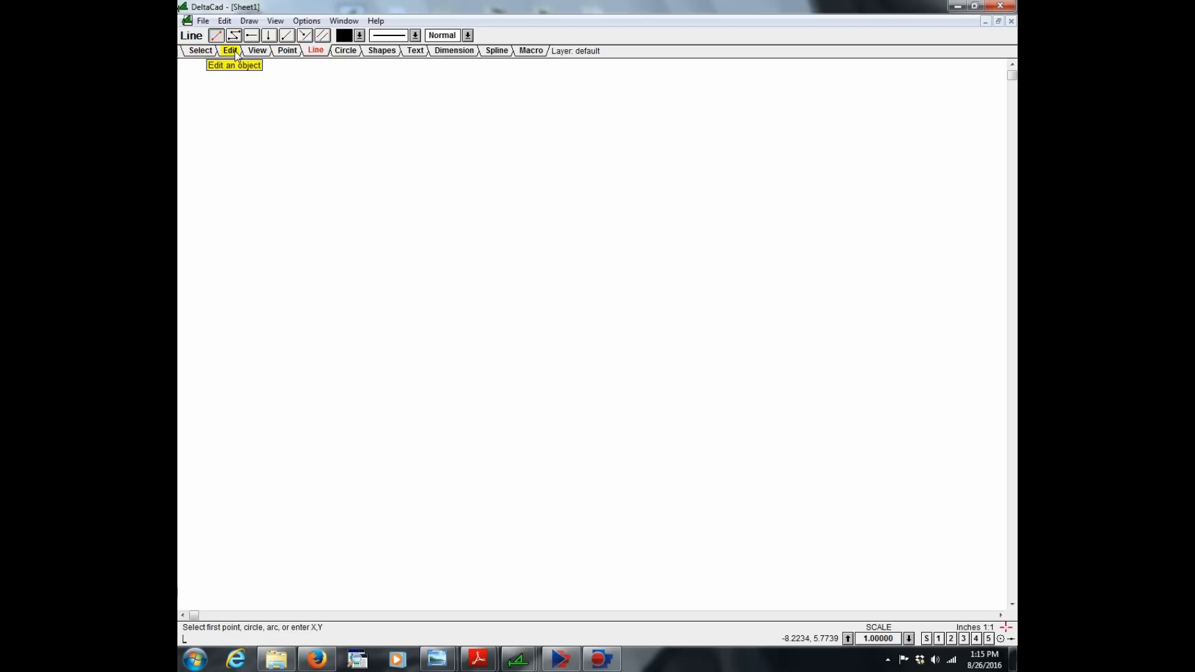
# - Look through the tool sets for selecting, viewing, circles, macros, splines, shapes, text, dimensions and lines
pyautogui.click(202, 51)
pyautogui.click(264, 52)
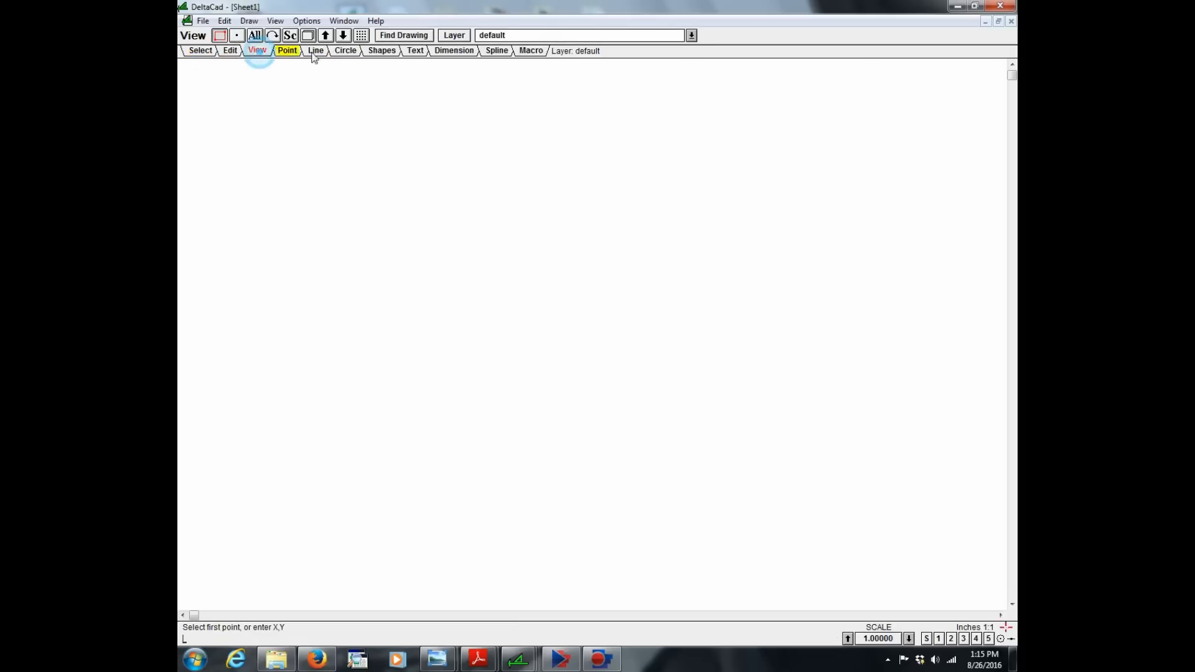
pyautogui.click(346, 52)
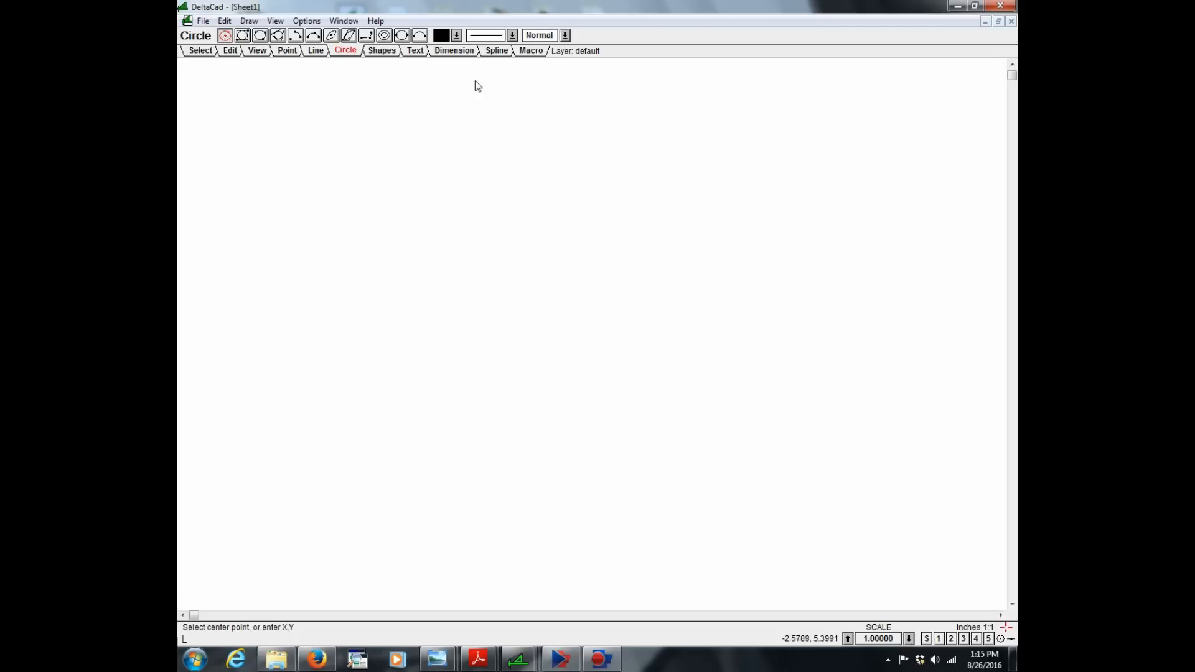
pyautogui.click(530, 53)
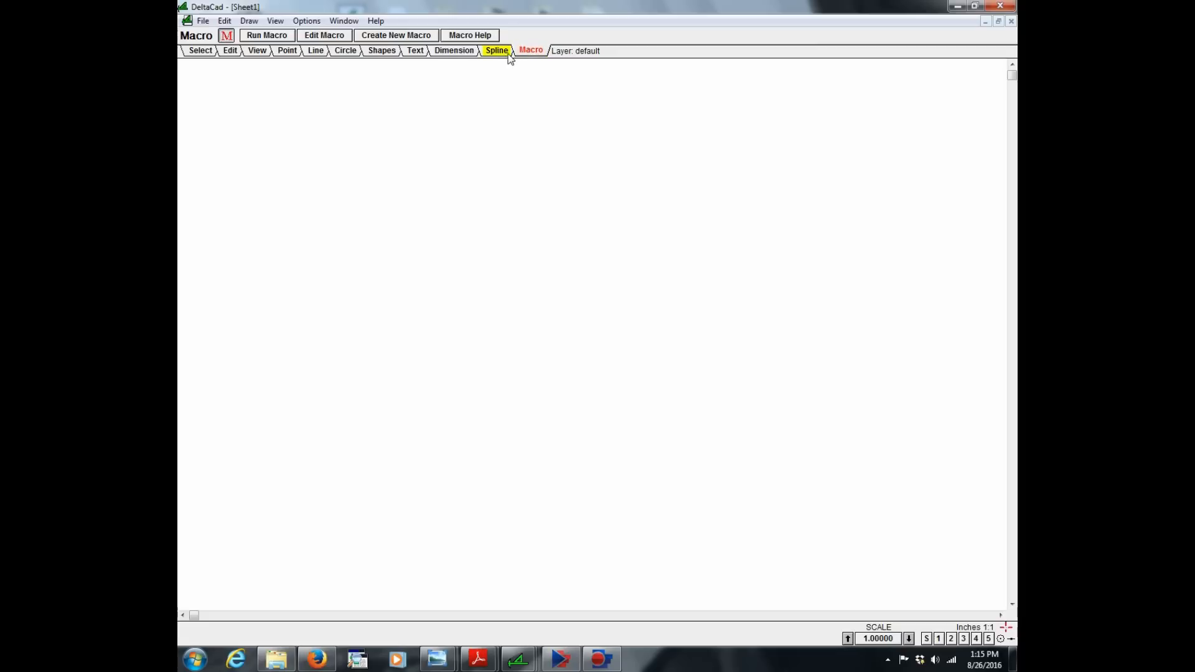
pyautogui.click(502, 53)
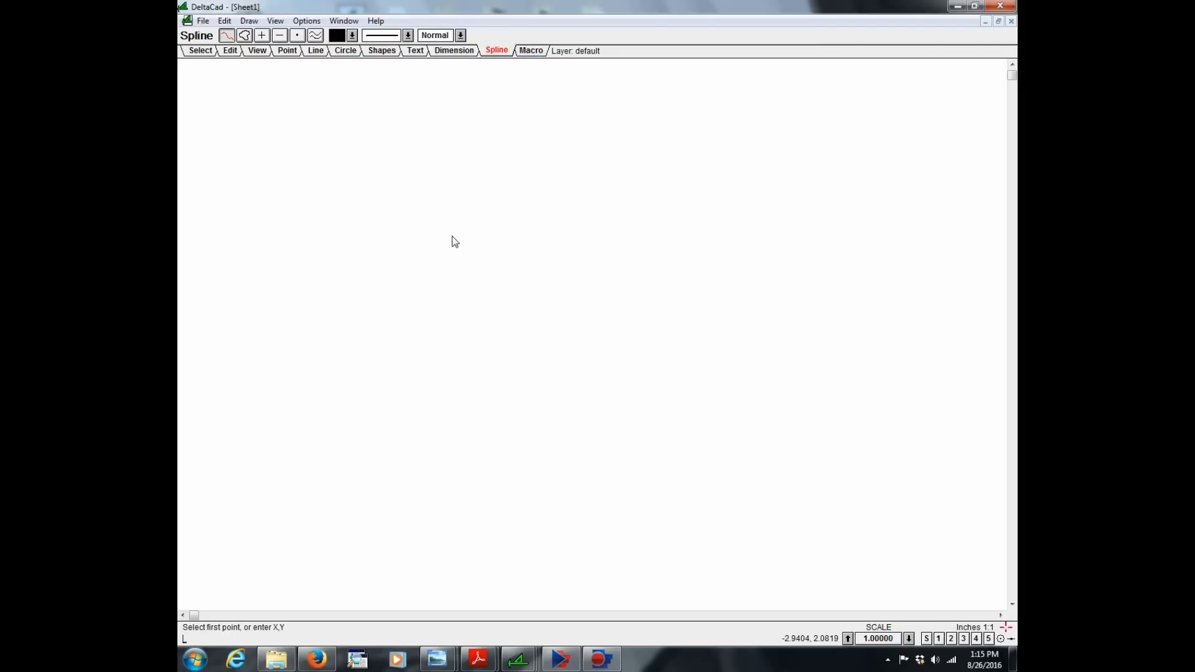
pyautogui.click(315, 54)
pyautogui.click(346, 52)
pyautogui.click(382, 52)
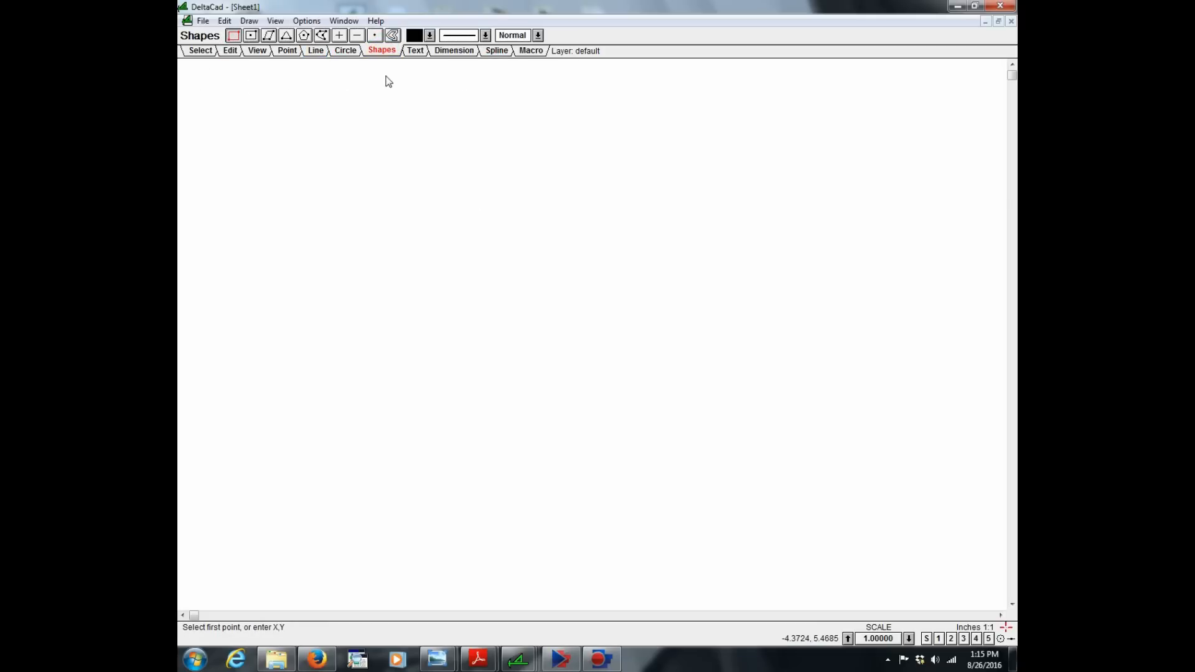
pyautogui.click(414, 49)
pyautogui.click(450, 53)
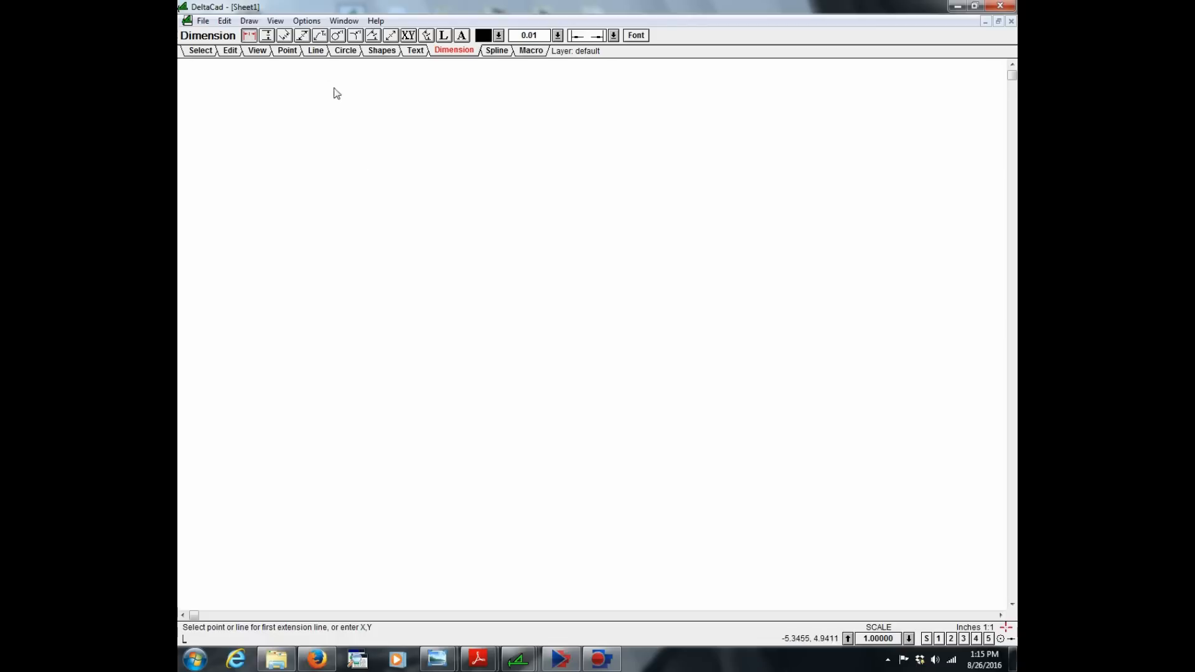
pyautogui.click(316, 50)
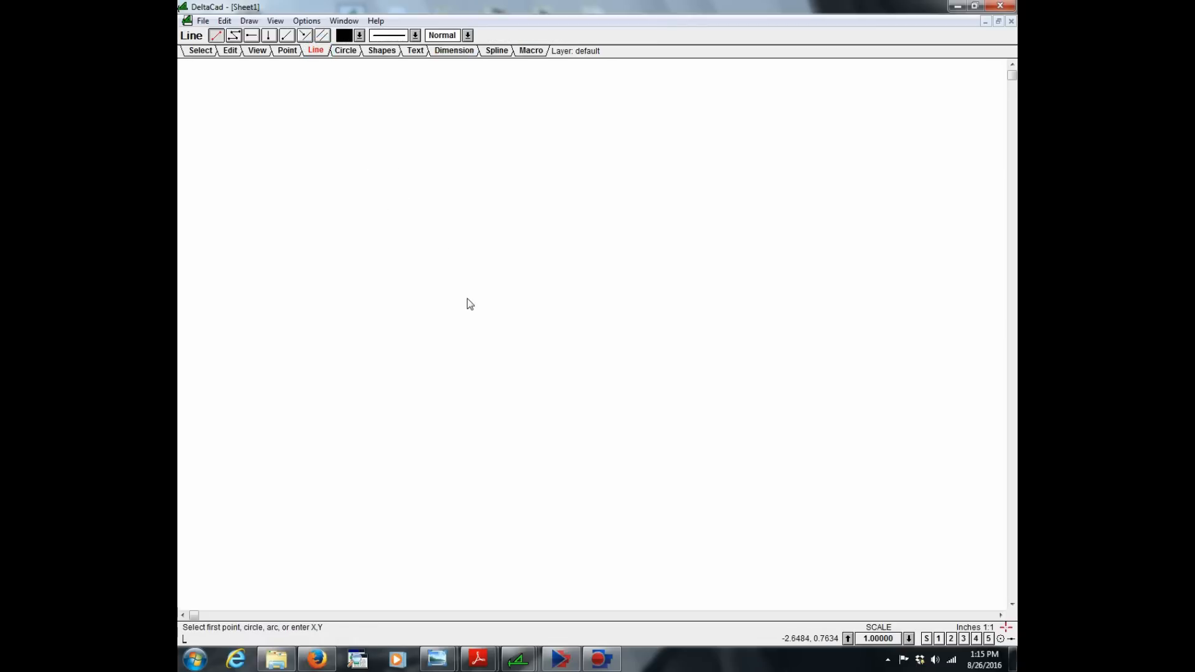
# - Set the drawing scale to 1:5 with inches as the units
pyautogui.click(306, 21)
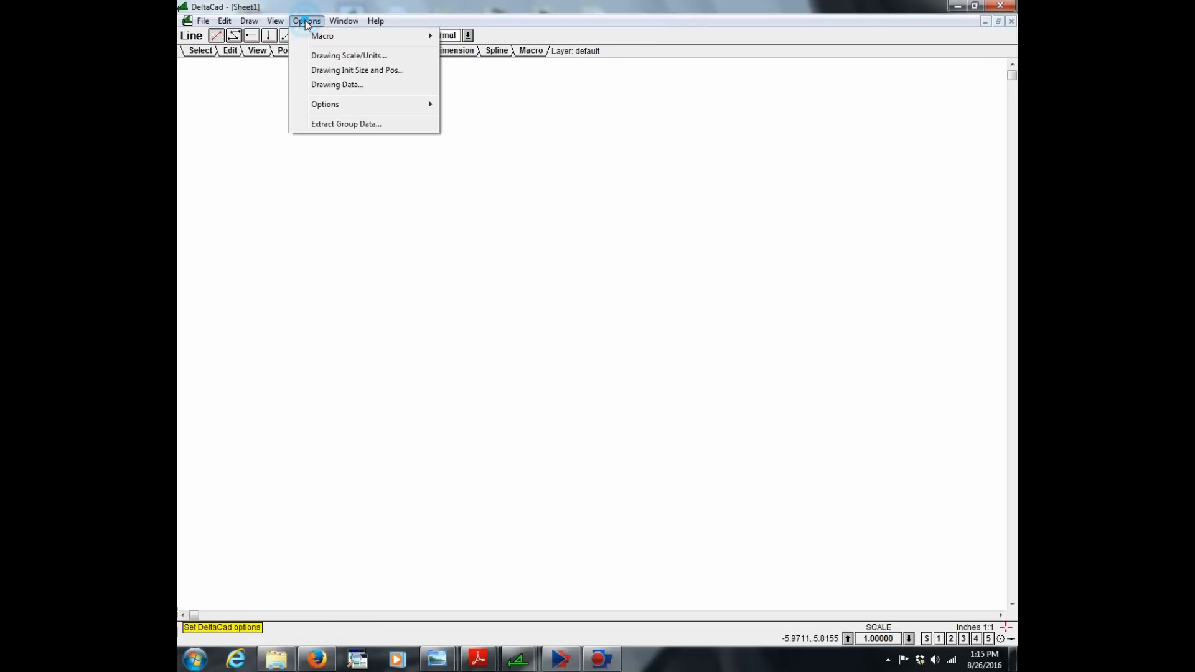
pyautogui.click(381, 57)
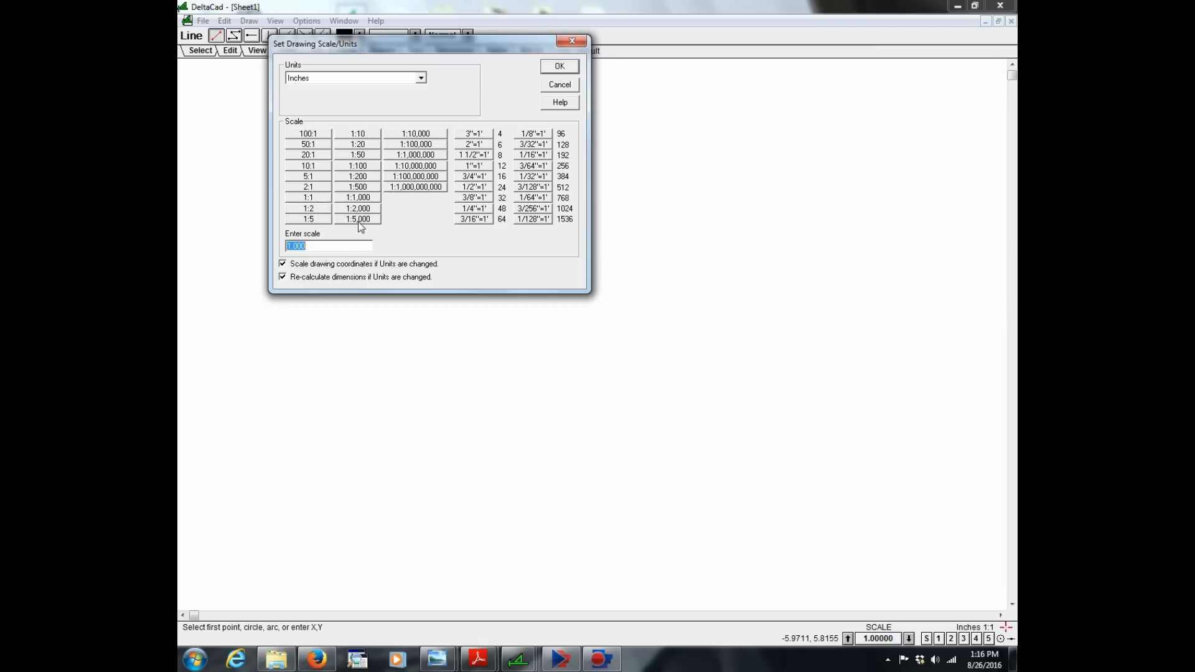
pyautogui.click(313, 223)
pyautogui.click(559, 67)
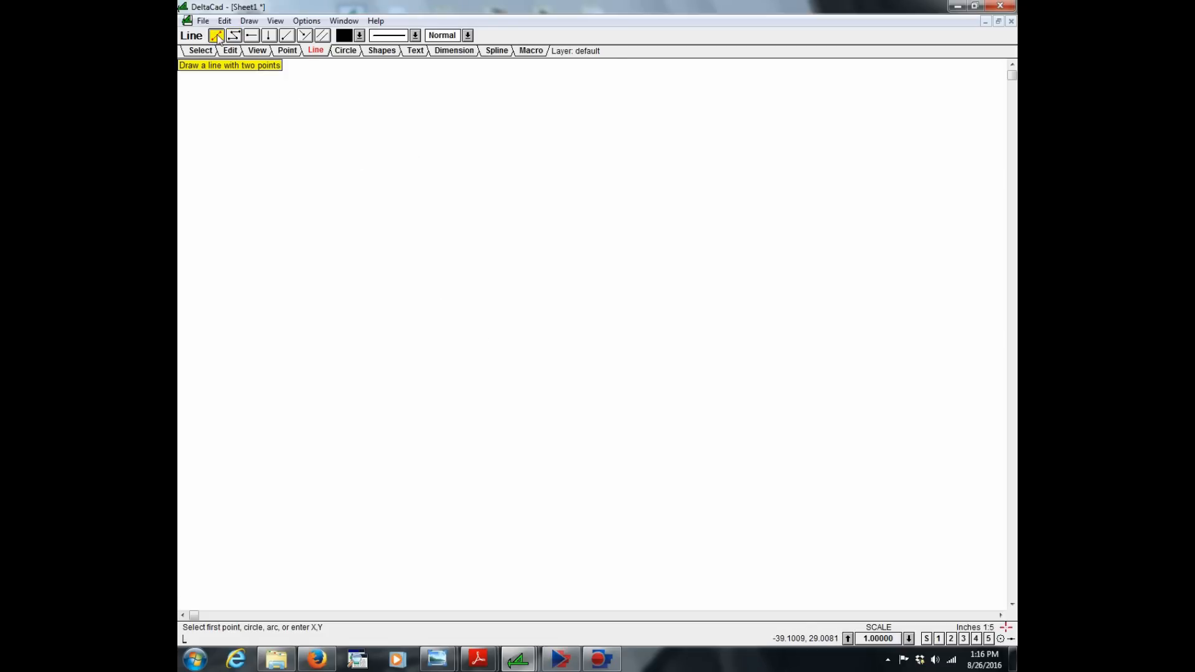
# - Draw two crossing diagonal two-point lines and a shorter third line running up to the right from their intersection
pyautogui.click(367, 182)
pyautogui.click(701, 423)
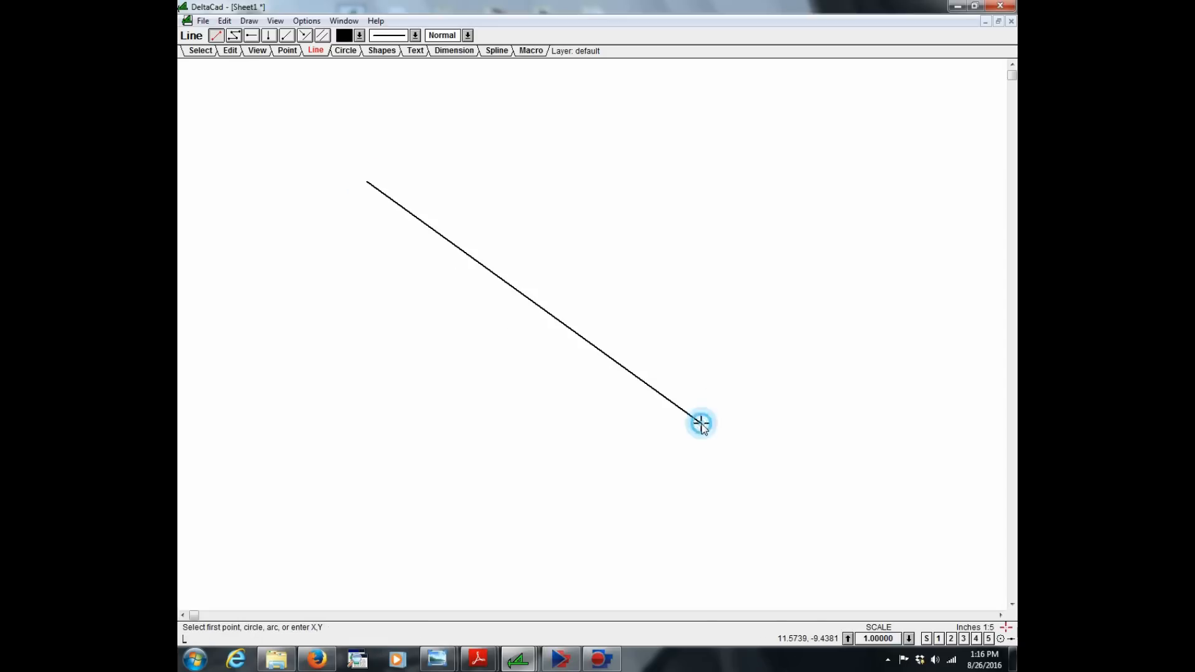
pyautogui.click(606, 200)
pyautogui.click(399, 426)
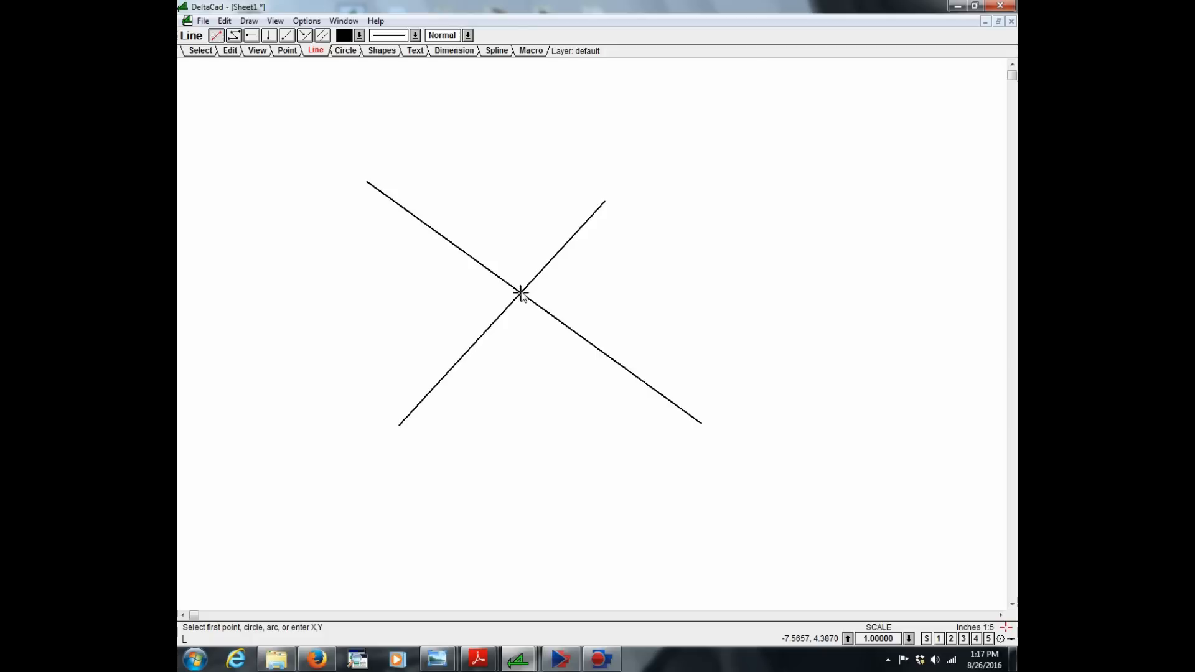
pyautogui.click(521, 293)
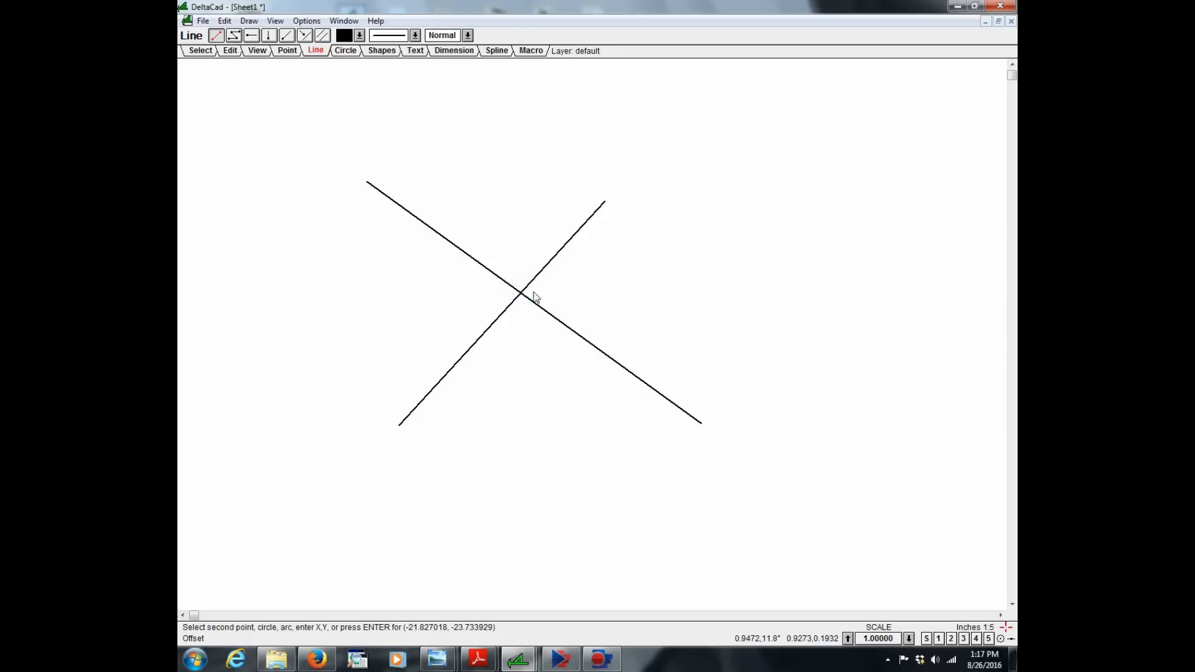
pyautogui.click(638, 247)
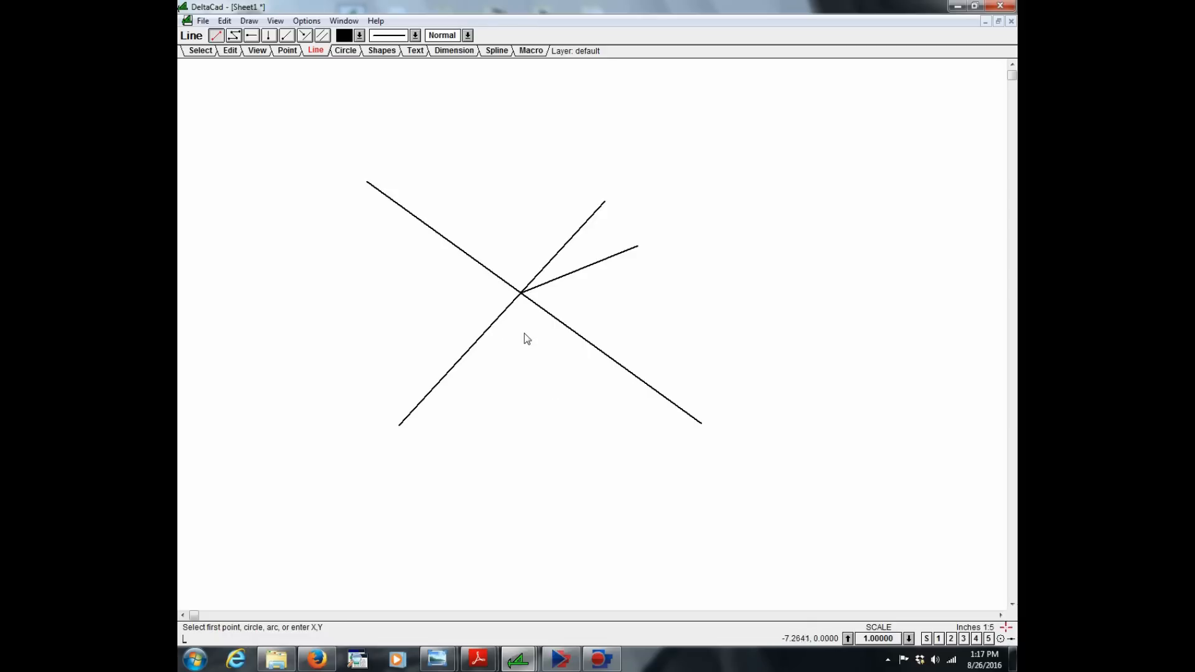
# - Draw a chain of four connected lines across the diagonals and end it at the upper right
pyautogui.click(234, 36)
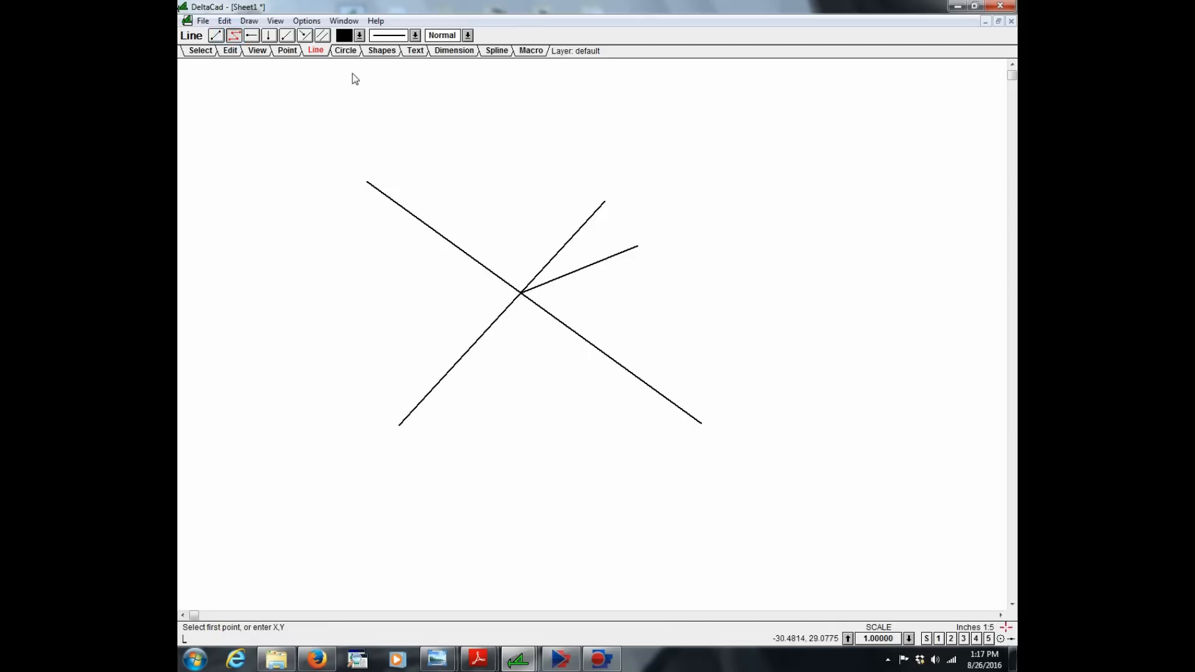
pyautogui.click(528, 169)
pyautogui.click(631, 353)
pyautogui.click(532, 433)
pyautogui.click(350, 333)
pyautogui.click(687, 128)
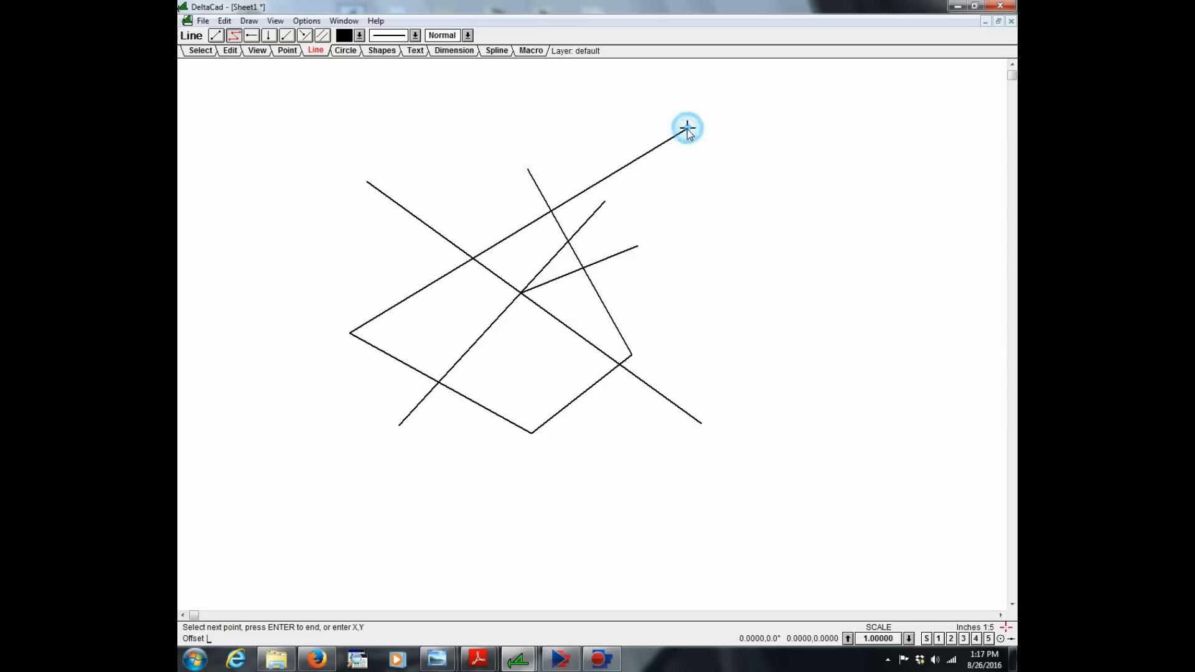
pyautogui.rightClick(707, 232)
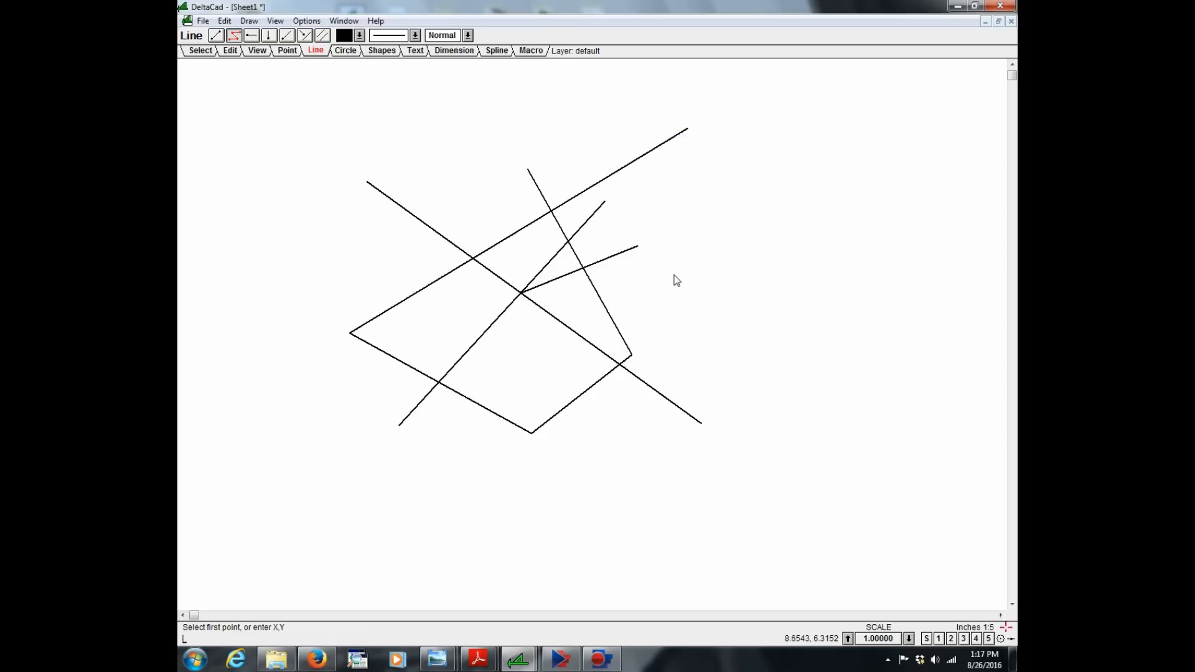
# - Draw a horizontal line to the right of the diagonals and a long vertical line crossing it
pyautogui.click(252, 34)
pyautogui.click(719, 309)
pyautogui.click(928, 333)
pyautogui.click(269, 35)
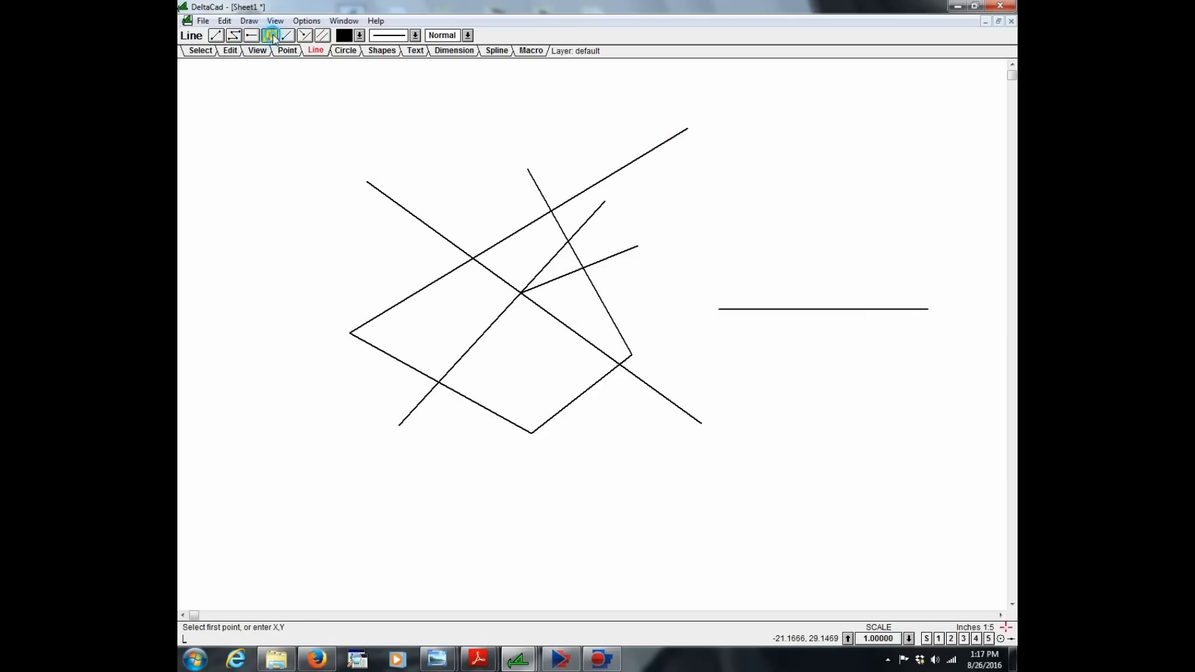
pyautogui.click(783, 157)
pyautogui.click(827, 568)
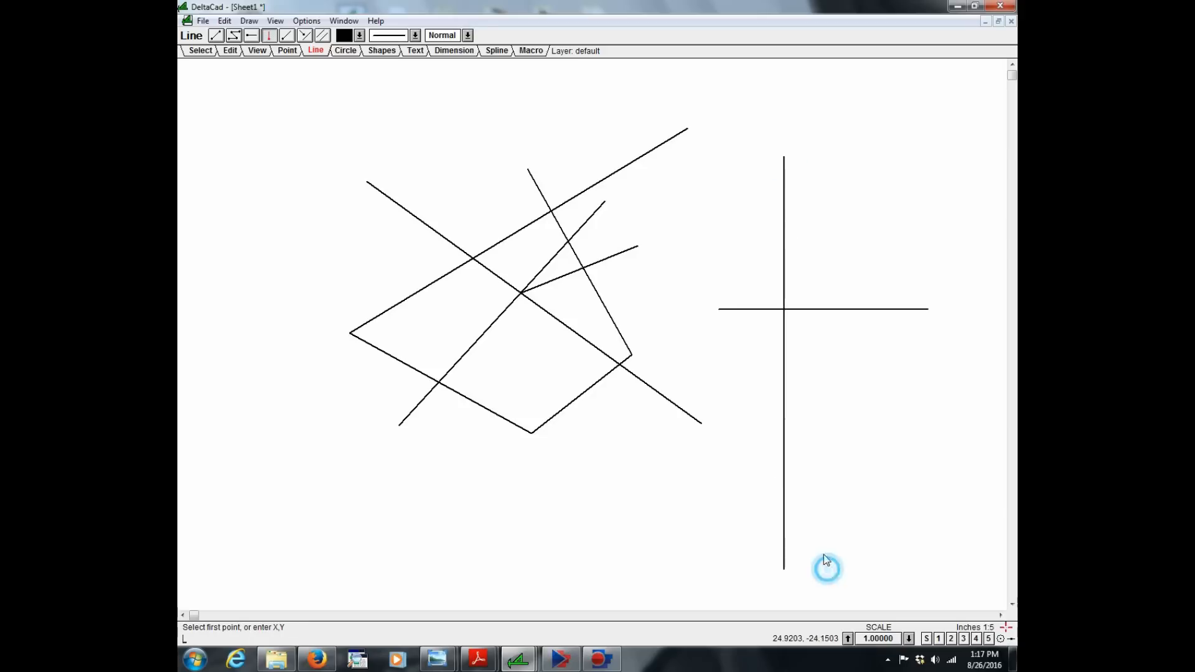
# - Draw an angled line about 15 inches long from the horizontal-vertical crossing, matching the angle of the chain's longest segment
pyautogui.click(287, 36)
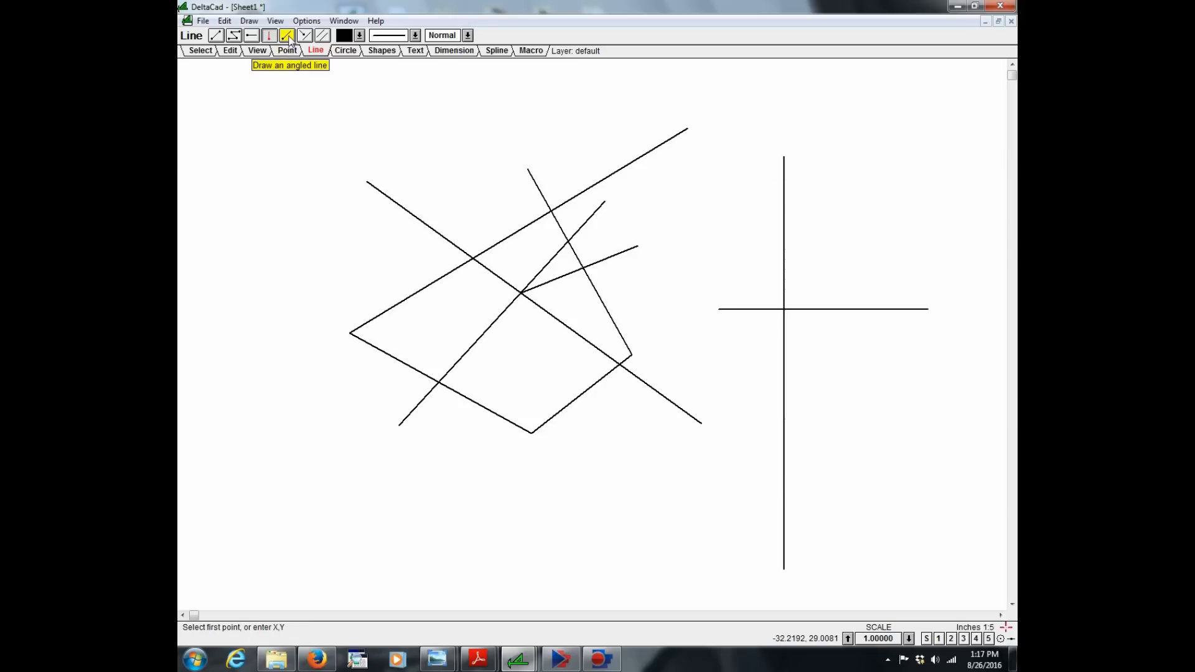
pyautogui.click(305, 36)
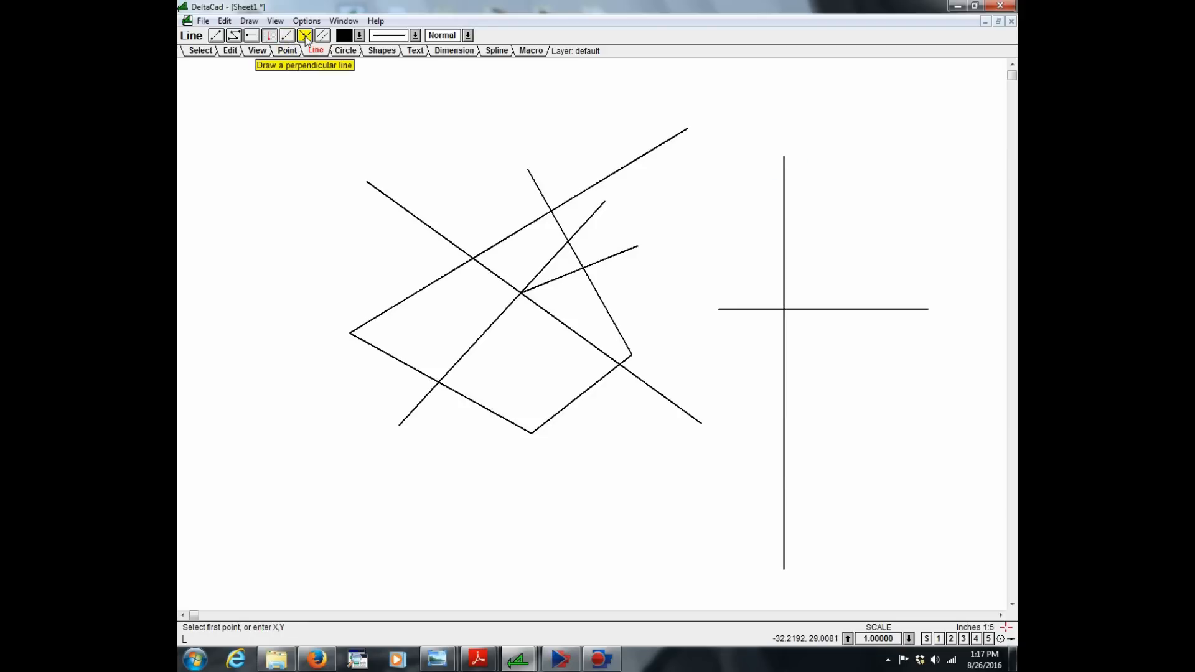
pyautogui.click(288, 36)
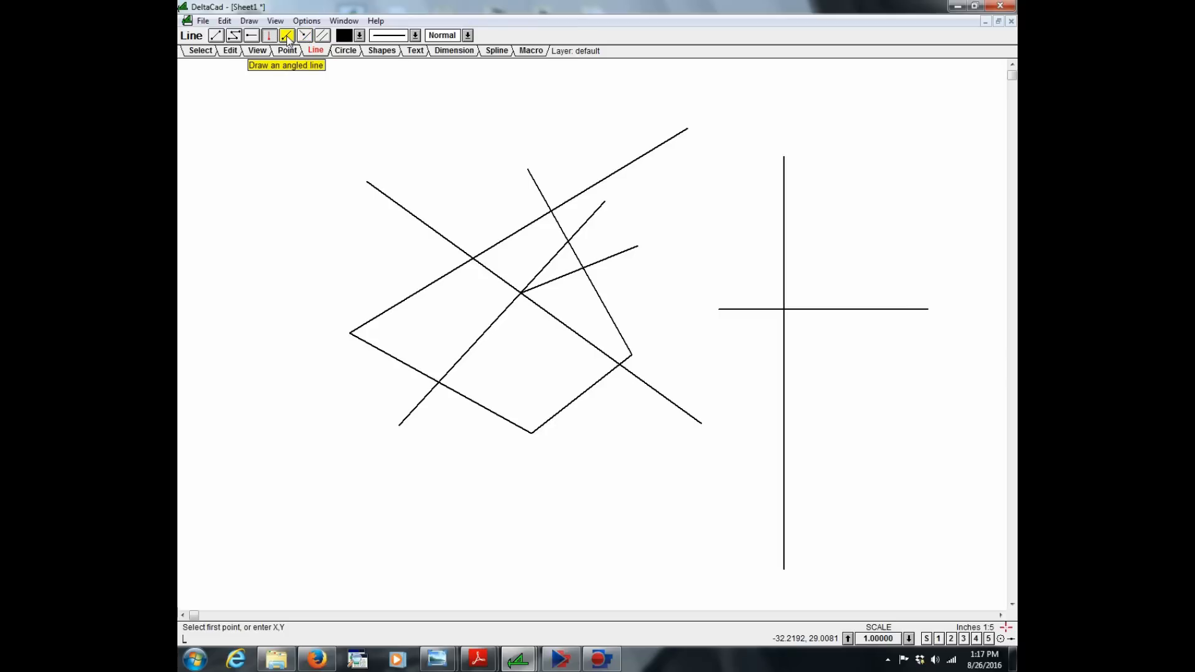
pyautogui.click(287, 36)
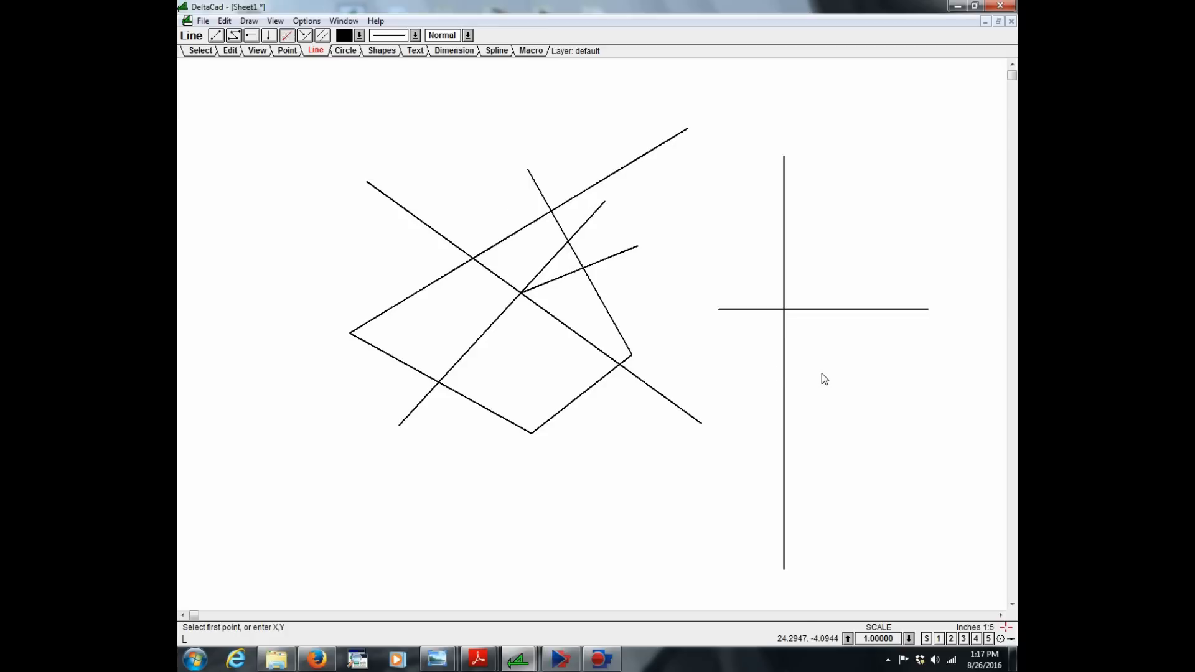
pyautogui.click(785, 309)
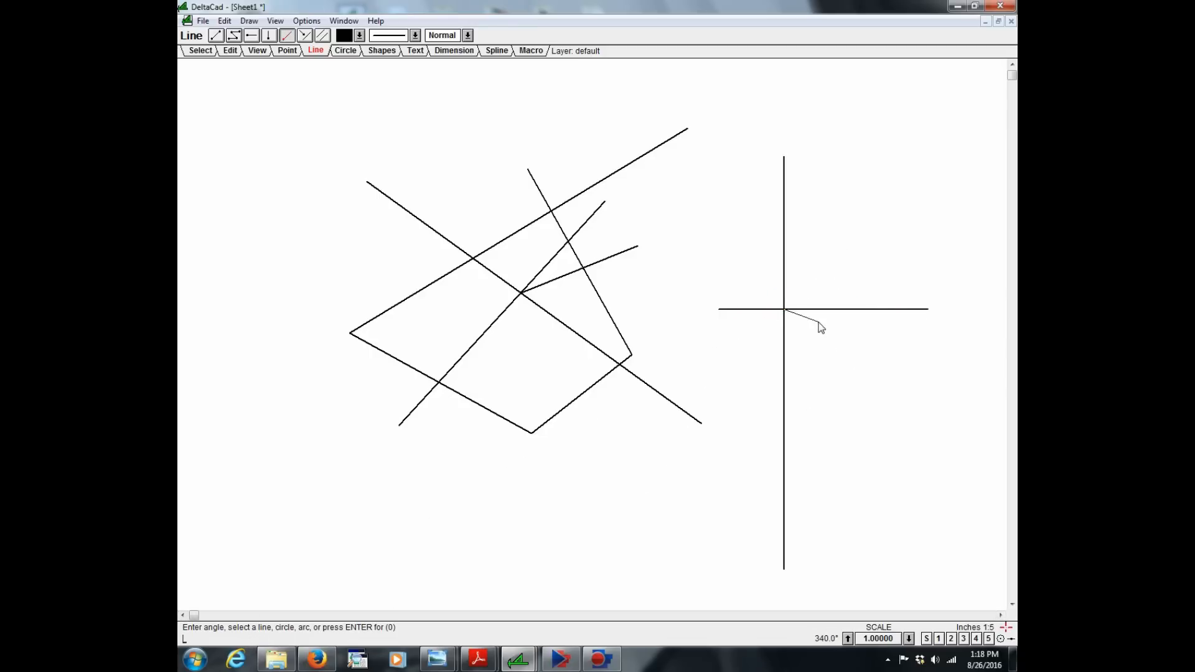
pyautogui.click(616, 174)
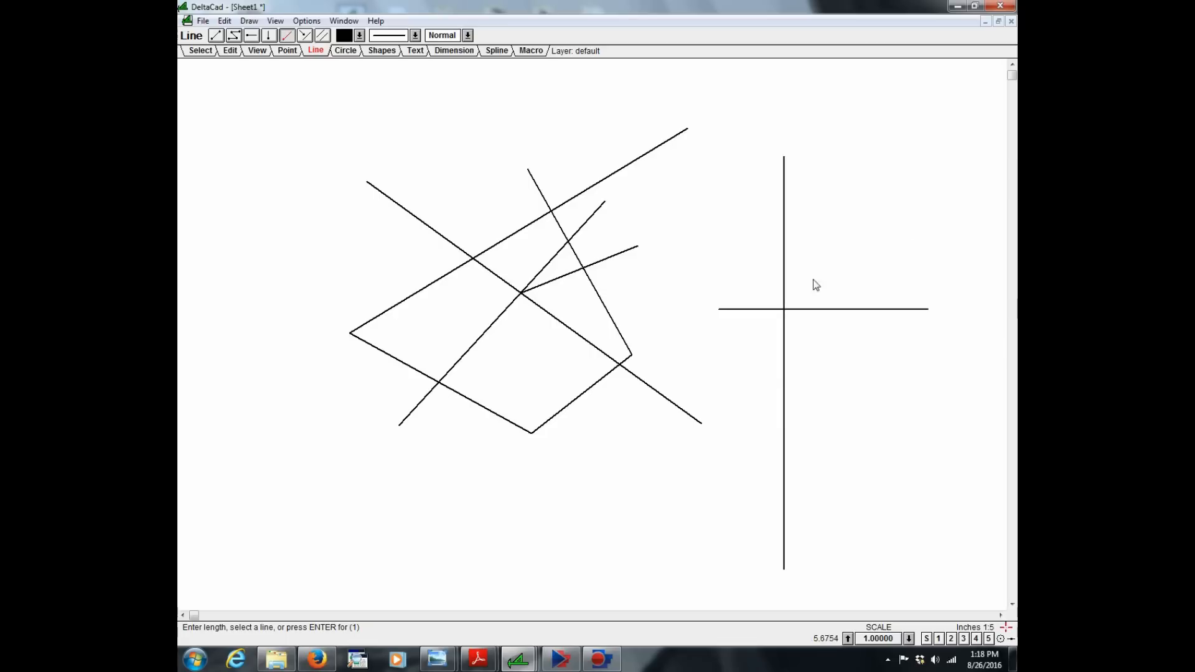
pyautogui.click(898, 227)
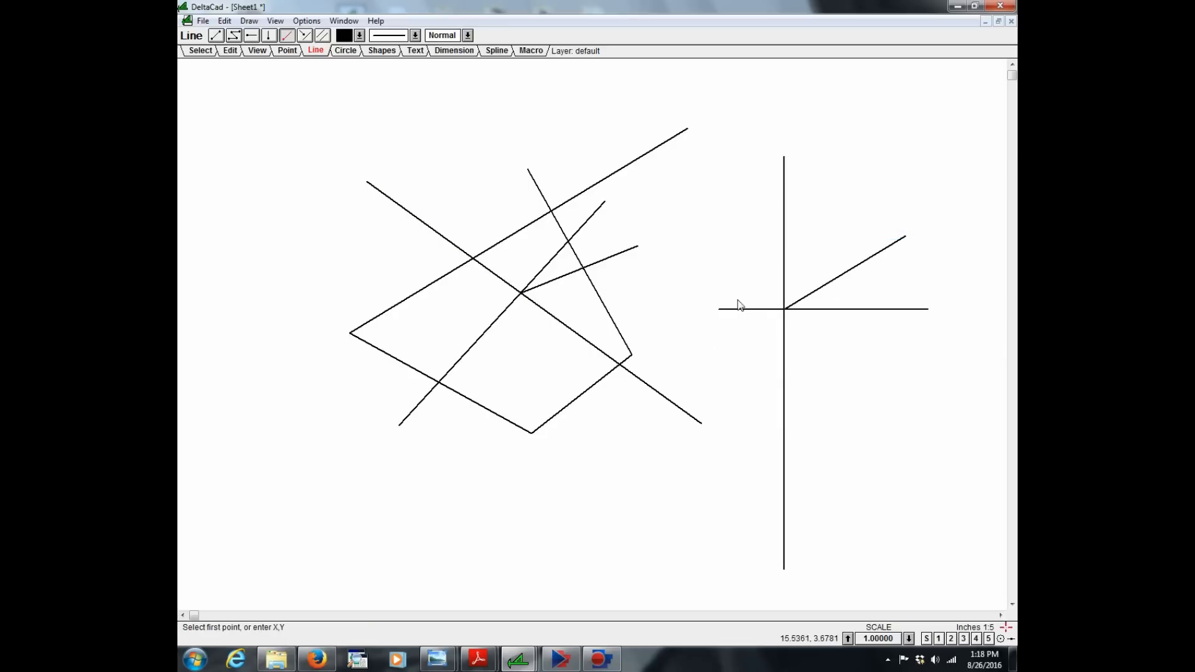
# - Draw an angled line at 45 degrees up to the right from the horizontal line's left end
pyautogui.click(718, 309)
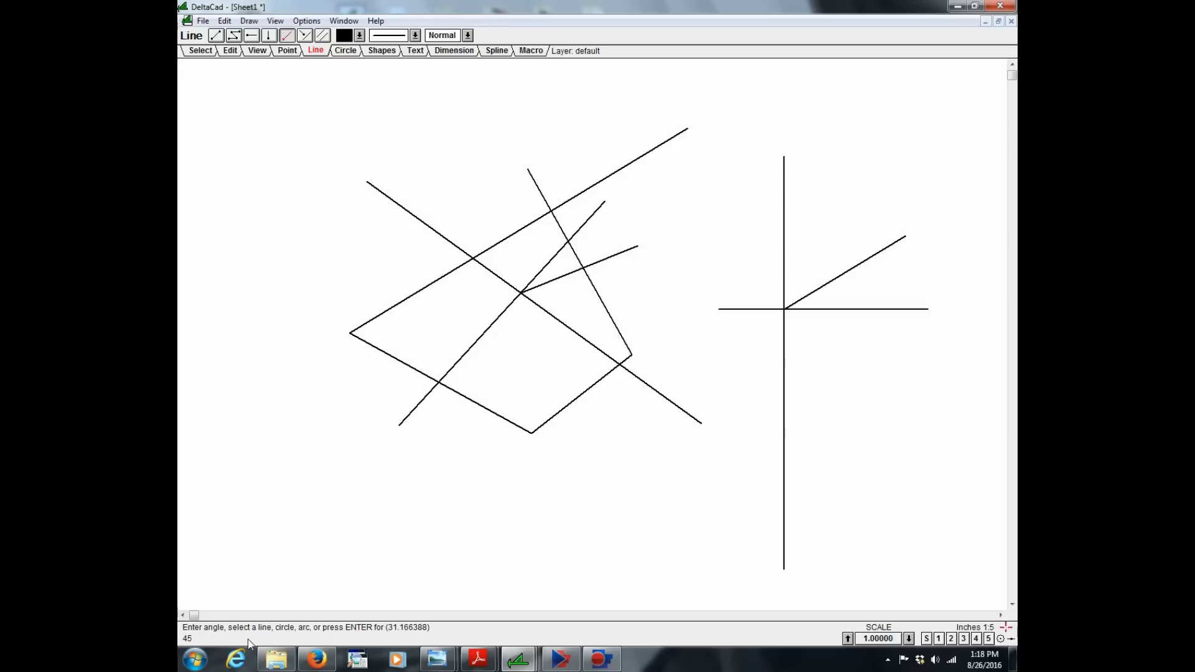
pyautogui.press('Return')
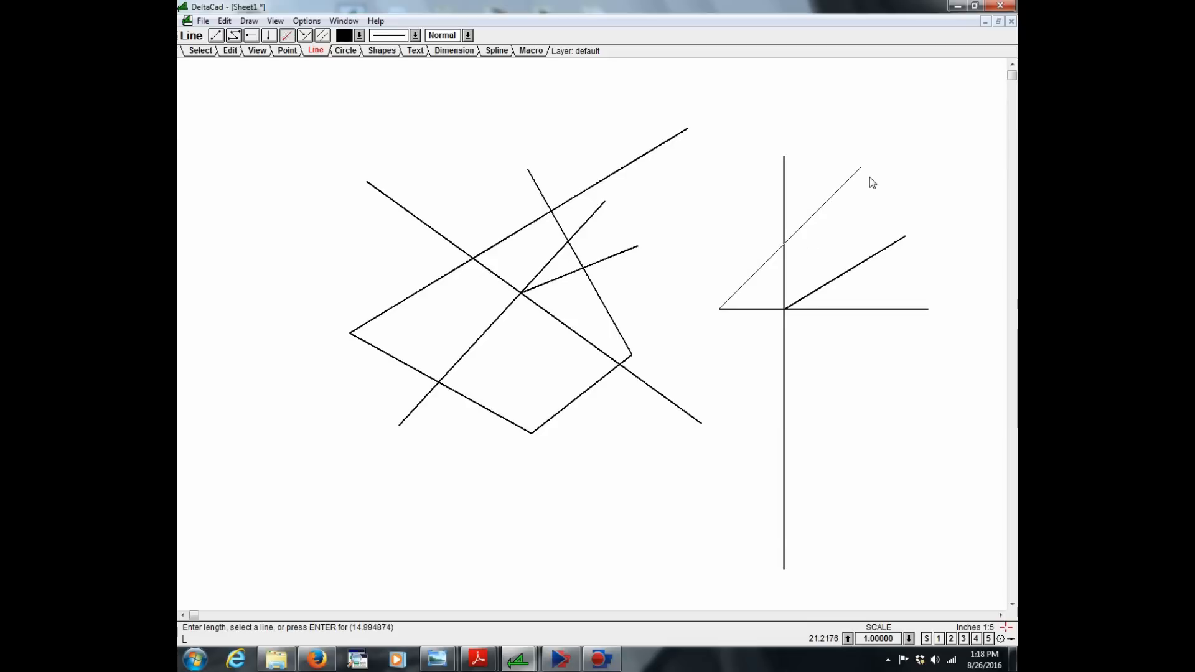
pyautogui.click(853, 187)
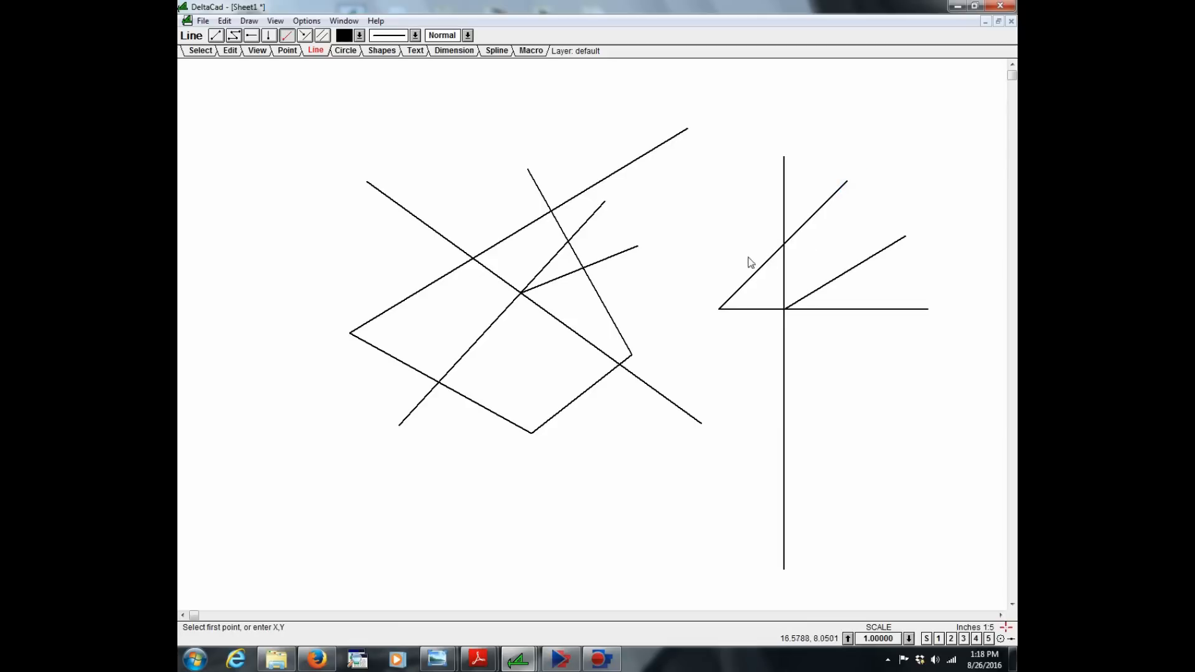
pyautogui.write('L')
# - Draw a line perpendicular to the 45-degree line, running up to the left from the horizontal line's left end
pyautogui.click(304, 36)
pyautogui.click(717, 309)
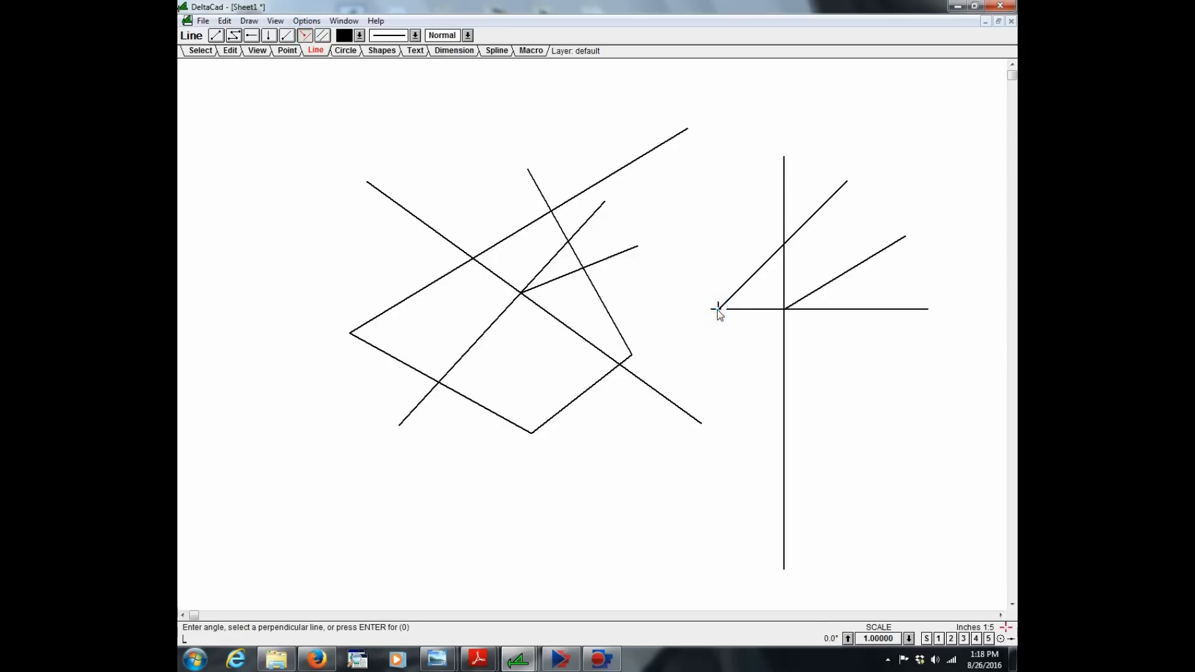
pyautogui.click(758, 273)
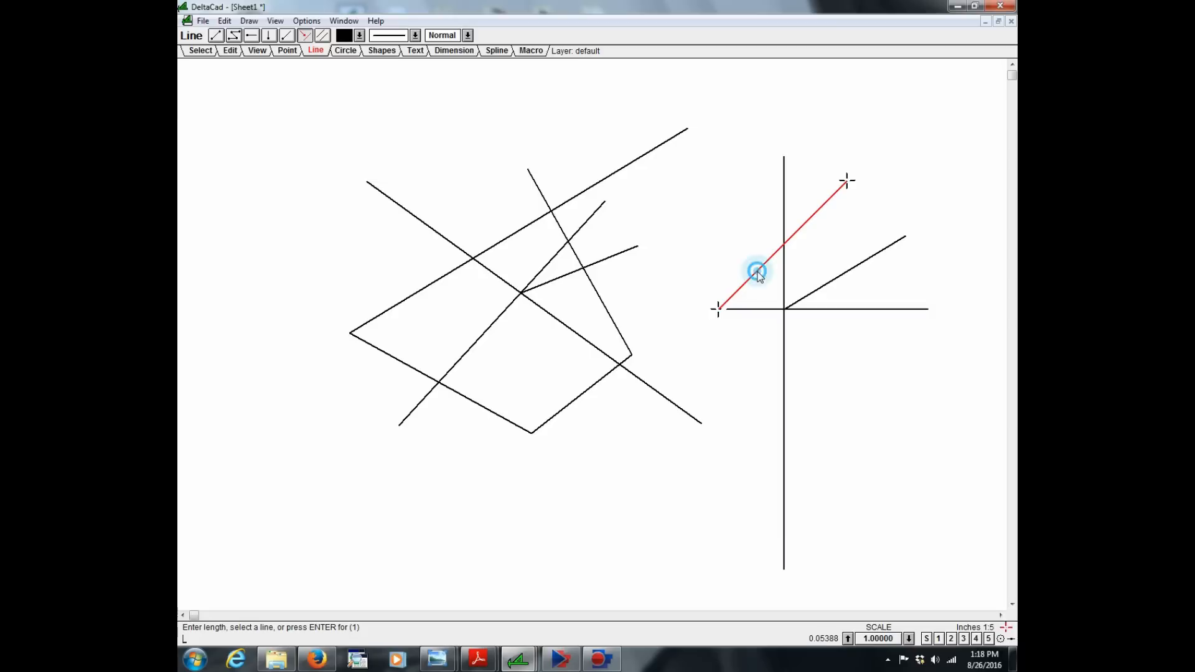
pyautogui.click(701, 230)
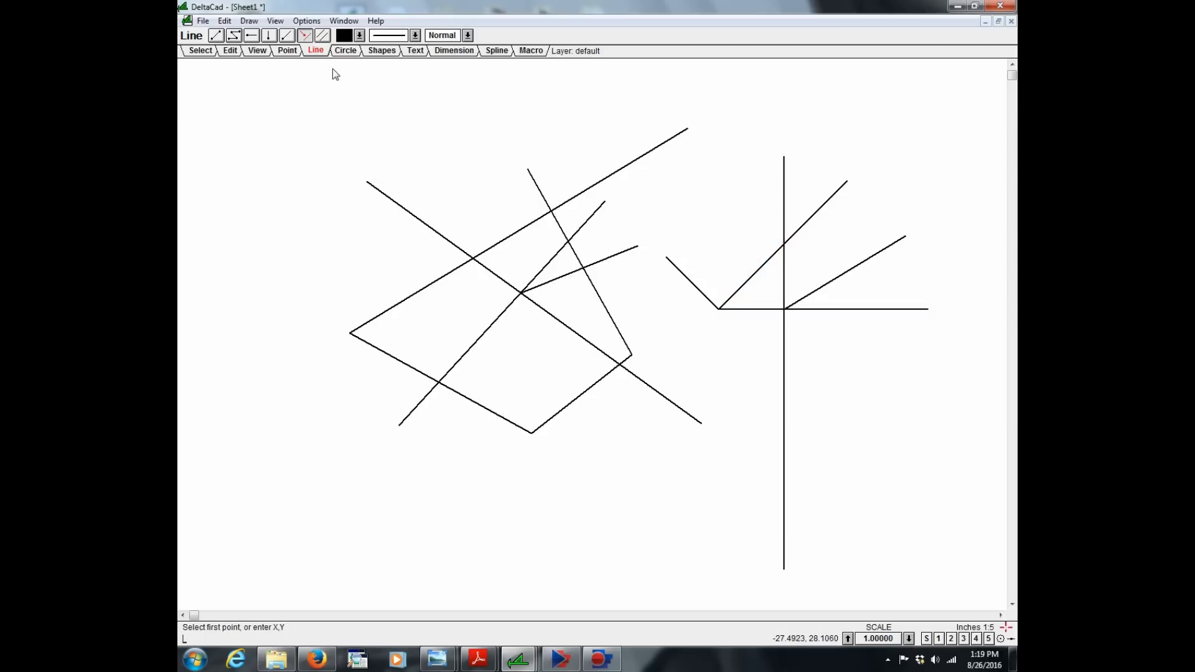
# - Draw a line parallel to the long descending diagonal, offset about 3.4 inches below it
pyautogui.click(323, 36)
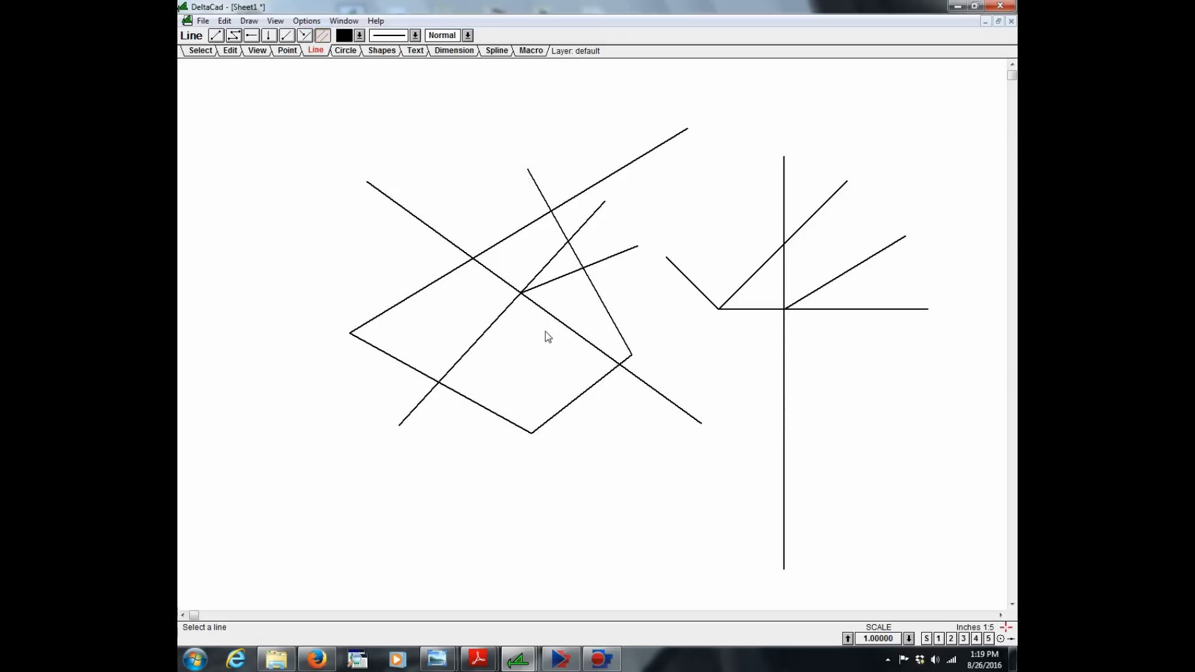
pyautogui.click(565, 326)
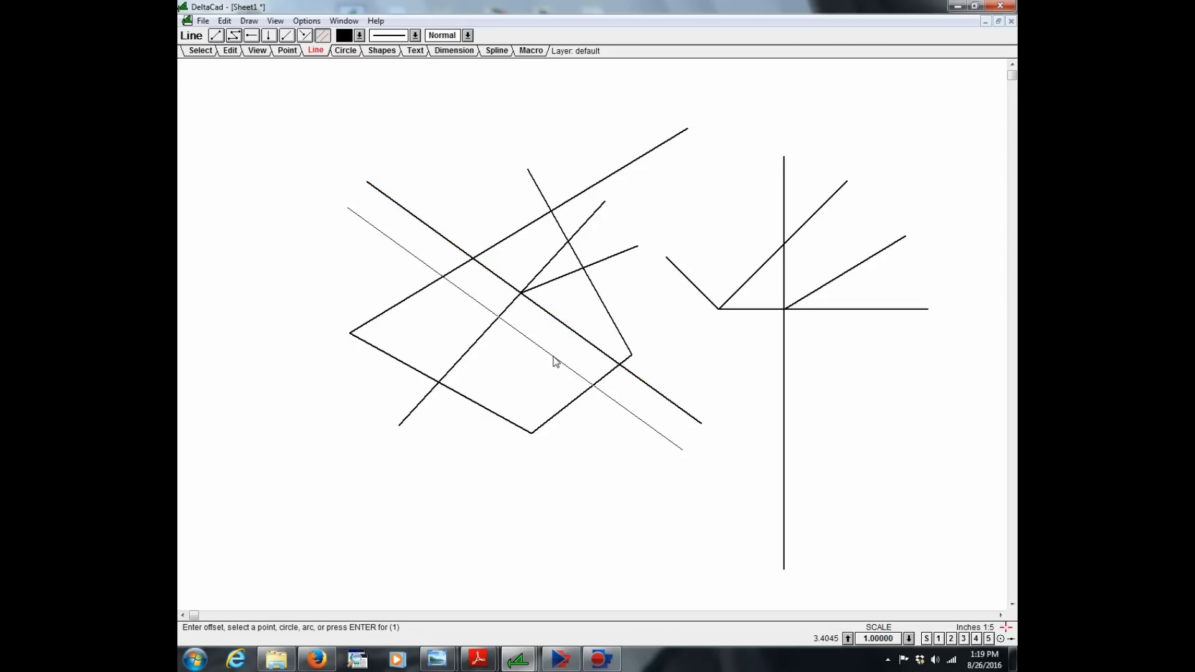
pyautogui.click(558, 364)
# - Draw a parallel below the short line branching off the long diagonal, and one beside the perpendicular line, offset about 4.5 inches
pyautogui.click(579, 275)
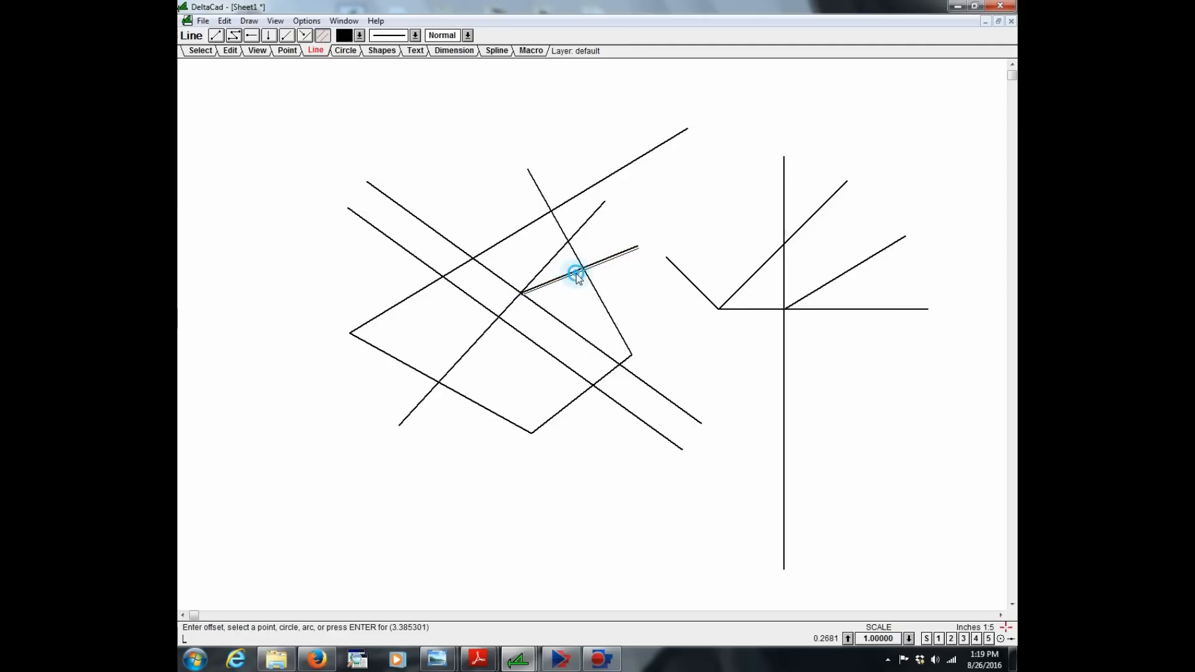
pyautogui.click(598, 309)
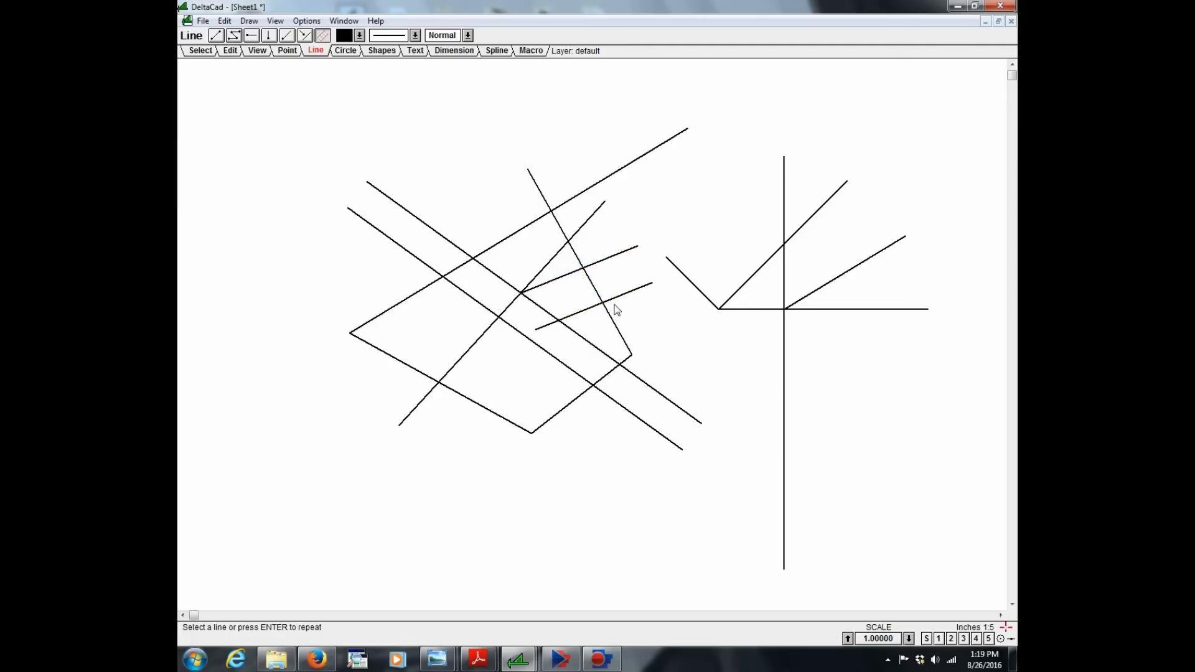
pyautogui.click(705, 294)
pyautogui.click(747, 296)
pyautogui.write('L')
# - Draw eleven evenly spaced parallel lines below the horizontal line, repeating the same offset from one line to the next
pyautogui.click(828, 310)
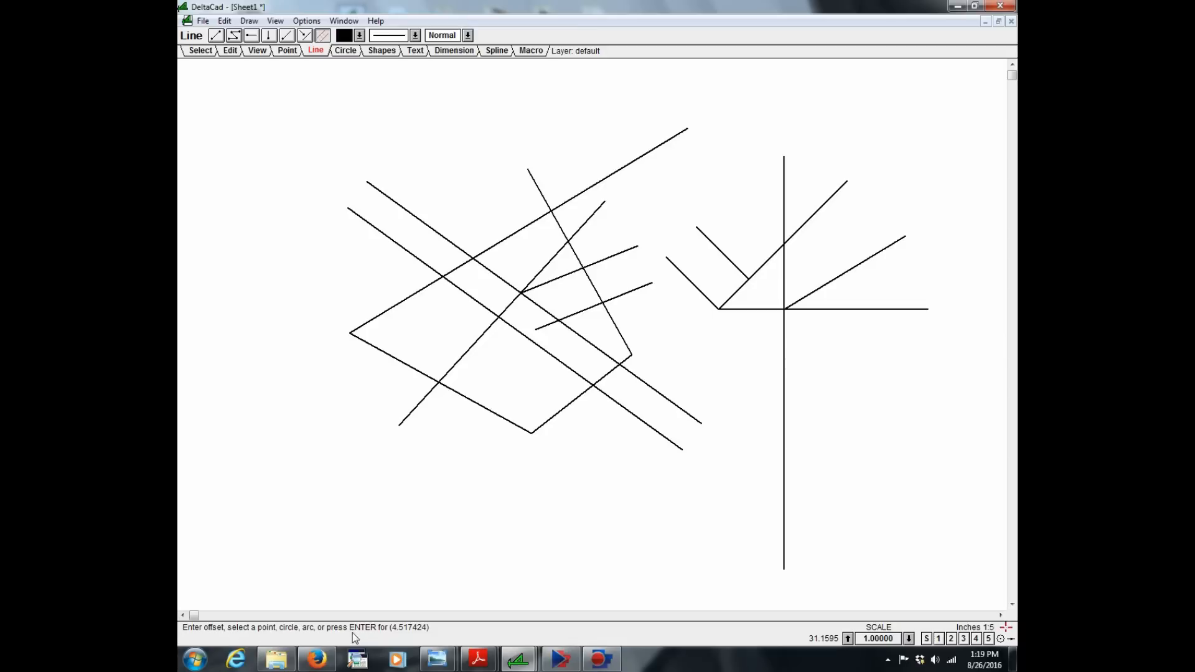
pyautogui.click(808, 331)
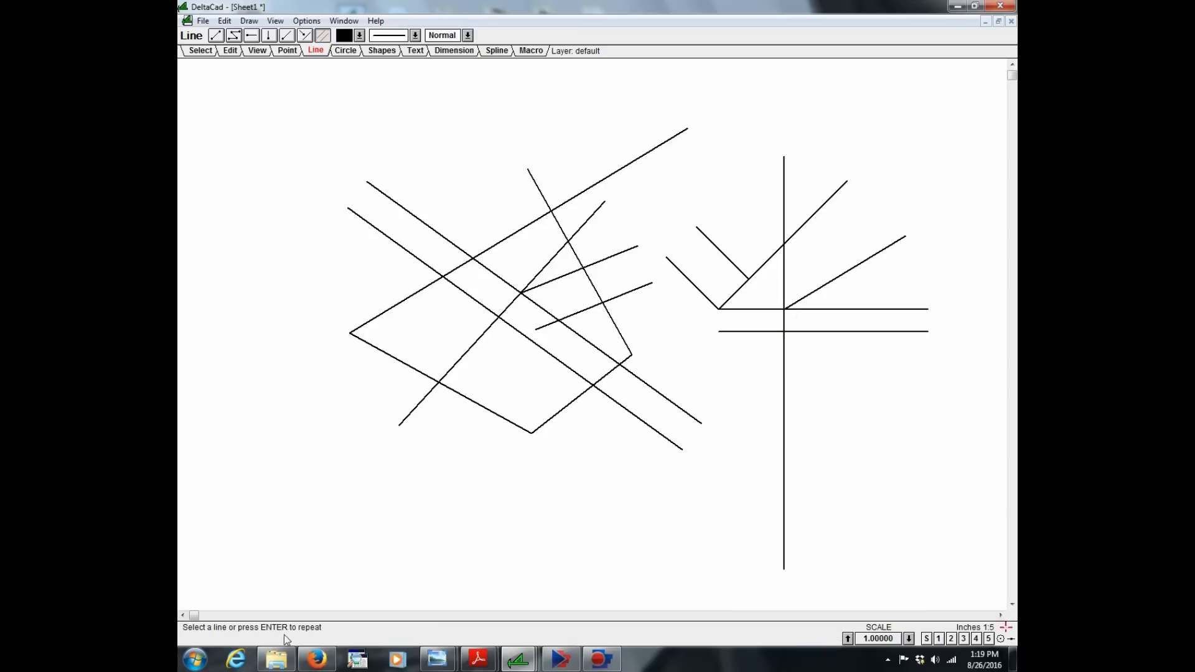
pyautogui.press('Return')
pyautogui.click(837, 375)
pyautogui.press('Return')
pyautogui.press('Return')
pyautogui.press('Return')
pyautogui.press('Return')
pyautogui.press('Return')
pyautogui.press('Return')
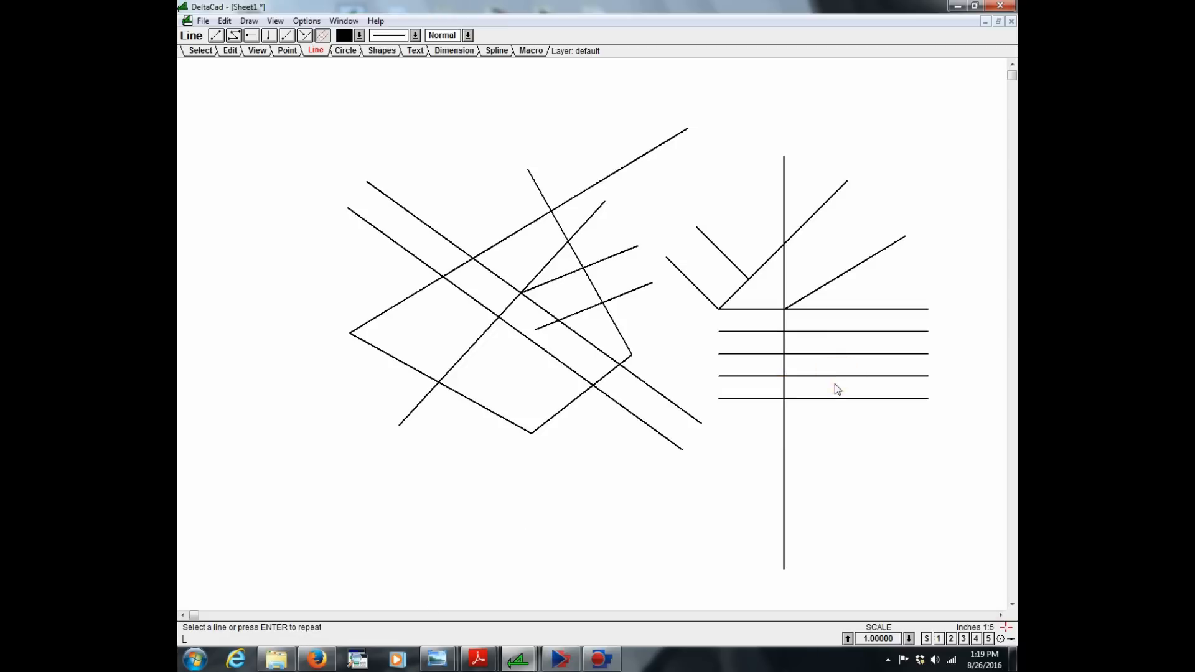
pyautogui.press('Return')
pyautogui.press('Return')
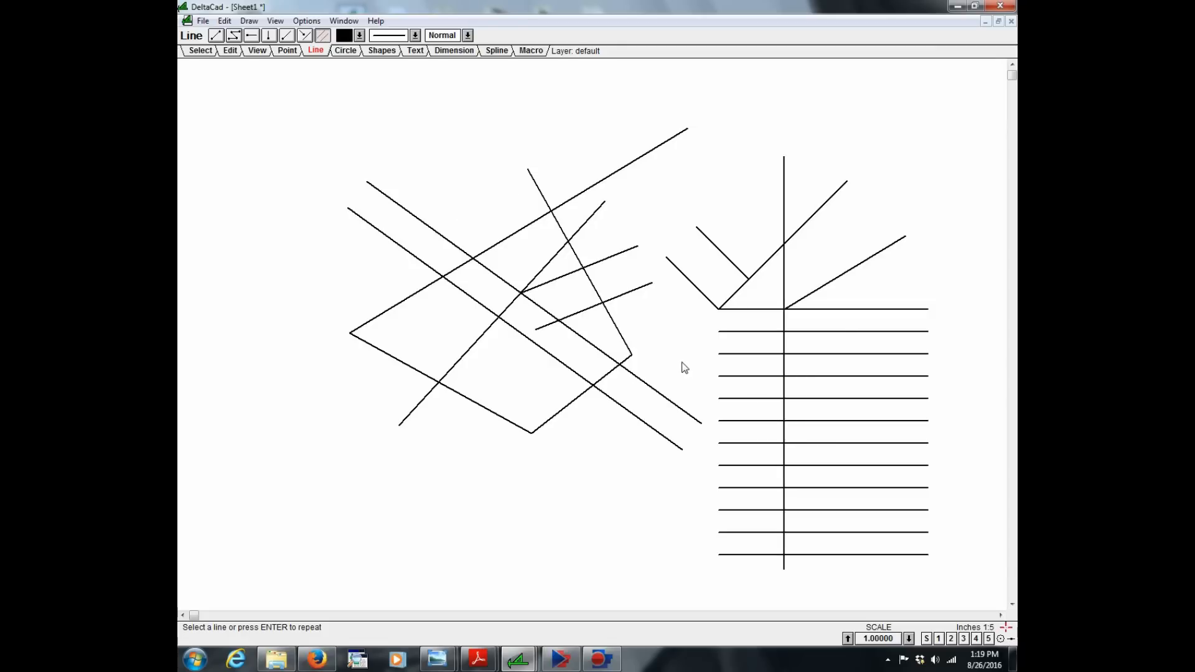
pyautogui.write('L')
# - Try the view scale control by zooming out to 2.82843, in to 0.35355 and back out to 1.41421
pyautogui.click(848, 638)
pyautogui.click(848, 639)
pyautogui.click(847, 638)
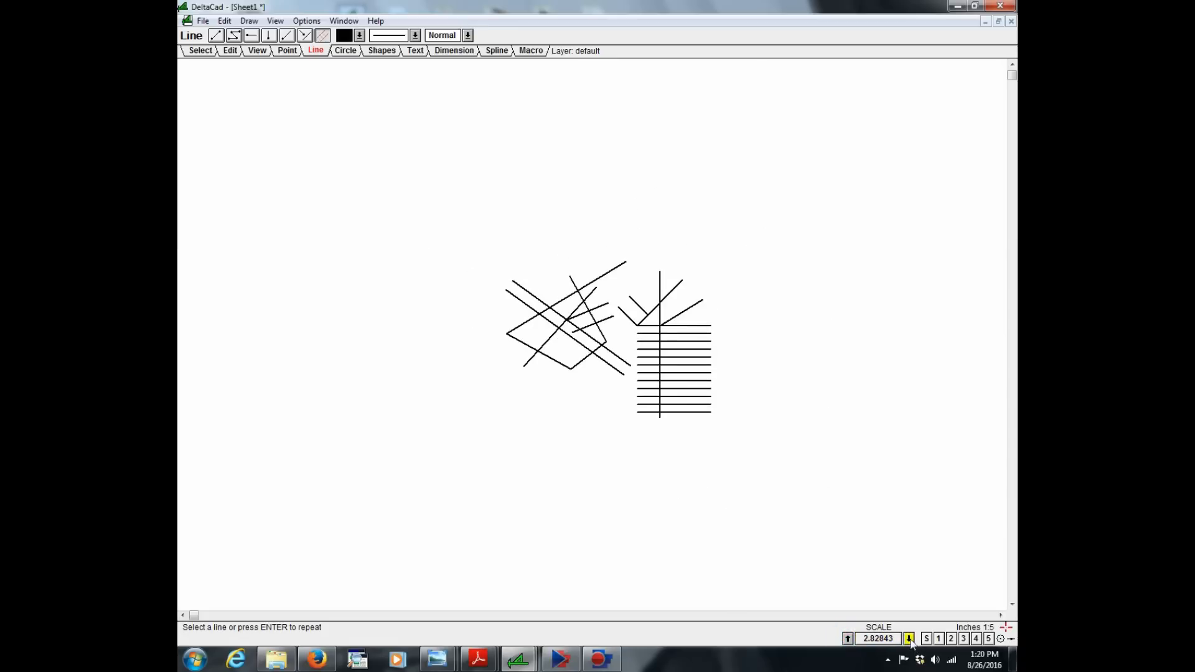
pyautogui.click(909, 638)
pyautogui.click(909, 638)
pyautogui.click(909, 639)
pyautogui.click(909, 638)
pyautogui.click(909, 638)
pyautogui.click(910, 639)
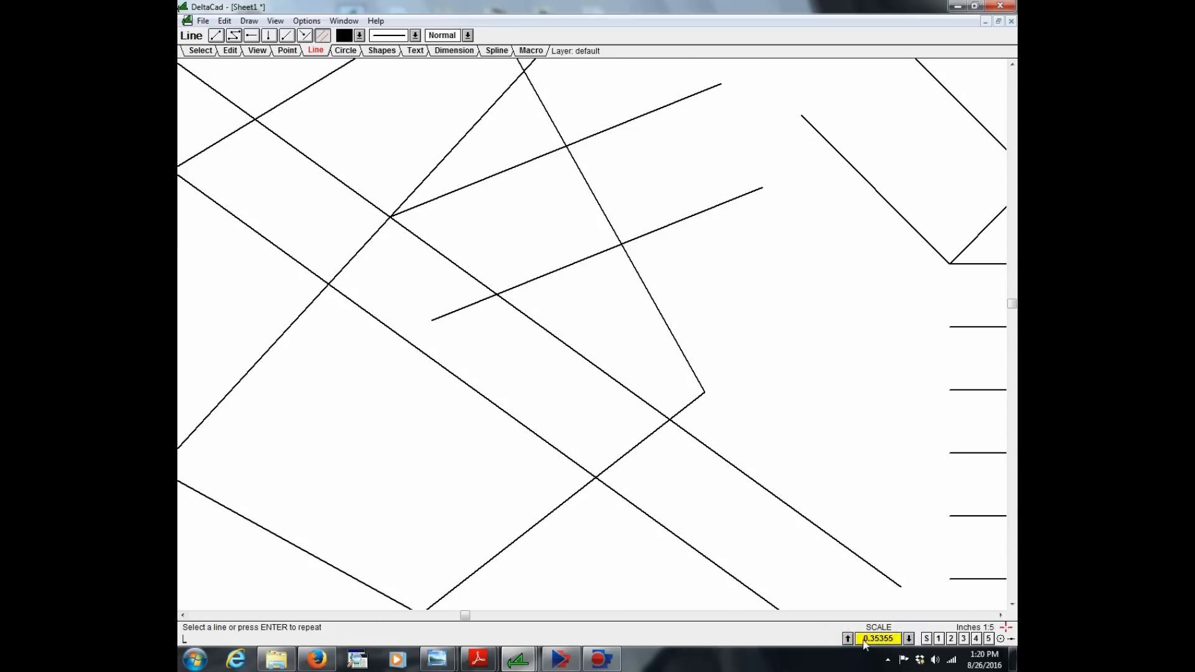
pyautogui.click(848, 639)
pyautogui.click(847, 639)
pyautogui.click(847, 639)
pyautogui.click(848, 639)
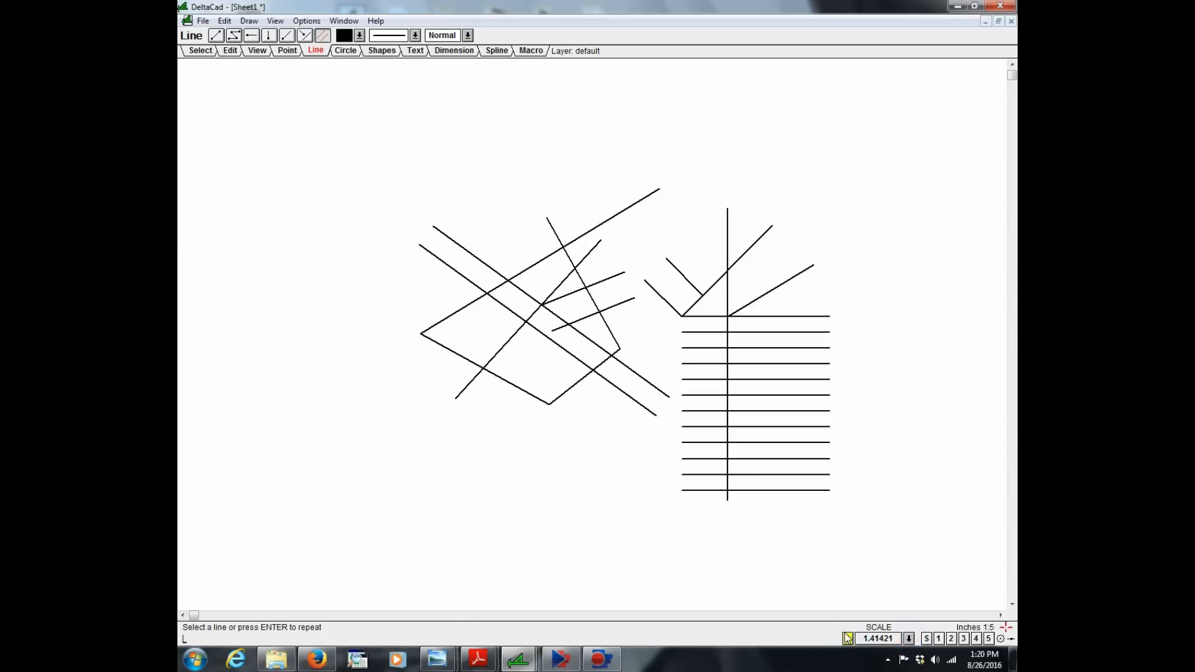
# - Pan the sheet sideways and vertically around the line sketches at the 1.41421 view scale
pyautogui.click(183, 615)
pyautogui.click(183, 615)
pyautogui.click(1000, 615)
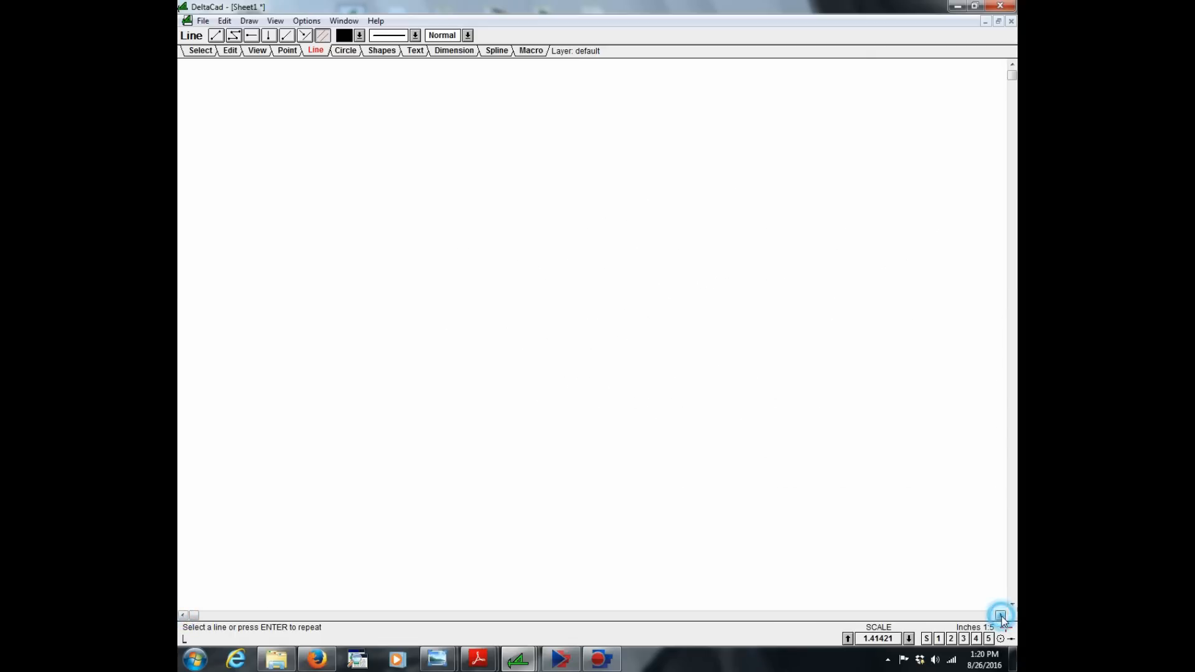
pyautogui.click(1001, 615)
pyautogui.click(1001, 615)
pyautogui.click(1012, 604)
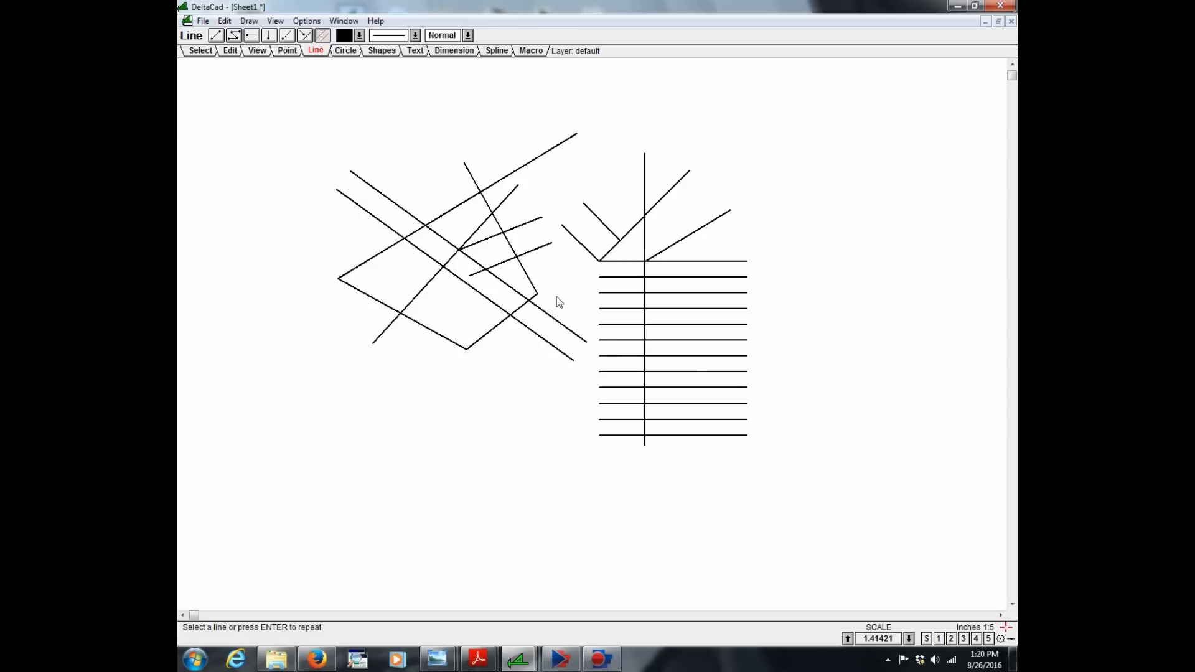
# - Zoom in and out around the line sketches, finishing at a view scale of 1.00000
pyautogui.scroll(-1, 558, 297)
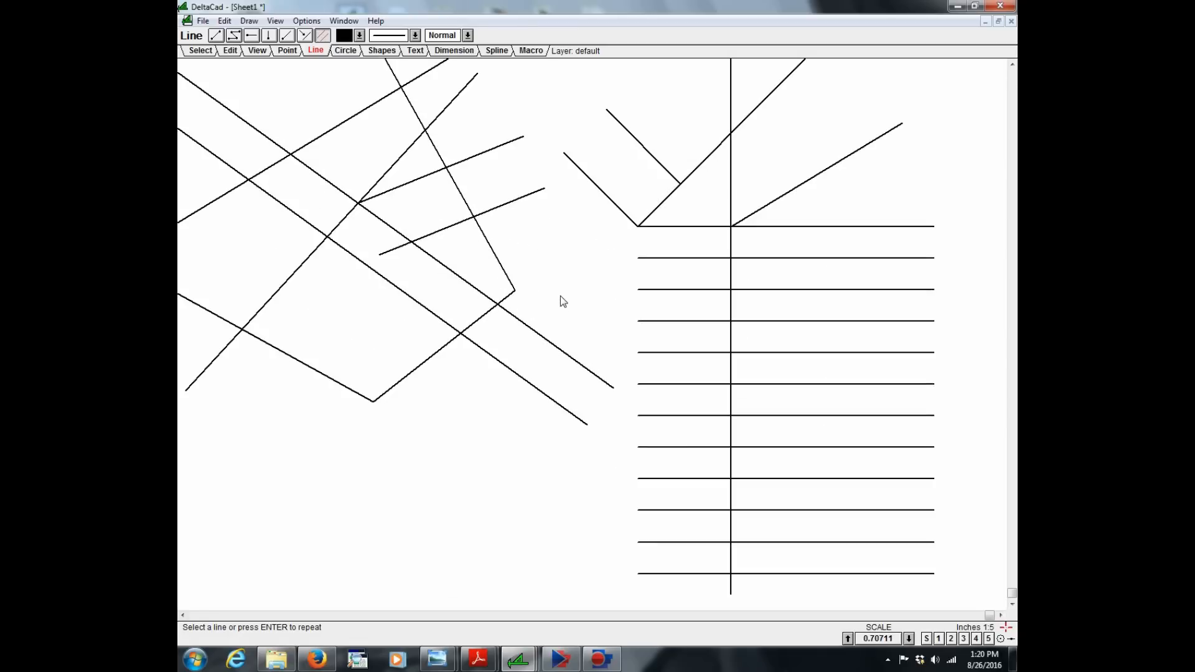
pyautogui.scroll(3, 562, 302)
pyautogui.scroll(-3, 334, 214)
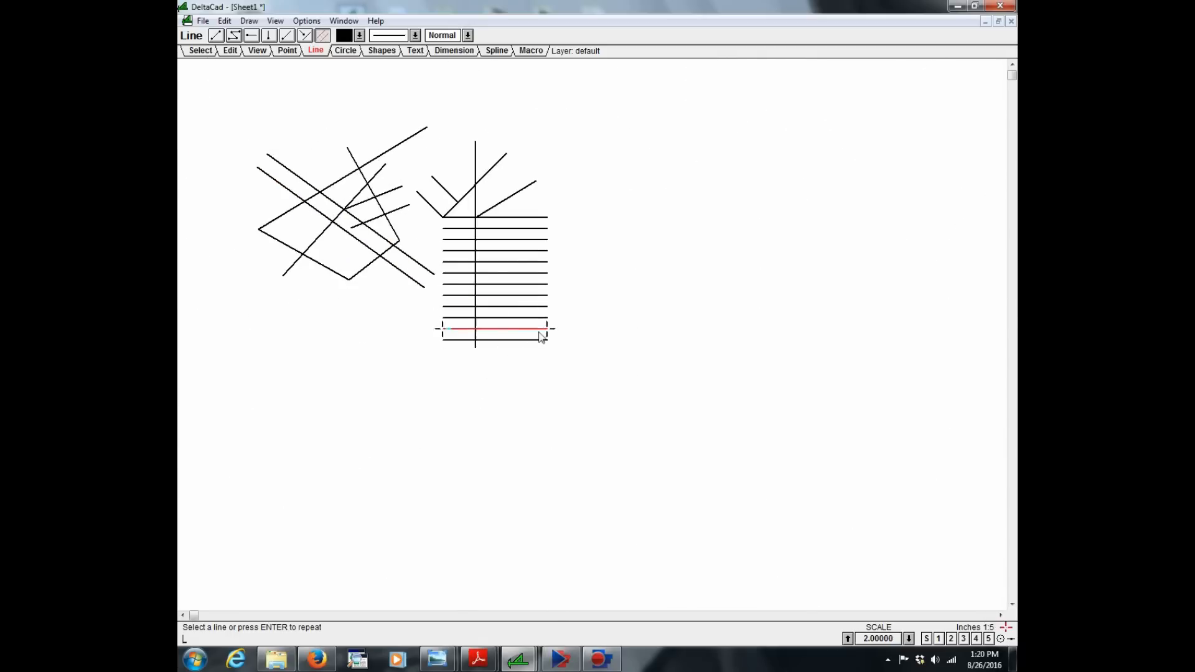
pyautogui.scroll(5, 512, 330)
pyautogui.scroll(-3, 512, 330)
pyautogui.scroll(-4, 512, 330)
pyautogui.scroll(4, 506, 303)
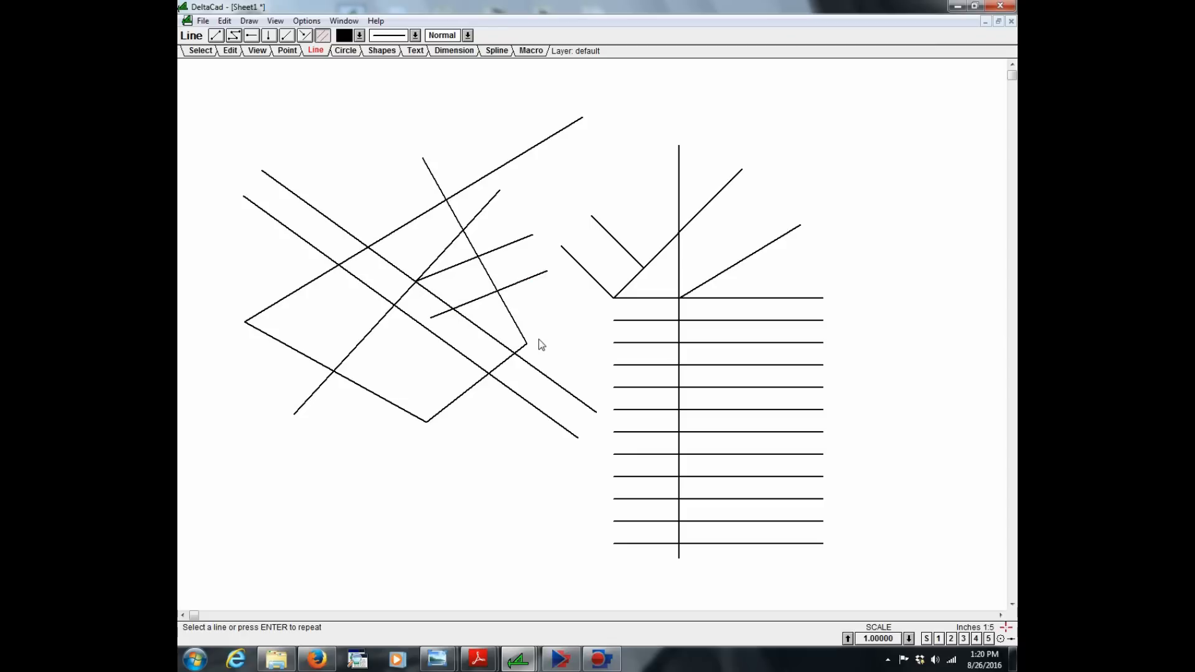
# - Pan the view up, down, left and right over the line sketches while keeping the 1.00000 view scale
pyautogui.scroll(-7, 539, 343)
pyautogui.scroll(6, 541, 342)
pyautogui.scroll(4, 541, 341)
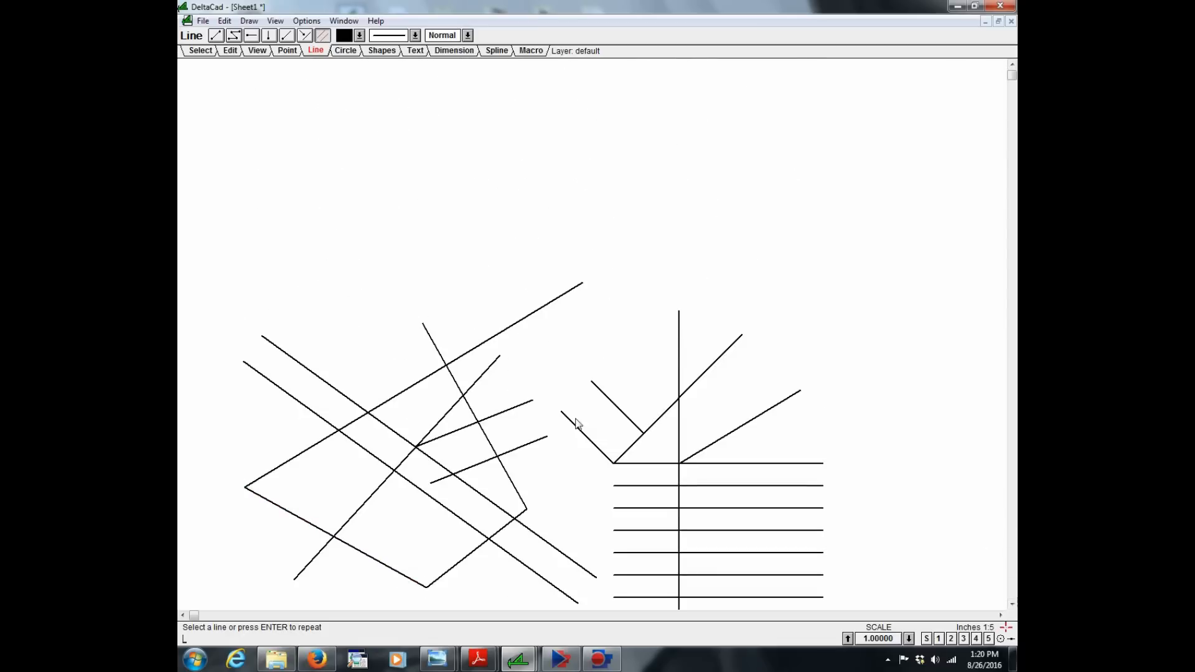
pyautogui.scroll(-3, 576, 423)
pyautogui.scroll(-1, 584, 327)
pyautogui.scroll(1, 584, 328)
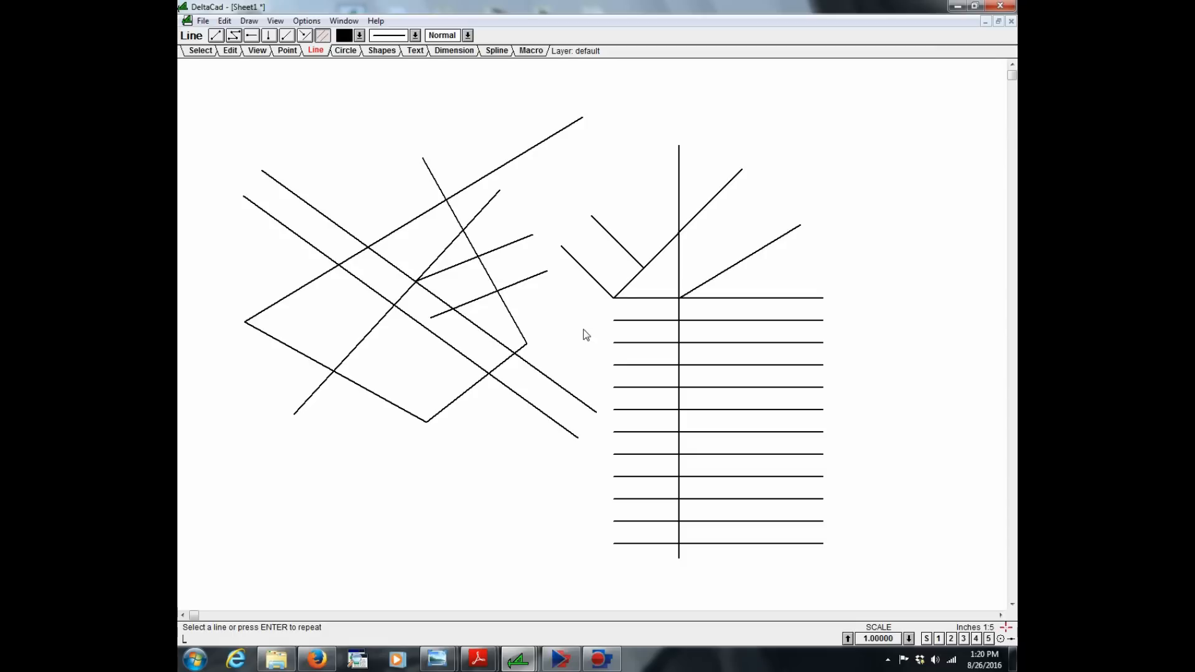
pyautogui.hscroll(6, 582, 331)
pyautogui.hscroll(-6, 582, 331)
pyautogui.hscroll(-5, 585, 338)
pyautogui.hscroll(6, 586, 338)
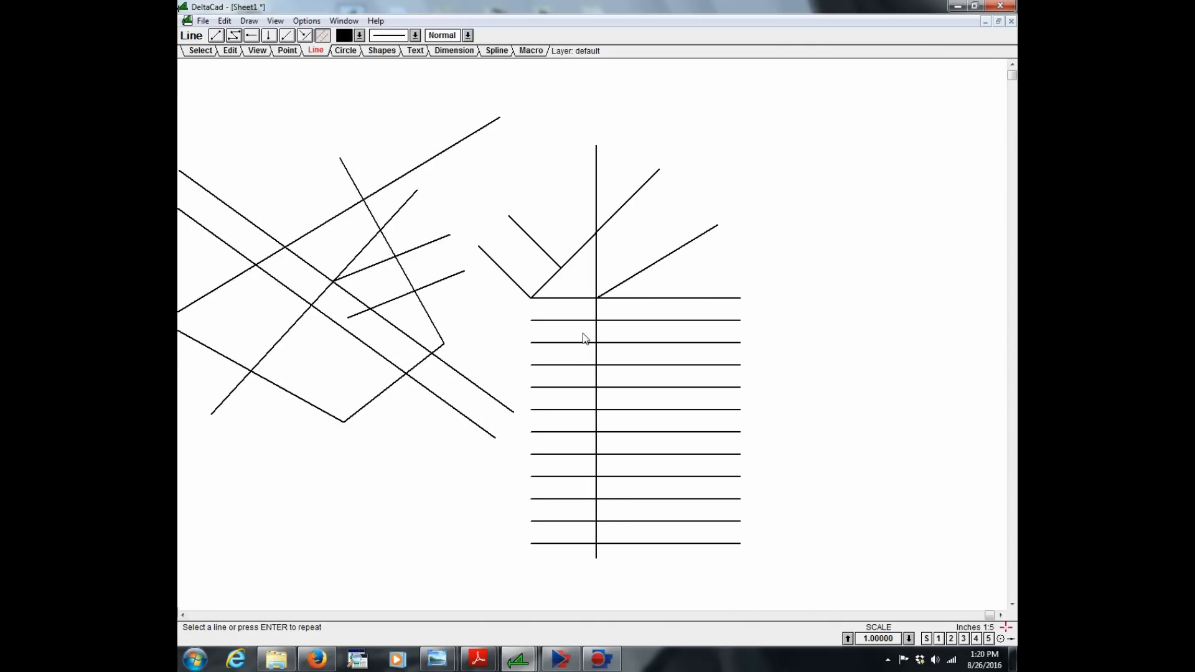
pyautogui.hscroll(-2, 583, 333)
# - Zoom in close on the empty area near the sketches and far out to a view scale of 45.25483
pyautogui.scroll(-5, 630, 349)
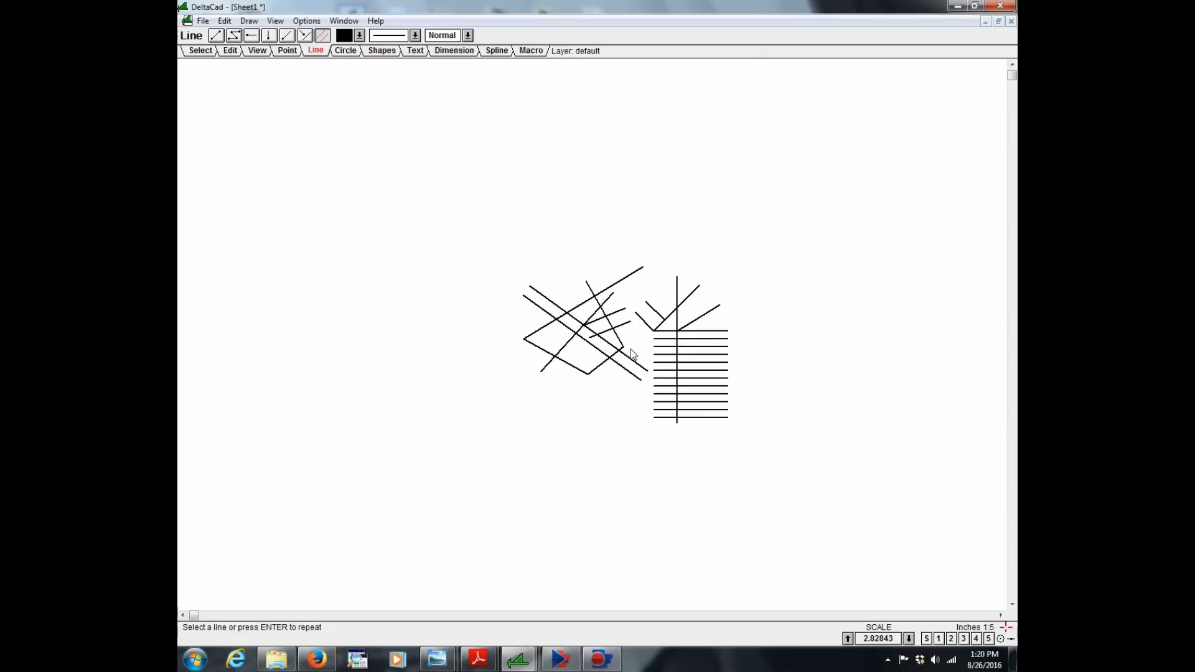
pyautogui.scroll(8, 629, 348)
pyautogui.scroll(6, 631, 349)
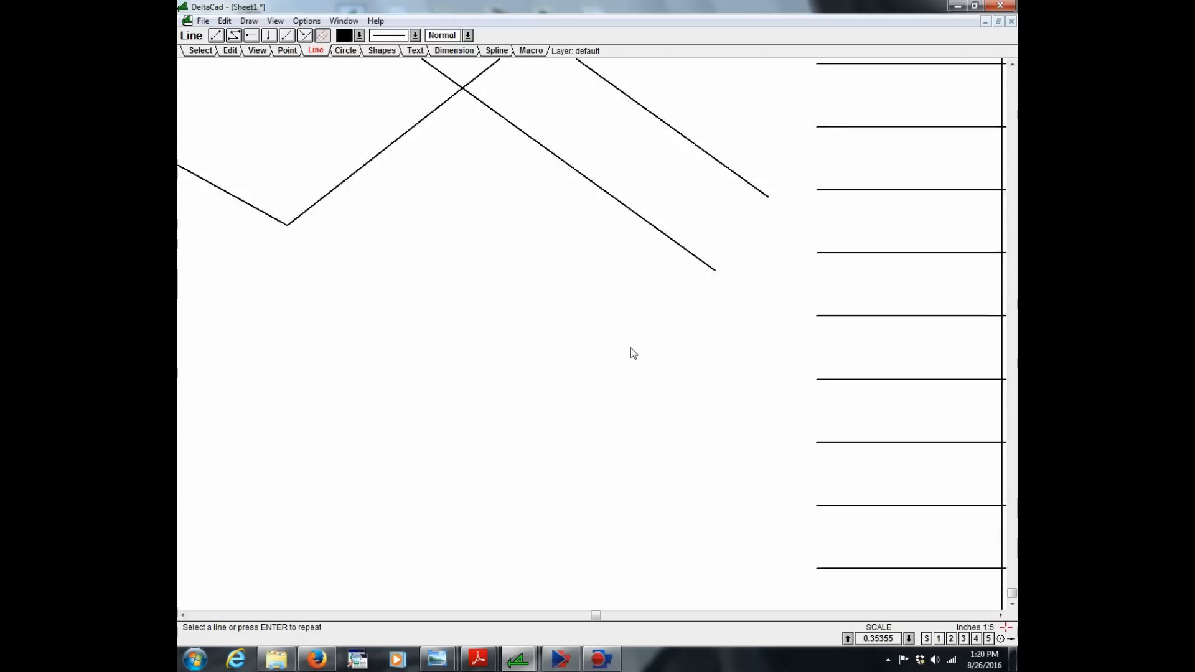
pyautogui.scroll(-10, 631, 349)
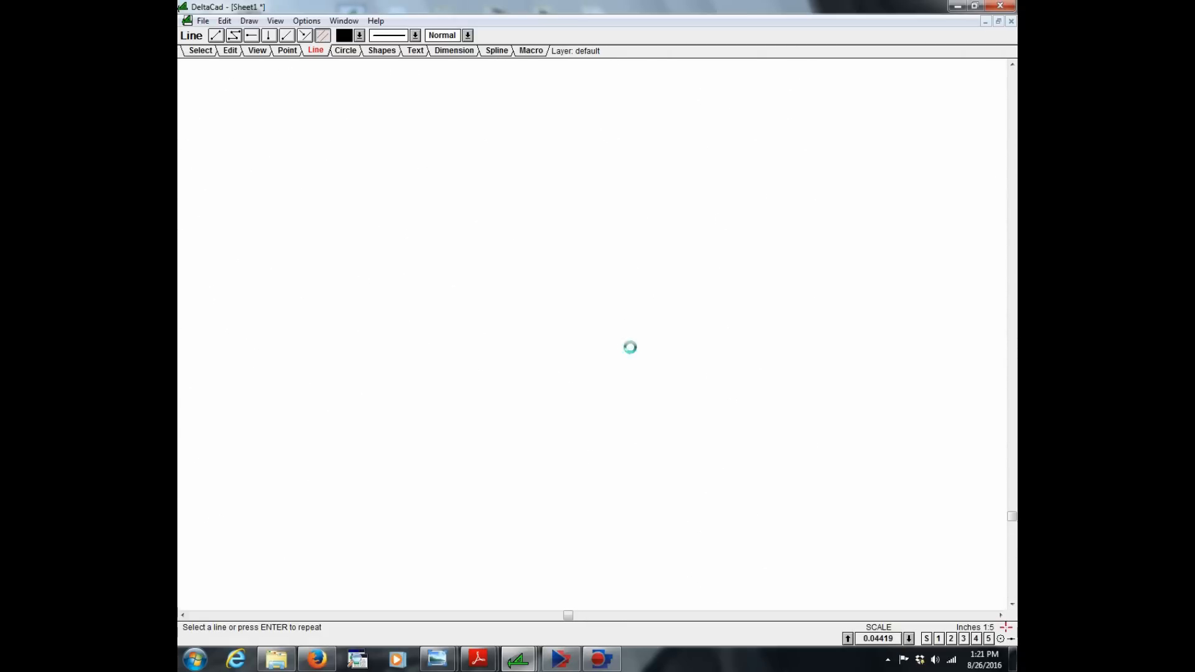
pyautogui.scroll(-9, 630, 348)
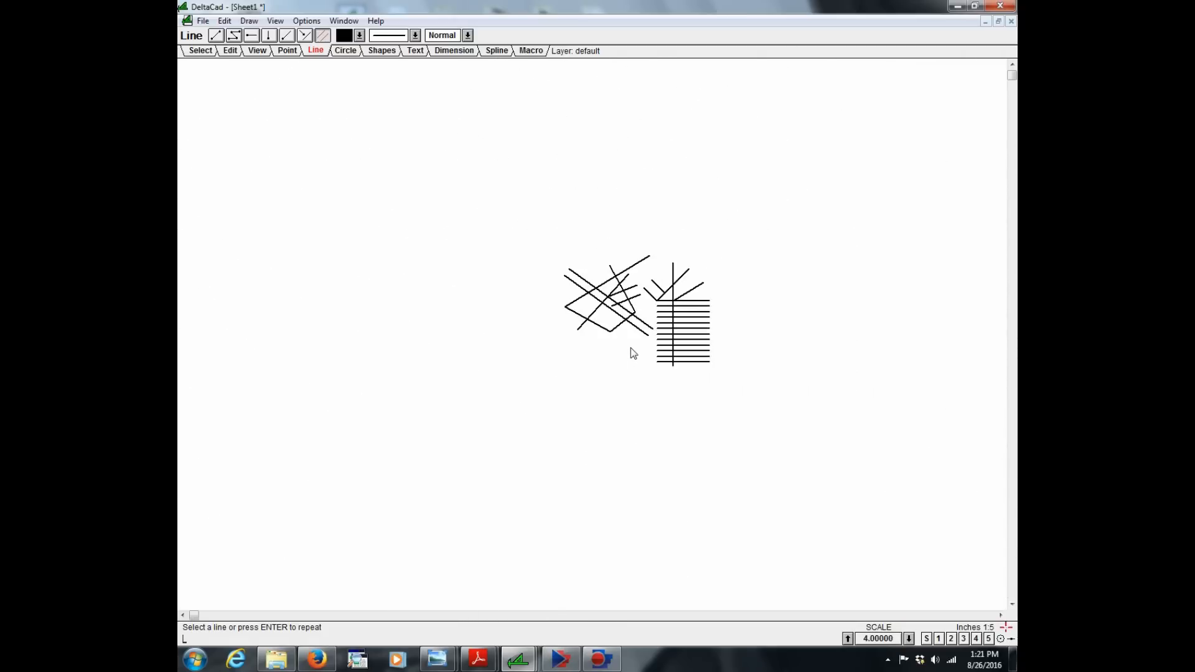
pyautogui.scroll(-1, 479, 418)
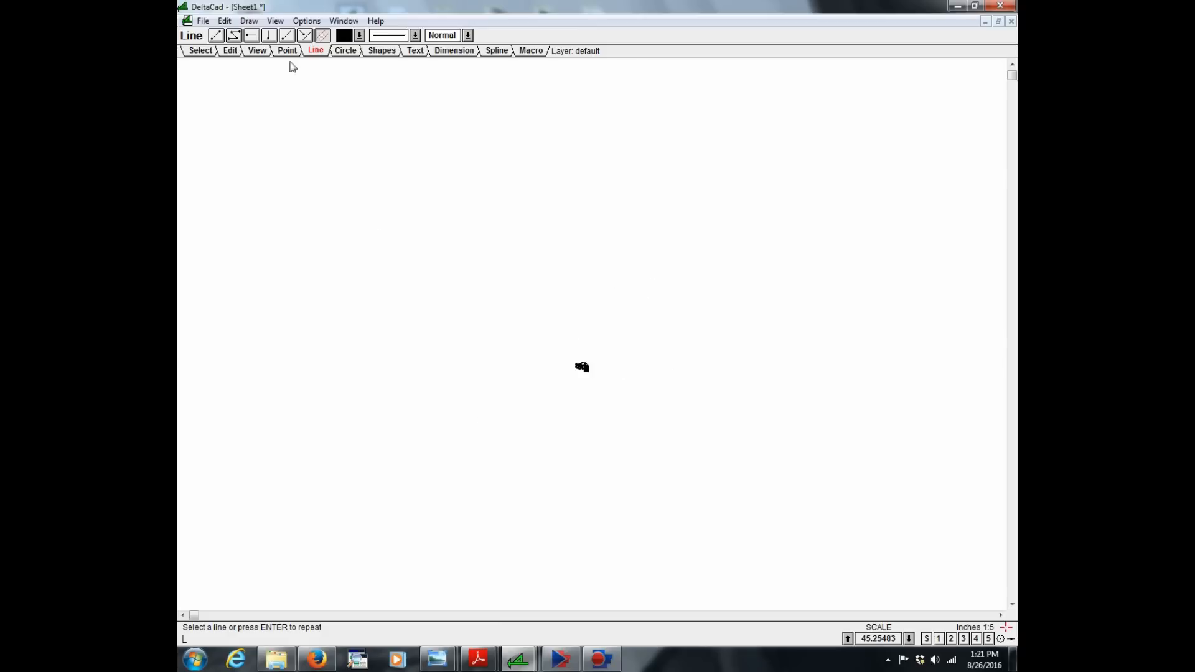
# - Fit the whole drawing in the view and zoom out to a scale of 1.60206 for extra drawing space
pyautogui.click(275, 22)
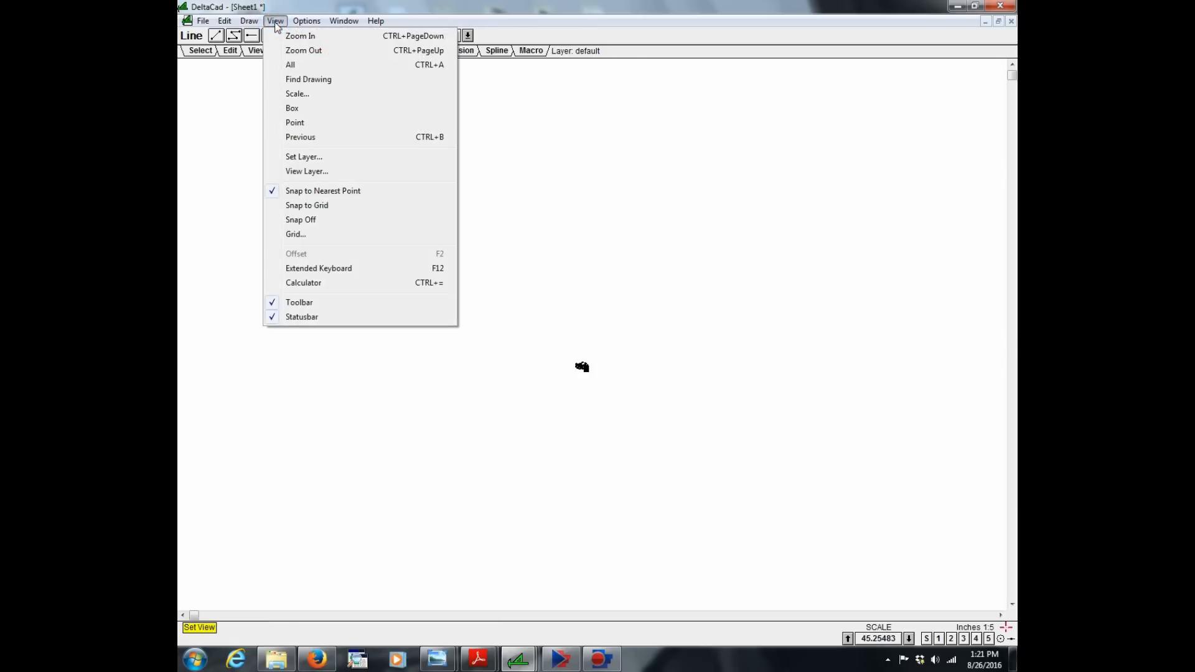
pyautogui.click(291, 66)
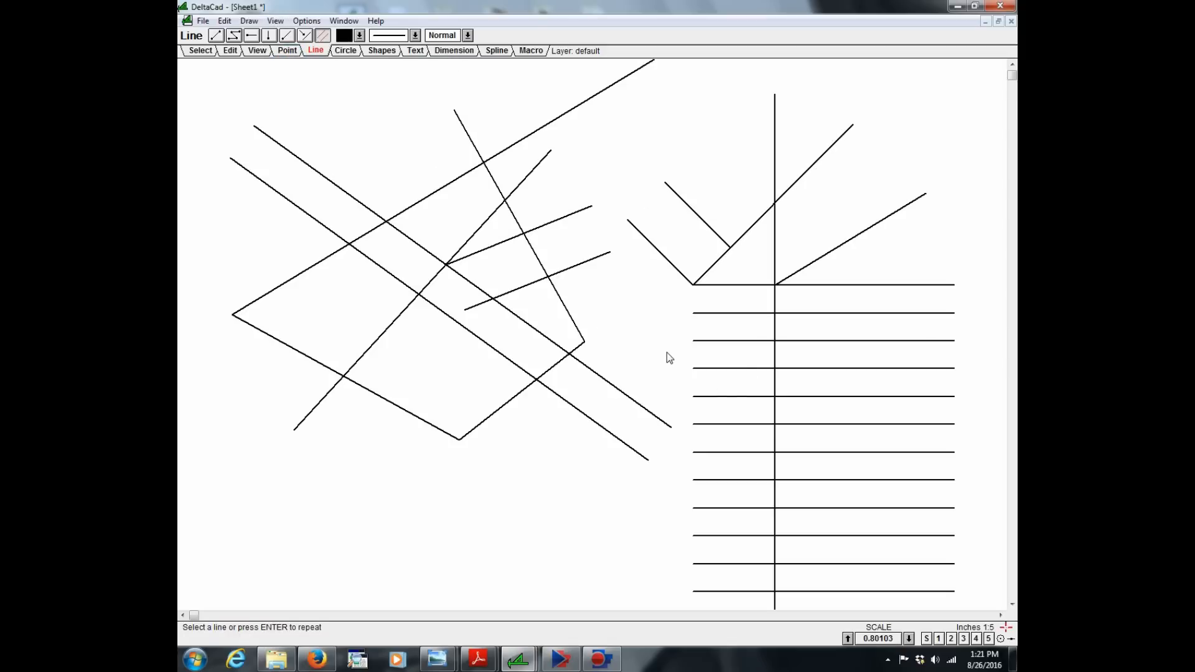
pyautogui.scroll(-1, 666, 353)
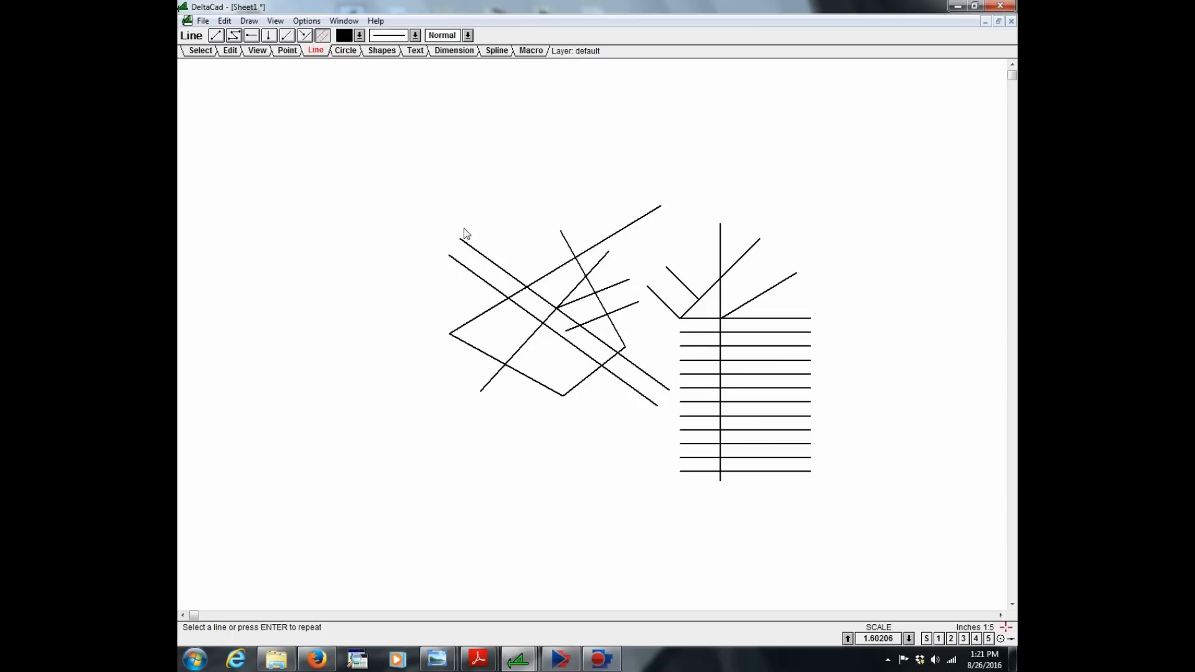
# - Draw a circle with a radius of about 17.8 inches in the empty area to the left of the line sketches
pyautogui.click(345, 50)
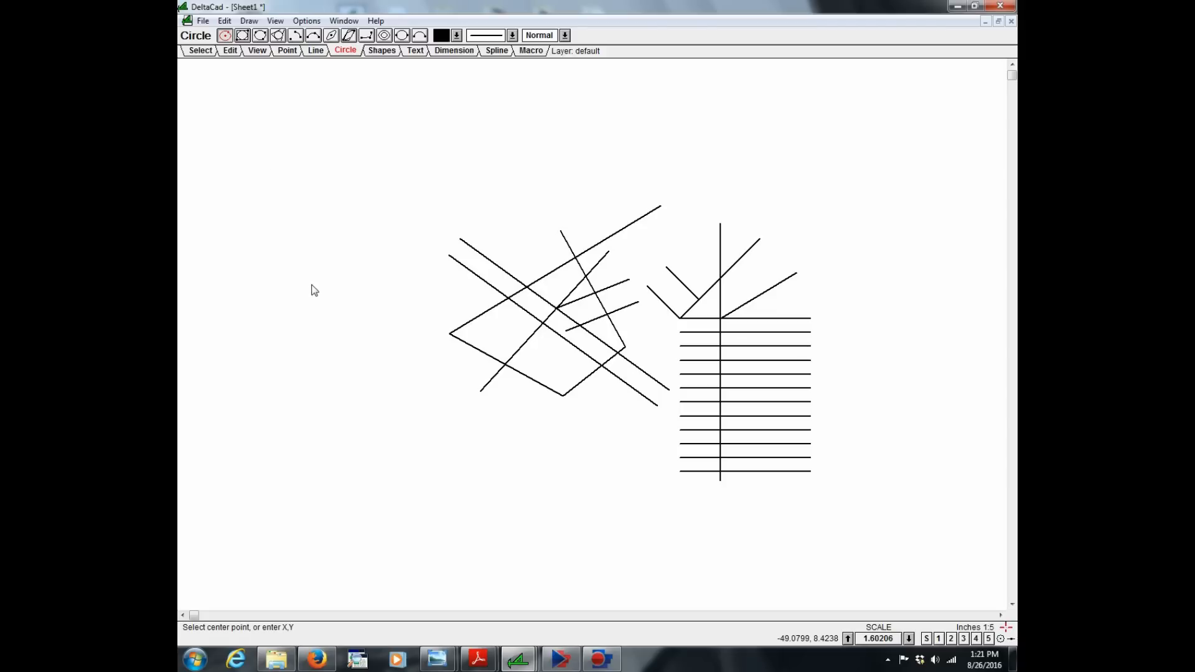
pyautogui.click(309, 337)
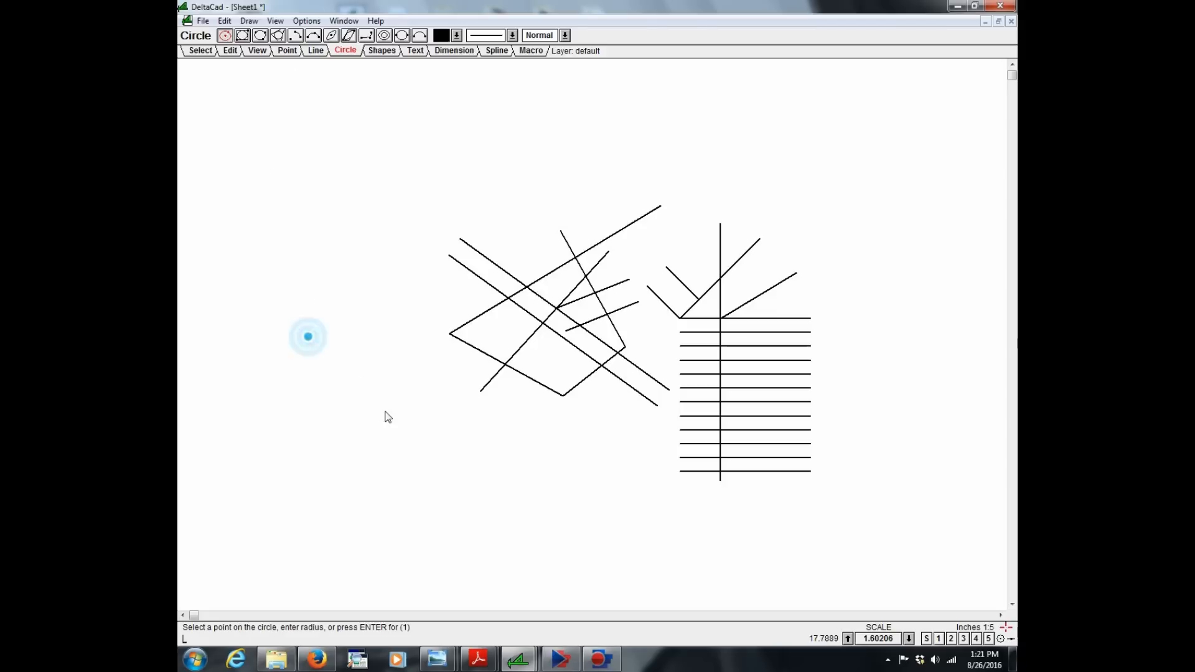
pyautogui.click(388, 422)
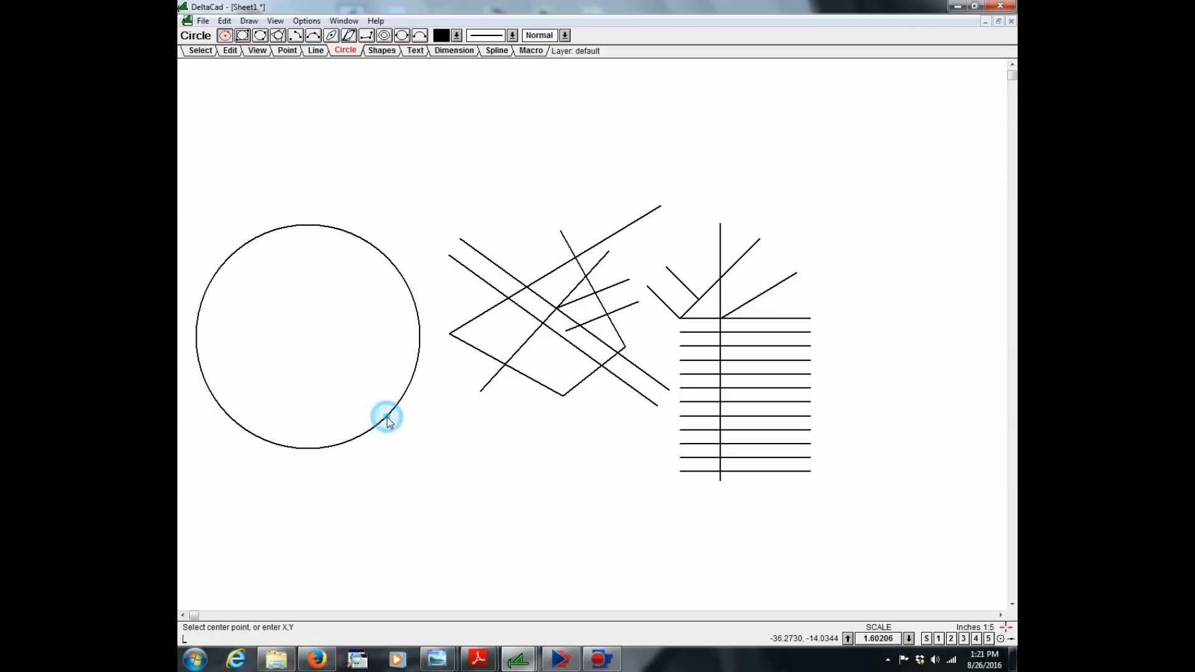
# - Draw a wide, flat horizontal ellipse above the crossing-line sketch by its two opposite bounding corners
pyautogui.click(242, 35)
pyautogui.click(383, 131)
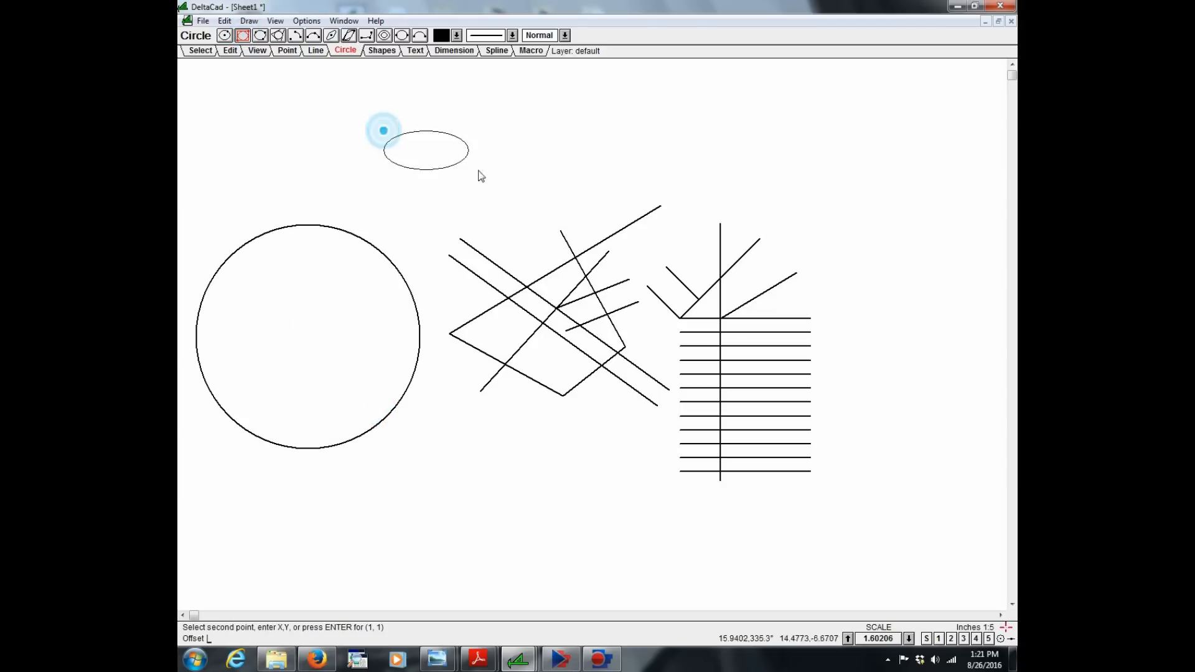
pyautogui.click(556, 84)
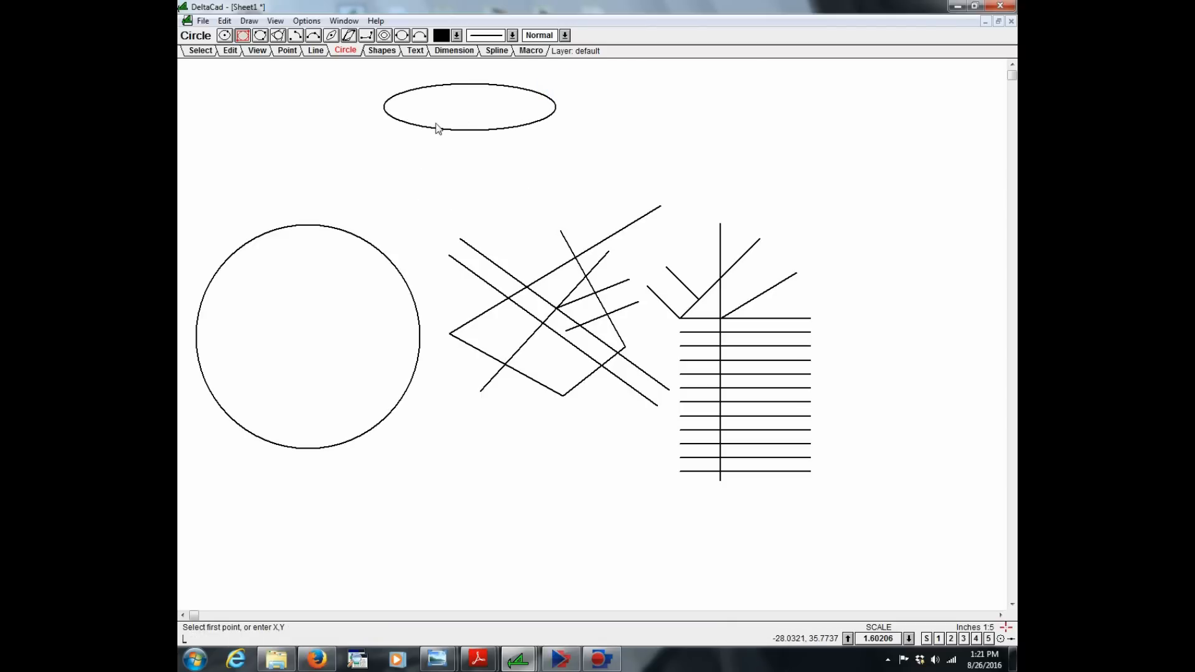
# - Draw a short center-point arc above the vertical line, bulging to the right
pyautogui.click(294, 36)
pyautogui.click(693, 140)
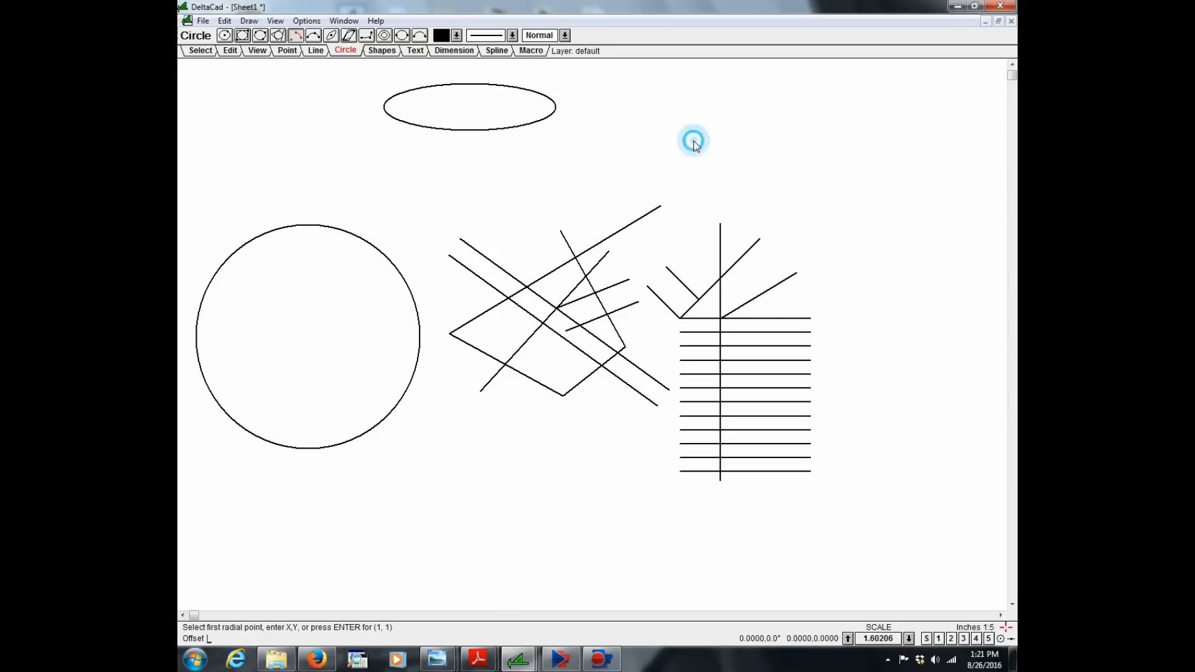
pyautogui.click(742, 180)
pyautogui.click(757, 123)
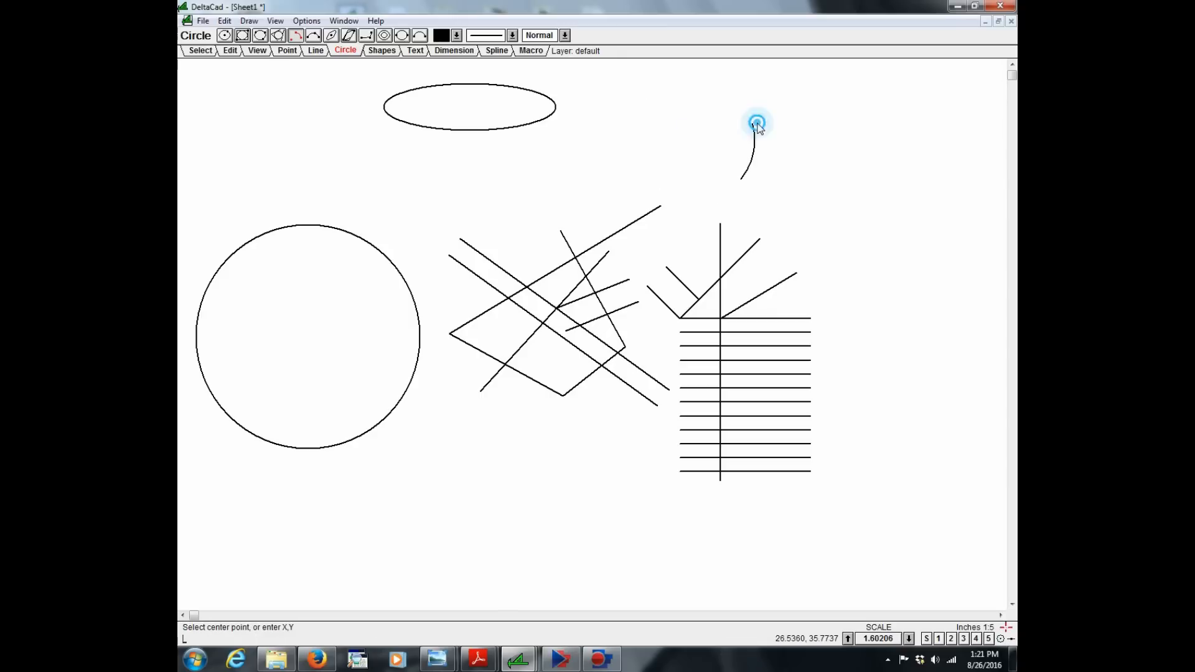
# - Draw three arcs of increasing radius centered on the upper end of the 45-degree line, the largest spanning over the vertical line
pyautogui.click(760, 238)
pyautogui.click(765, 237)
pyautogui.click(765, 231)
pyautogui.click(760, 235)
pyautogui.click(811, 237)
pyautogui.click(788, 195)
pyautogui.click(759, 238)
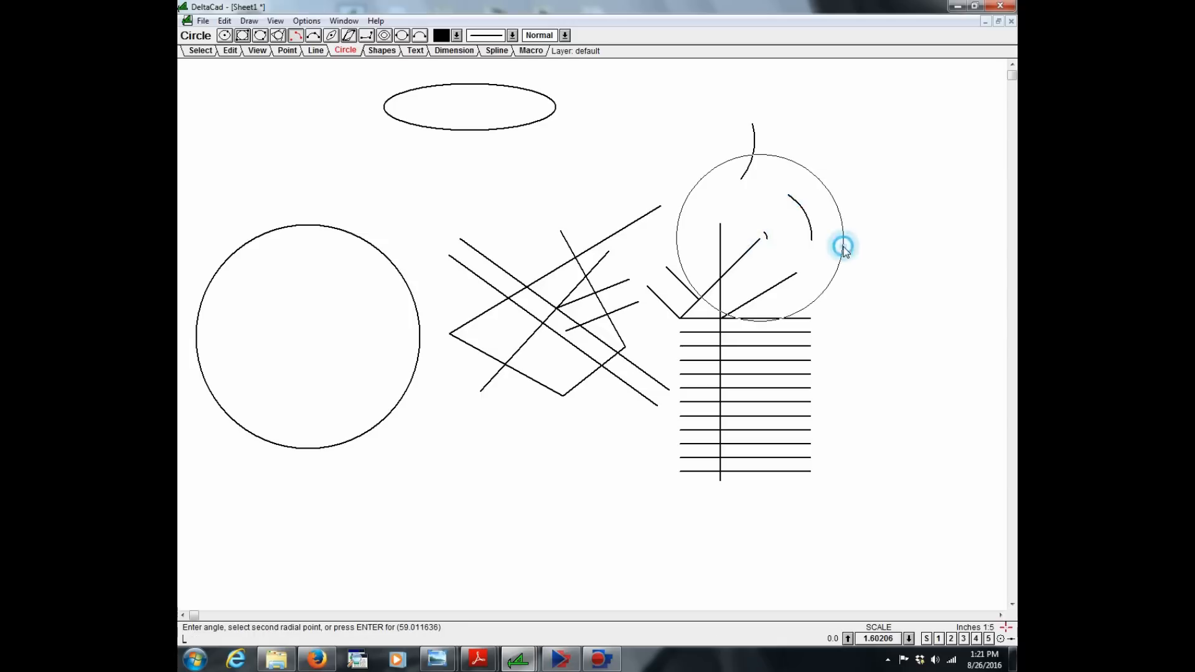
pyautogui.click(700, 200)
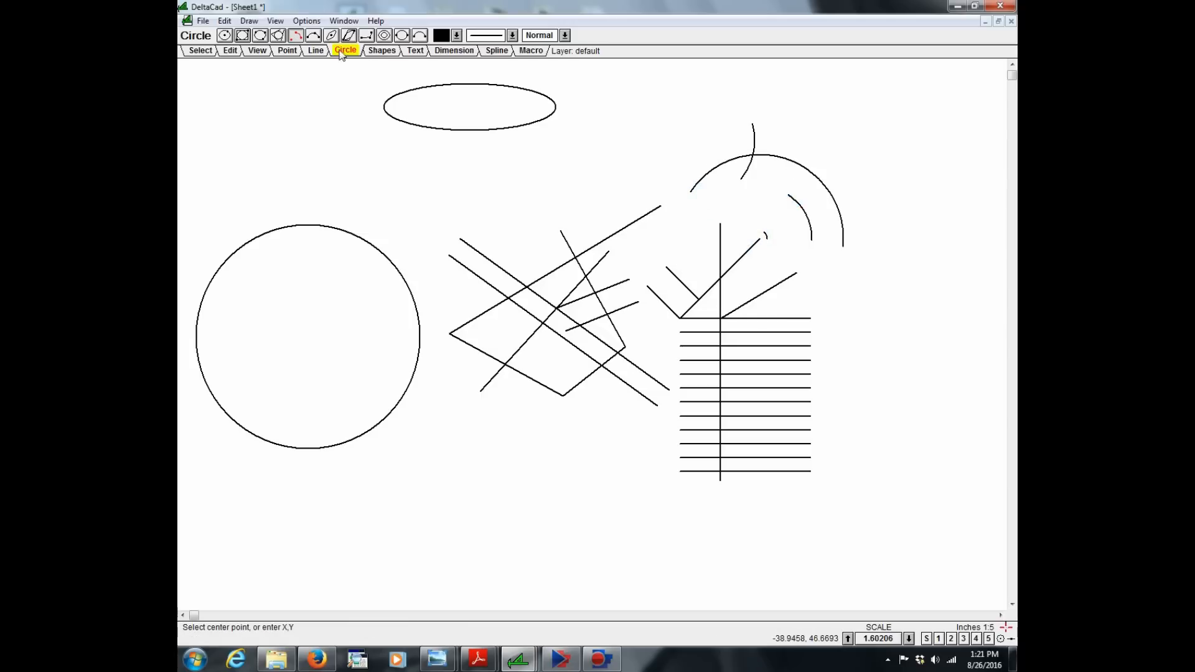
# - Draw a three-point arc bulging upward between the large circle and the ellipse
pyautogui.click(313, 36)
pyautogui.click(338, 149)
pyautogui.click(391, 133)
pyautogui.click(421, 165)
# - Draw two three-point arcs below the ellipse and to its right, a small one and a larger one opening to the left
pyautogui.click(491, 195)
pyautogui.click(503, 178)
pyautogui.click(506, 181)
pyautogui.click(574, 152)
pyautogui.click(611, 176)
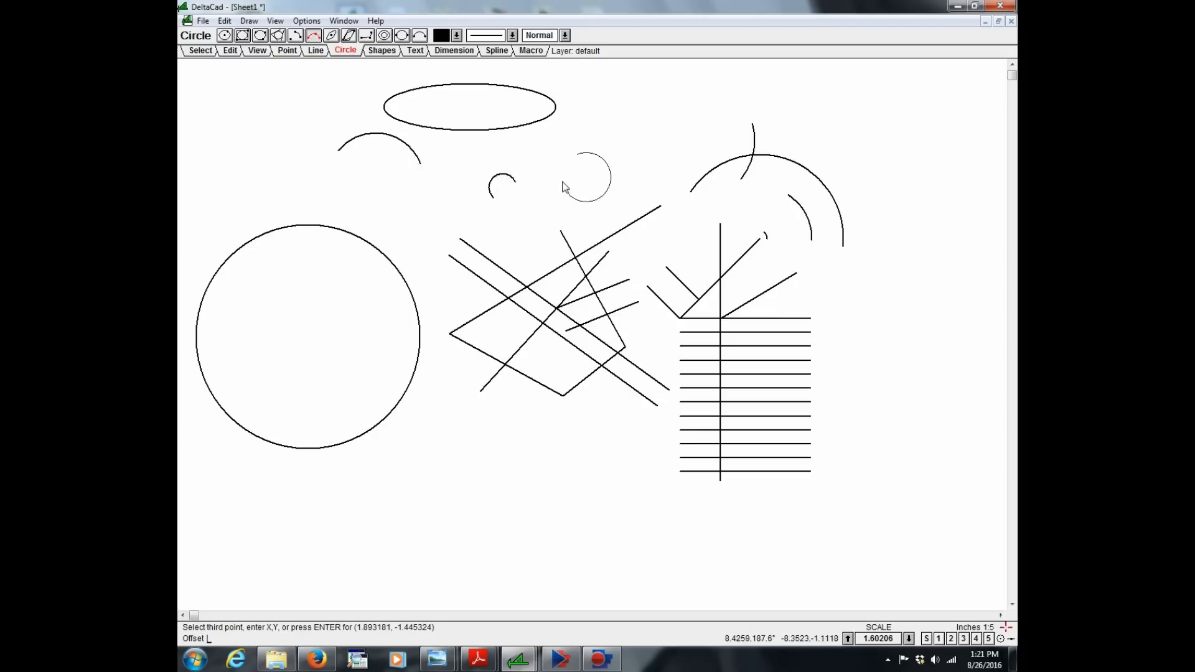
pyautogui.click(618, 149)
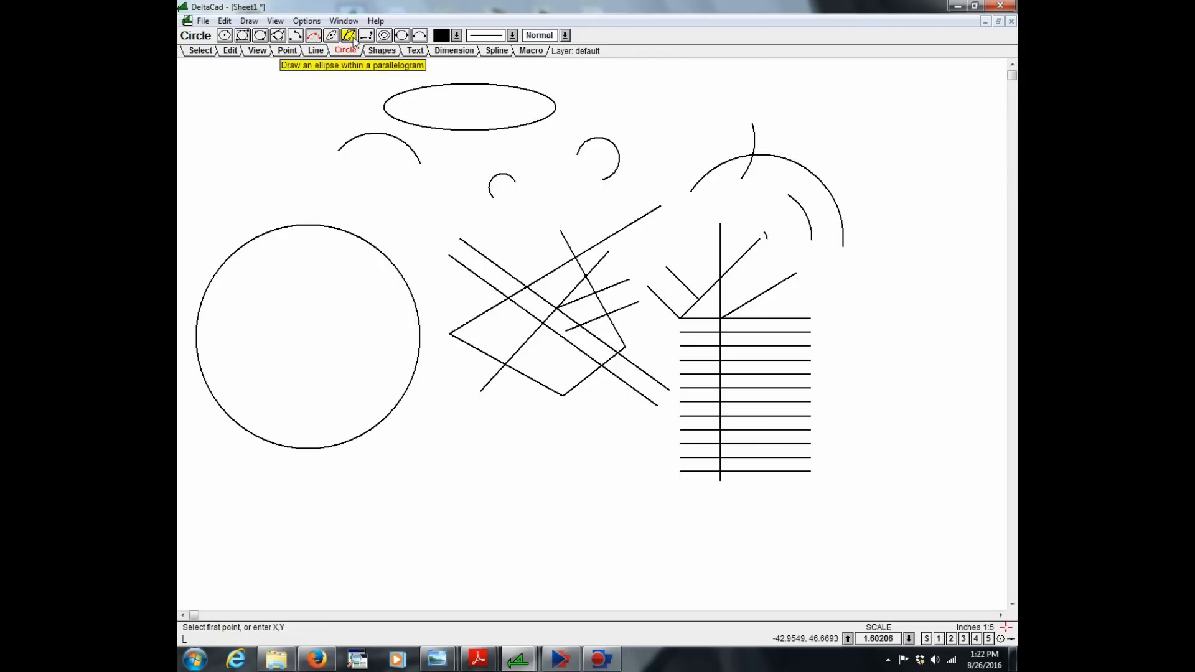
# - Offset the large circle inward with Parallel Circle and repeat the offset for a series of concentric circles about 0.97 inches apart
pyautogui.click(384, 36)
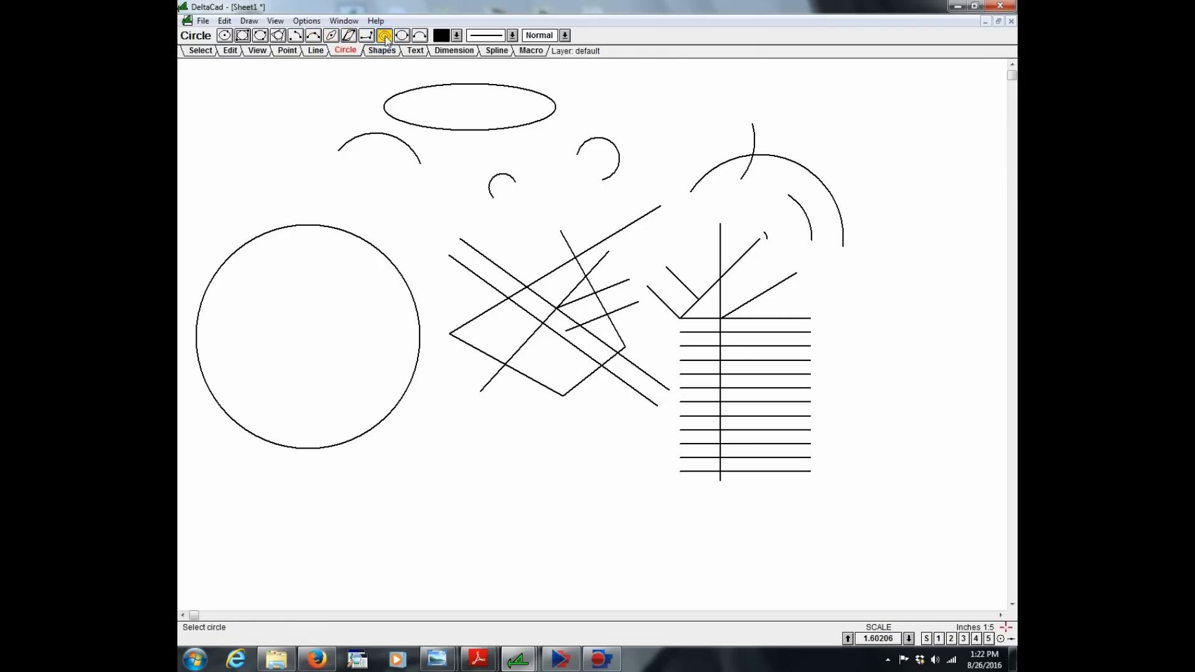
pyautogui.click(391, 270)
pyautogui.click(382, 270)
pyautogui.click(385, 275)
pyautogui.click(382, 280)
pyautogui.rightClick(382, 280)
pyautogui.rightClick(382, 280)
pyautogui.rightClick(382, 280)
pyautogui.rightClick(382, 280)
pyautogui.rightClick(382, 280)
pyautogui.rightClick(382, 280)
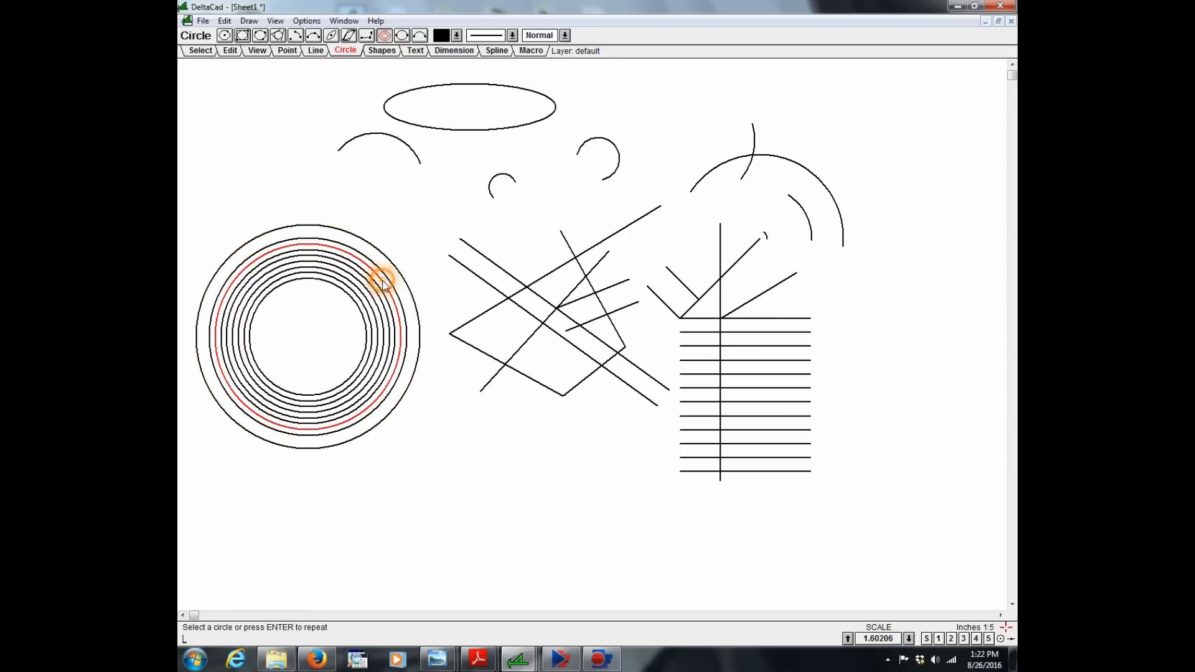
pyautogui.rightClick(382, 280)
pyautogui.rightClick(382, 280)
# - Offset the original large circle outward and repeat it to add four concentric circles about 1.9 inches apart
pyautogui.click(405, 280)
pyautogui.click(405, 275)
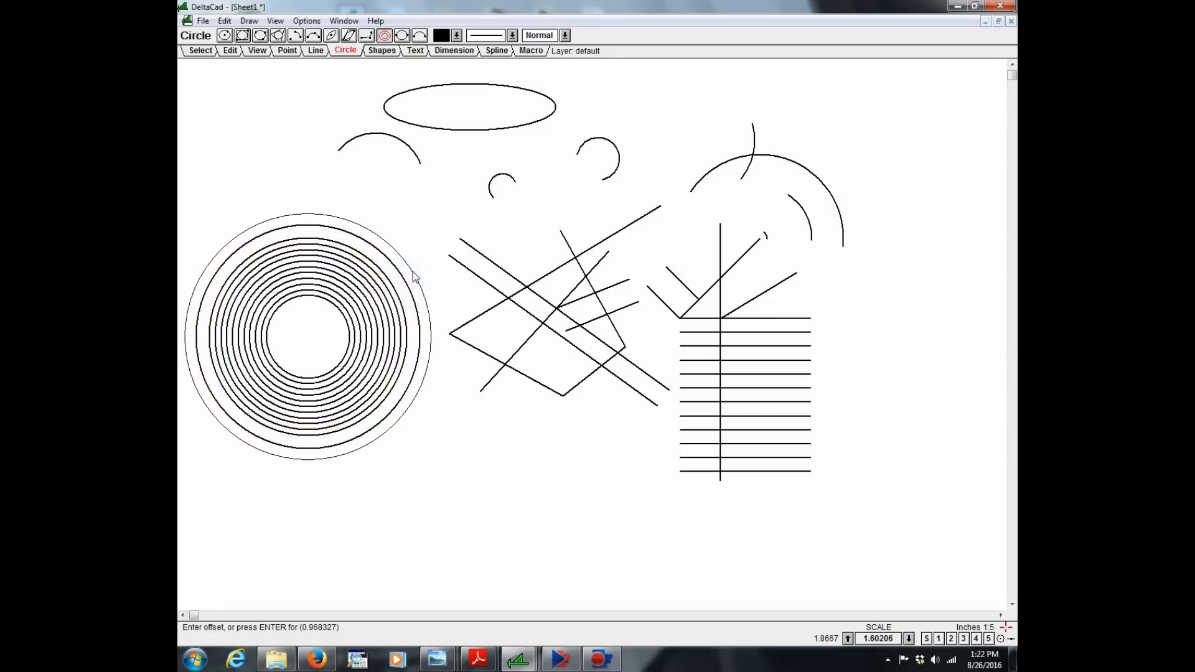
pyautogui.click(413, 271)
pyautogui.rightClick(413, 272)
pyautogui.rightClick(413, 271)
pyautogui.rightClick(412, 272)
pyautogui.click(352, 299)
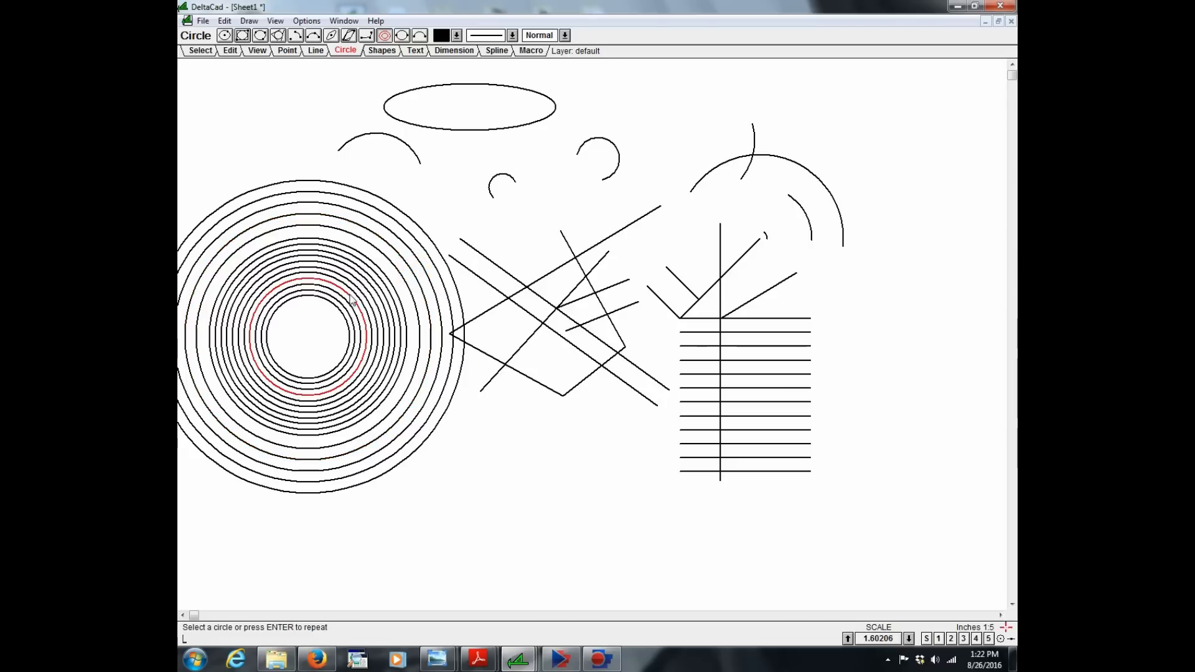
pyautogui.click(350, 298)
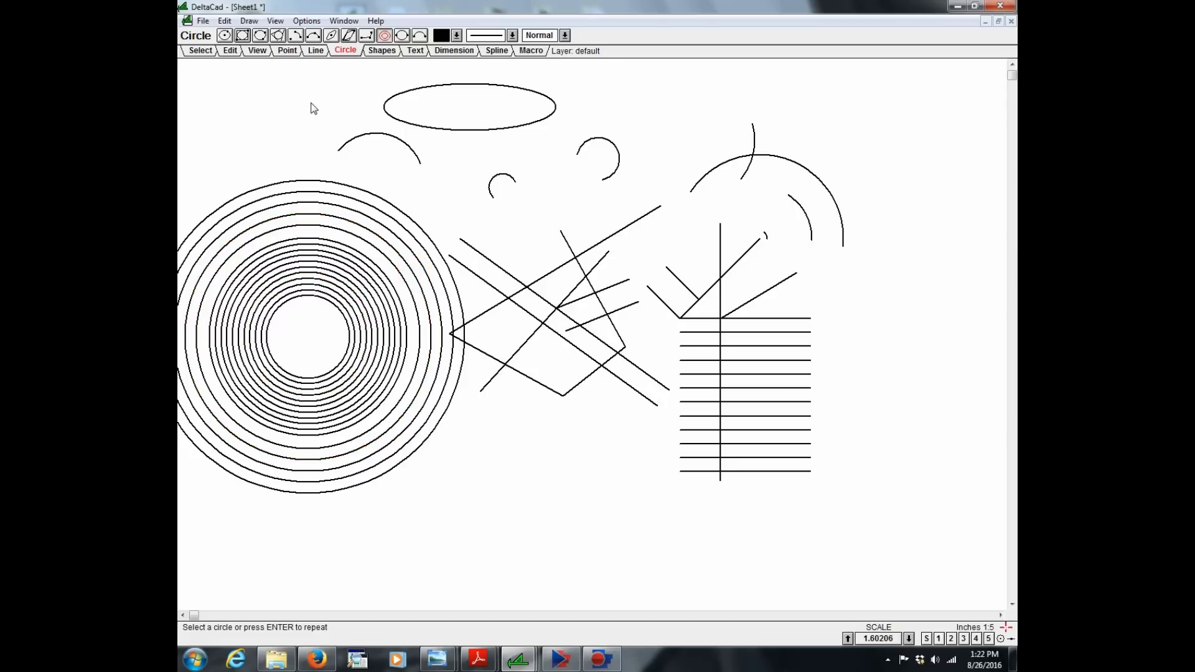
# - Draw a nearly square rectangle and a long flat rectangle by opposite corners below the line sketches
pyautogui.click(381, 50)
pyautogui.click(509, 547)
pyautogui.click(600, 444)
pyautogui.click(640, 520)
pyautogui.click(800, 499)
# - Draw a large rectangle from its center point in the free area beside the stack of horizontal lines
pyautogui.click(251, 34)
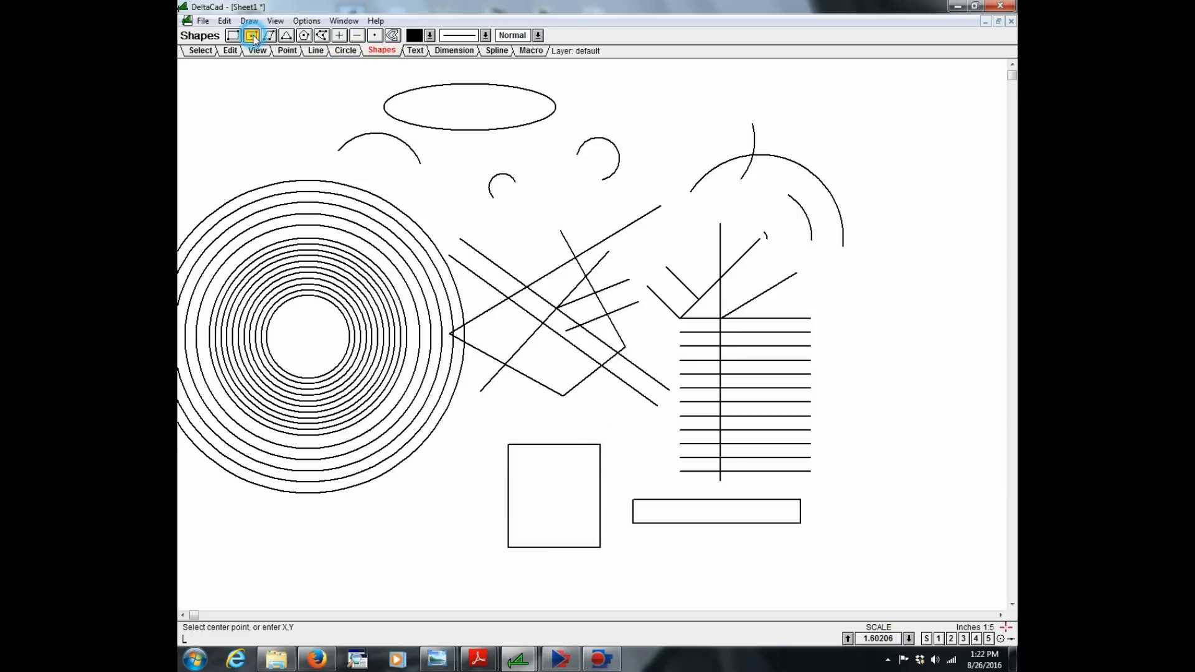
pyautogui.click(876, 298)
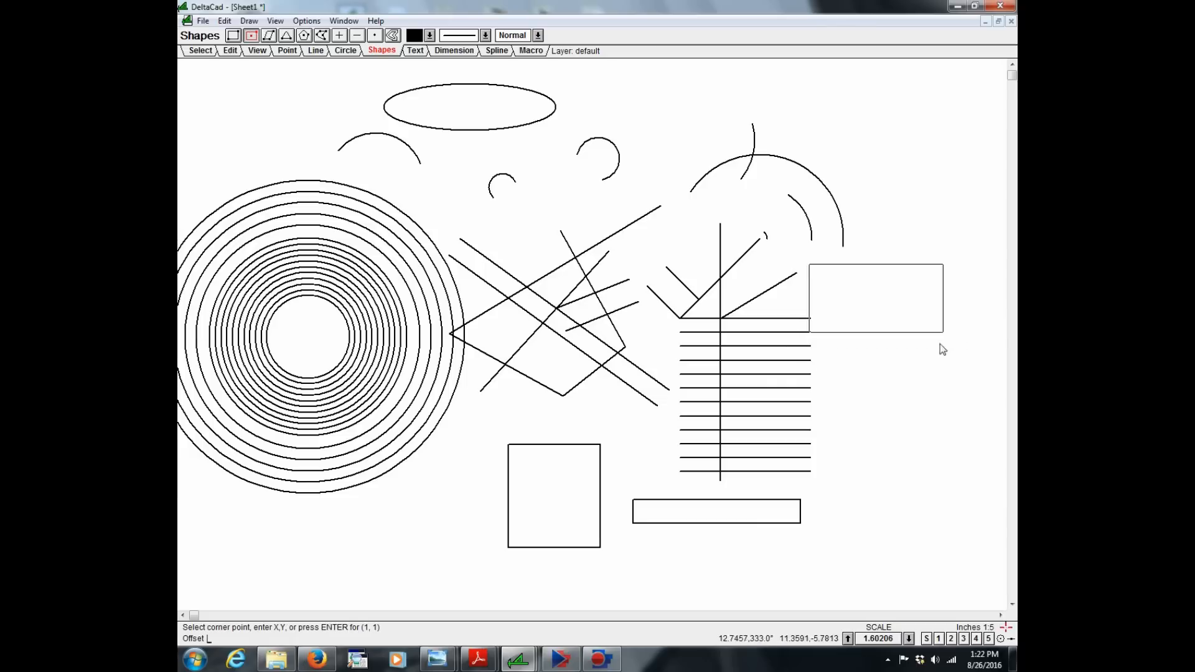
pyautogui.click(943, 377)
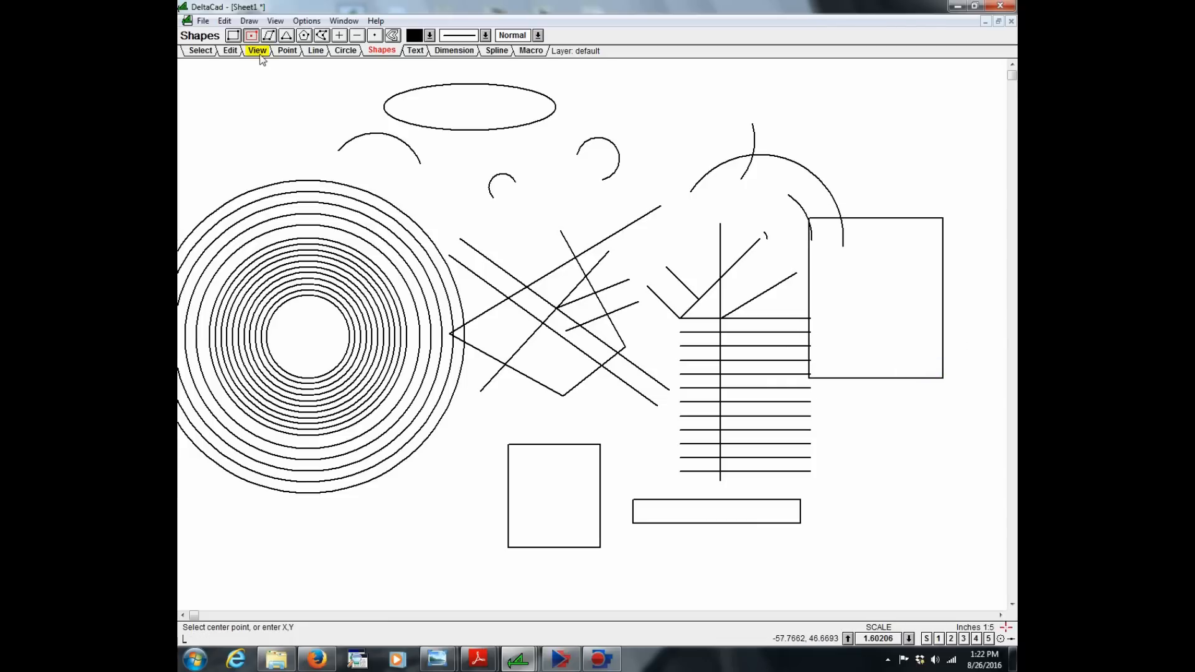
# - Draw a large six-cornered regular polygon from its center in the empty area above and to the left of the concentric circles
pyautogui.click(305, 35)
pyautogui.scroll(-4, 865, 463)
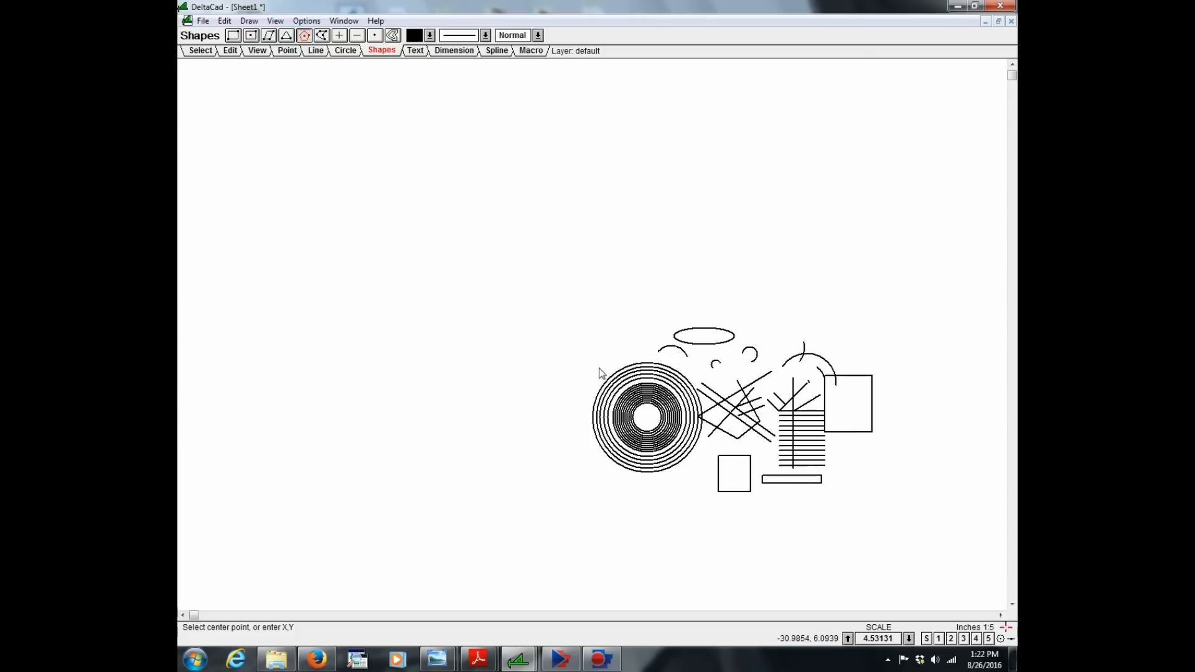
pyautogui.click(441, 274)
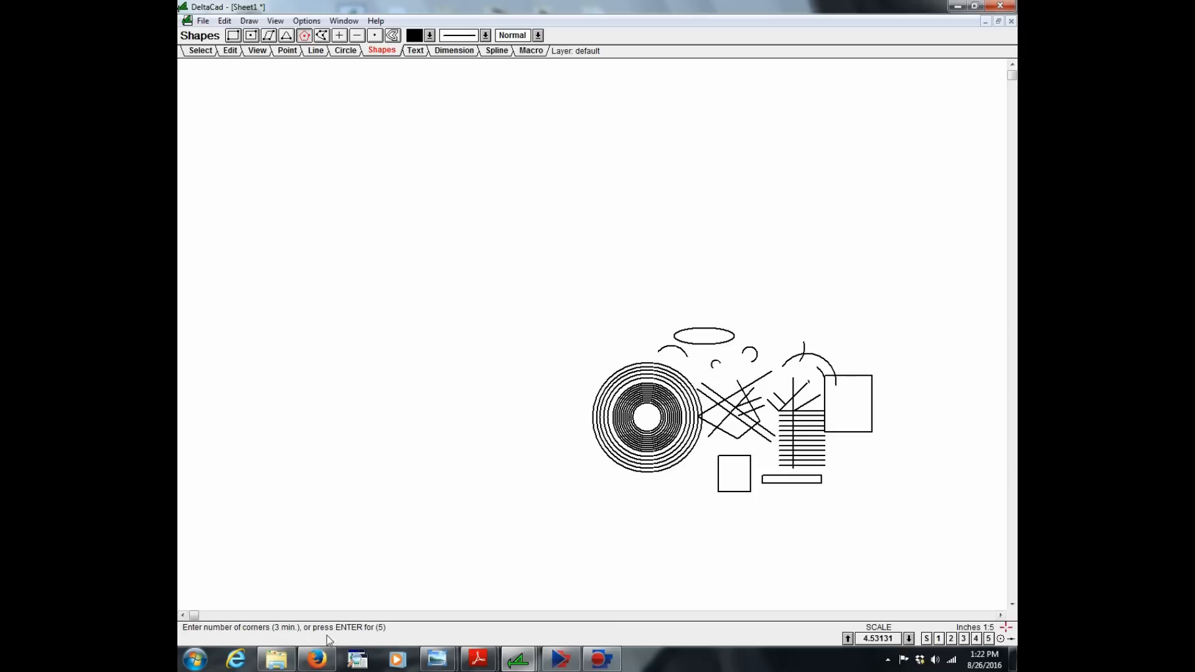
pyautogui.write('6')
pyautogui.press('Return')
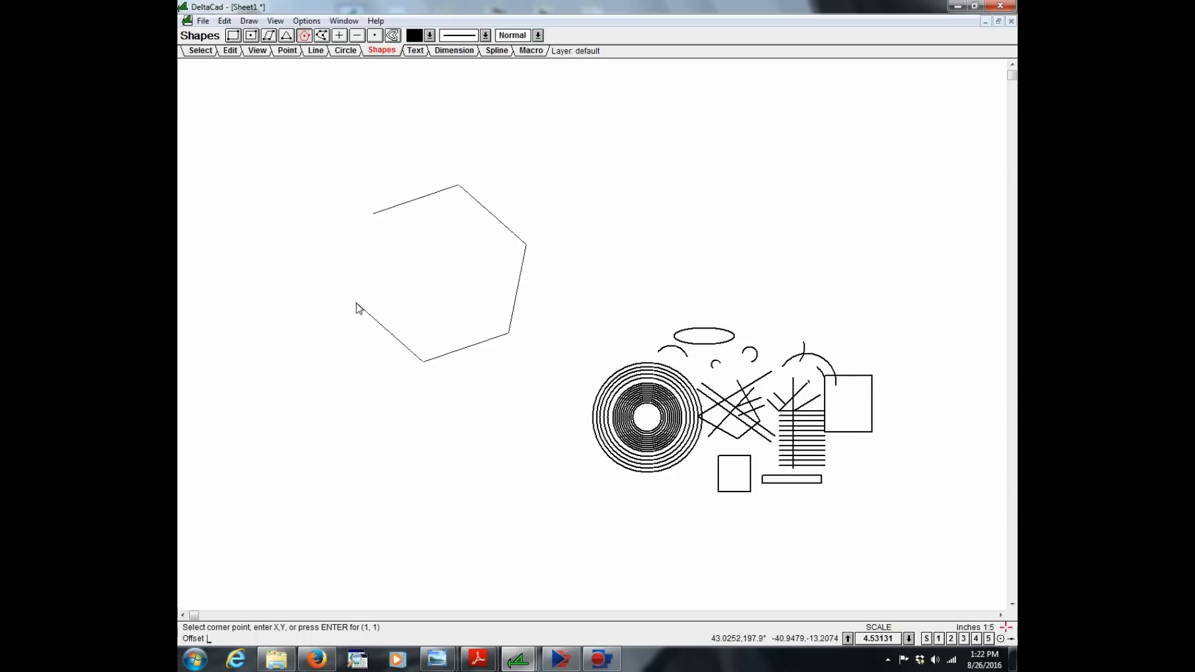
pyautogui.click(338, 306)
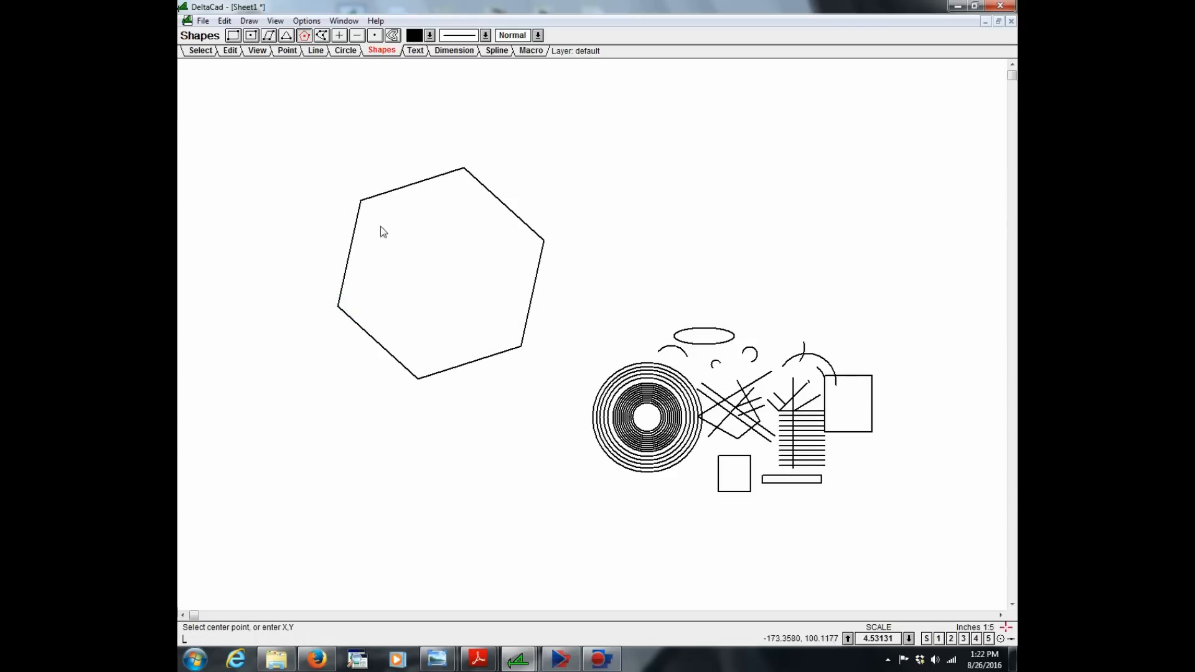
# - Draw a three-cornered regular polygon above the ellipse and a smaller seven-cornered one to its right
pyautogui.click(681, 214)
pyautogui.write('3')
pyautogui.press('Return')
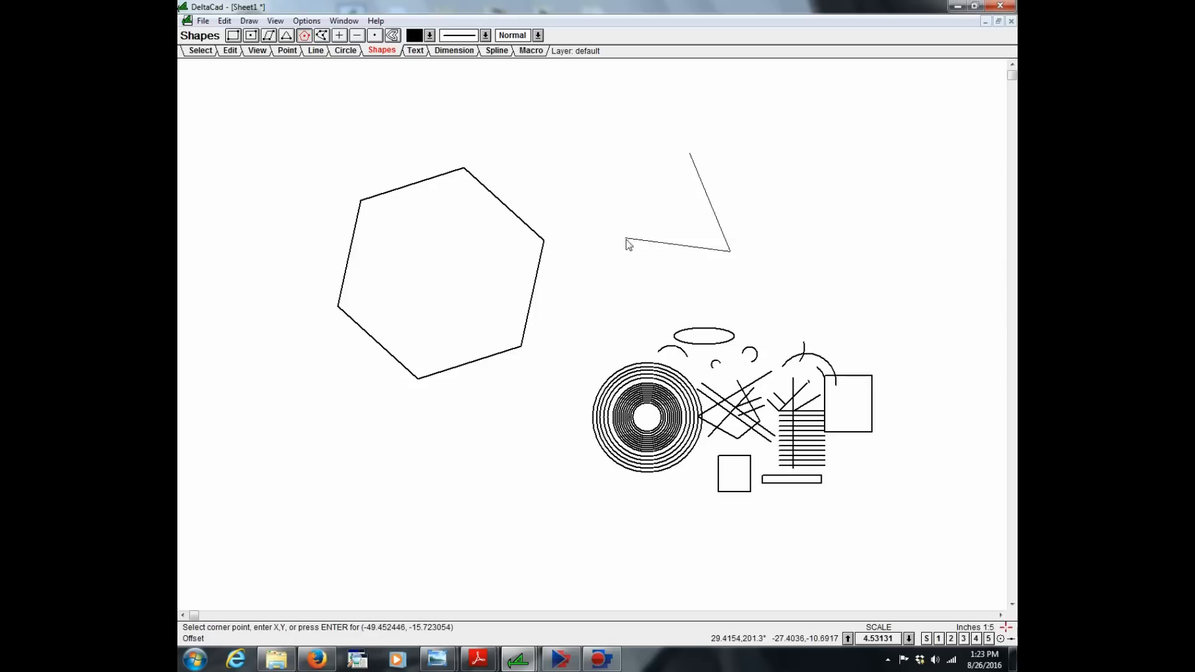
pyautogui.click(704, 263)
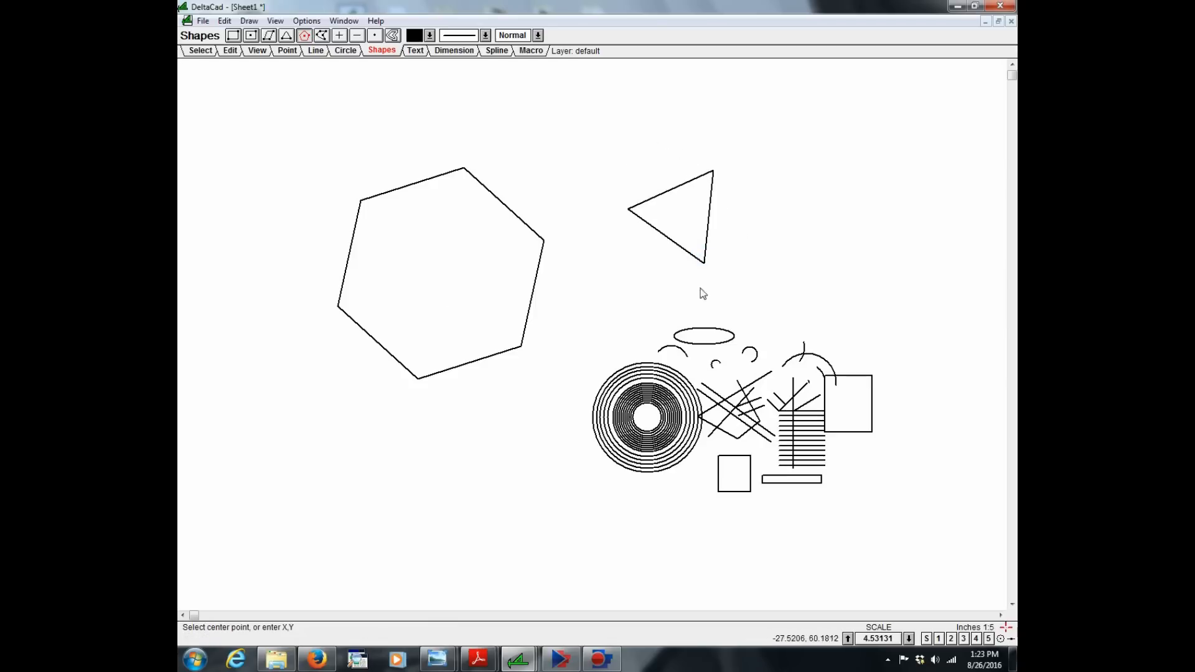
pyautogui.write('7')
pyautogui.press('Return')
pyautogui.click(811, 247)
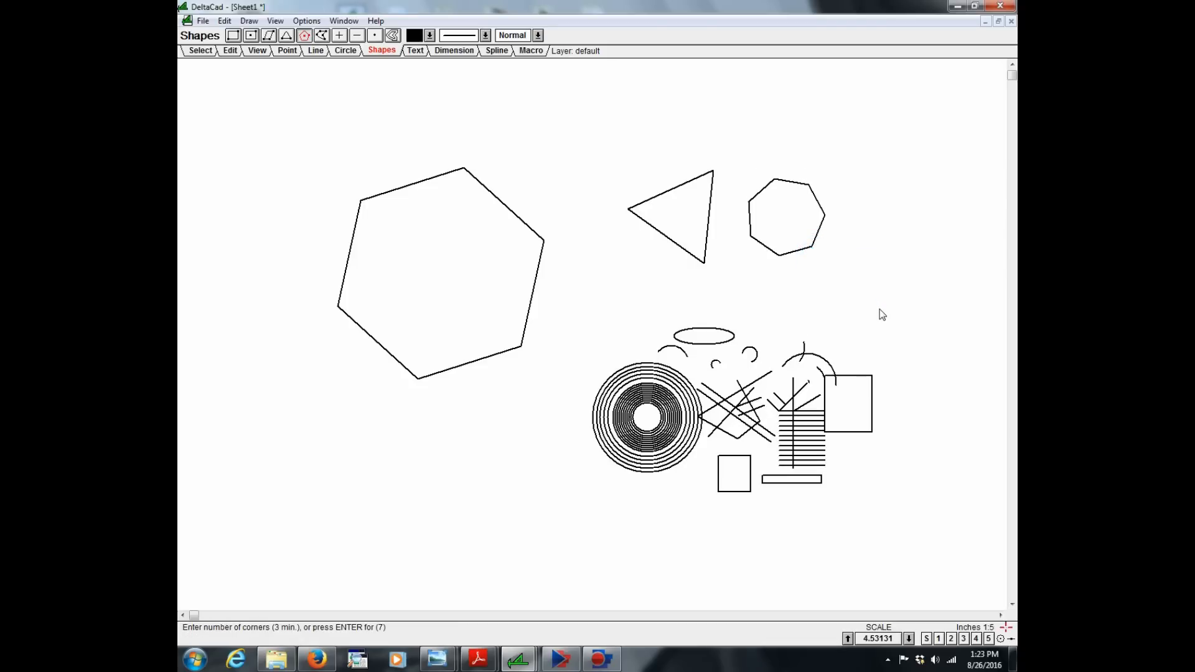
# - Draw a many-sided, nearly circular regular polygon large enough to surround the triangle, heptagon and earlier sketches
pyautogui.write('9')
pyautogui.press('Return')
pyautogui.click(864, 272)
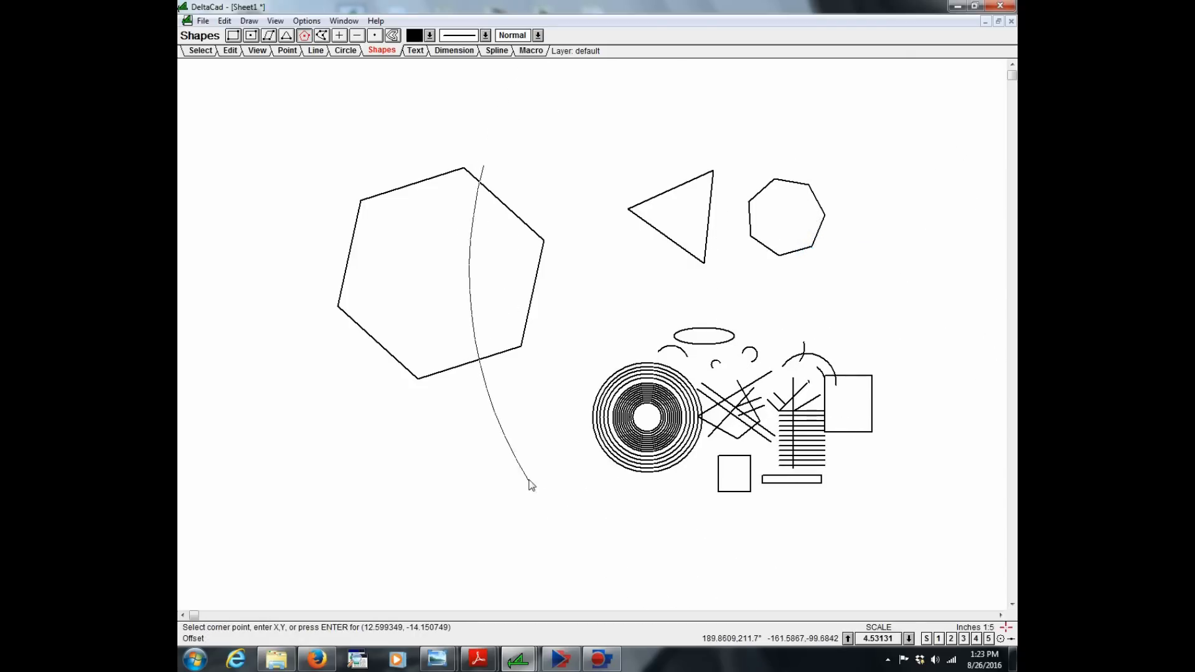
pyautogui.click(534, 406)
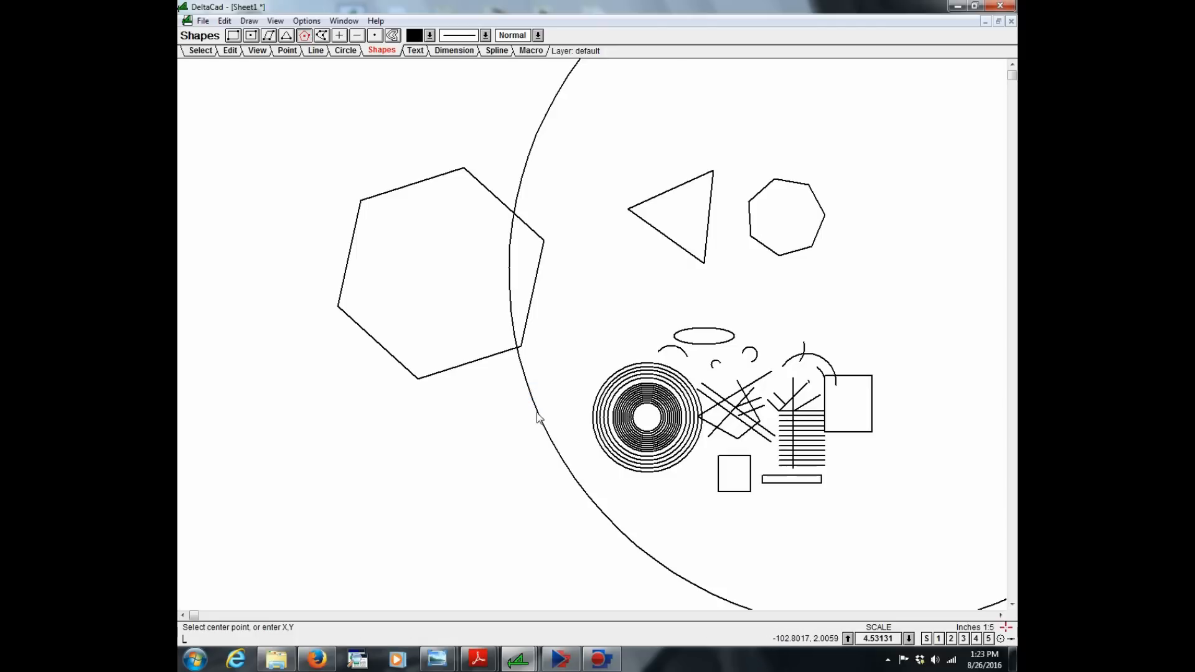
pyautogui.click(316, 50)
pyautogui.click(270, 36)
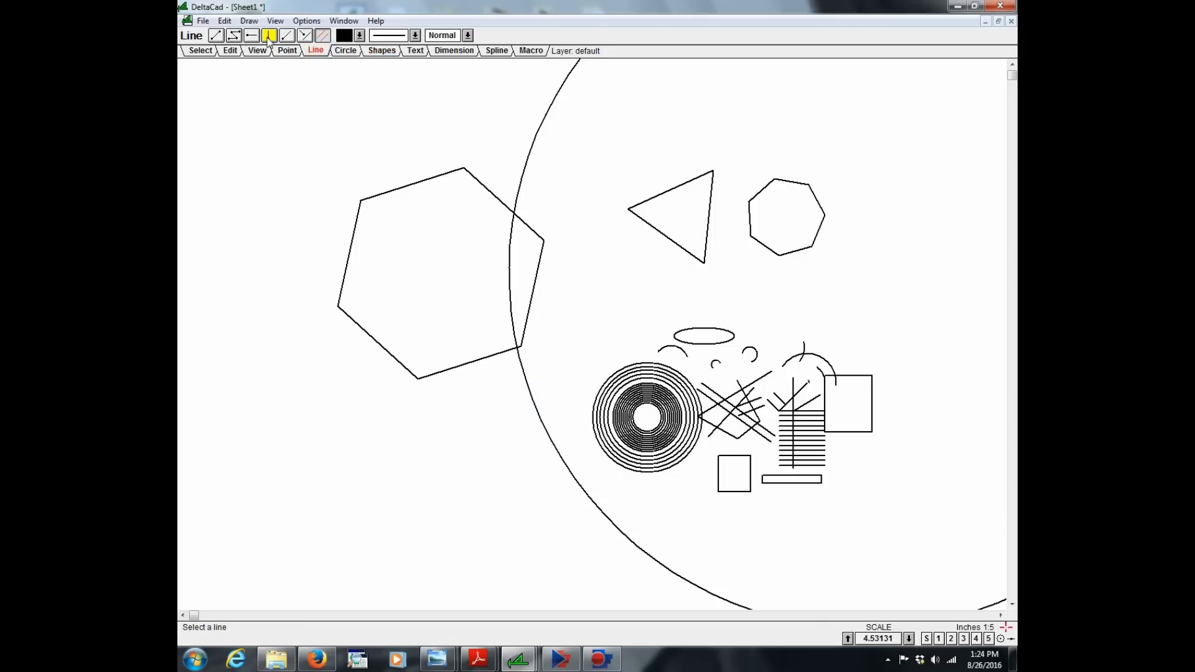
pyautogui.click(253, 36)
pyautogui.click(539, 424)
pyautogui.scroll(-1, 553, 373)
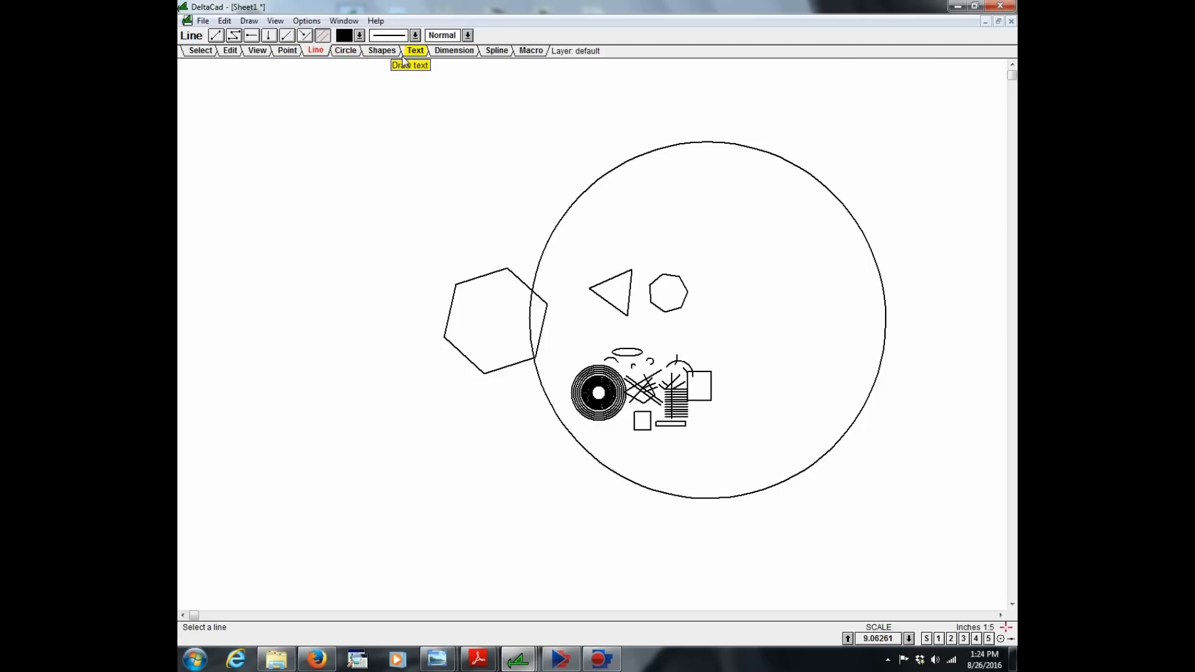
# - Select the triangle and move it to the right of the heptagon, and from there to just above the heptagon
pyautogui.click(202, 54)
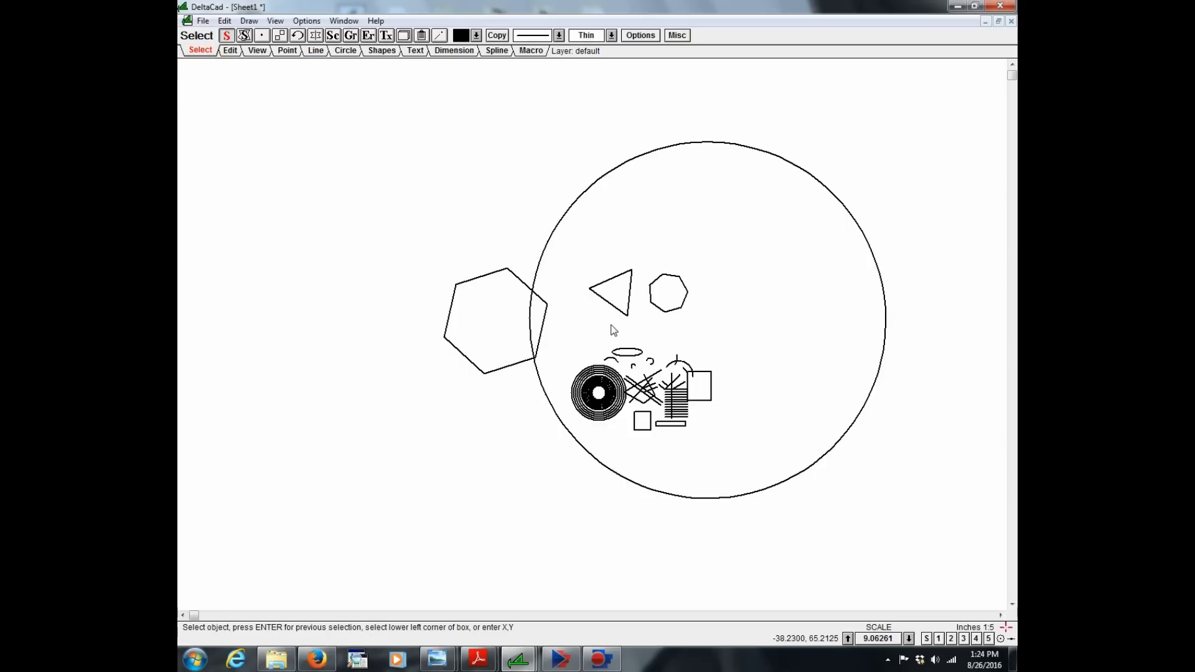
pyautogui.write('L')
pyautogui.click(631, 285)
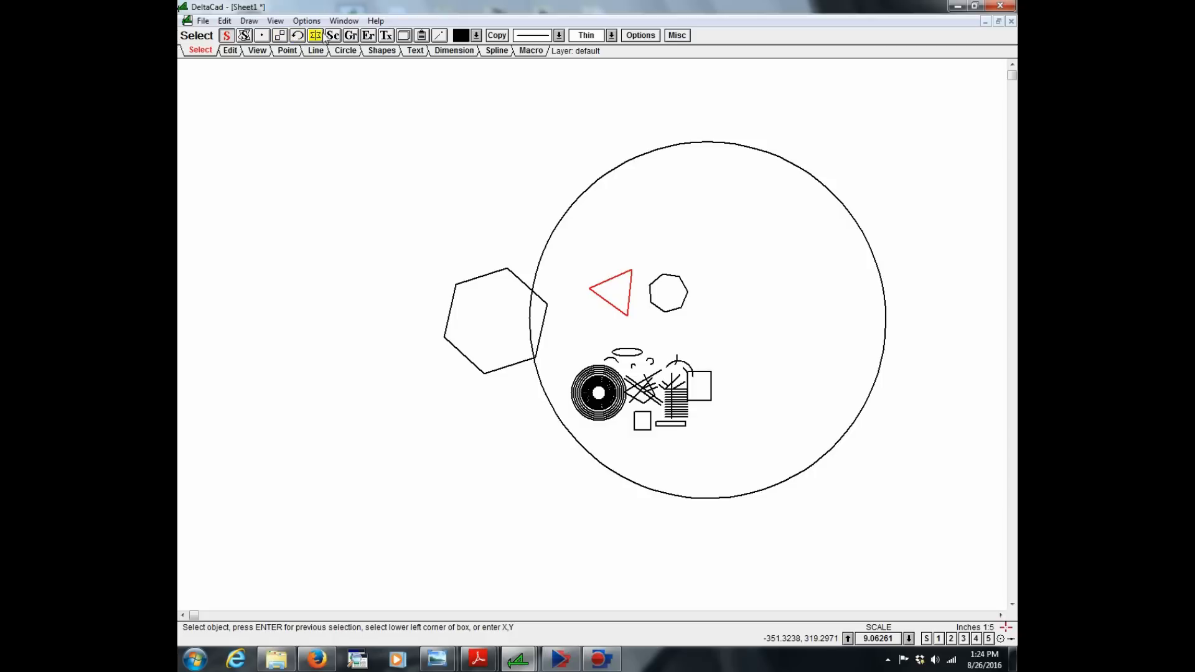
pyautogui.click(281, 39)
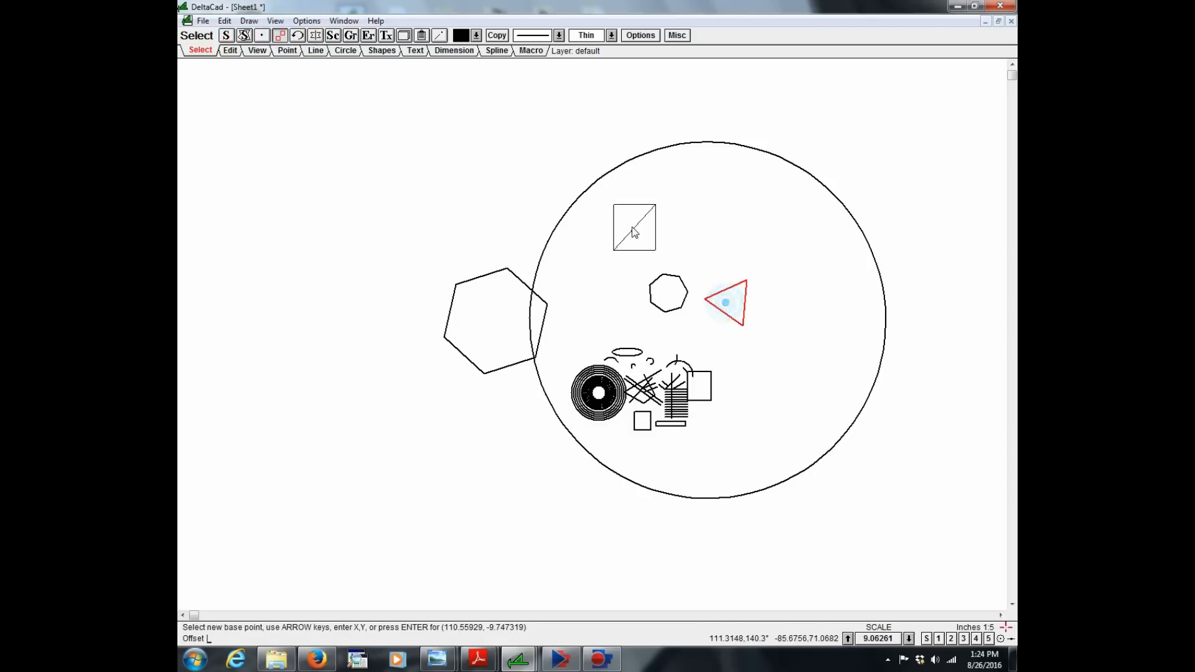
pyautogui.click(728, 258)
pyautogui.click(649, 222)
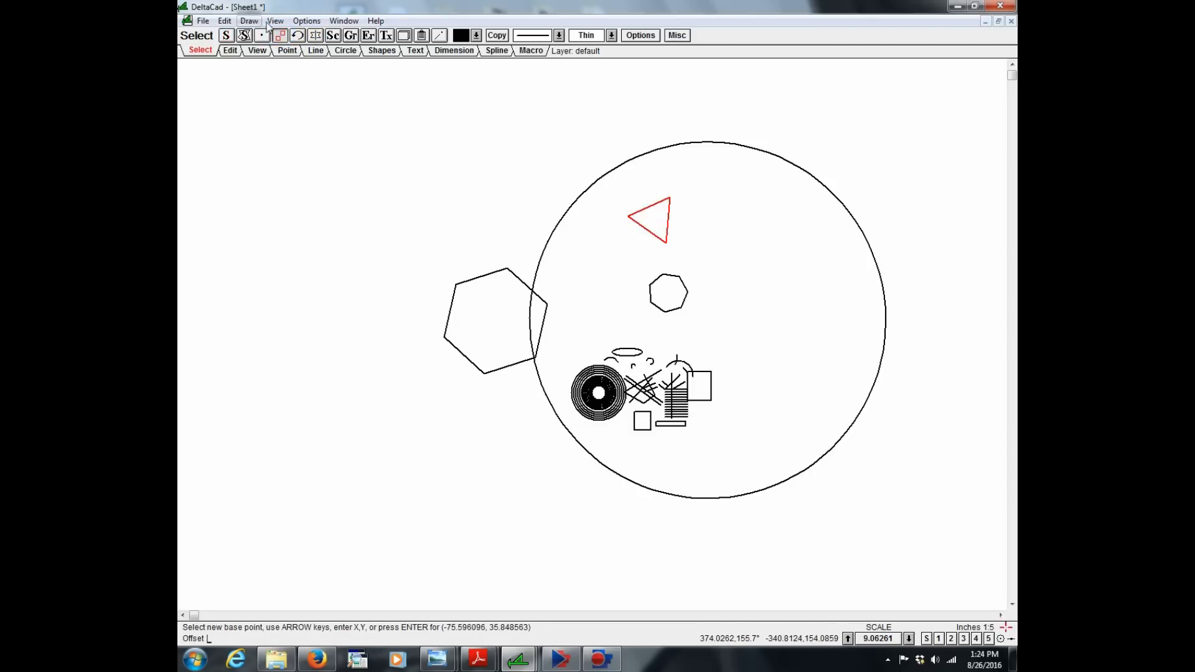
# - Place four copies of the triangle in an arc above and to the right of the heptagon, and turn copying off
pyautogui.click(502, 39)
pyautogui.click(707, 216)
pyautogui.click(756, 227)
pyautogui.click(786, 292)
pyautogui.click(738, 341)
pyautogui.click(498, 36)
pyautogui.press('Escape')
# - Box-select the stack of horizontal lines with its adjoining rectangles and arcs, and move the group to the right
pyautogui.click(570, 361)
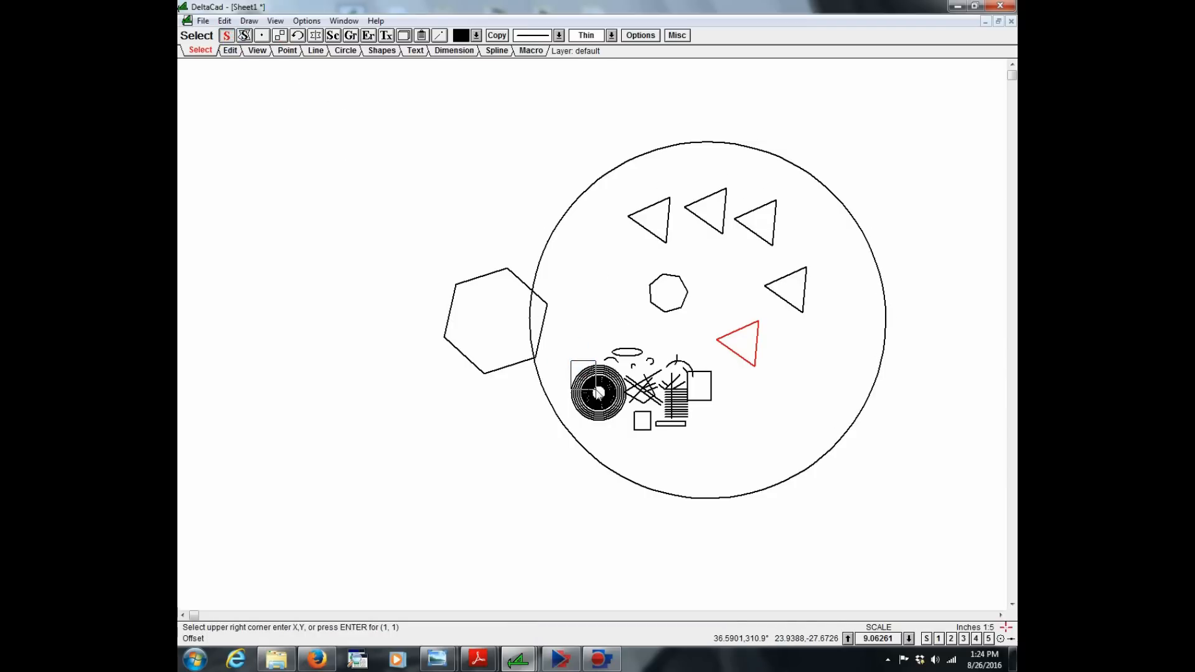
pyautogui.click(596, 392)
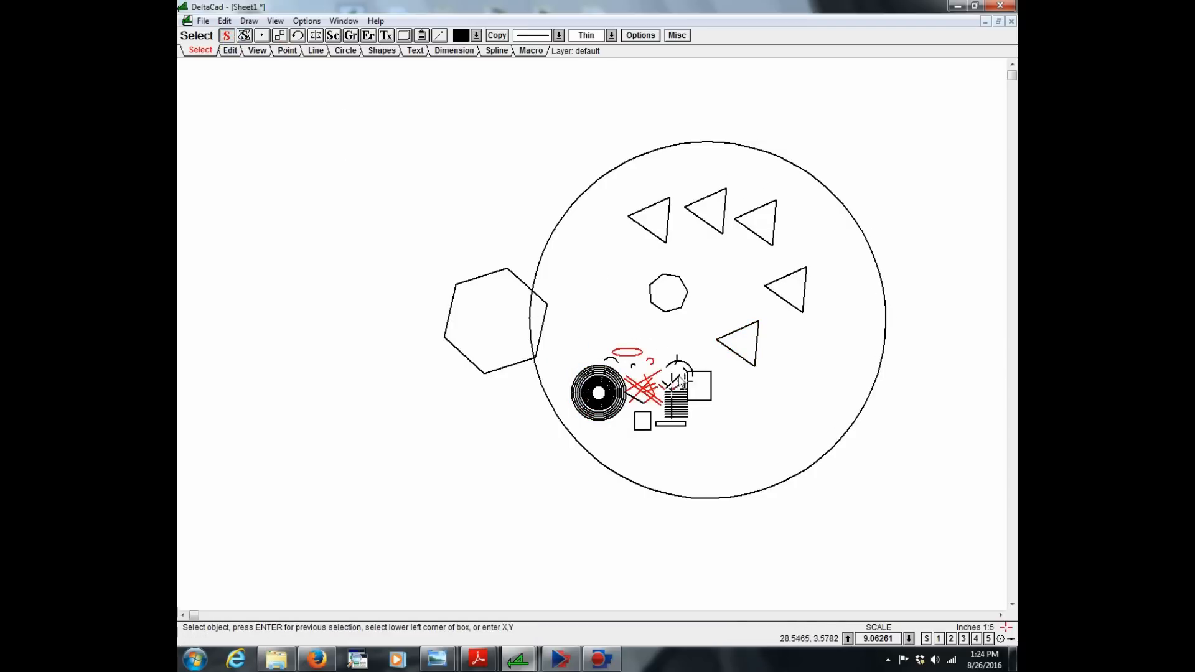
pyautogui.click(681, 446)
pyautogui.click(700, 329)
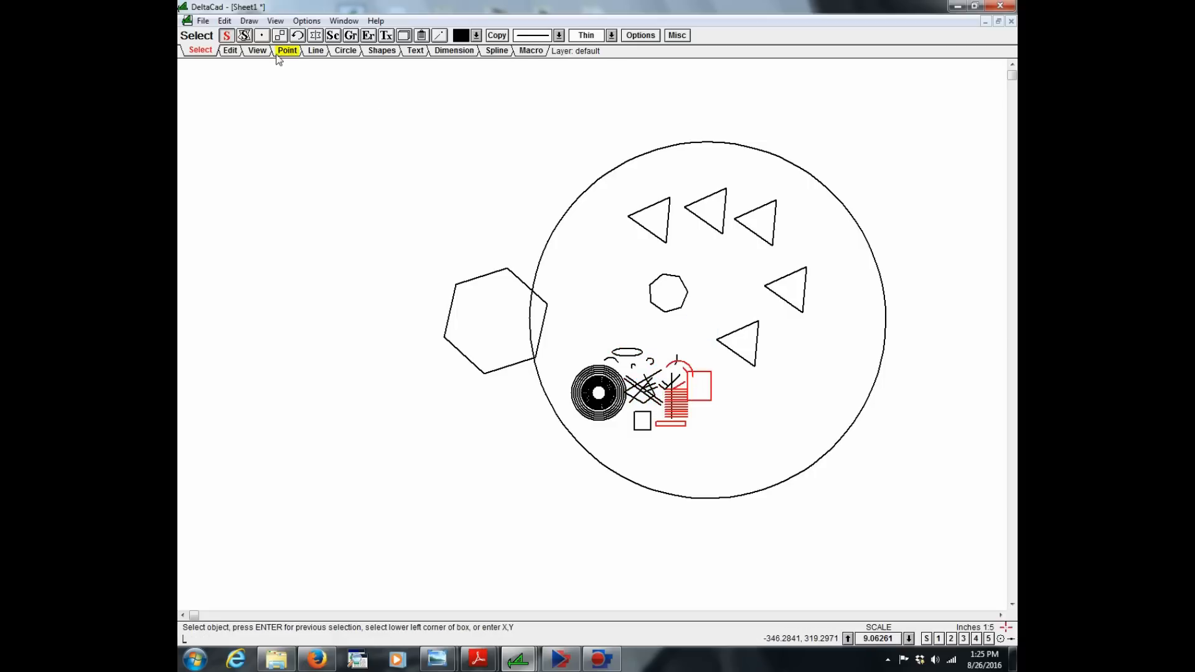
pyautogui.click(279, 35)
pyautogui.click(745, 393)
# - Rotate the selected group using angles of 4 and 90 degrees, and move it between the hexagon and the heptagon
pyautogui.click(298, 35)
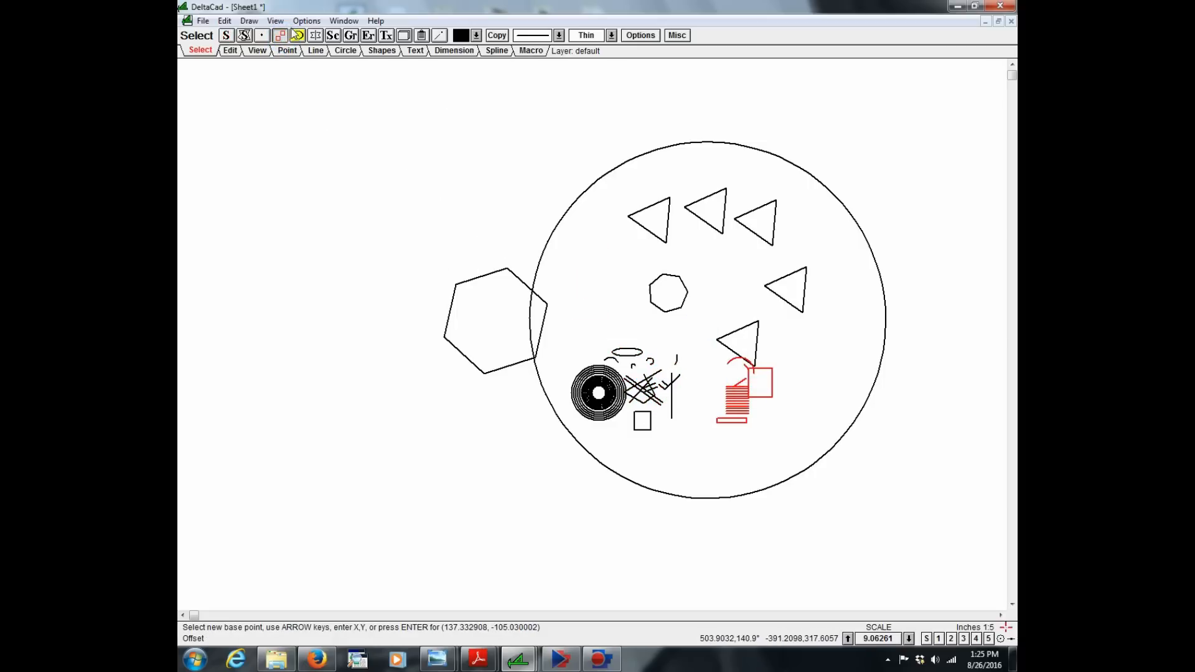
pyautogui.click(483, 226)
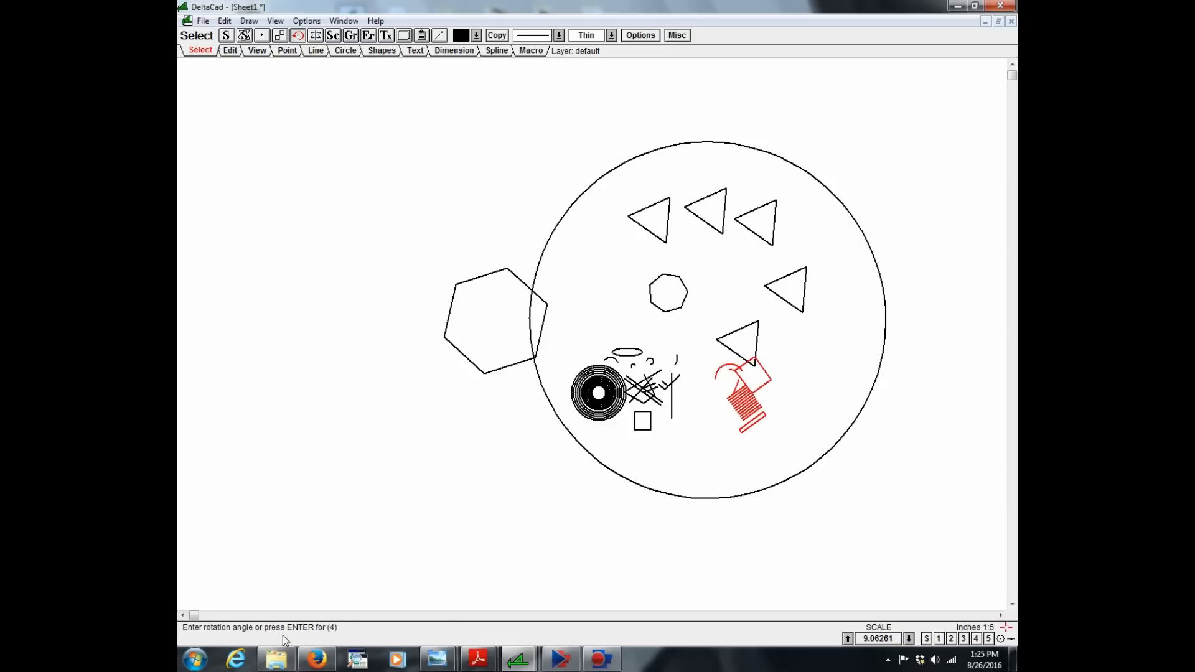
pyautogui.click(680, 407)
pyautogui.click(677, 409)
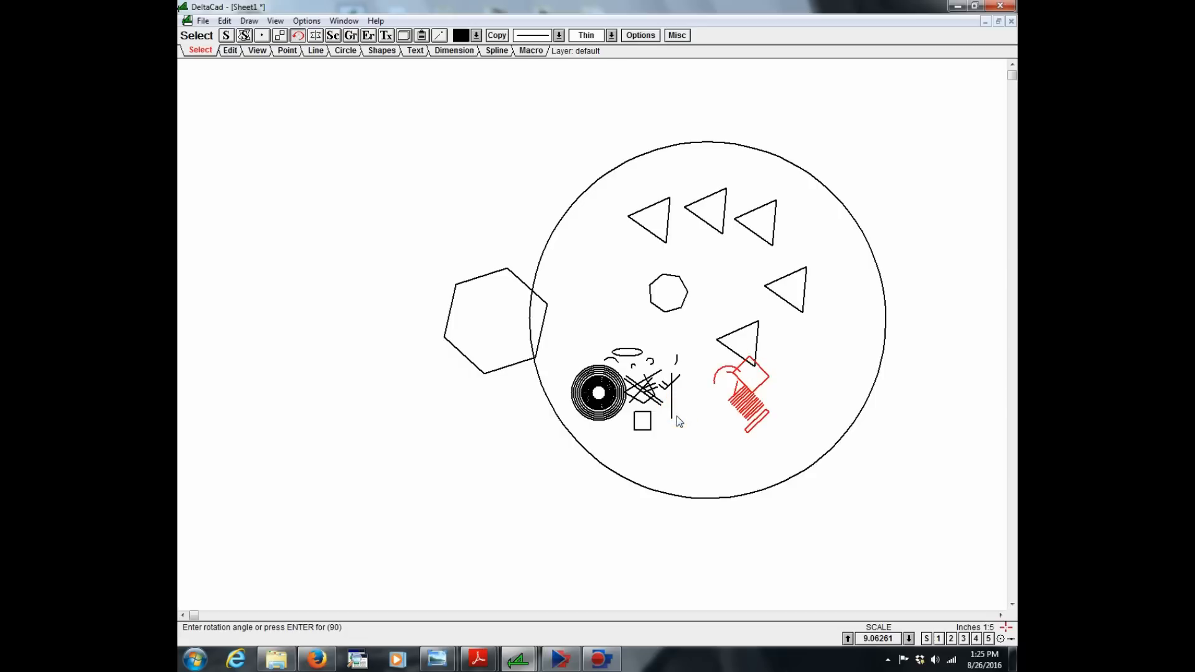
pyautogui.click(279, 35)
pyautogui.click(560, 265)
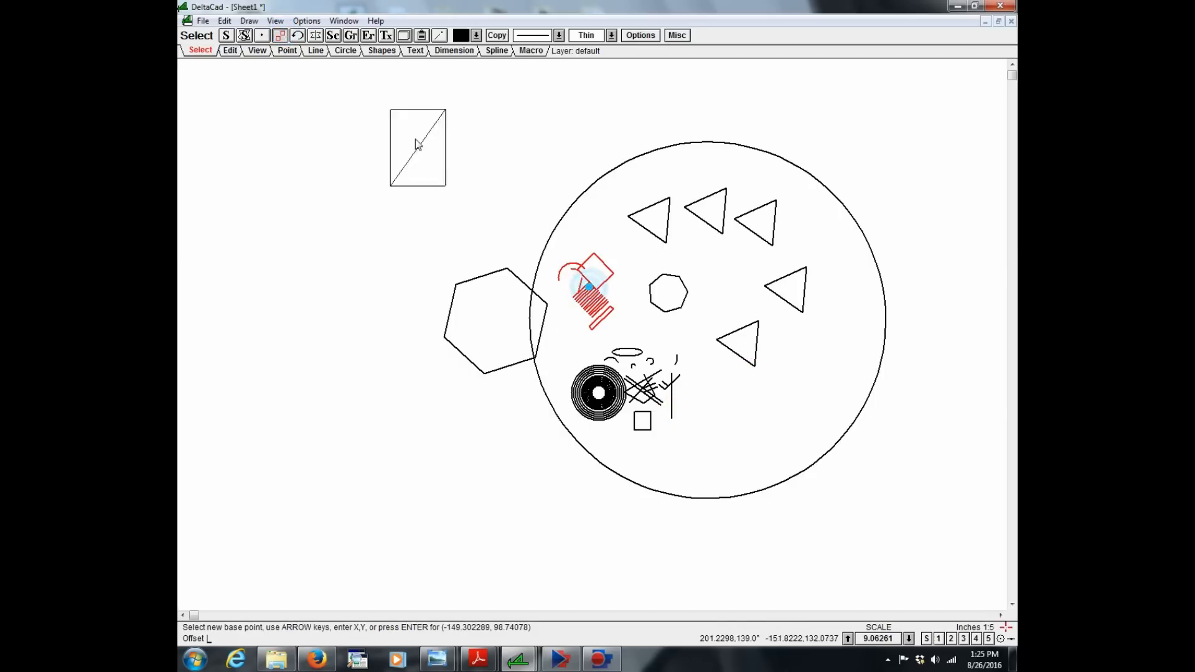
# - Mirror the selected group across the vertical line, and turn on copying to keep both the original and the mirrored version
pyautogui.click(314, 36)
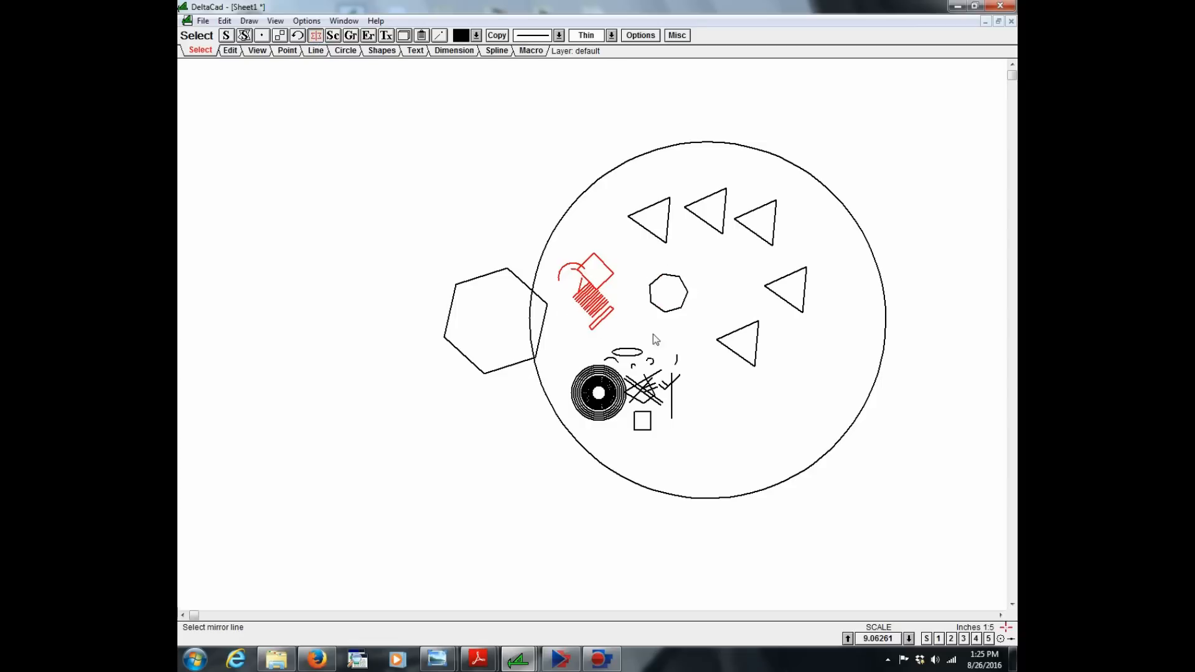
pyautogui.click(672, 406)
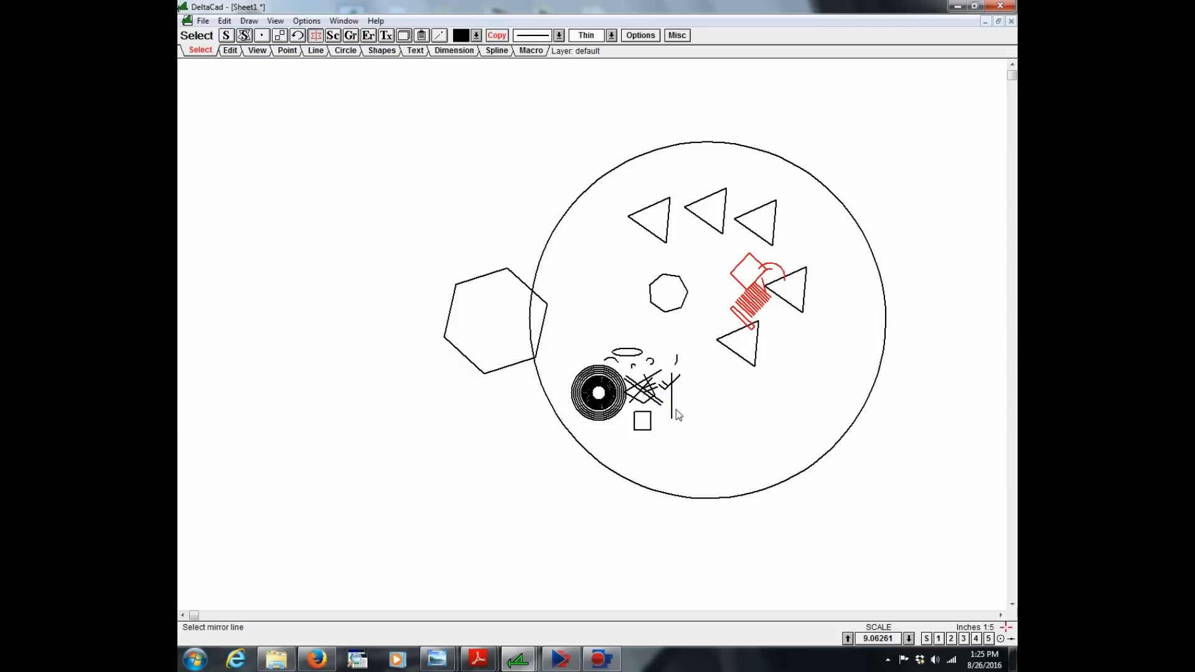
pyautogui.click(672, 411)
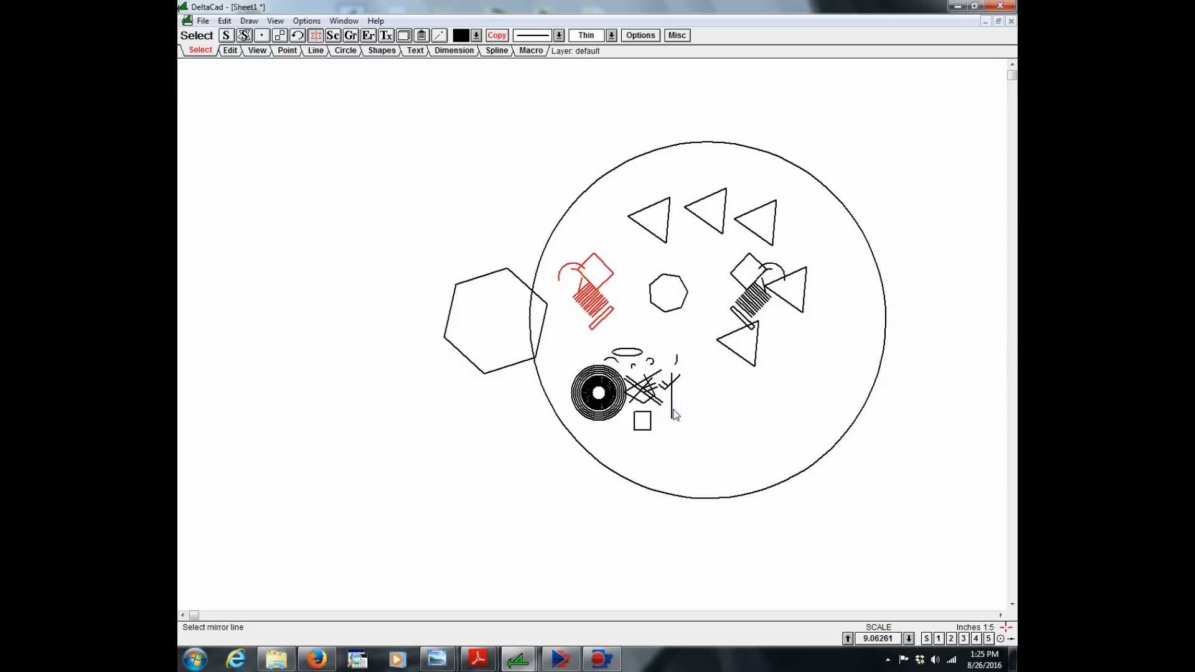
# - Mirror copies of the selected group across two slanted lines near the center and across the small square's side and bottom edges
pyautogui.click(659, 403)
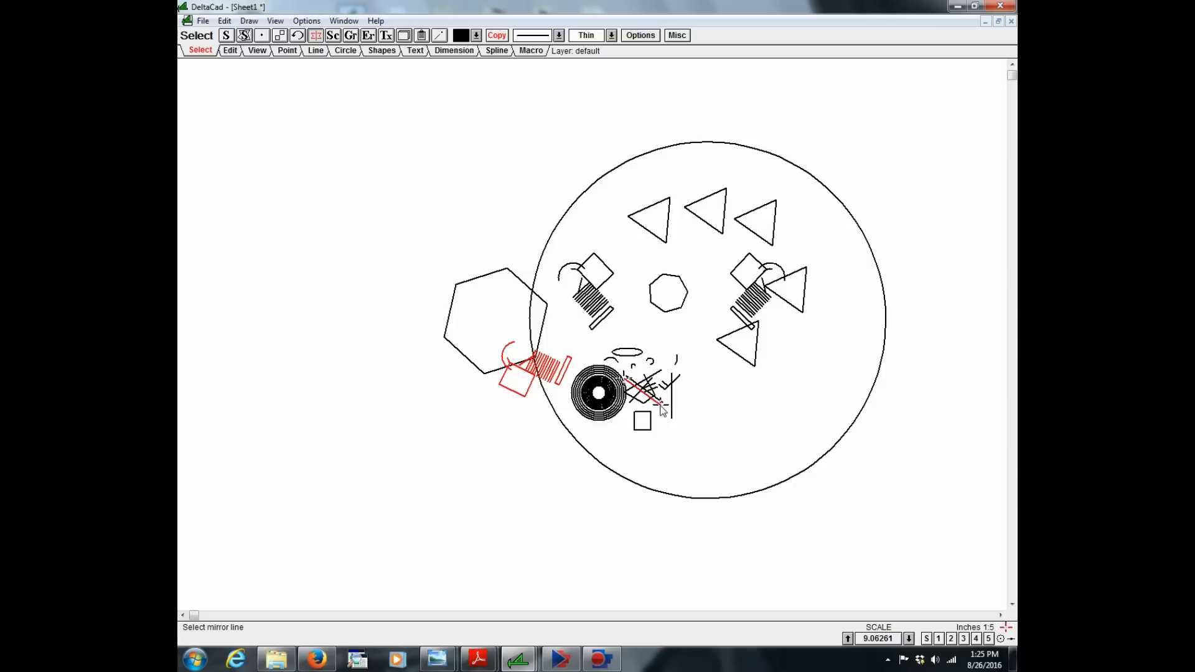
pyautogui.click(651, 418)
pyautogui.click(644, 429)
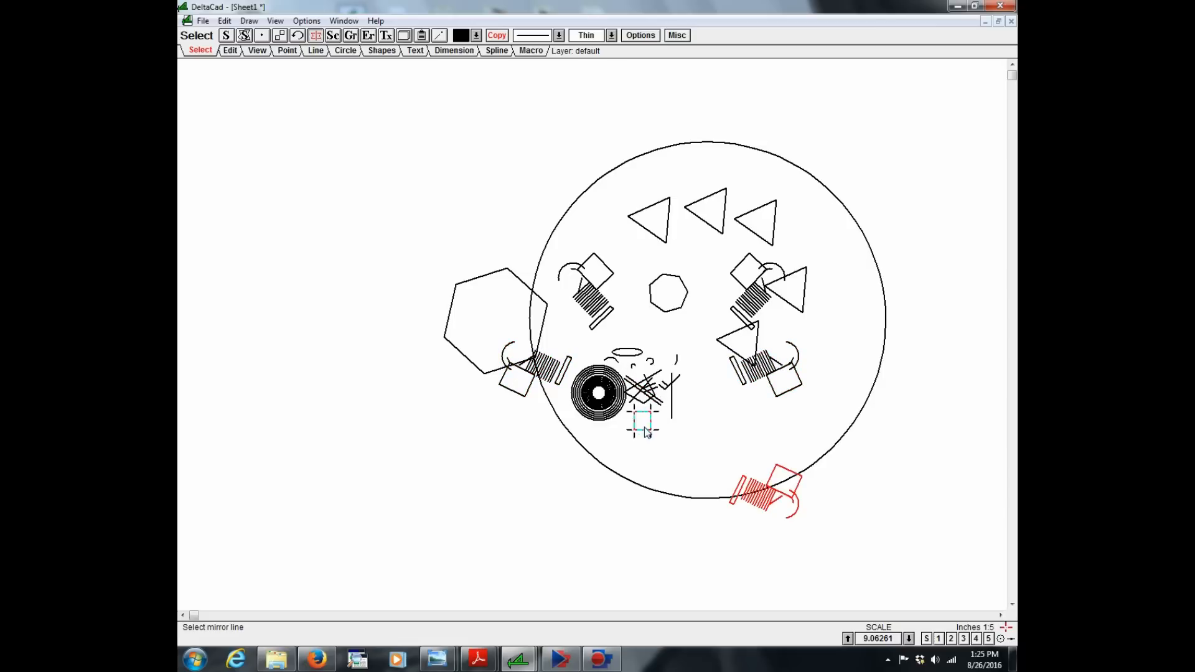
pyautogui.click(660, 391)
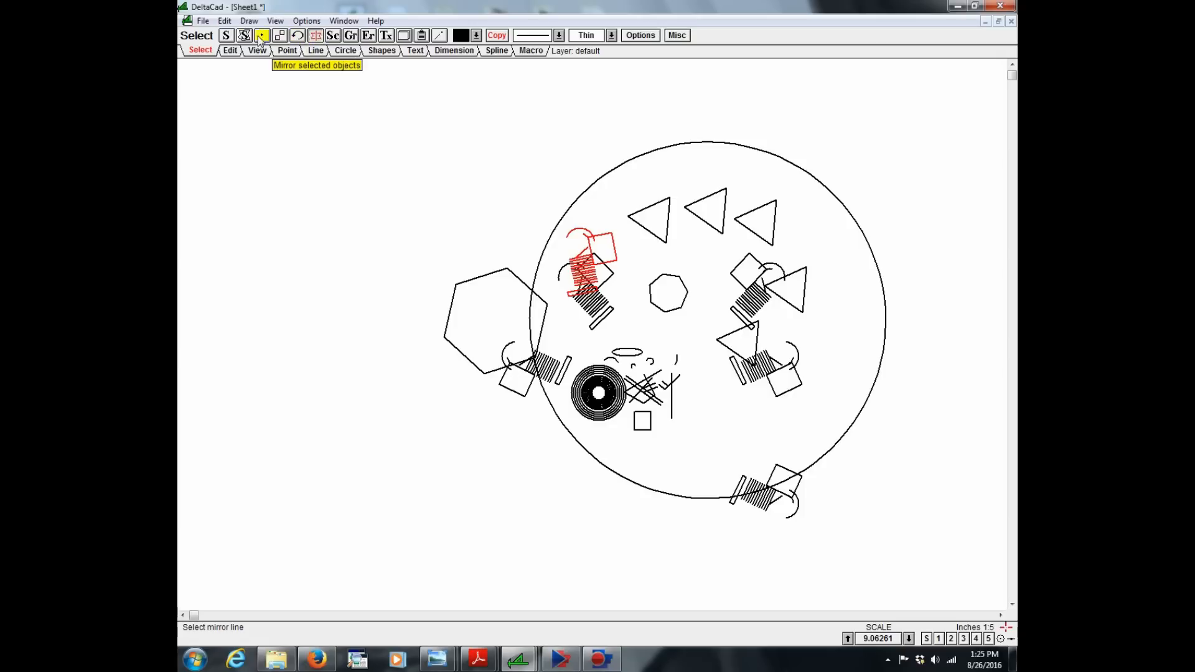
pyautogui.click(231, 38)
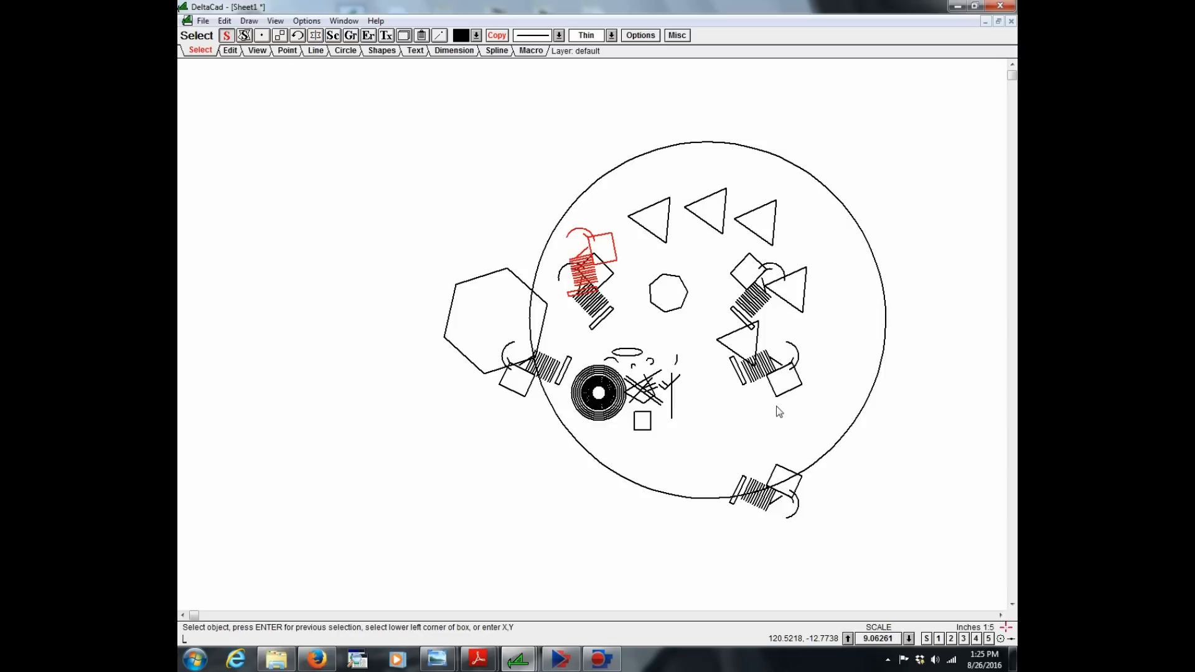
# - Erase the heptagon, a short slanted line, the ellipse, the narrow rectangle on the left group, and two of the triangles
pyautogui.click(229, 50)
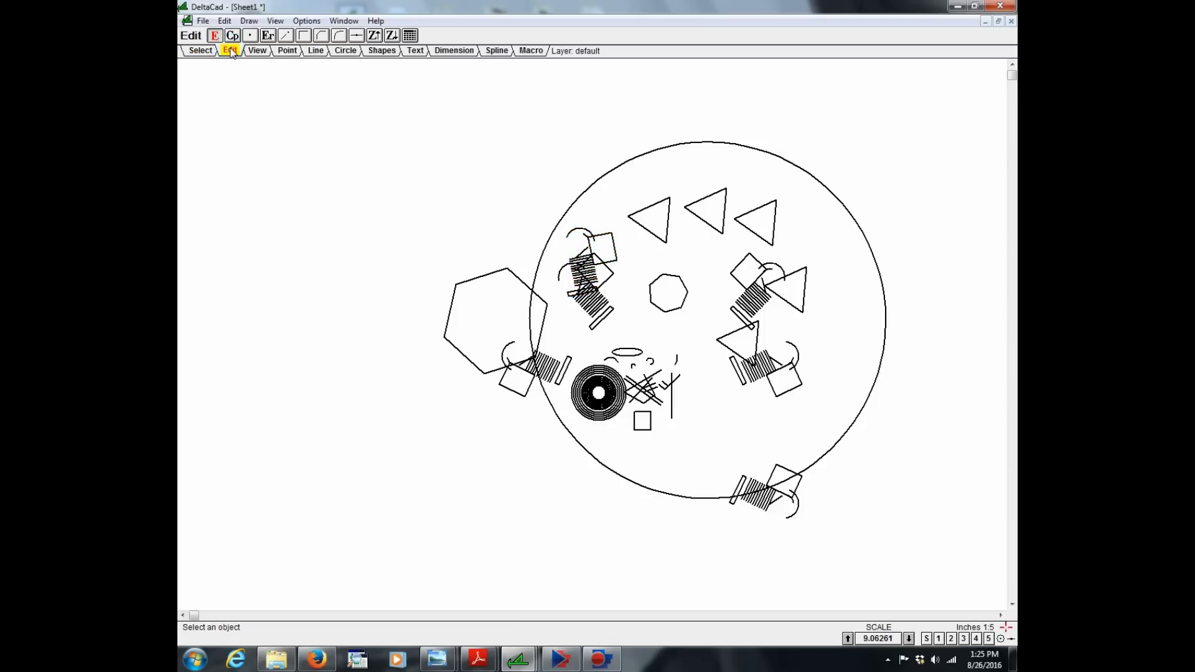
pyautogui.click(268, 36)
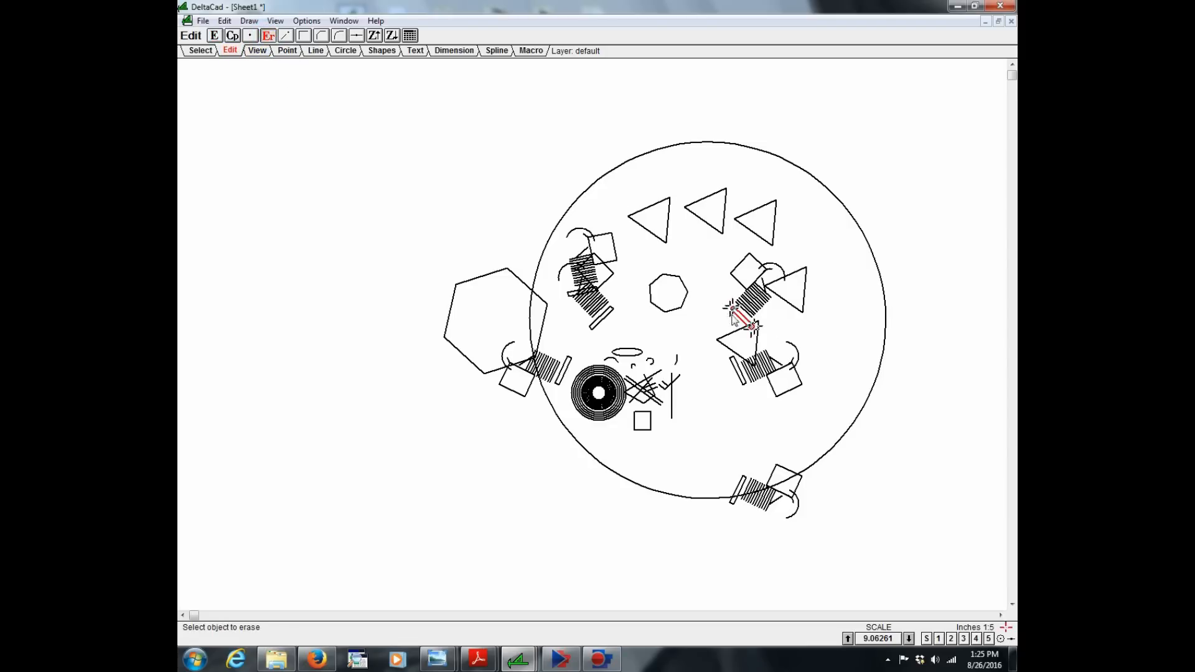
pyautogui.click(688, 303)
pyautogui.click(648, 387)
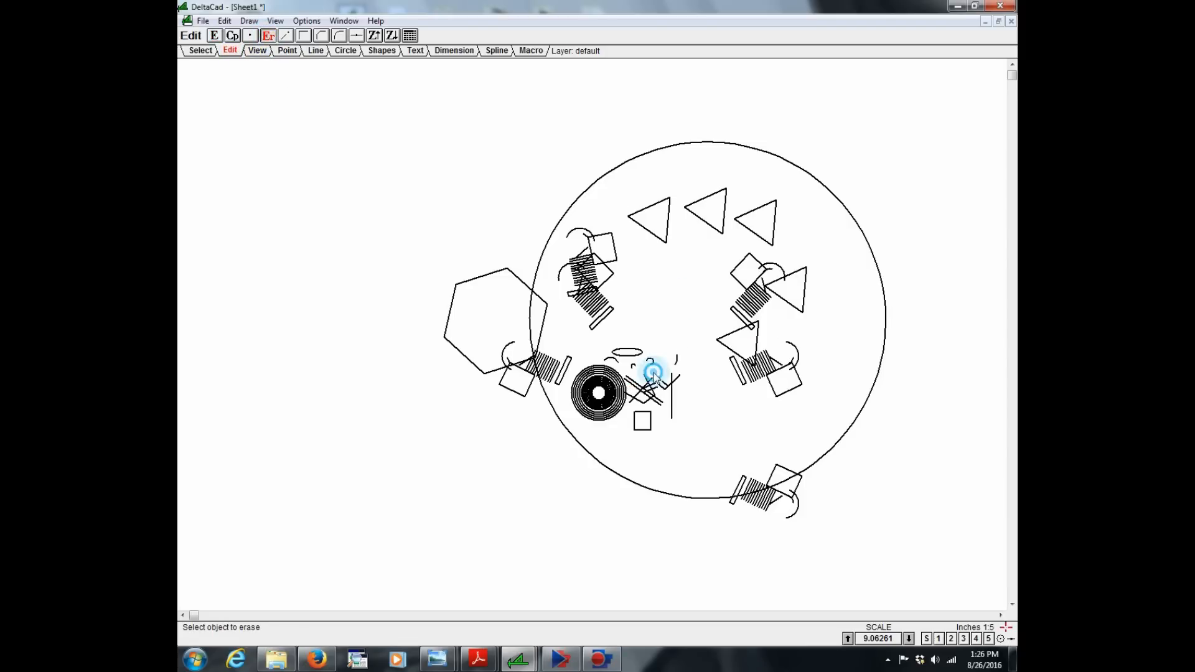
pyautogui.click(630, 354)
pyautogui.click(607, 319)
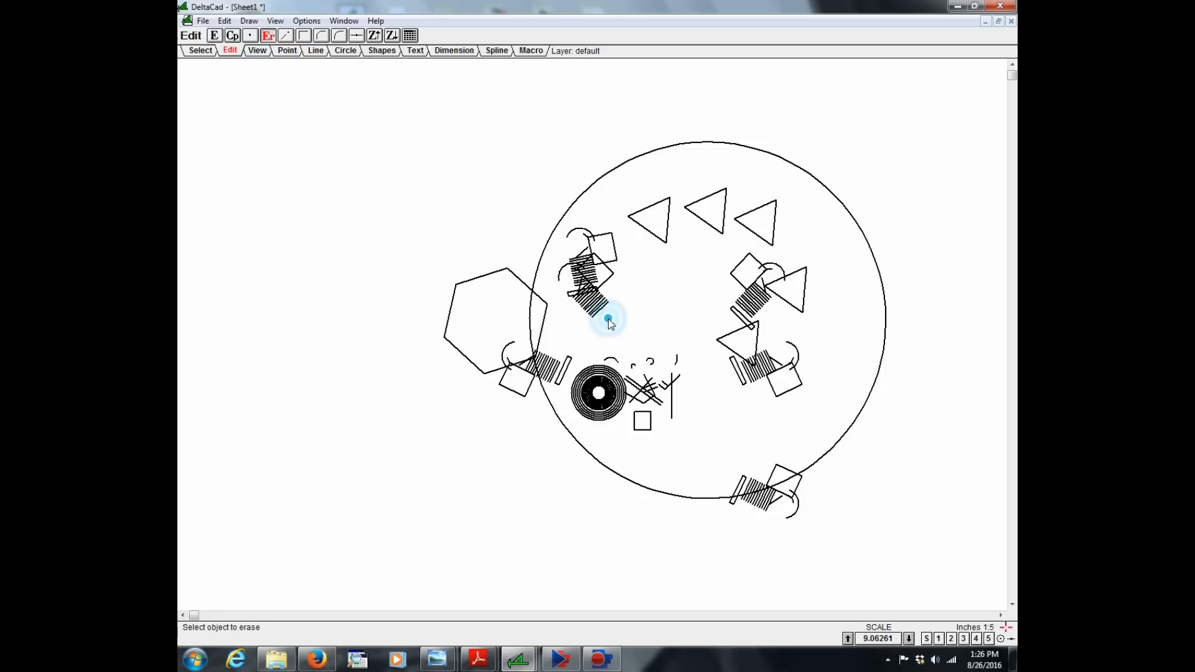
pyautogui.click(725, 331)
pyautogui.click(723, 238)
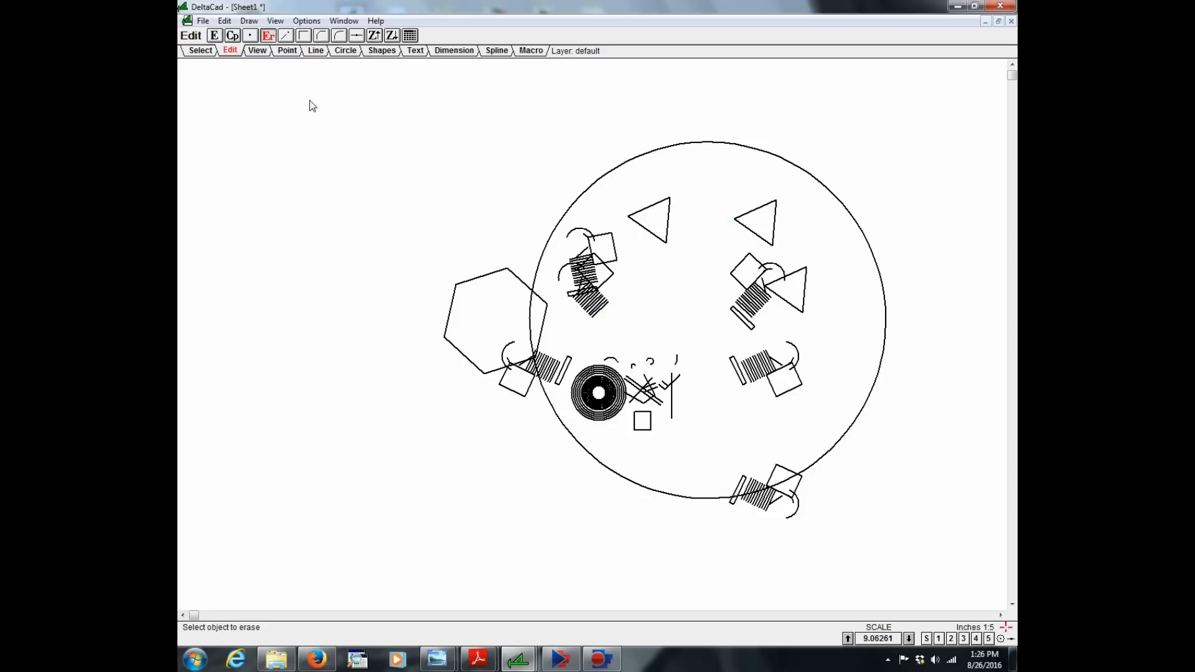
# - Move the lower vertex of the upper-left triangle inward, and pull the left corner of the upper-right group's square up and outward
pyautogui.click(250, 37)
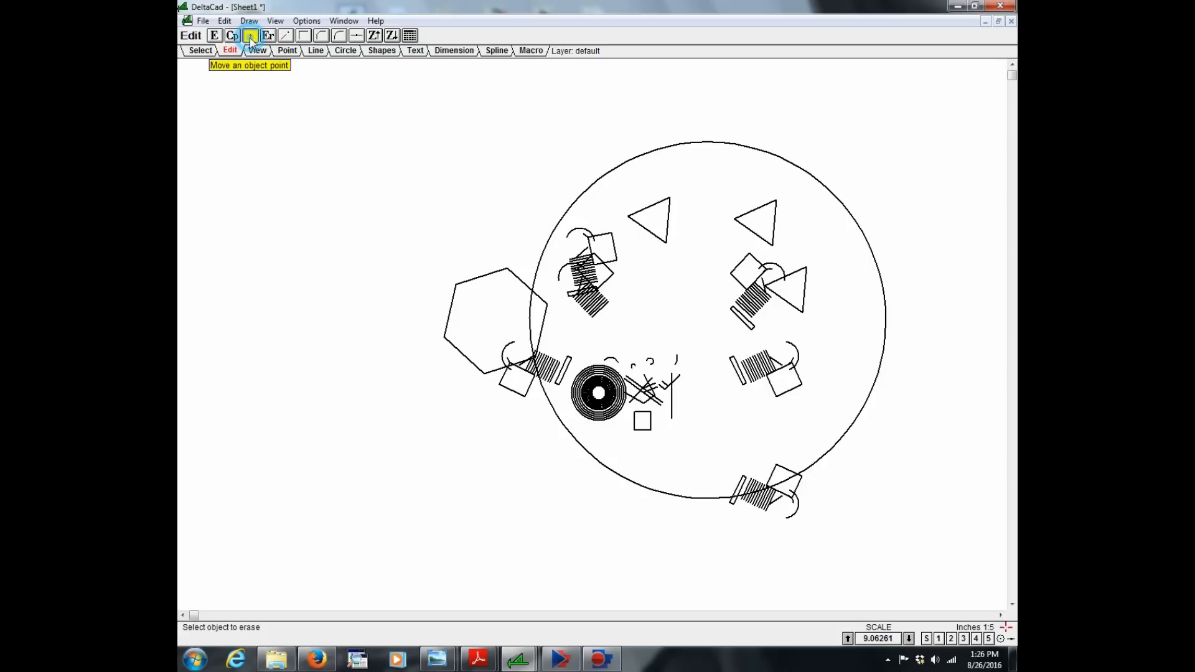
pyautogui.scroll(1, 677, 245)
pyautogui.click(653, 230)
pyautogui.click(649, 241)
pyautogui.click(630, 216)
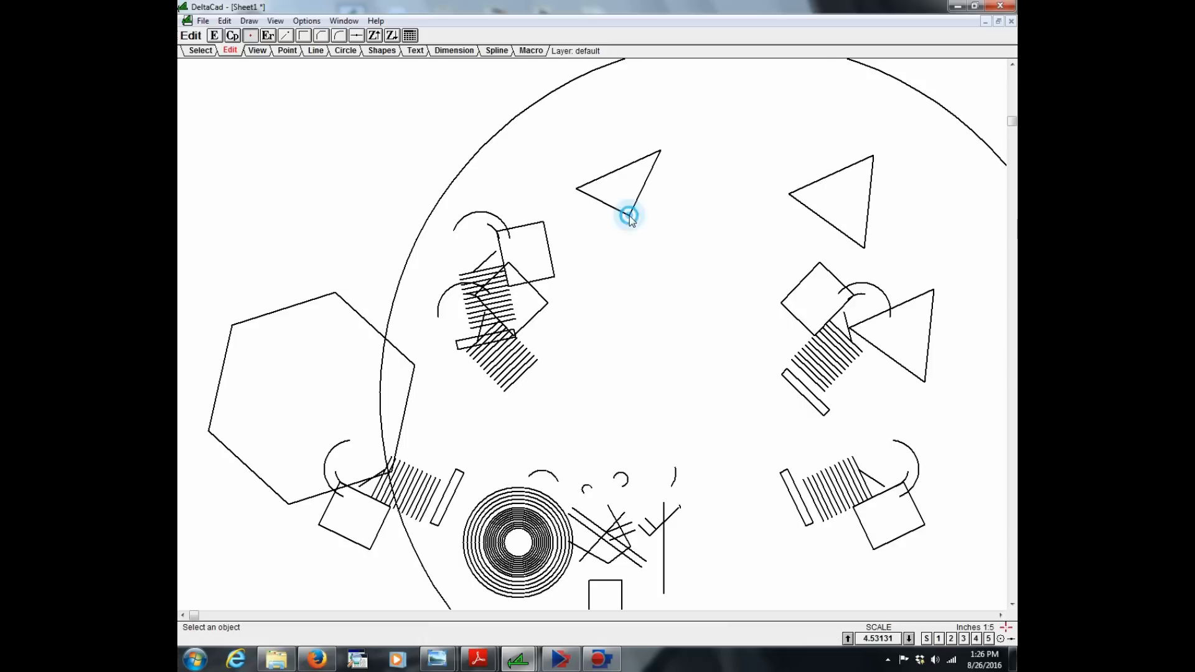
pyautogui.click(781, 304)
pyautogui.click(744, 259)
# - Move the left endpoint of the lowest stripe in the upper-right group out beyond the narrow rectangle, down and to the left
pyautogui.click(793, 364)
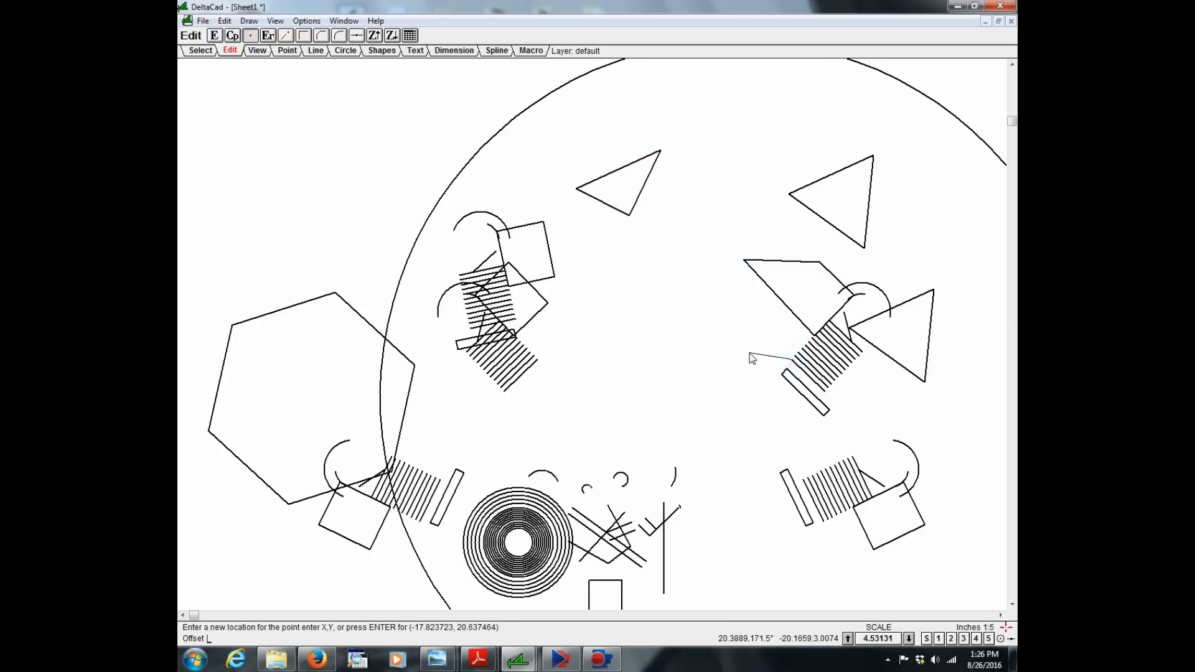
pyautogui.click(748, 353)
pyautogui.click(753, 397)
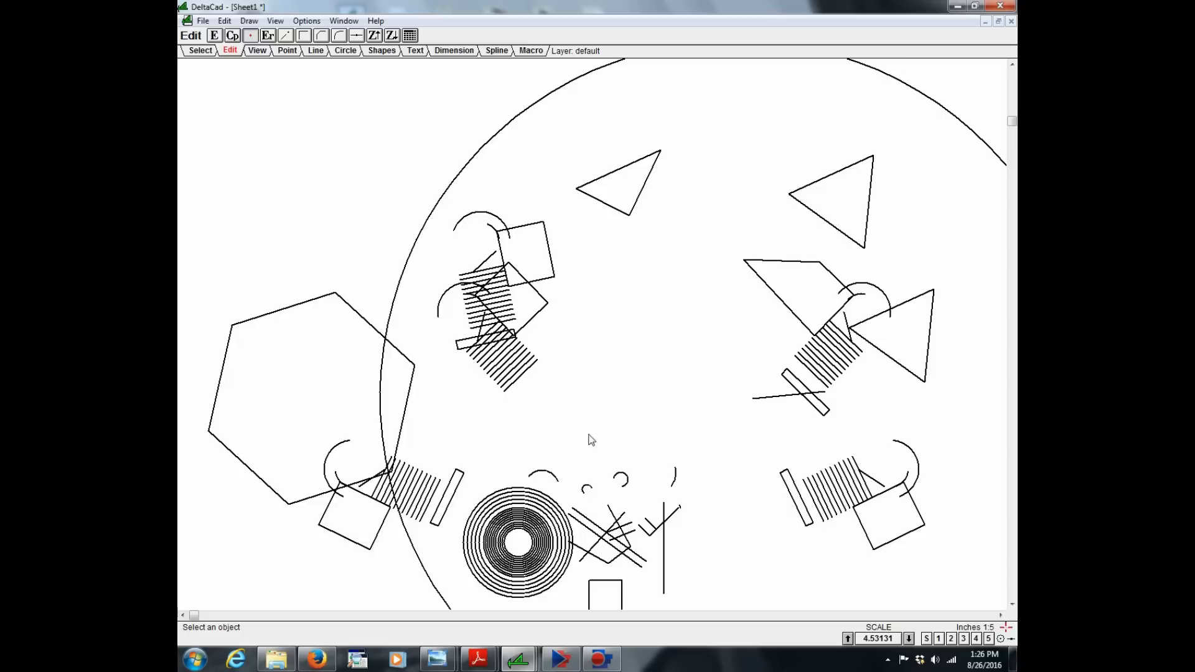
pyautogui.click(753, 399)
pyautogui.click(765, 421)
# - Extend the rightmost arc's lower end, shorten the small arc beside it, and stretch a nearby line's upper endpoint far to the right
pyautogui.click(672, 486)
pyautogui.click(652, 496)
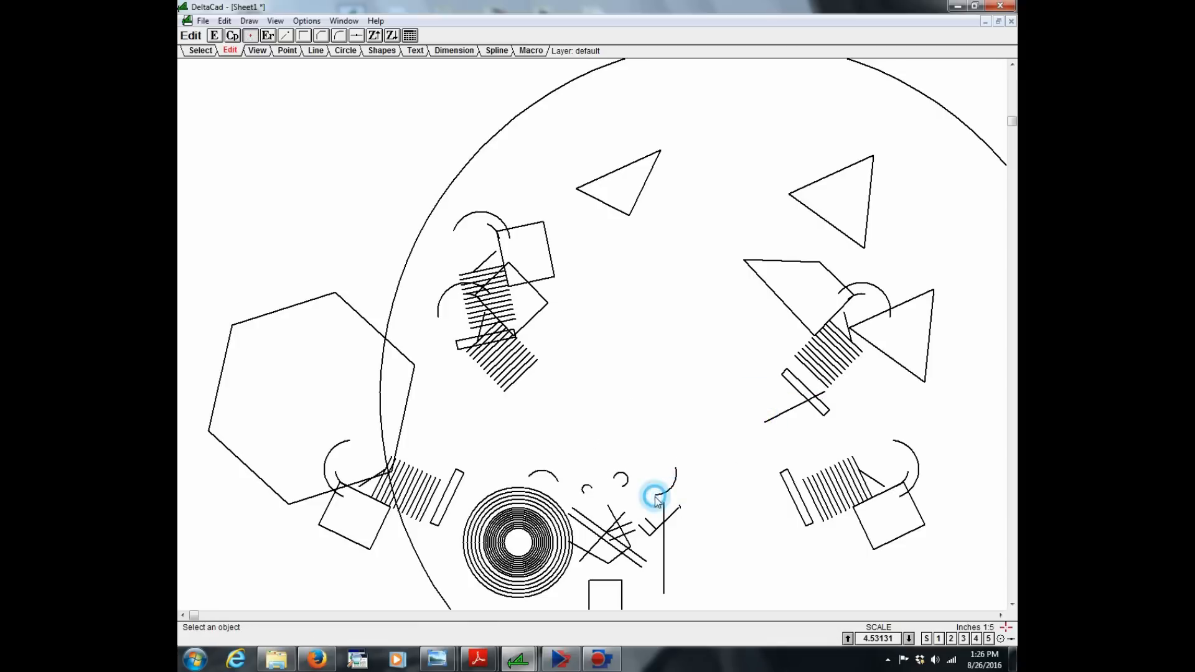
pyautogui.click(622, 484)
pyautogui.click(628, 475)
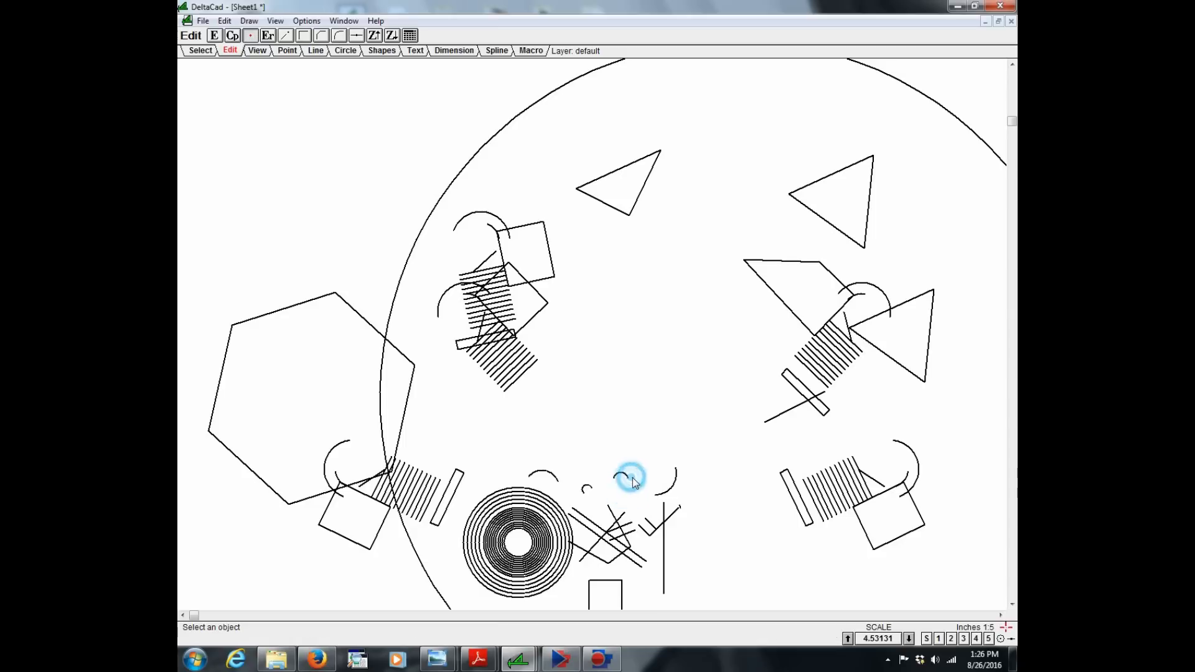
pyautogui.click(608, 505)
pyautogui.click(741, 498)
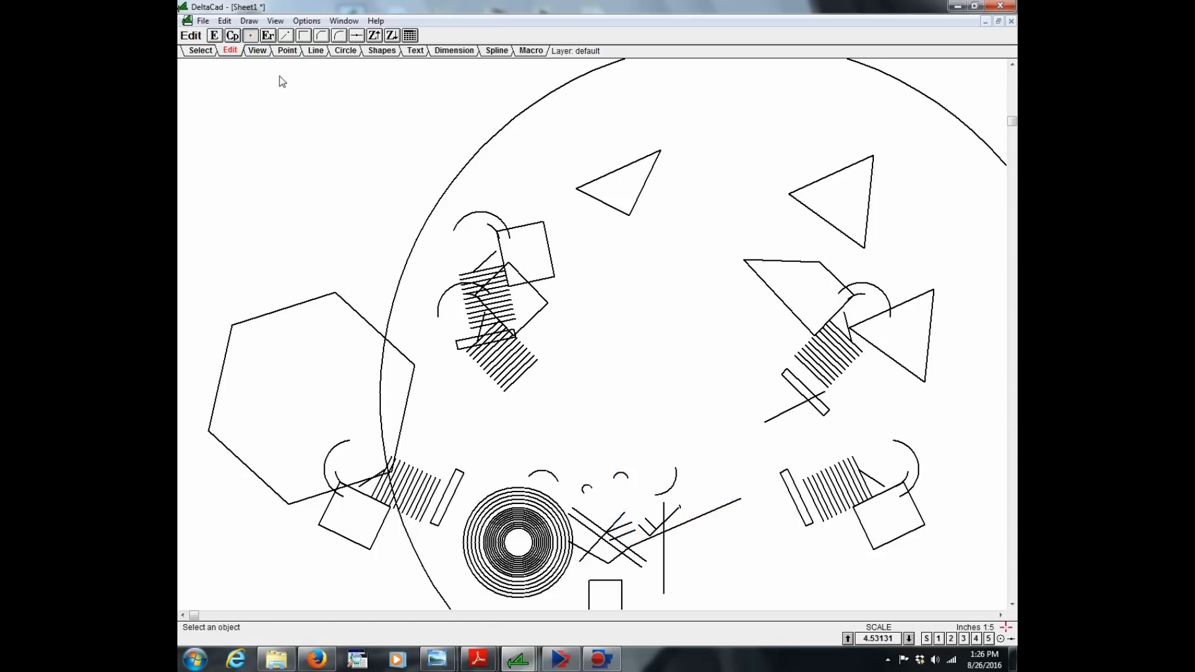
# - Fillet the lower corner of the reshaped upper-left triangle with the default 0.25 radius
pyautogui.click(267, 35)
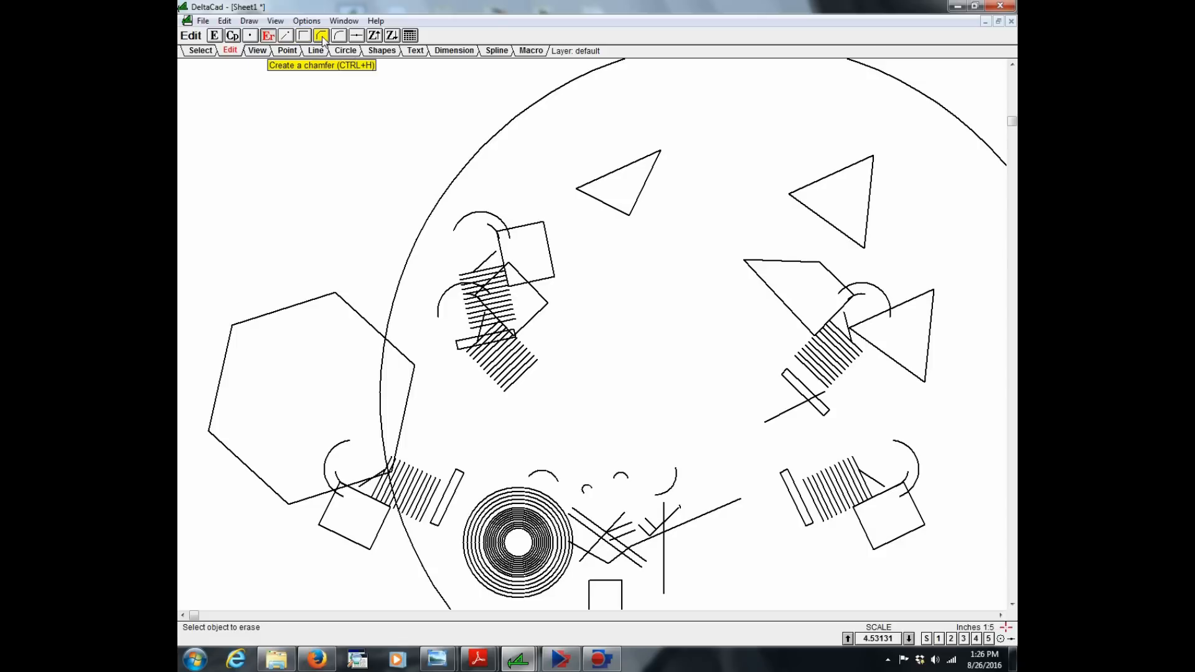
pyautogui.click(339, 38)
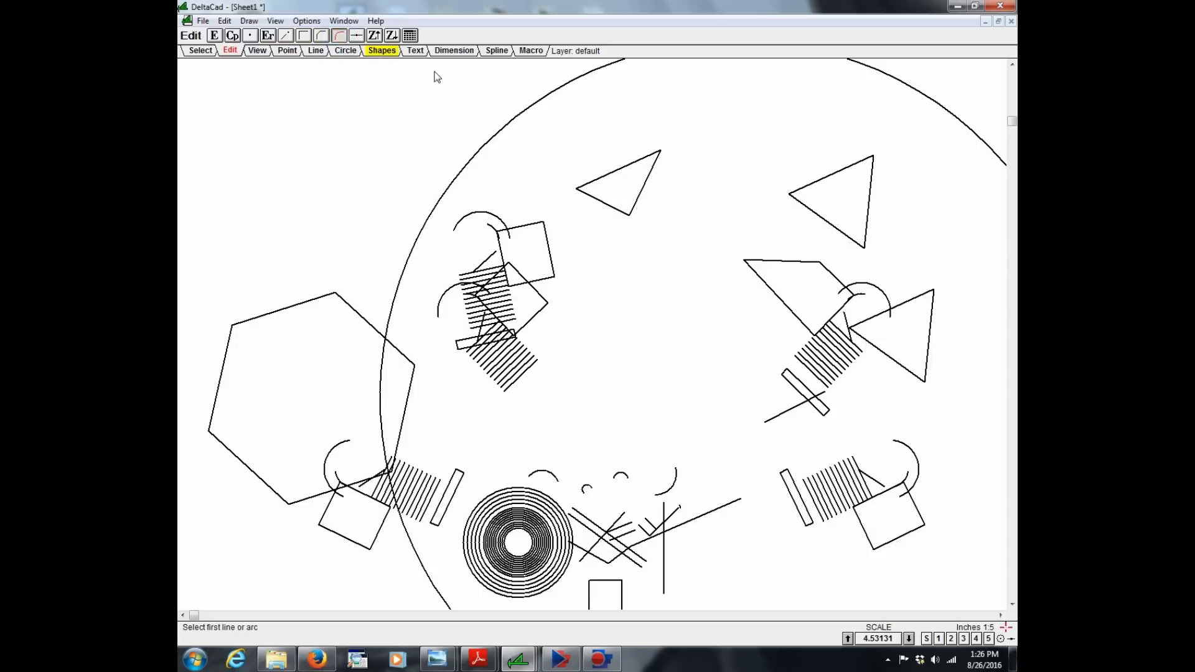
pyautogui.scroll(5, 638, 224)
pyautogui.click(659, 142)
pyautogui.click(554, 181)
pyautogui.click(520, 200)
pyautogui.scroll(5, 625, 219)
pyautogui.scroll(1, 623, 225)
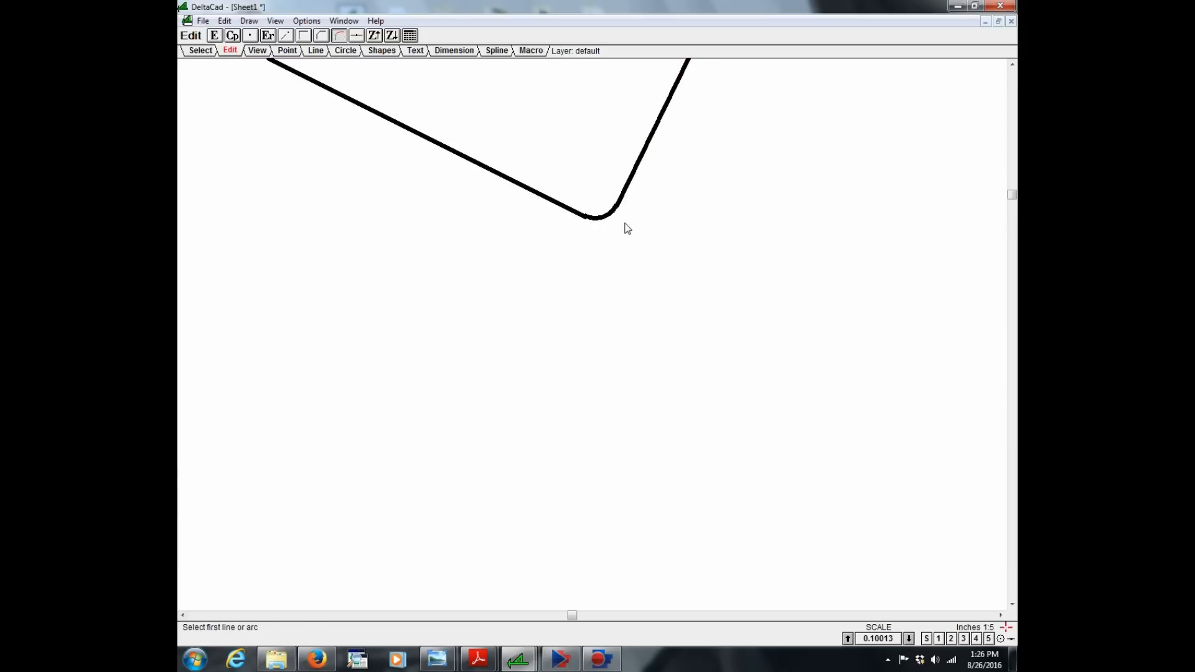
# - Fillet the triangle's lower corner again with a radius of 3
pyautogui.scroll(-6, 626, 227)
pyautogui.click(643, 189)
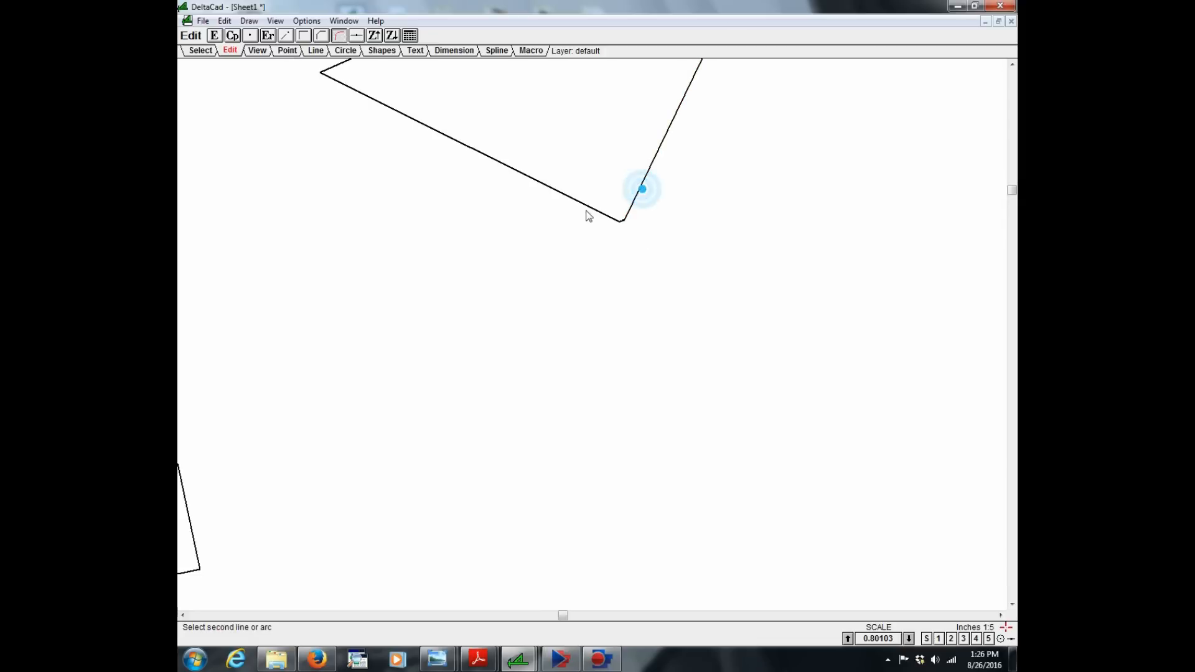
pyautogui.click(588, 214)
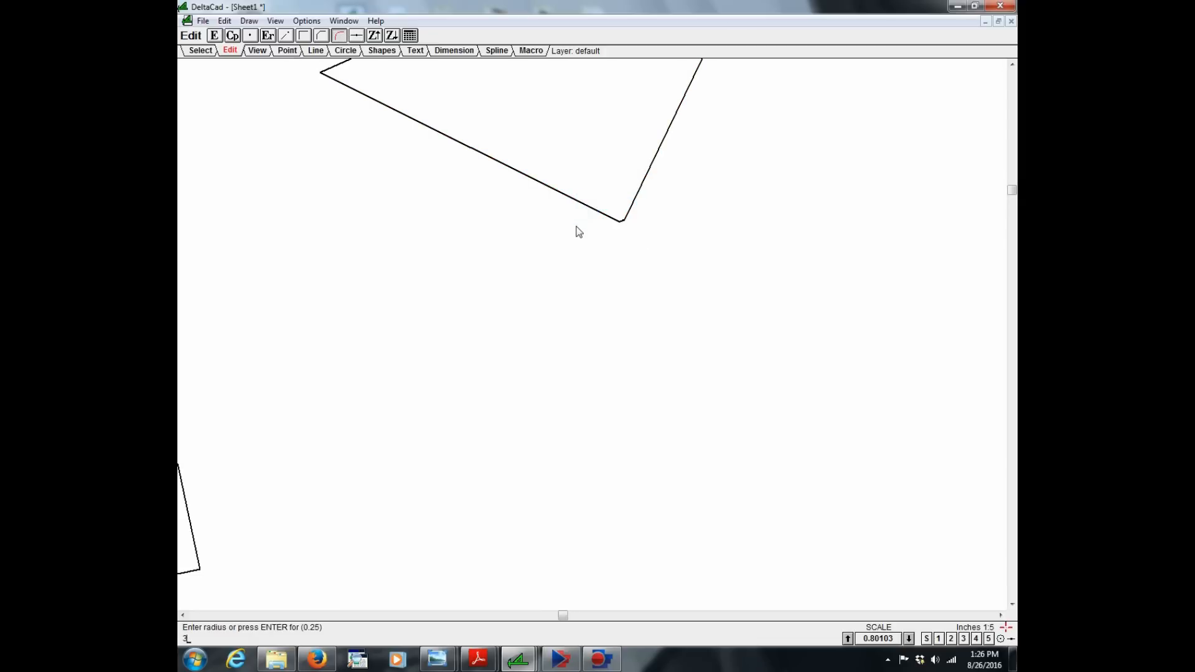
pyautogui.write('3')
pyautogui.press('Return')
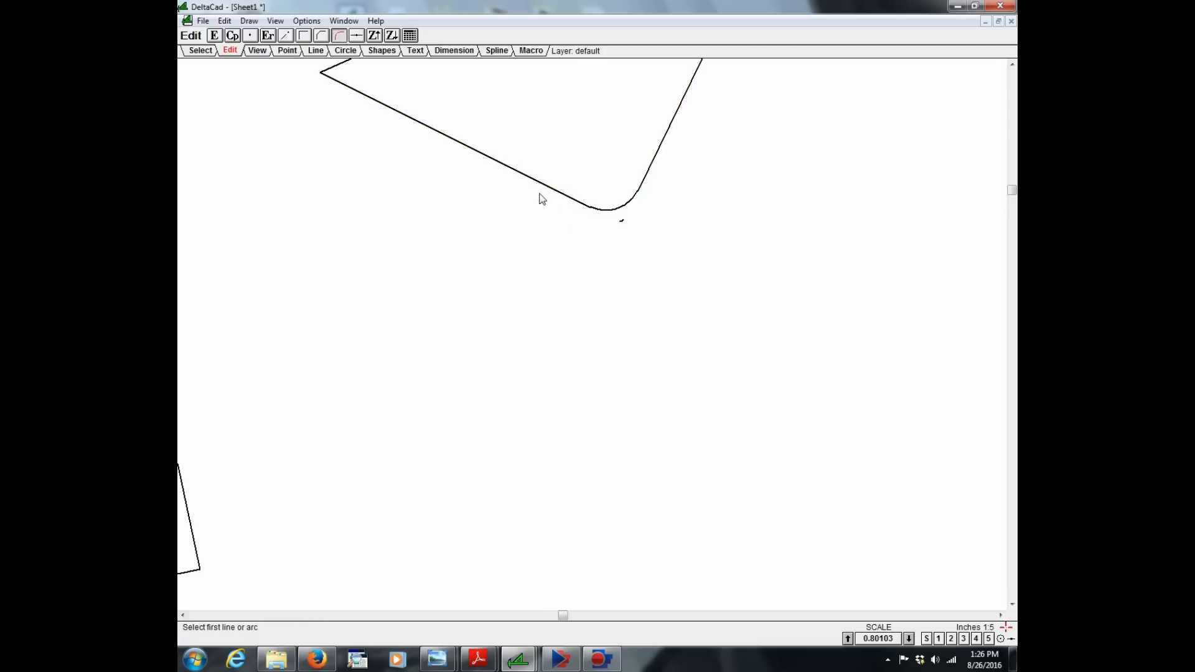
# - Apply another, larger fillet to the same lower corner of the triangle
pyautogui.click(658, 160)
pyautogui.click(552, 193)
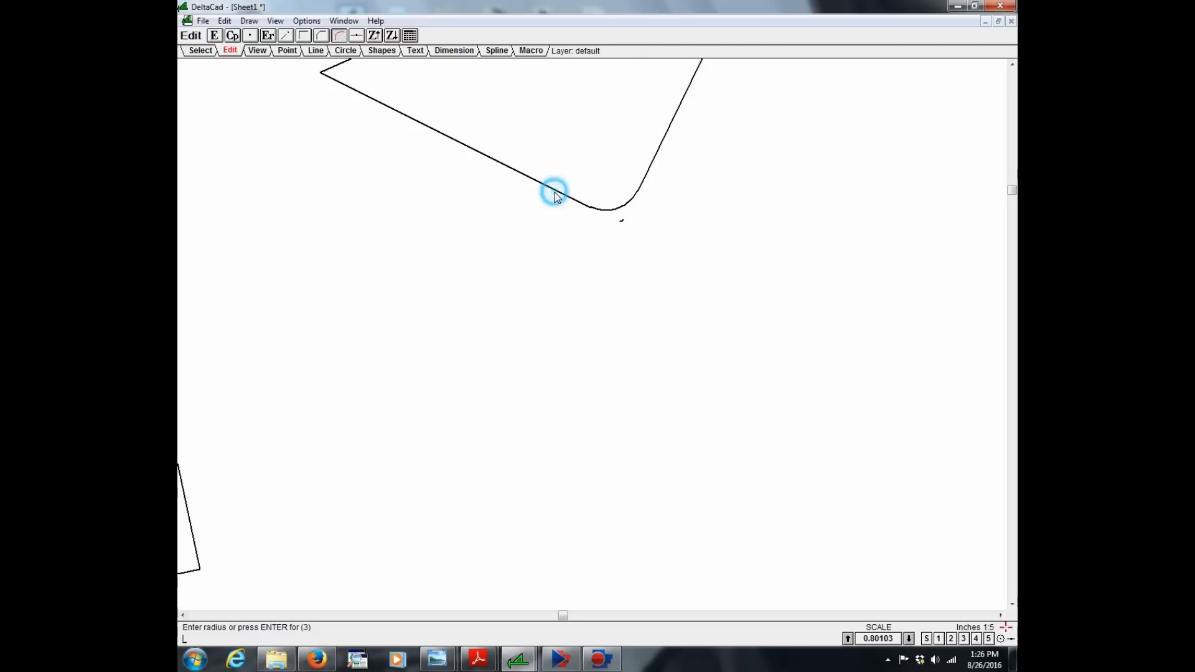
pyautogui.press('Return')
pyautogui.scroll(-3, 590, 251)
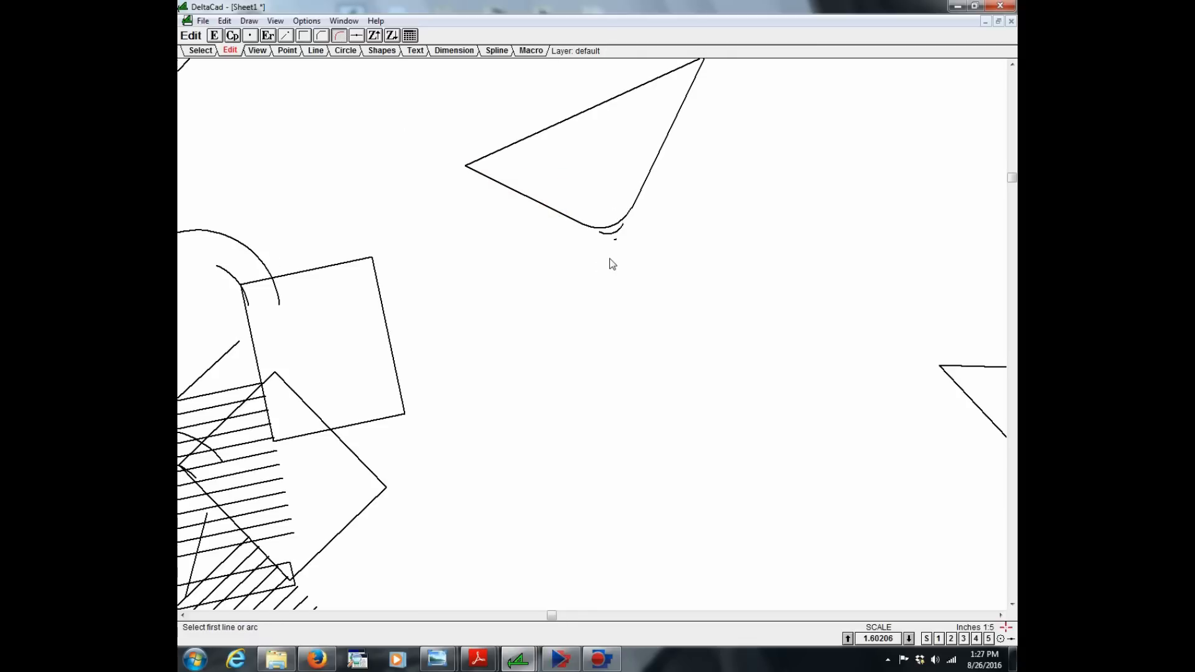
pyautogui.scroll(1, 525, 379)
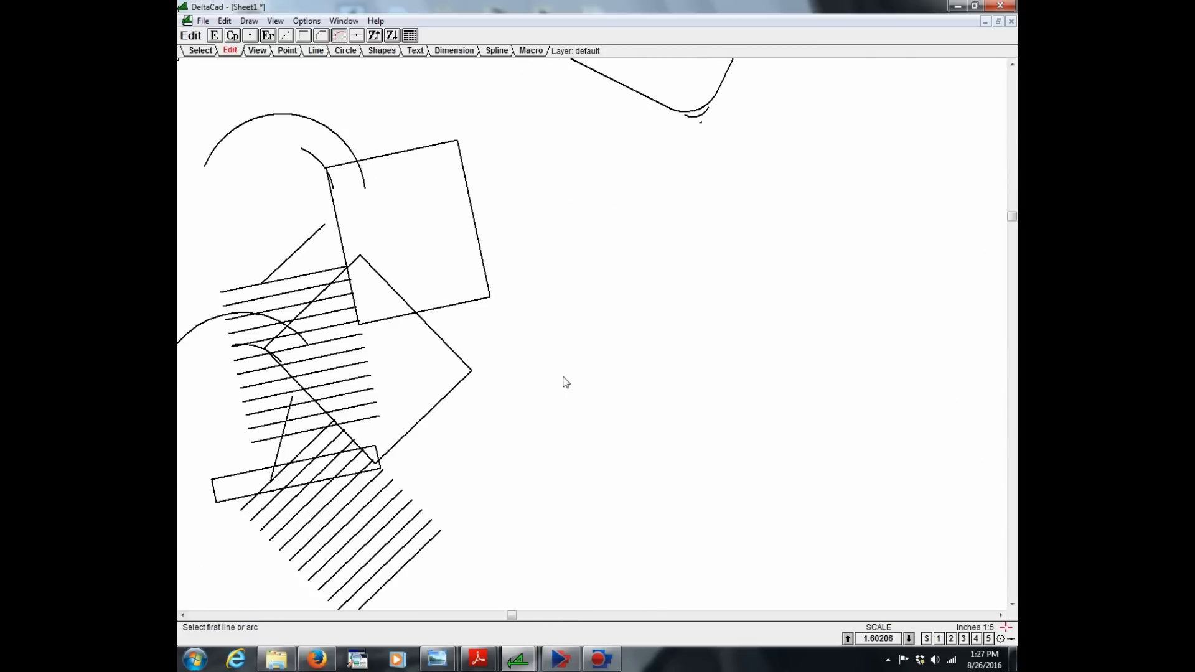
pyautogui.scroll(-1, 477, 396)
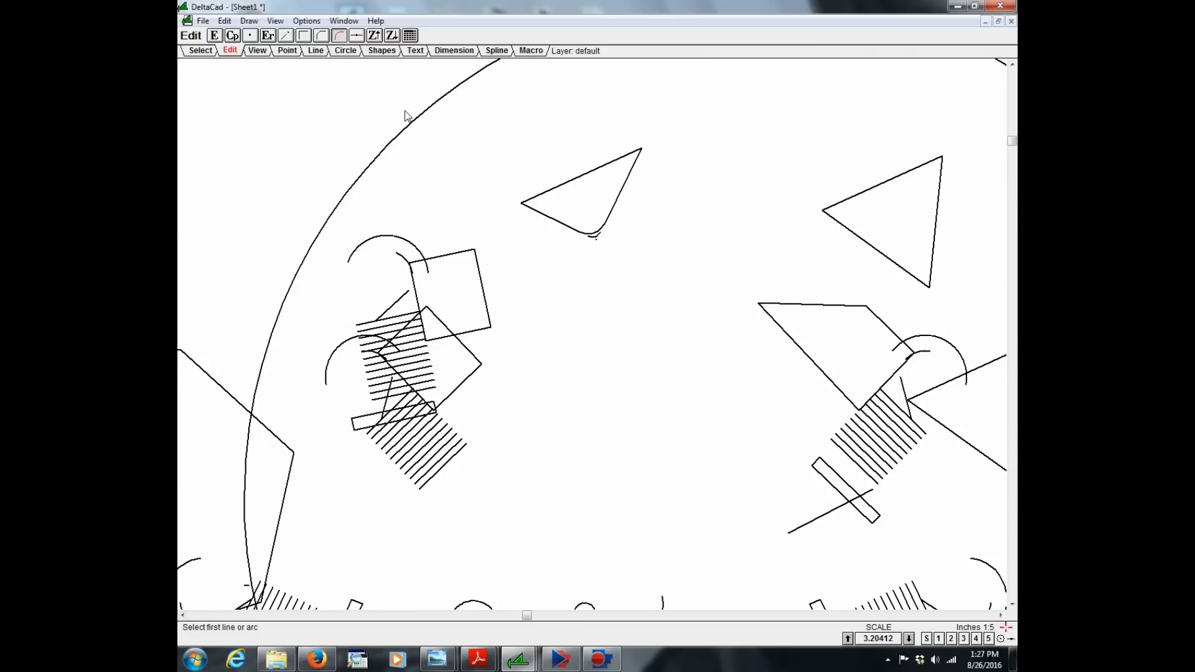
# - Chamfer the lower-right corner of the upper square in the upper-left group
pyautogui.click(322, 35)
pyautogui.scroll(1, 493, 326)
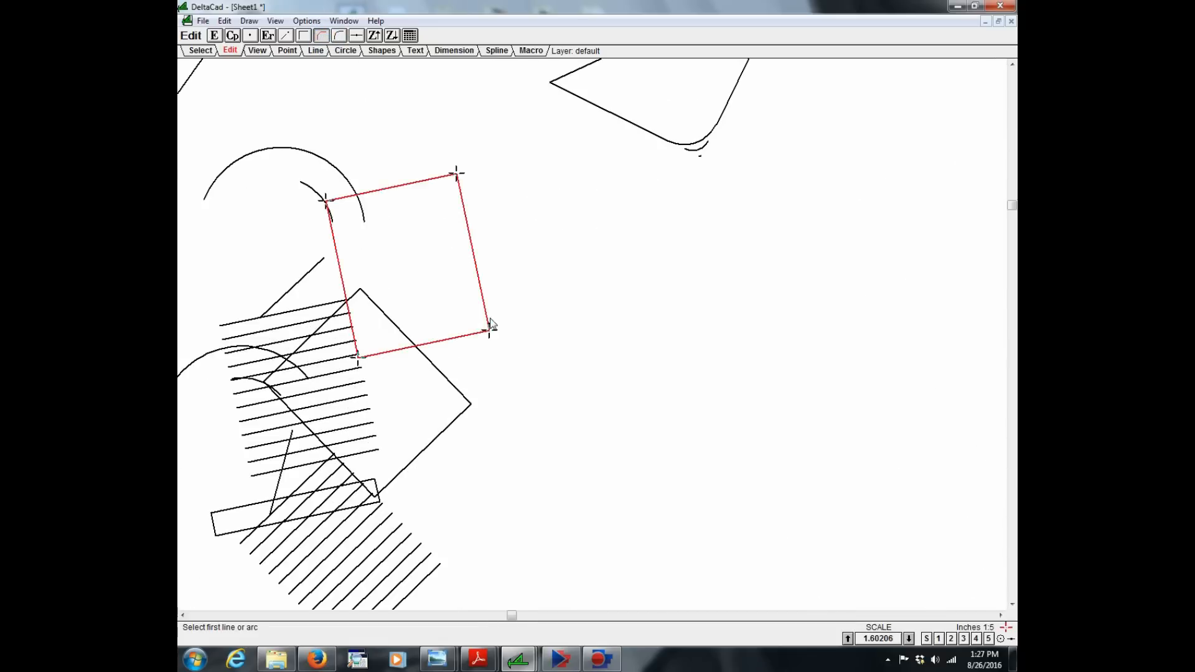
pyautogui.scroll(1, 493, 326)
pyautogui.click(484, 311)
pyautogui.click(470, 347)
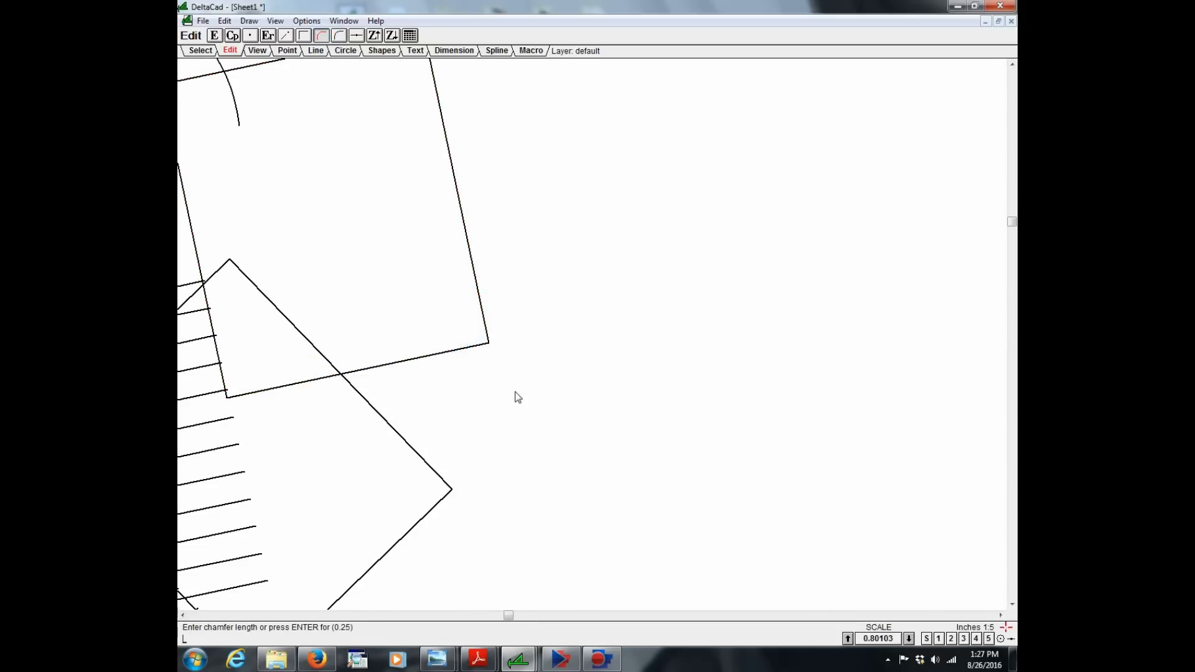
pyautogui.press('Return')
pyautogui.scroll(-2, 515, 394)
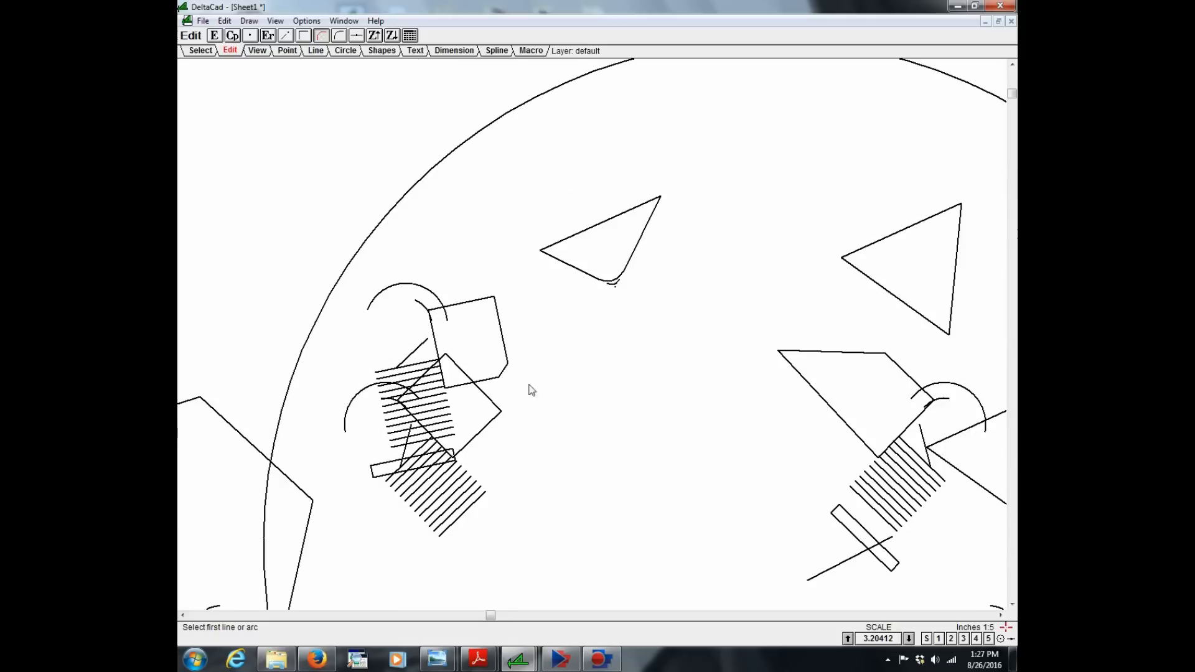
pyautogui.scroll(-1, 677, 452)
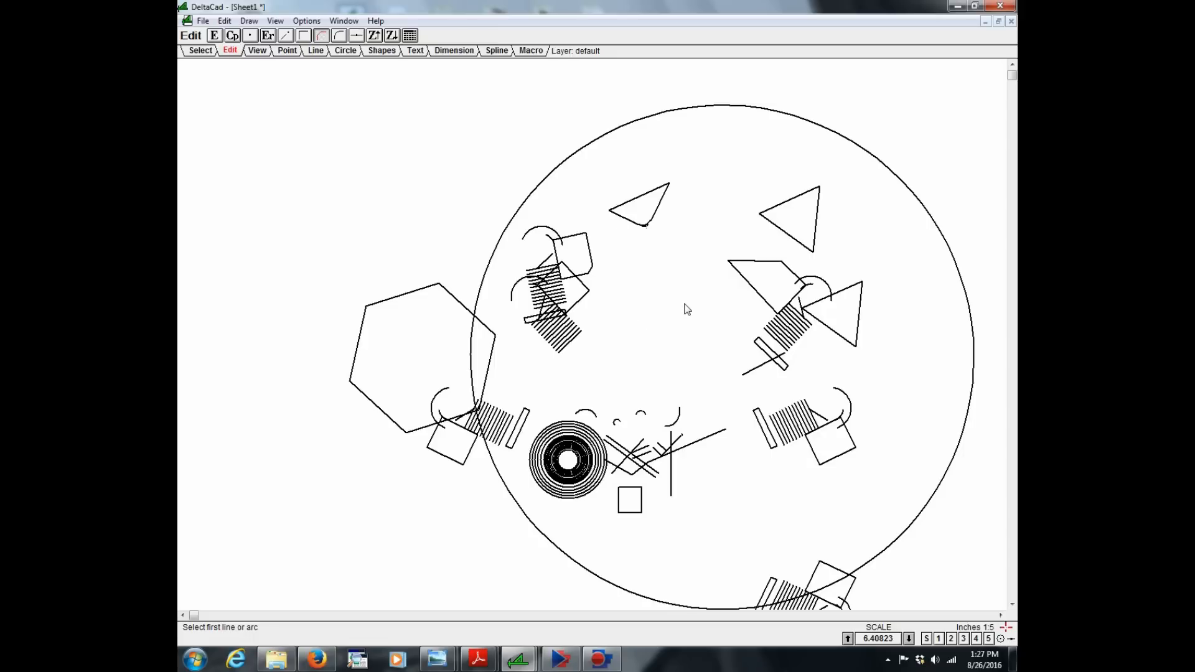
# - Place the word "text" at size 36 in the empty area inside the large circle
pyautogui.click(415, 51)
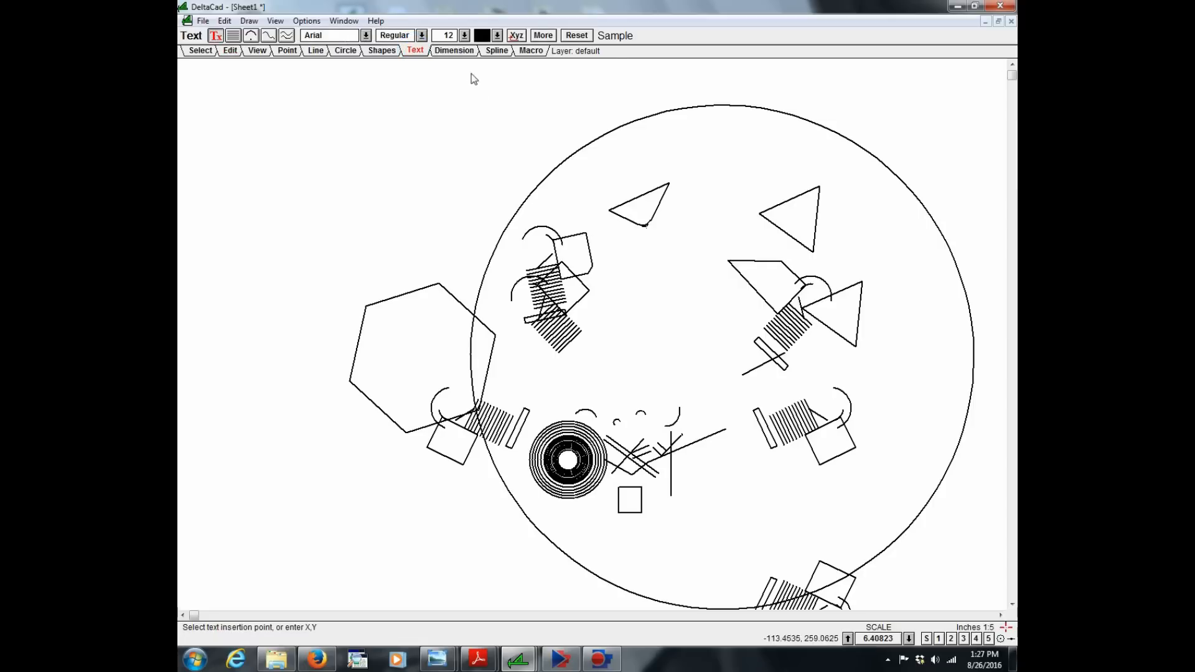
pyautogui.click(464, 35)
pyautogui.click(475, 115)
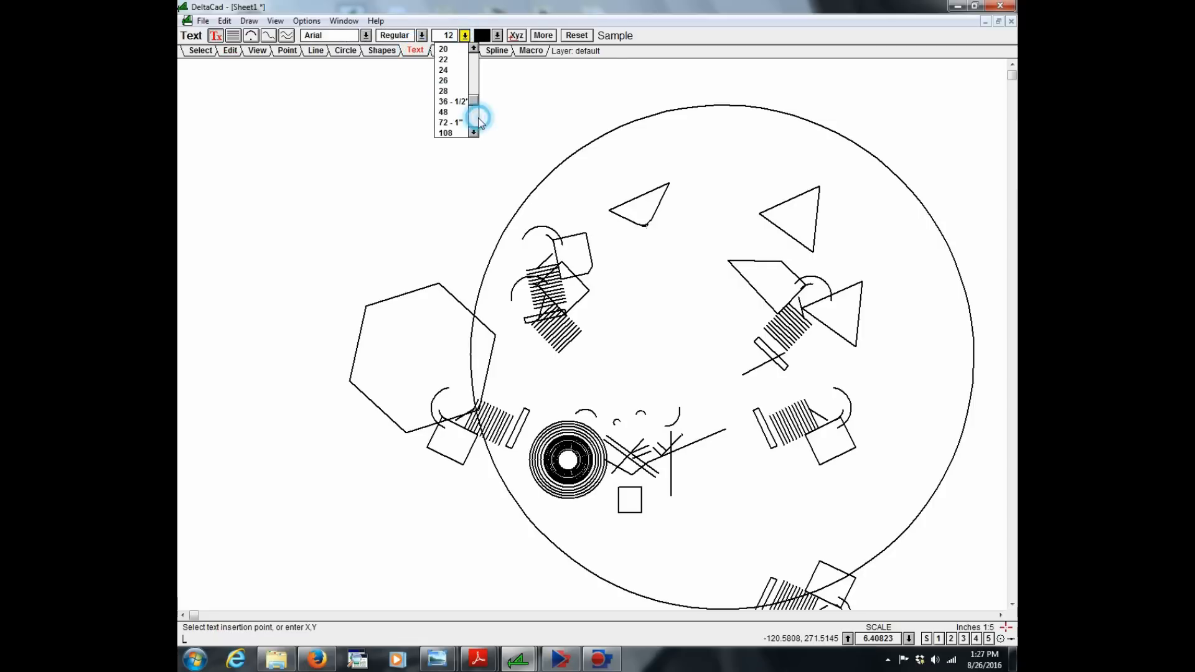
pyautogui.click(450, 101)
pyautogui.click(632, 326)
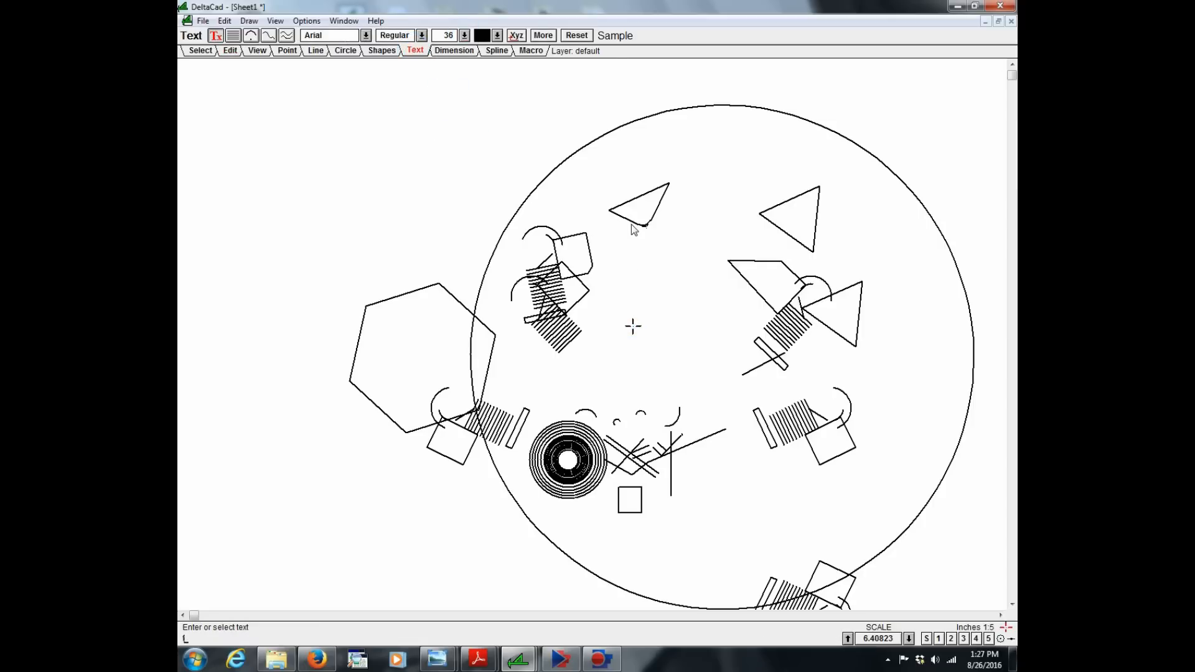
pyautogui.press('Return')
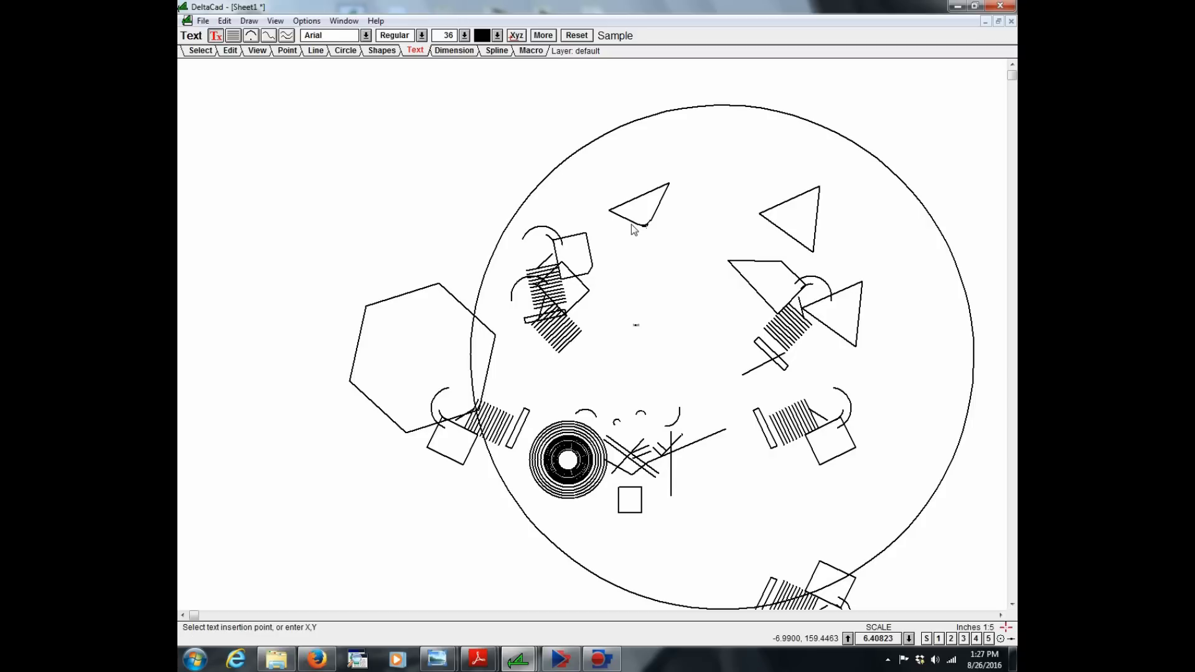
pyautogui.scroll(5, 632, 341)
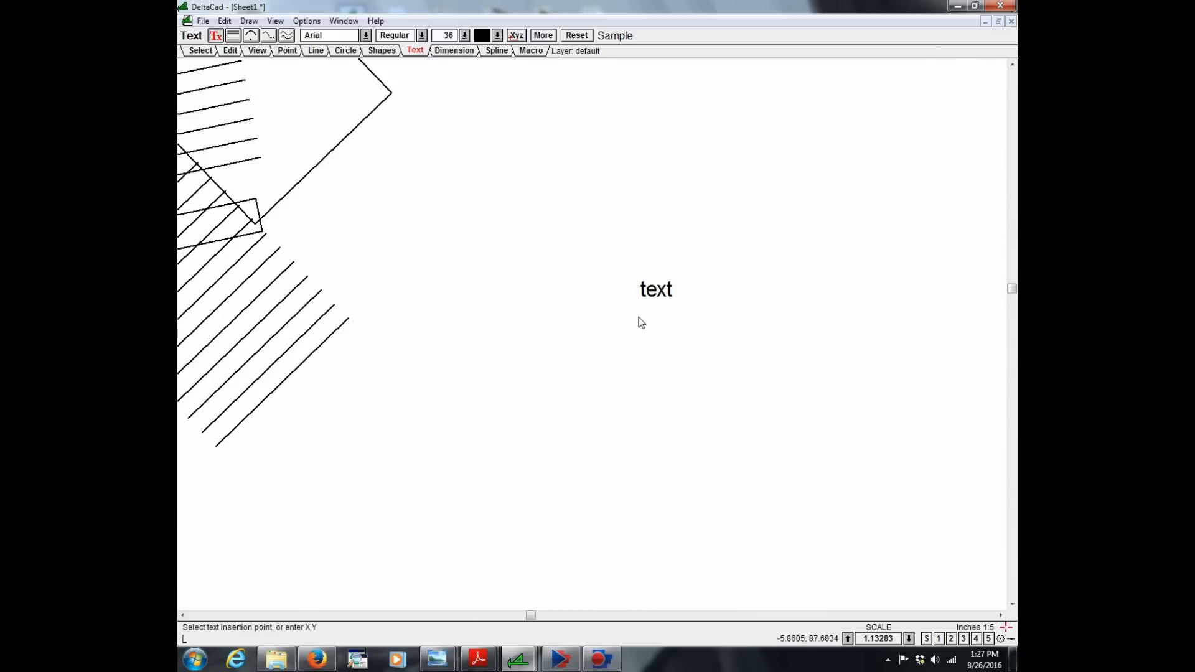
pyautogui.click(464, 35)
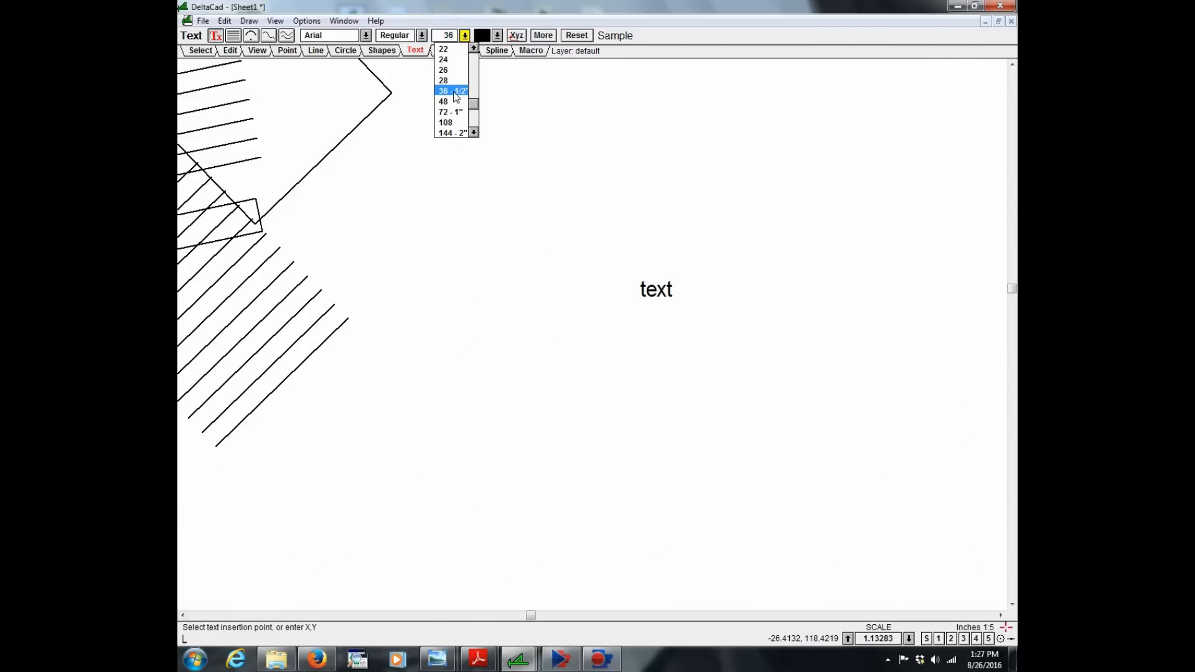
pyautogui.click(526, 107)
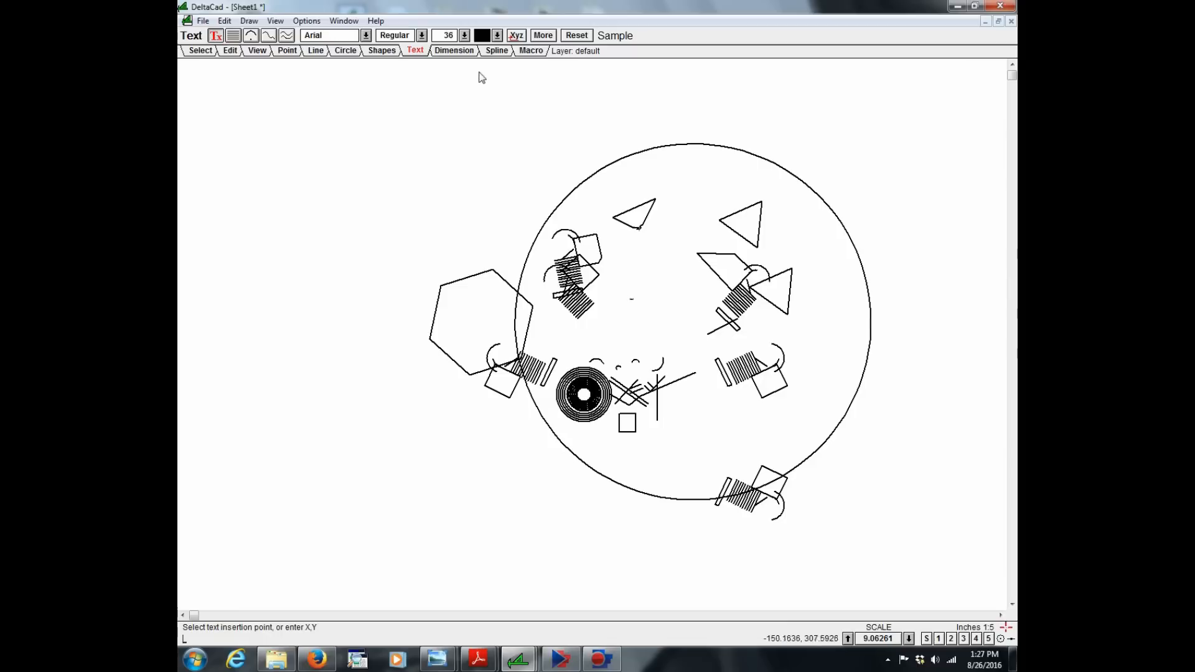
# - Start a horizontal dimension between two points in the empty area inside the upper part of the large circle
pyautogui.click(461, 52)
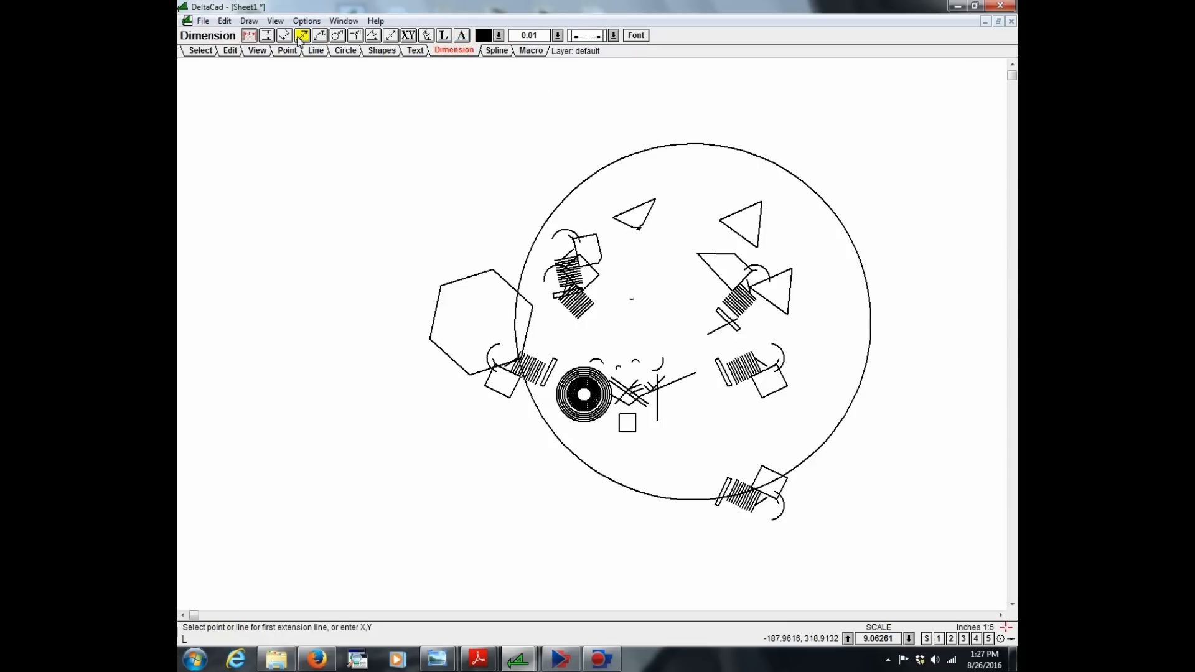
pyautogui.scroll(2, 652, 286)
pyautogui.click(624, 245)
pyautogui.click(737, 245)
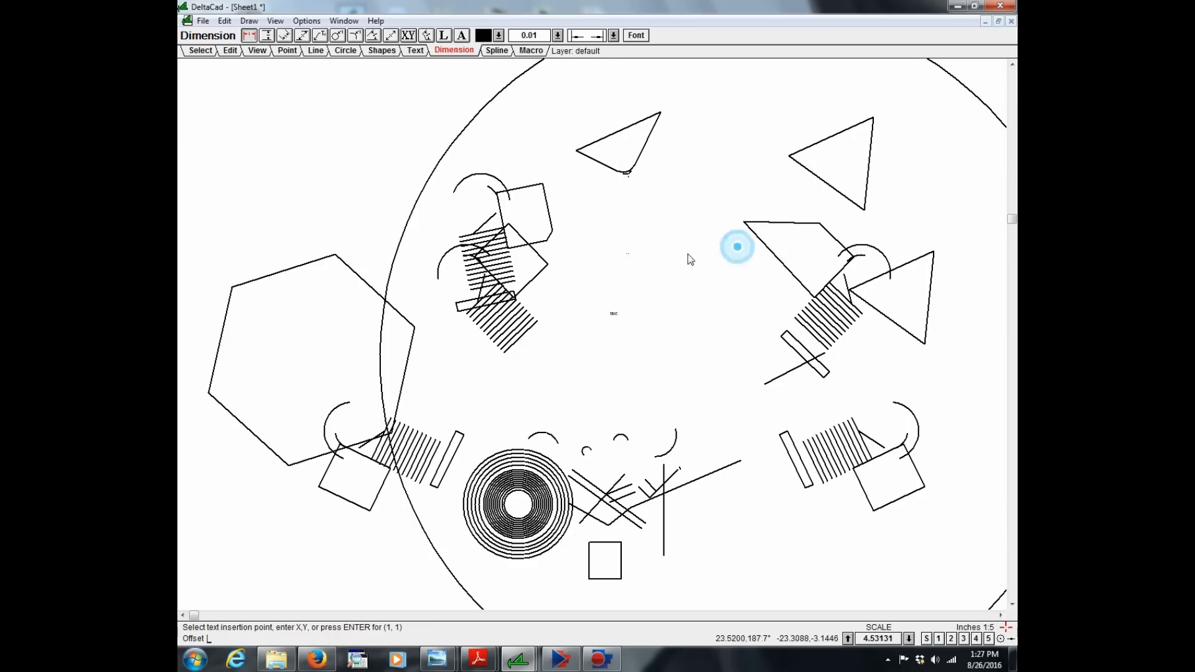
# - Set the dimension precision to the fractional format 3 1/16
pyautogui.click(558, 36)
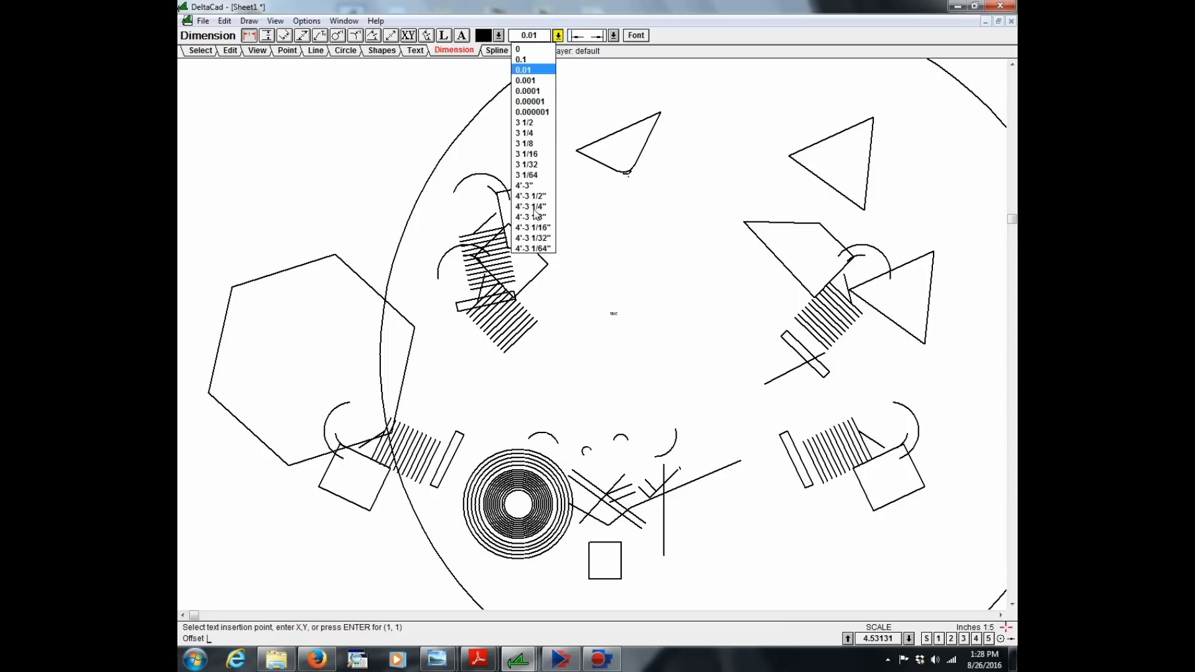
pyautogui.click(529, 175)
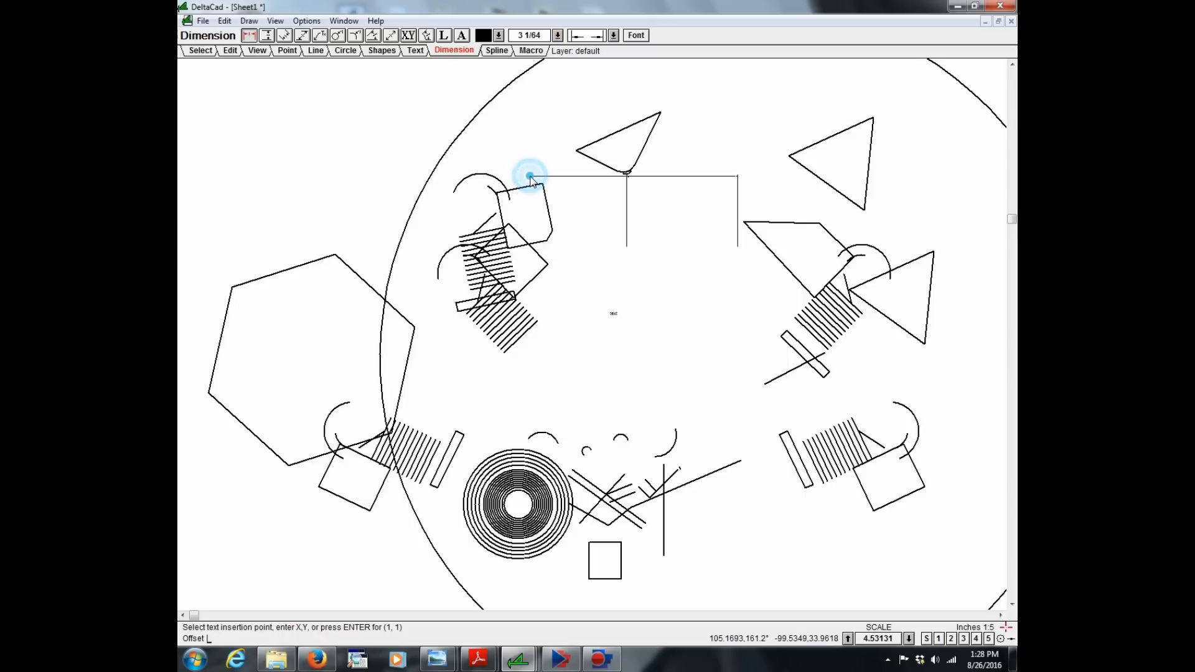
pyautogui.click(557, 36)
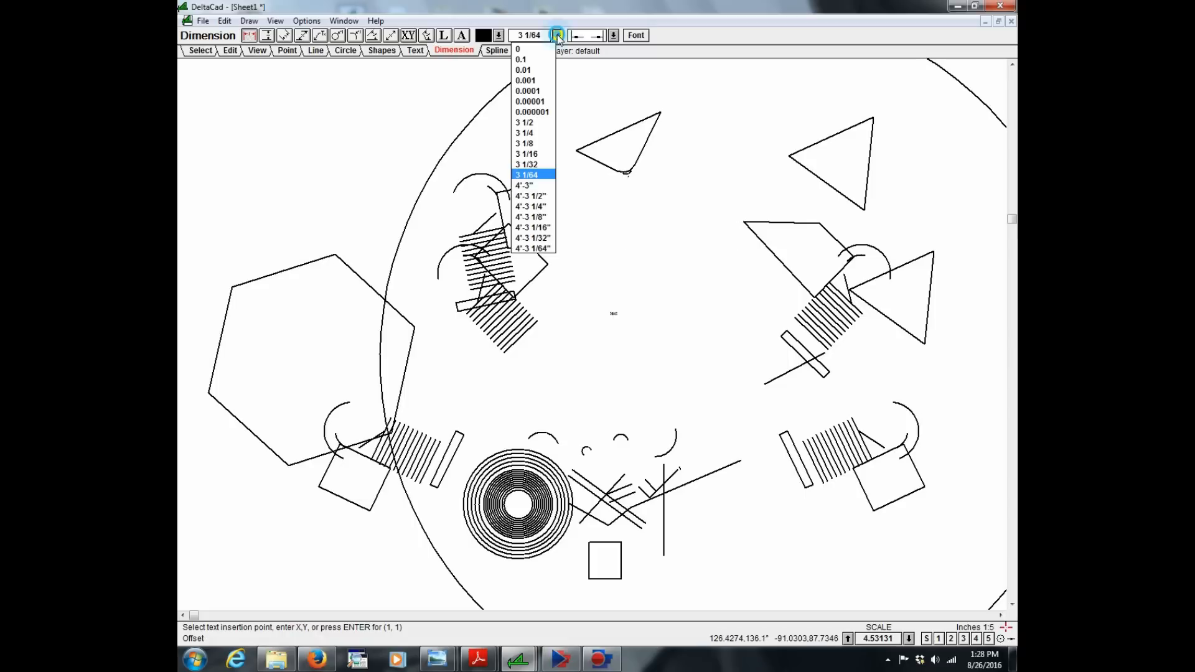
pyautogui.click(533, 155)
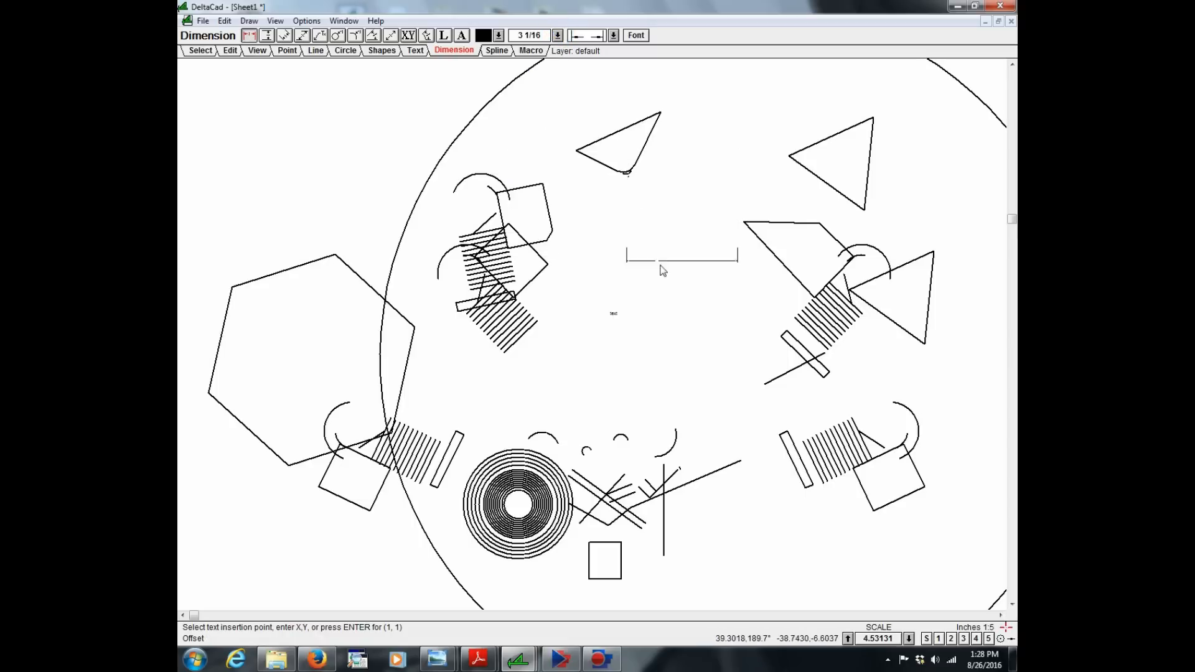
# - Enlarge the dimension text and place the horizontal dimension just below its two points
pyautogui.click(636, 36)
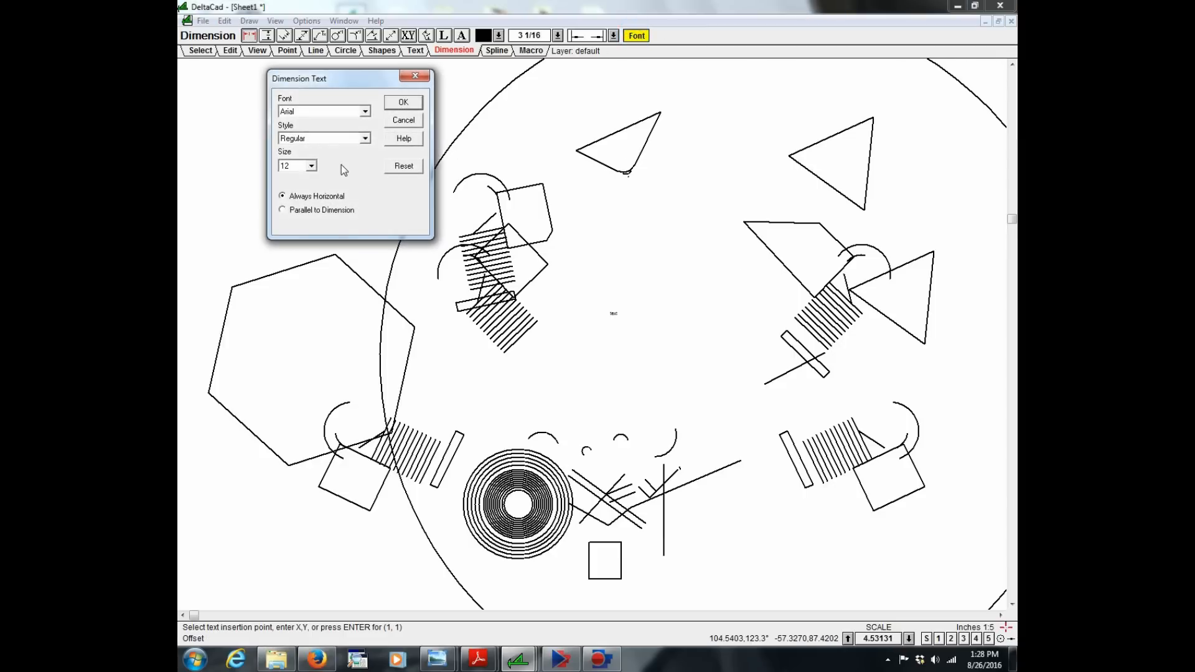
pyautogui.click(310, 166)
pyautogui.scroll(-5, 311, 206)
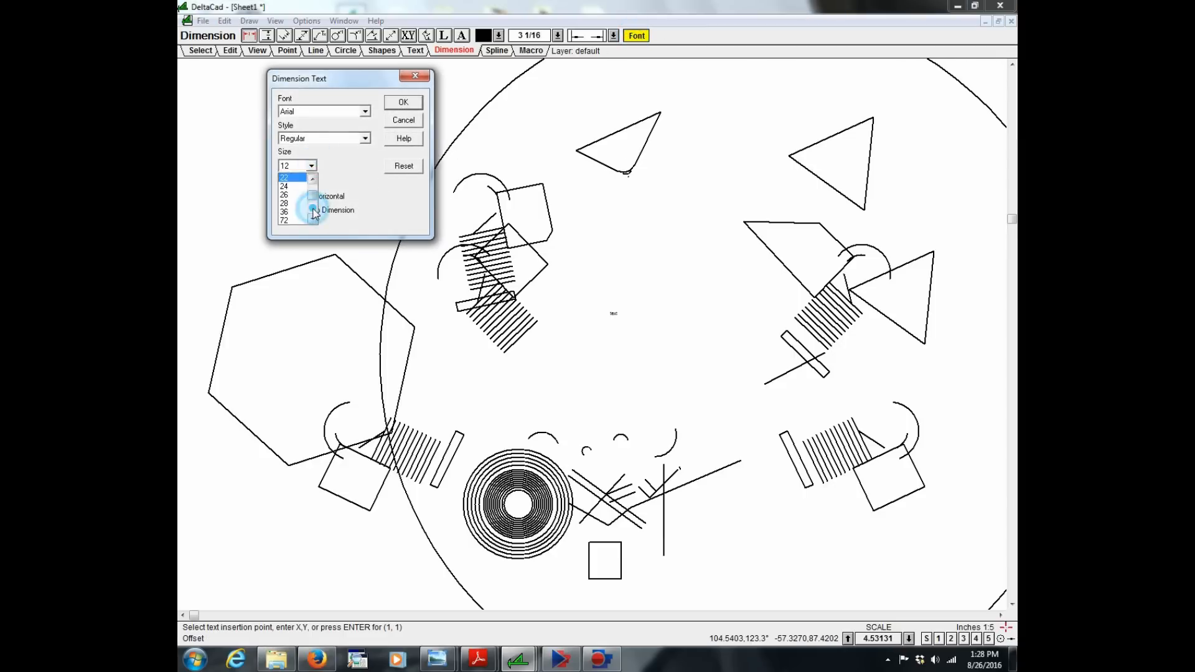
pyautogui.click(288, 203)
pyautogui.click(403, 102)
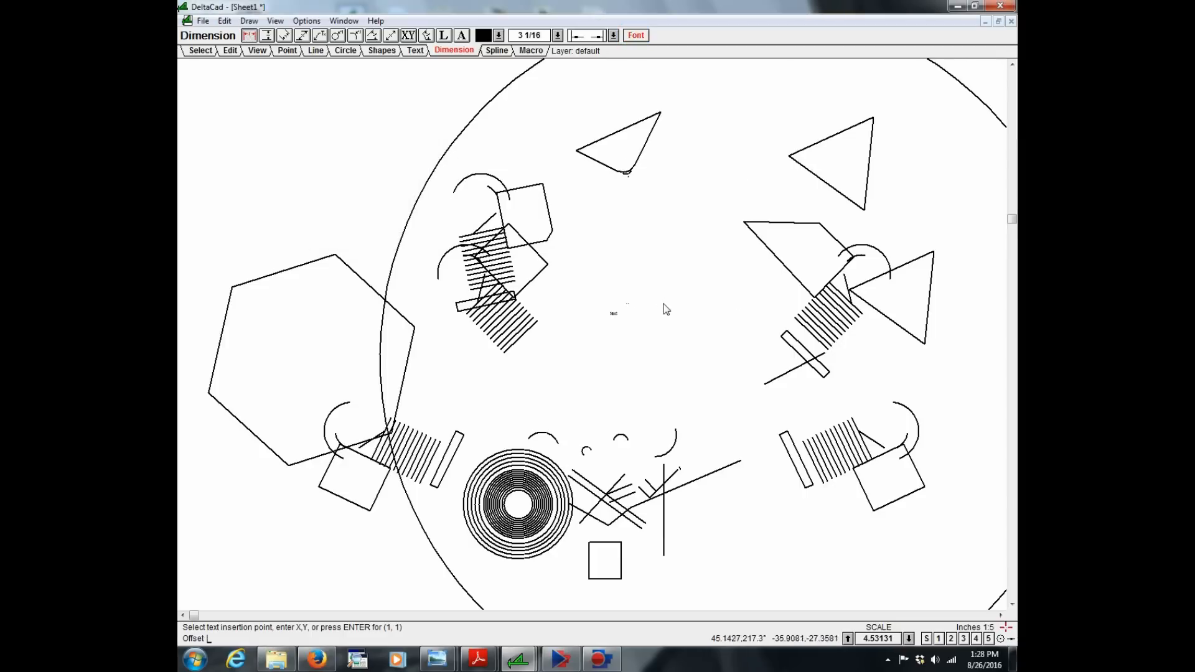
pyautogui.scroll(-1, 667, 365)
# - Add a vertical dimension between two points in the empty area beside the small word "text"
pyautogui.click(268, 35)
pyautogui.click(605, 267)
pyautogui.click(608, 387)
pyautogui.click(601, 333)
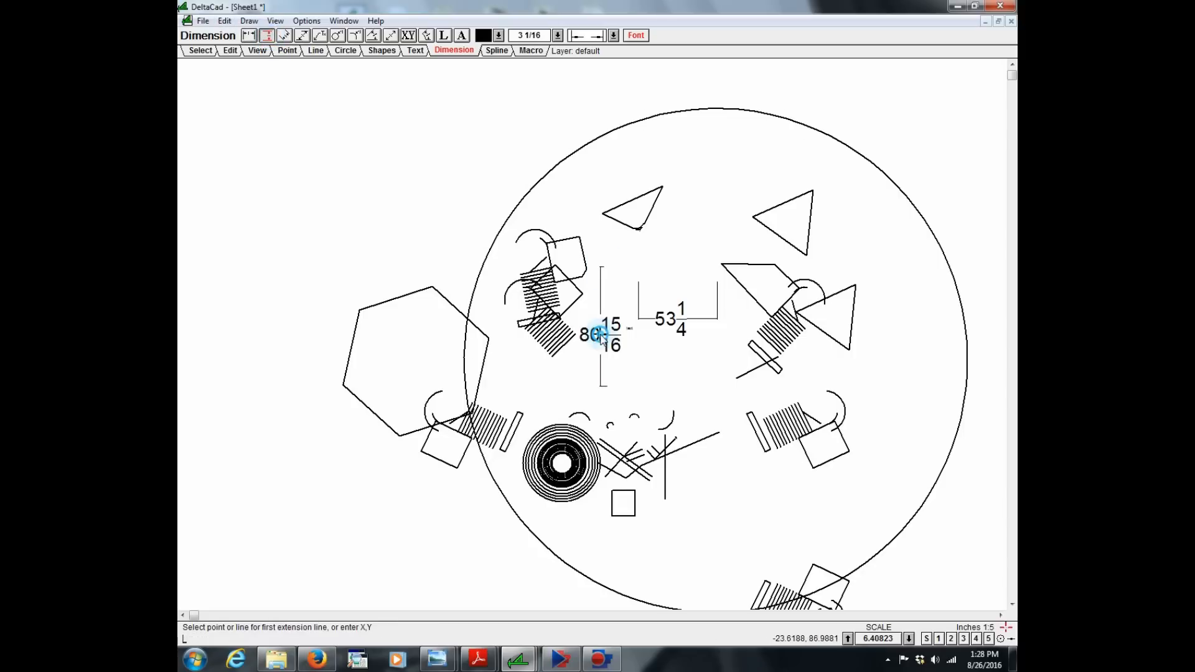
# - Add a parallel dimension to the hexagon's left edge, placing its text outside the shape
pyautogui.click(284, 36)
pyautogui.click(343, 384)
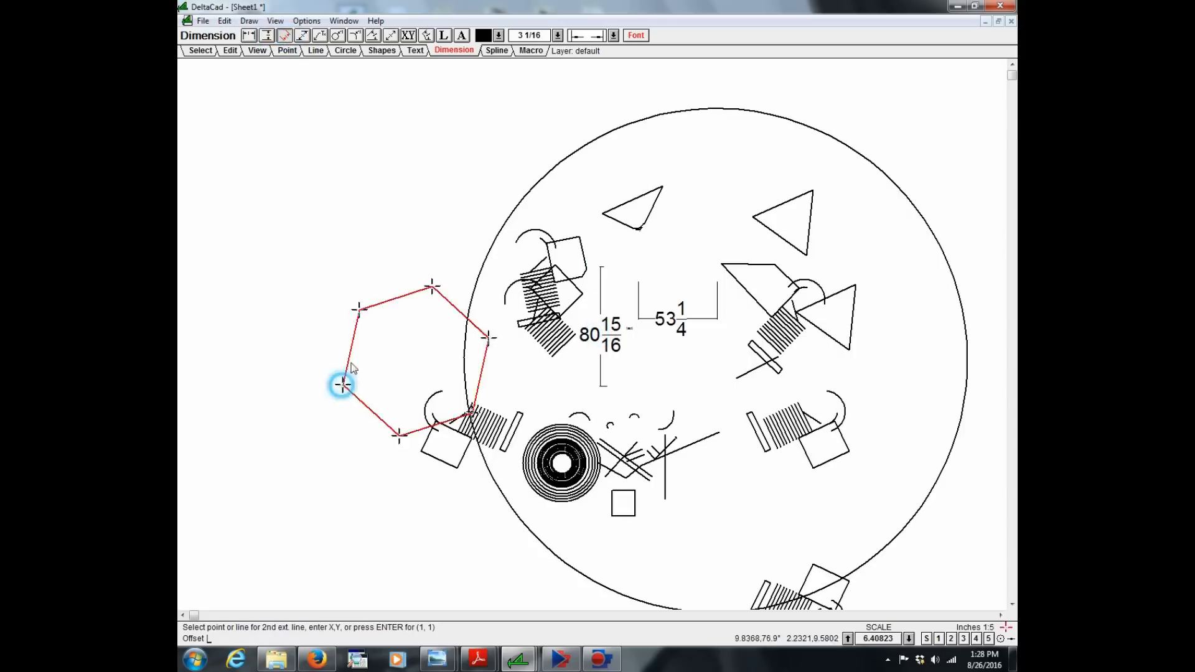
pyautogui.click(358, 314)
pyautogui.click(312, 339)
# - Add a diameter dimension to the outermost concentric circle, with its text to the upper left
pyautogui.click(337, 35)
pyautogui.click(561, 425)
pyautogui.click(536, 383)
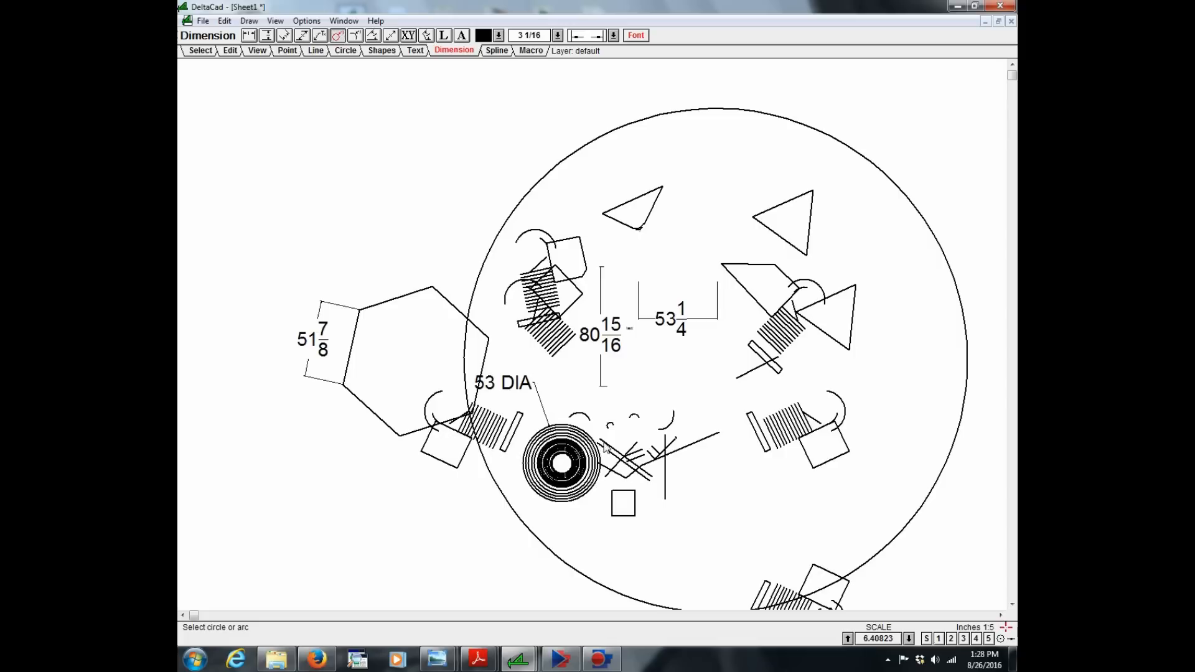
# - Add an angle dimension at the pointed upper-left corner of the four-sided shape, with its text outside the corner
pyautogui.click(372, 35)
pyautogui.click(748, 264)
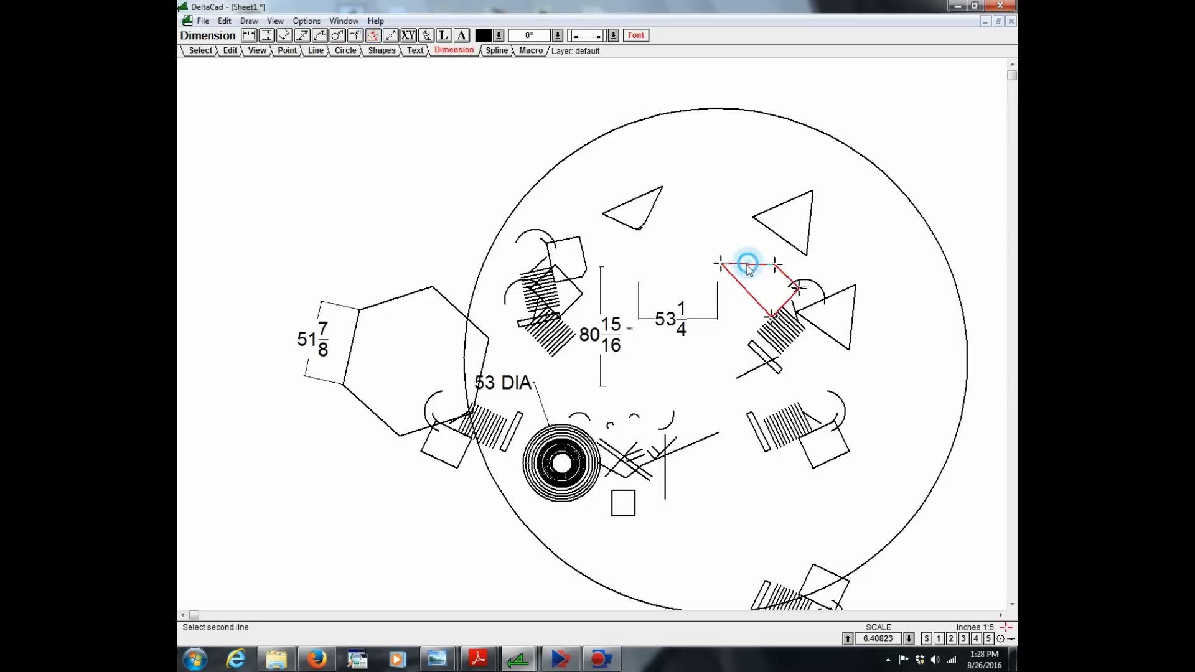
pyautogui.click(741, 280)
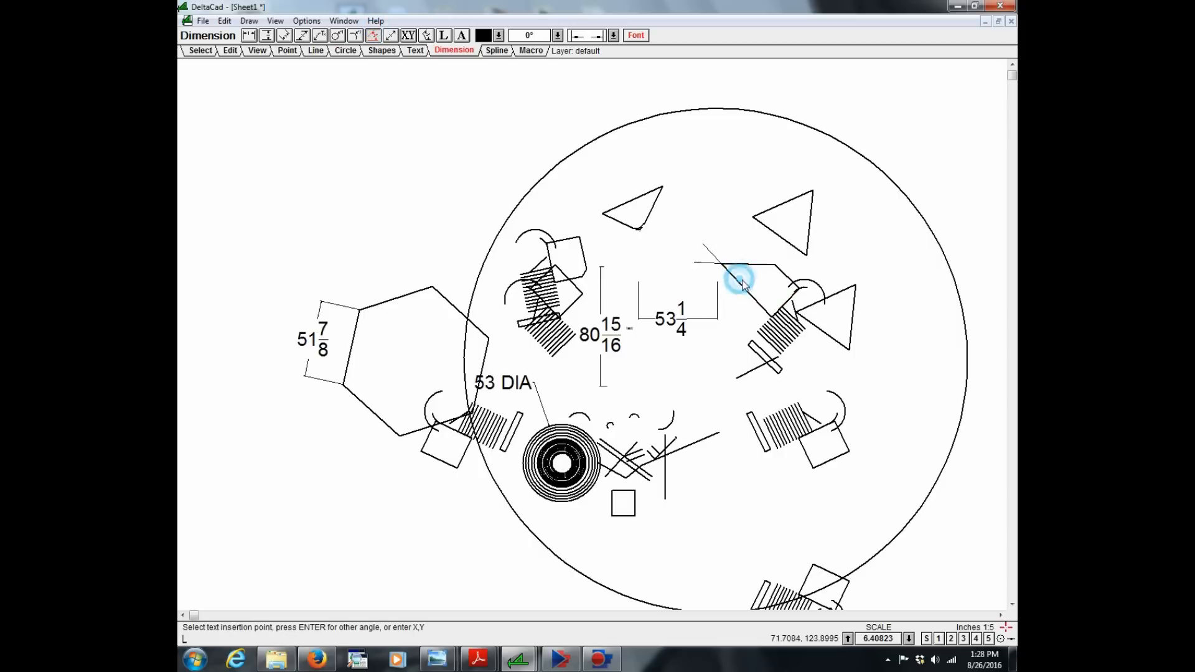
pyautogui.click(685, 248)
pyautogui.scroll(-1, 720, 301)
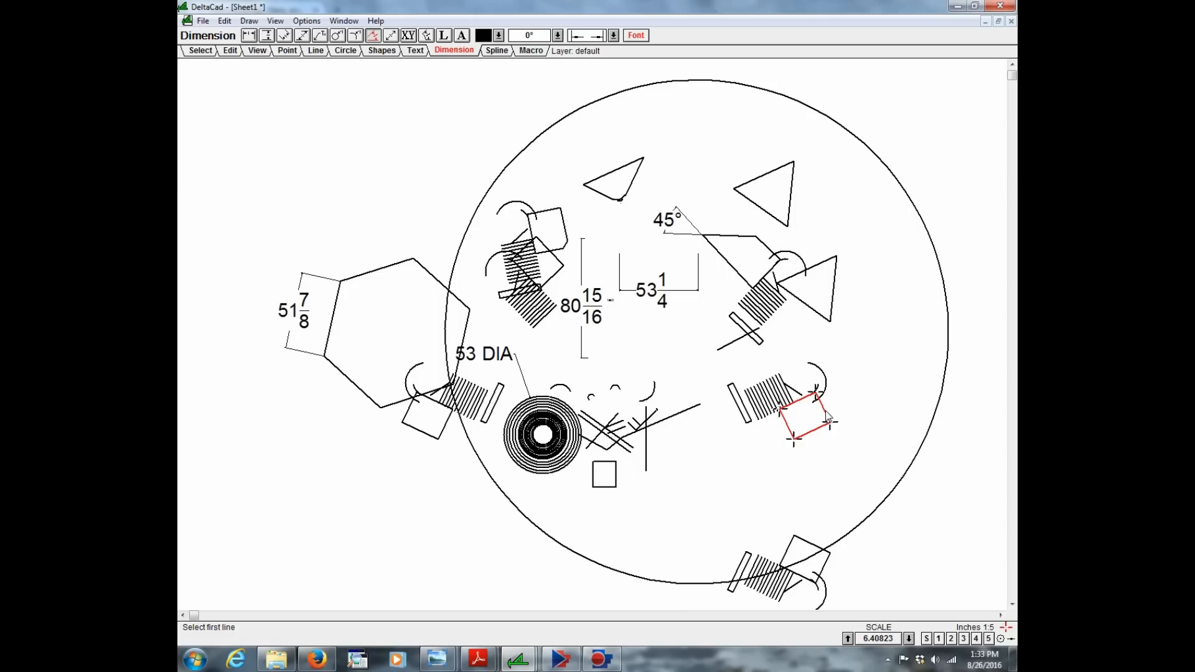
# - Place a temporary red point in the empty area above the hexagon
pyautogui.click(288, 51)
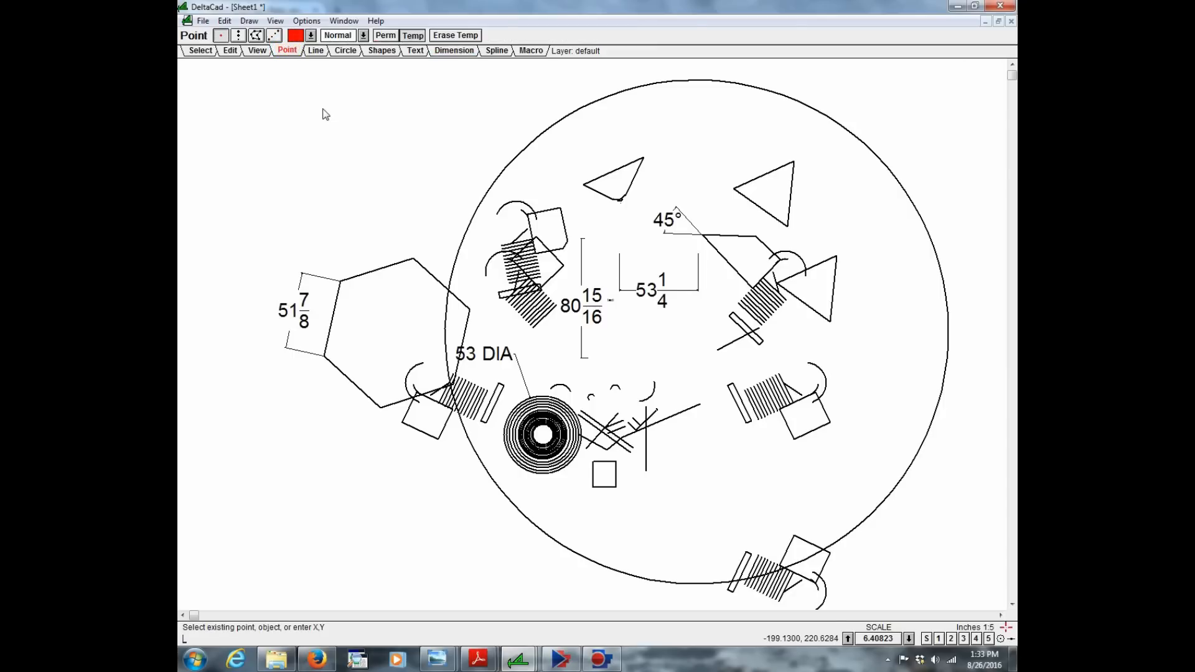
pyautogui.click(342, 153)
pyautogui.scroll(1, 328, 147)
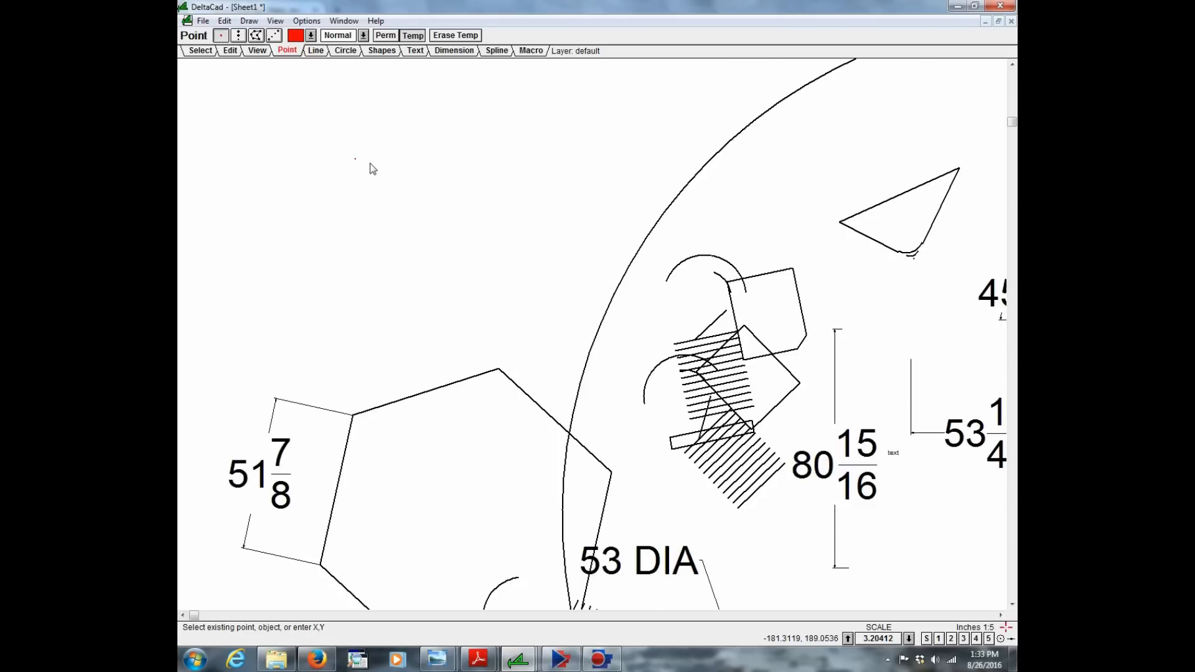
# - Place 3 temporary midpoints along the hexagon's upper-left edge, between its two corners, and check their positions
pyautogui.click(274, 39)
pyautogui.click(356, 418)
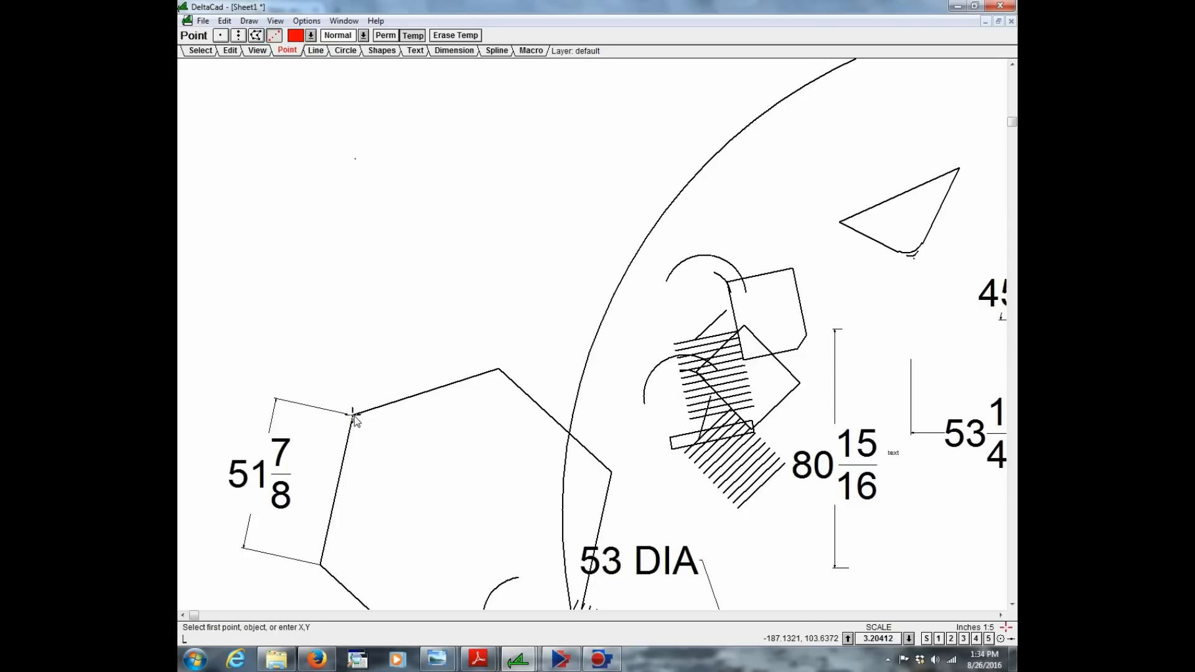
pyautogui.click(352, 414)
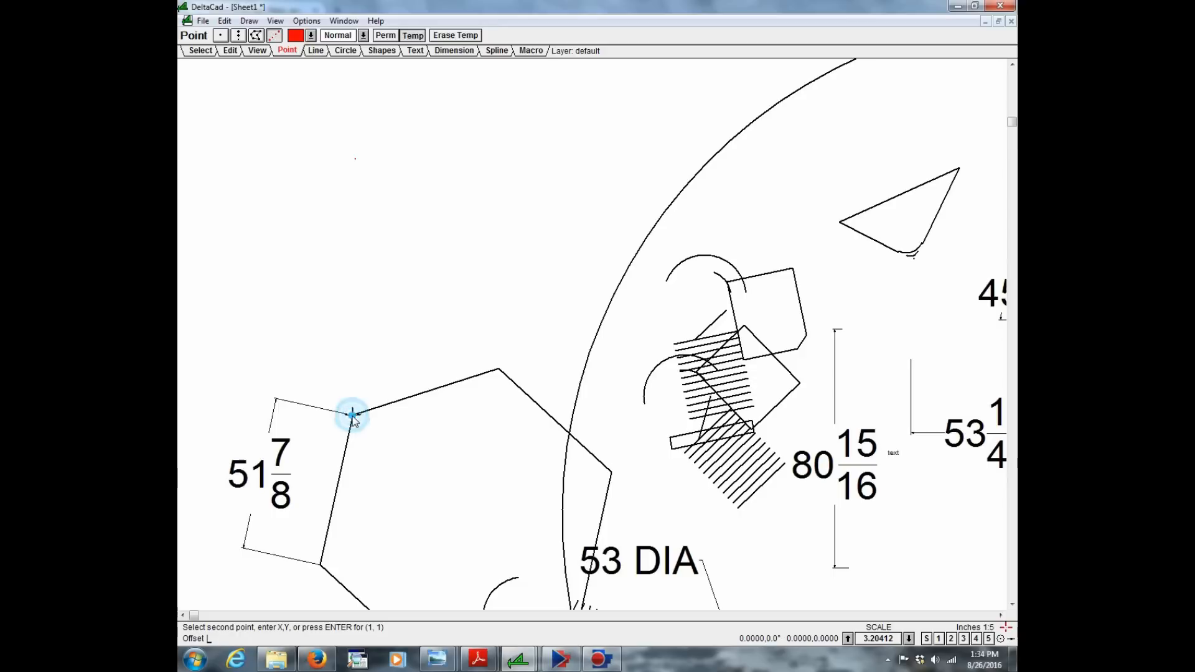
pyautogui.click(497, 368)
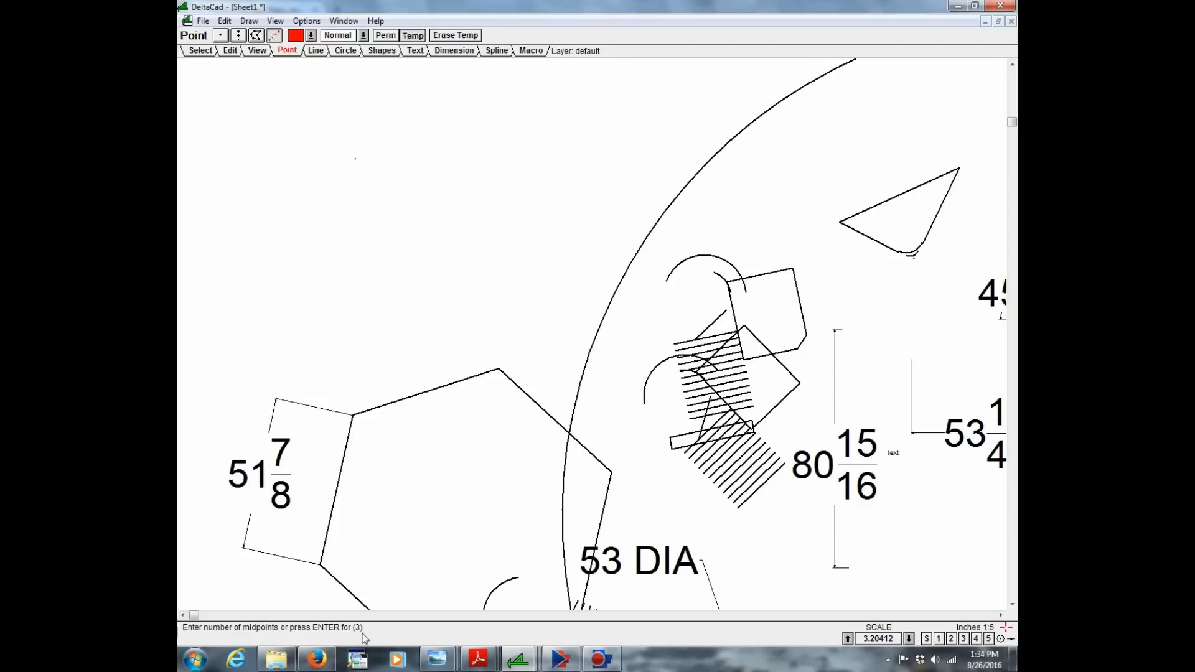
pyautogui.press('Return')
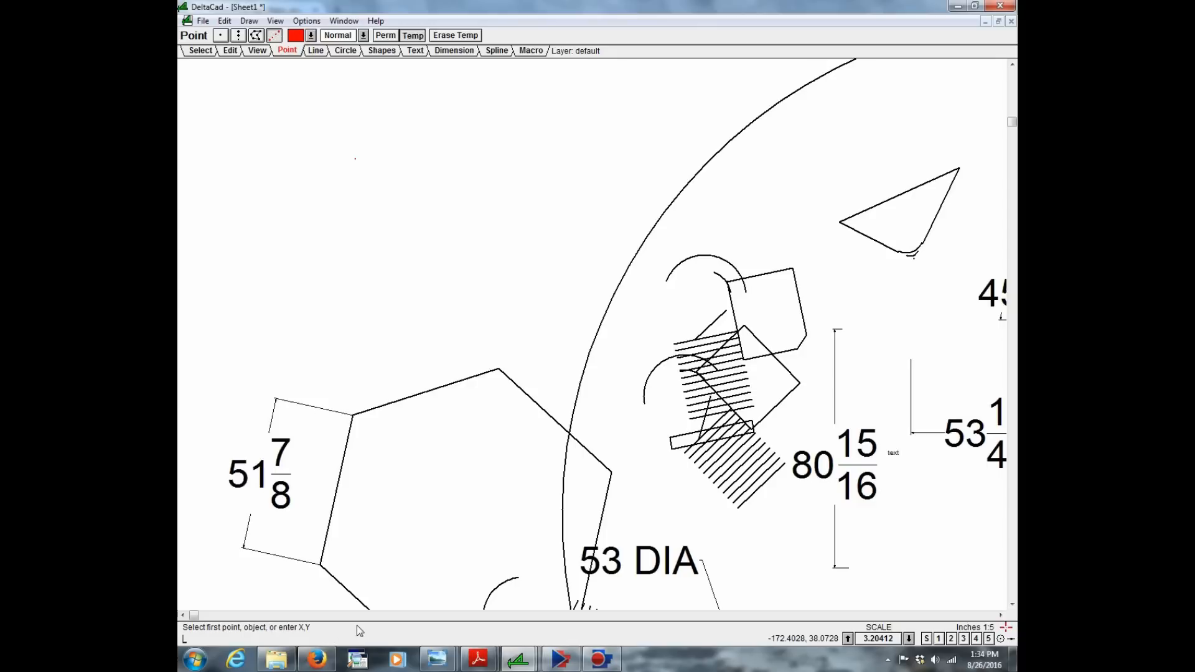
pyautogui.click(390, 405)
pyautogui.scroll(1, 437, 396)
pyautogui.click(430, 394)
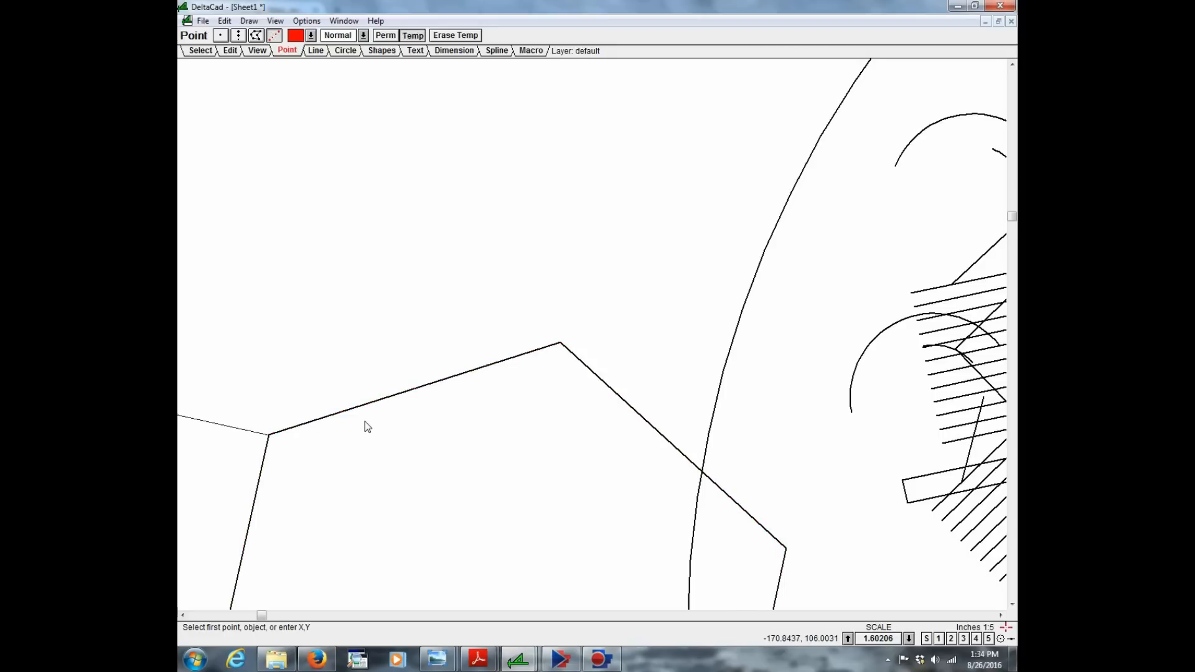
pyautogui.scroll(-1, 376, 412)
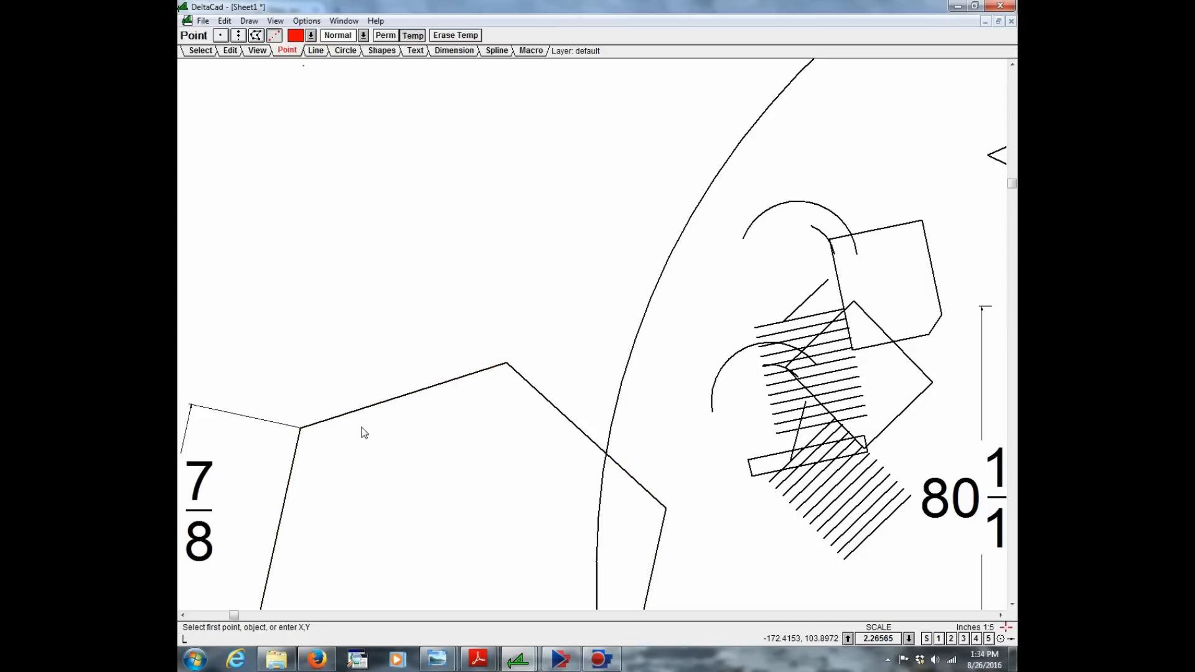
# - Place 1 midpoint between the two corners of the hexagon's upper-left edge
pyautogui.click(301, 428)
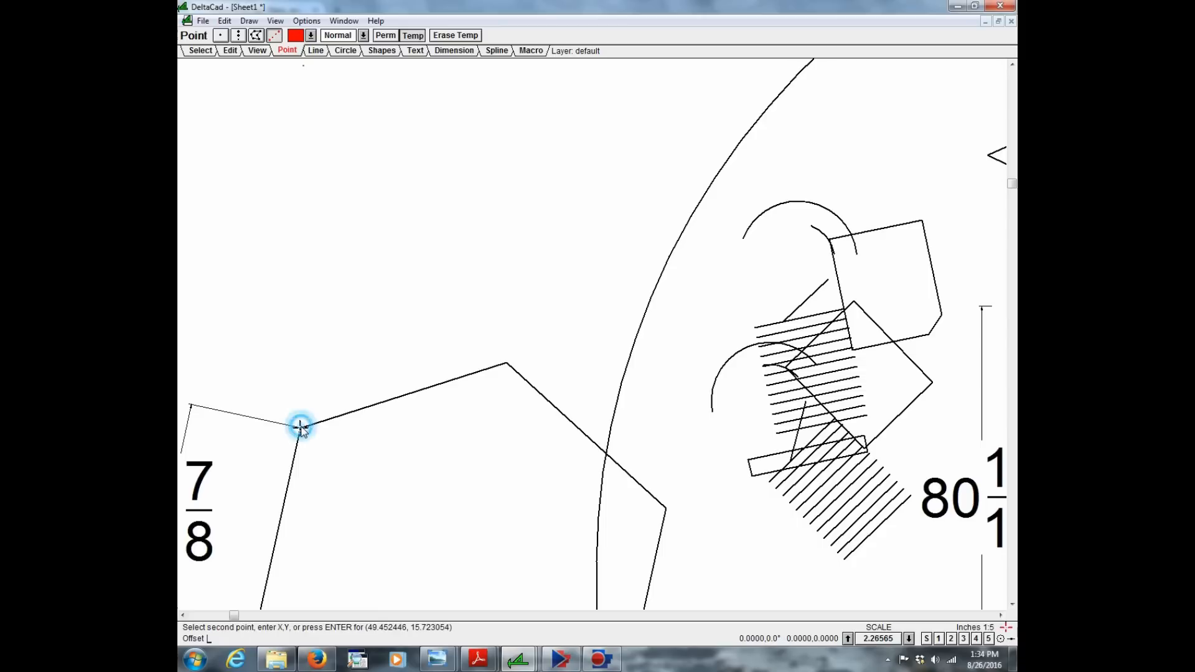
pyautogui.click(508, 359)
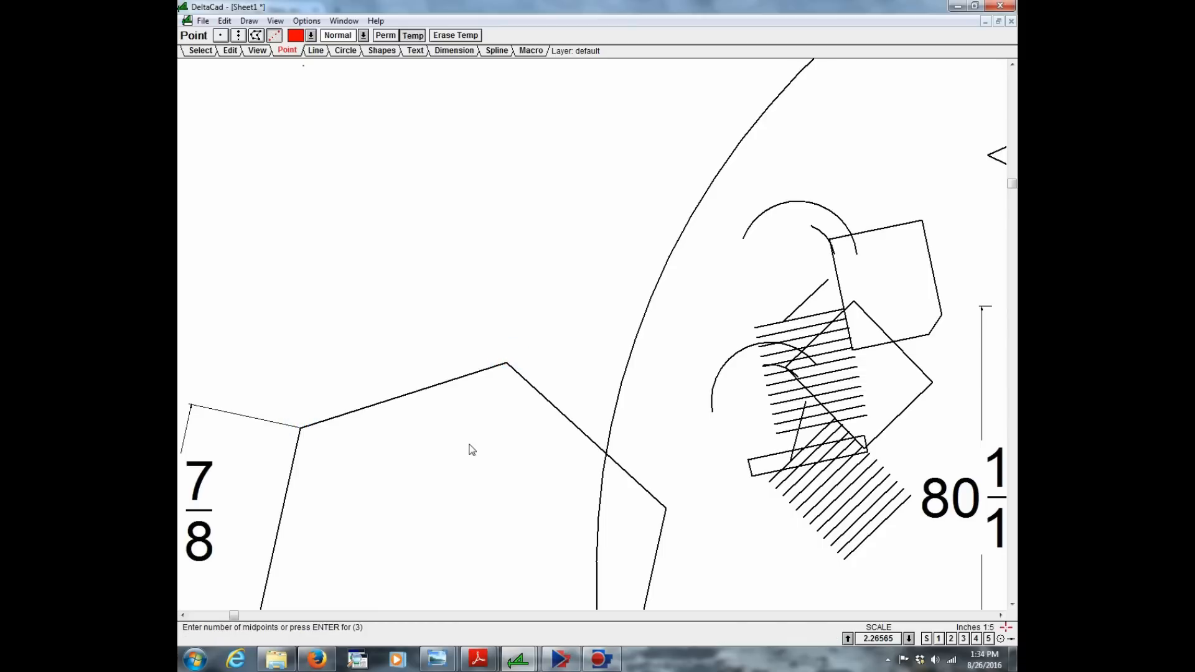
pyautogui.write('1')
pyautogui.press('Return')
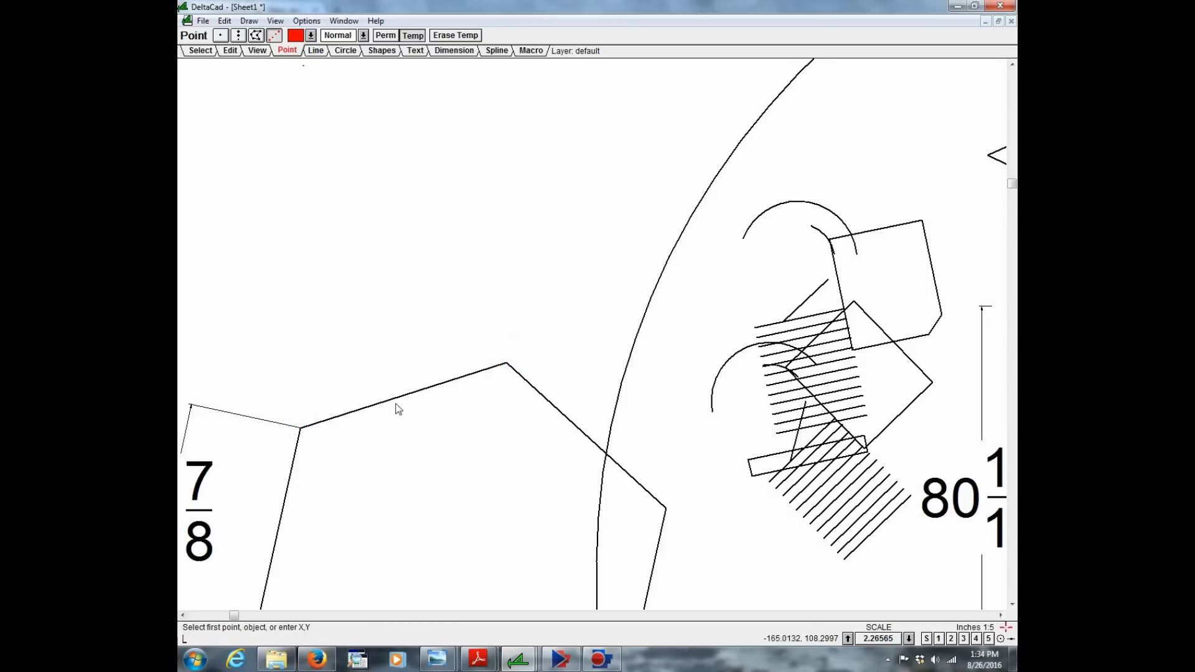
pyautogui.click(403, 396)
# - Draw a perpendicular line outward from the midpoint of the hexagon's upper-left edge
pyautogui.click(316, 51)
pyautogui.click(304, 35)
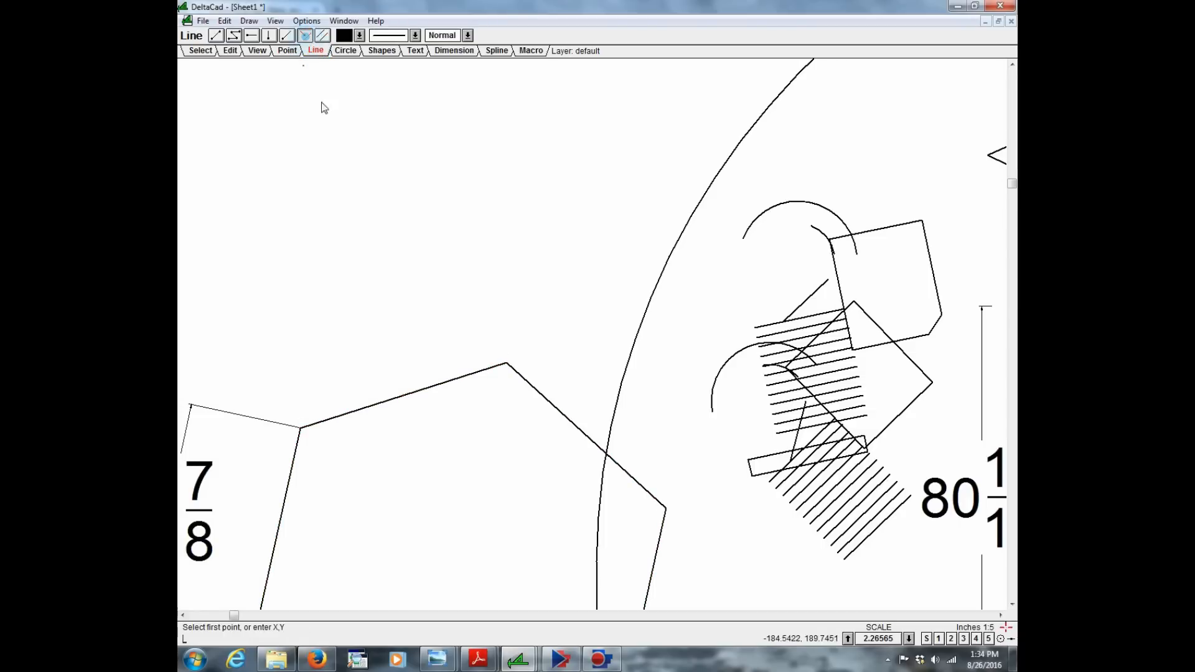
pyautogui.click(403, 396)
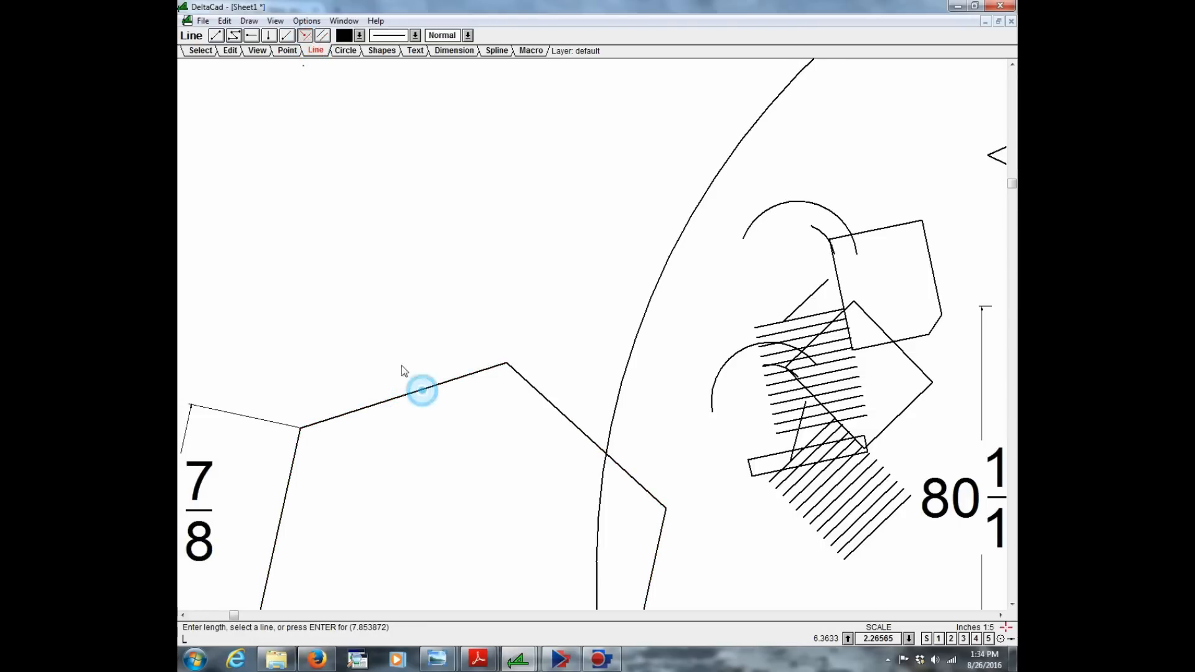
pyautogui.click(395, 260)
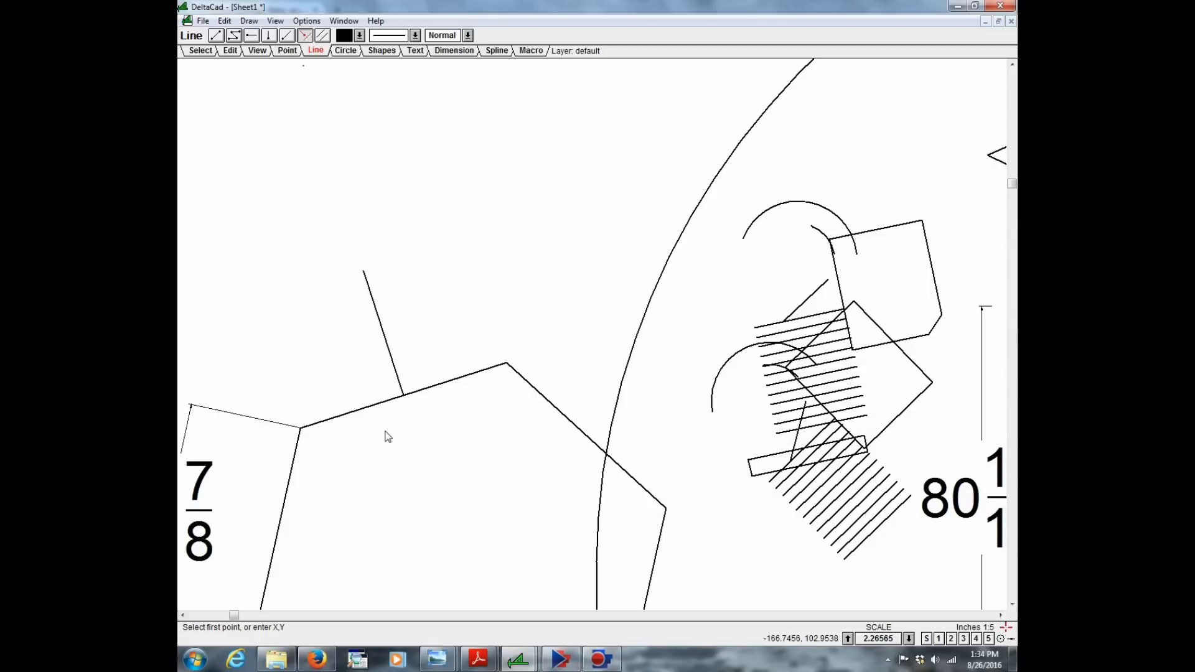
# - Start placing midpoints on the perpendicular line, selecting its outer end and its base on the hexagon edge
pyautogui.click(286, 52)
pyautogui.click(473, 384)
pyautogui.click(364, 271)
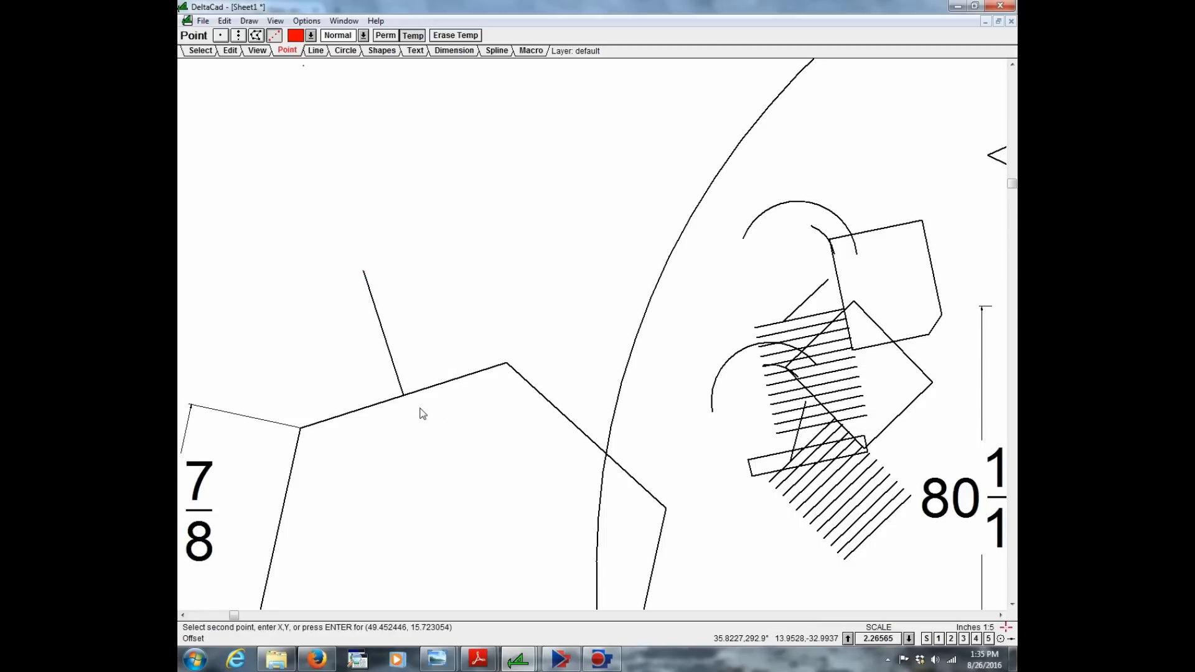
pyautogui.click(402, 397)
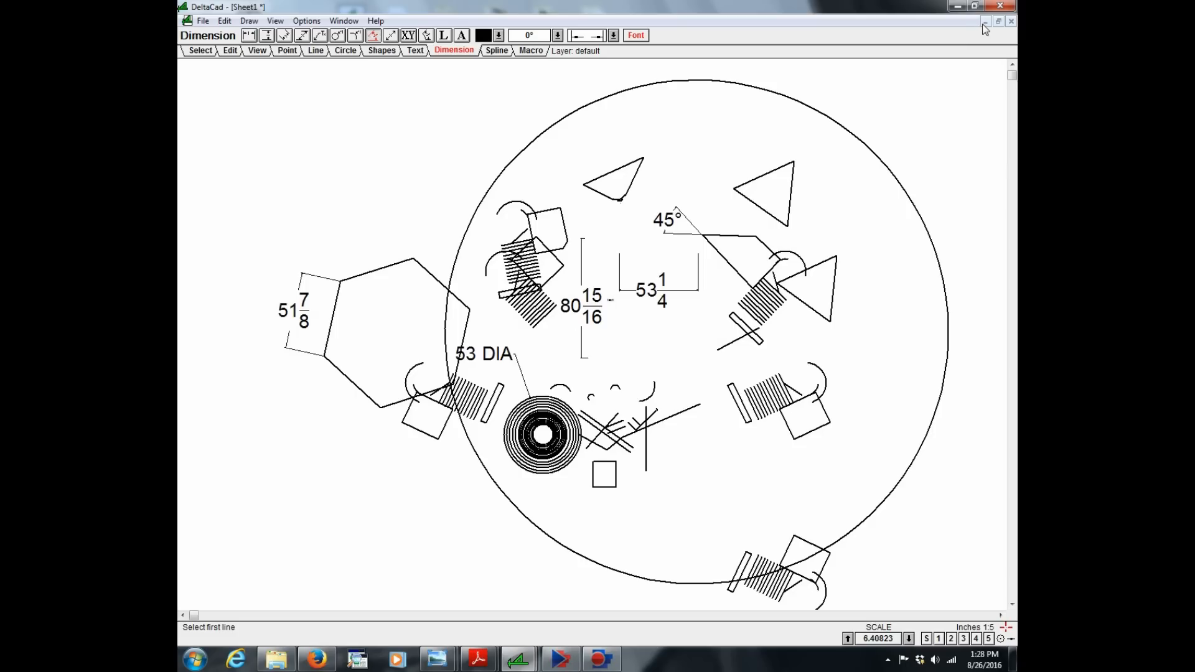
# - Minimize the DeltaCad window and switch to the website open in Firefox
pyautogui.click(982, 22)
pyautogui.click(958, 6)
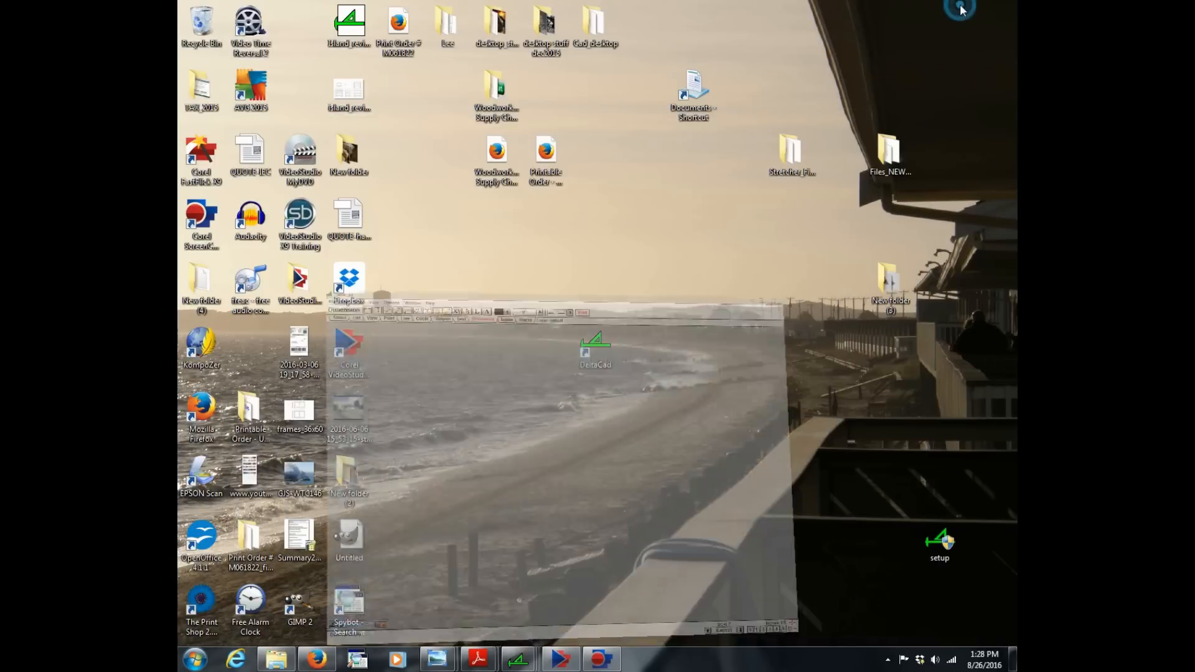
pyautogui.click(315, 661)
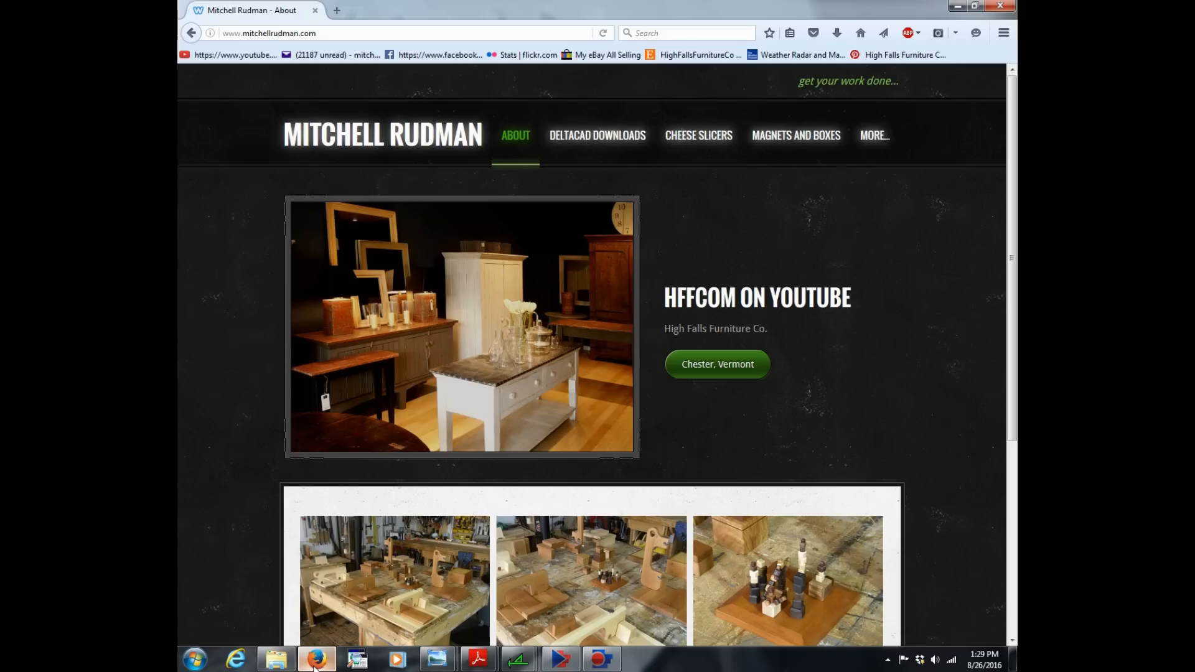
# - Open the website's DeltaCAD Downloads page and find the Table X12 files under Furniture Project Drawings
pyautogui.click(268, 34)
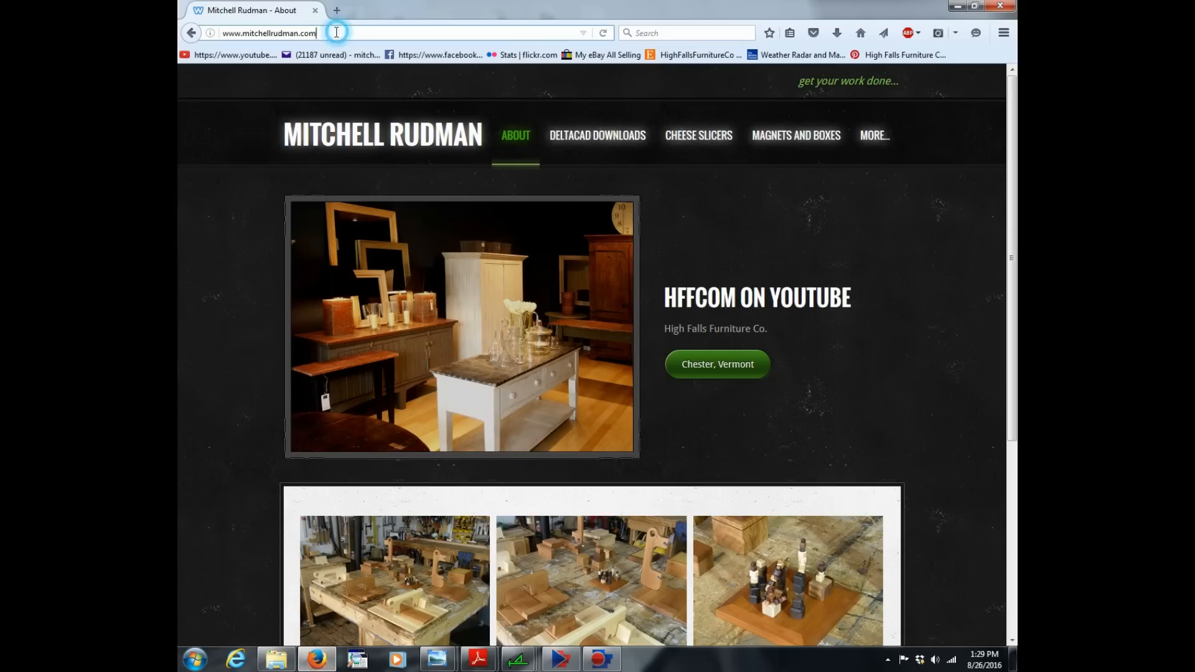
pyautogui.click(360, 33)
pyautogui.click(585, 139)
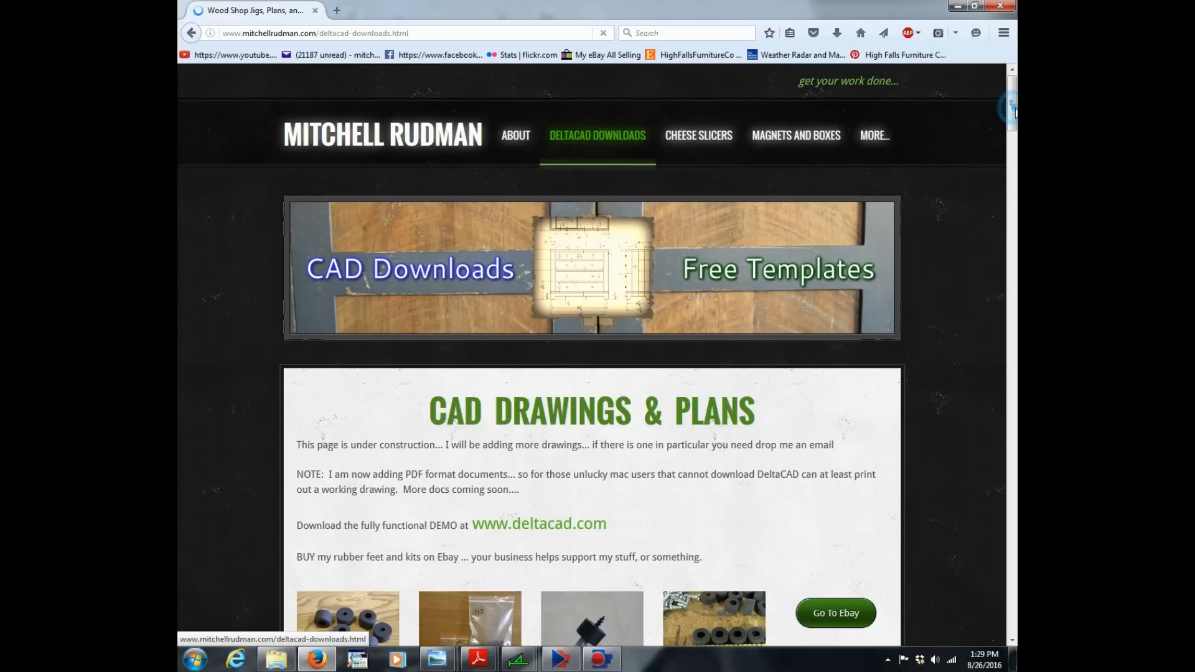
pyautogui.scroll(-5, 1013, 120)
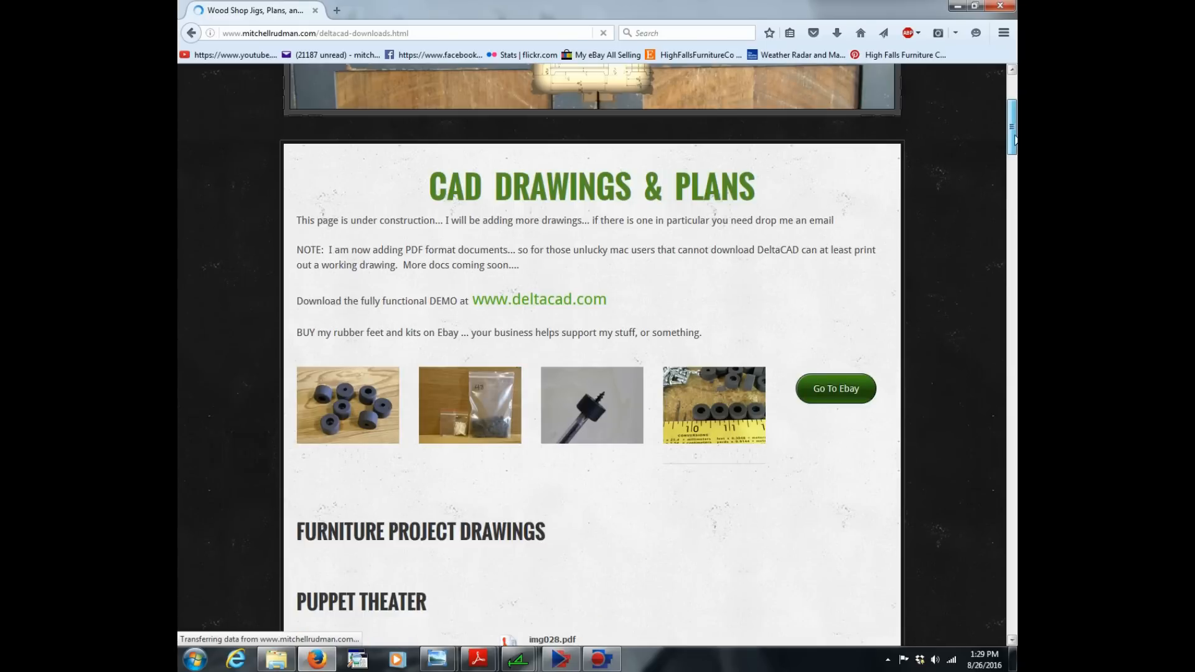
pyautogui.scroll(-1, 1013, 145)
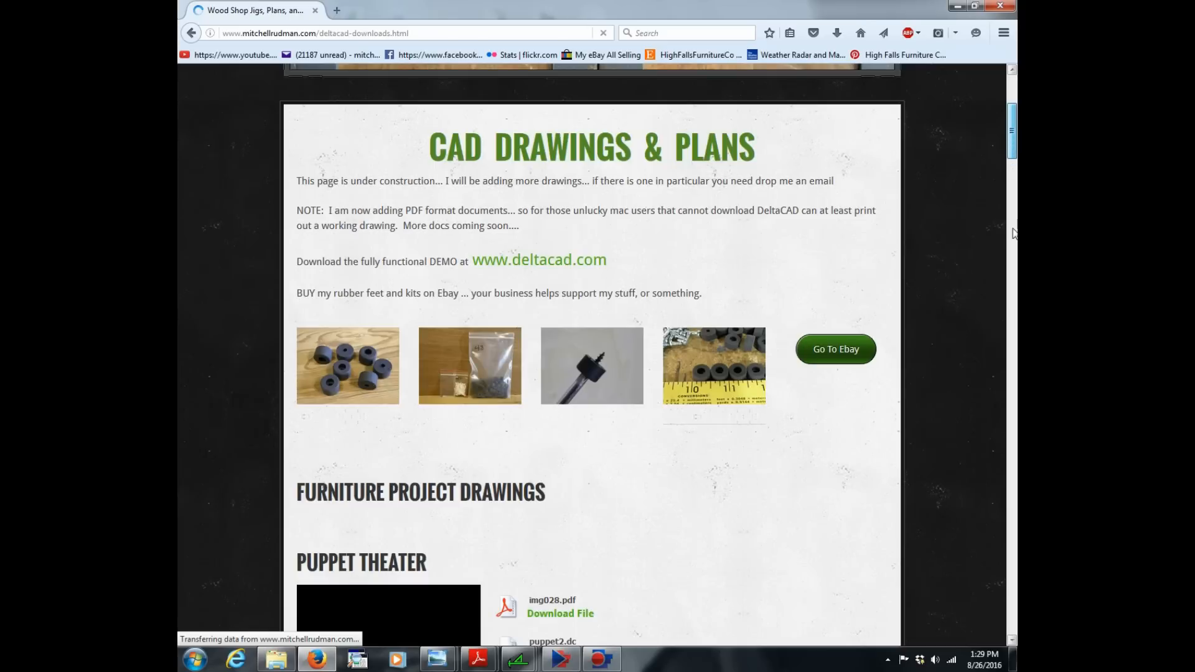
pyautogui.scroll(-6, 1013, 175)
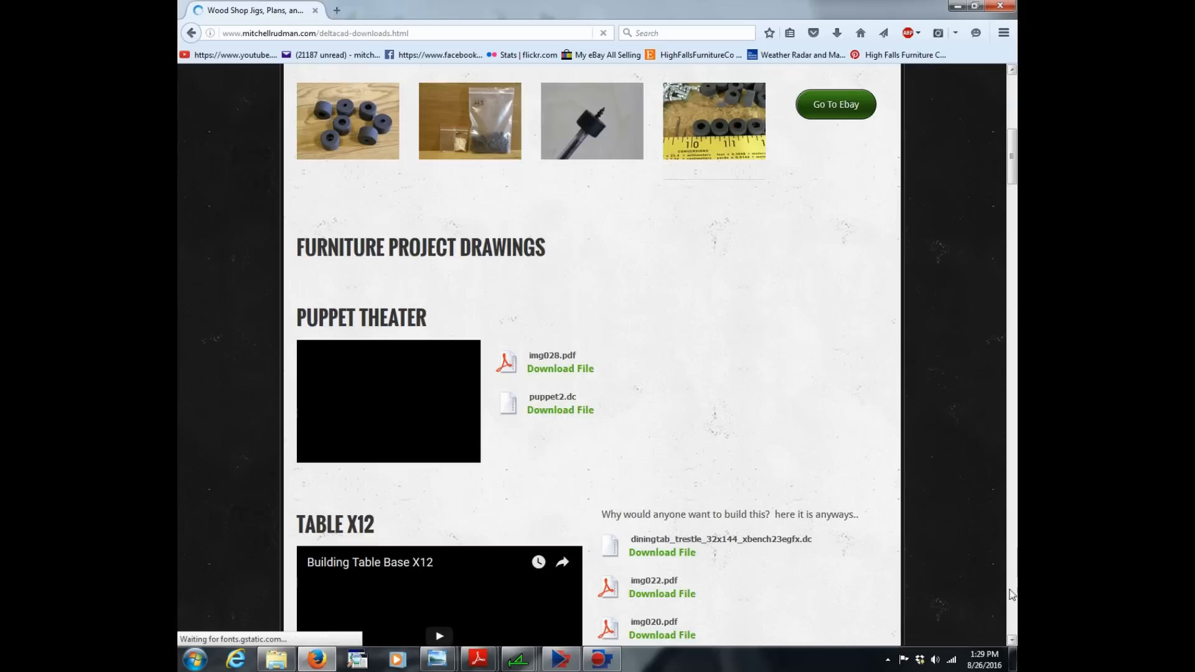
pyautogui.click(1012, 641)
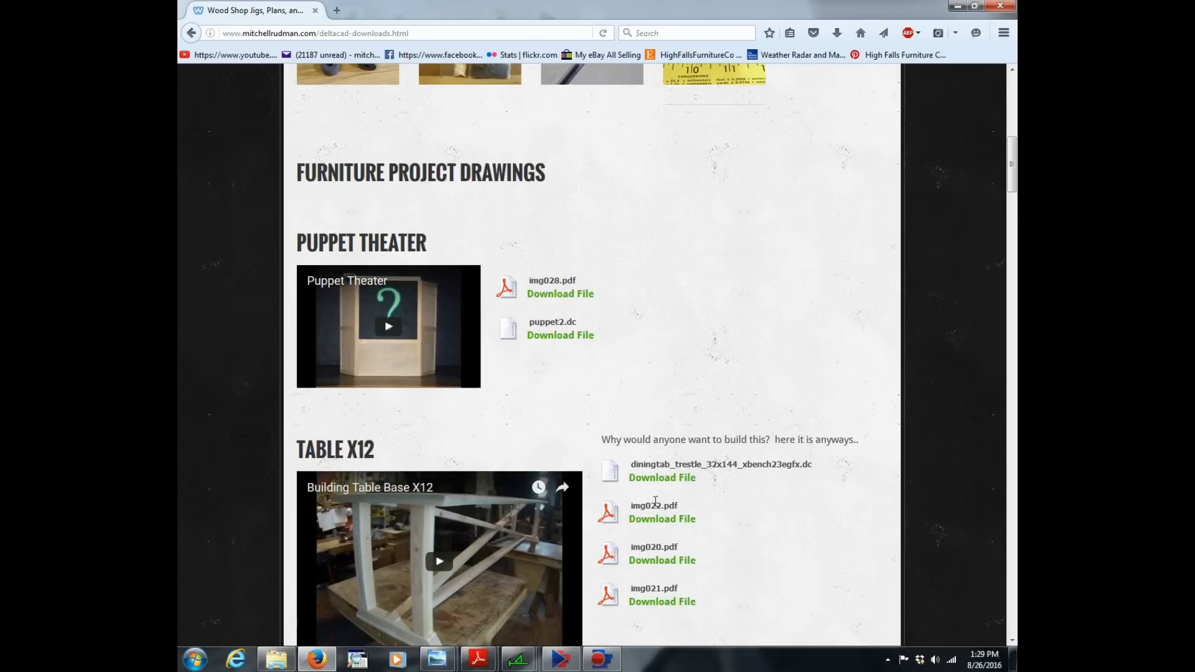
# - Download the Table X12 drawing diningtab_trestle_32x144_xbench23egfx.dc, choosing to save the file
pyautogui.click(659, 479)
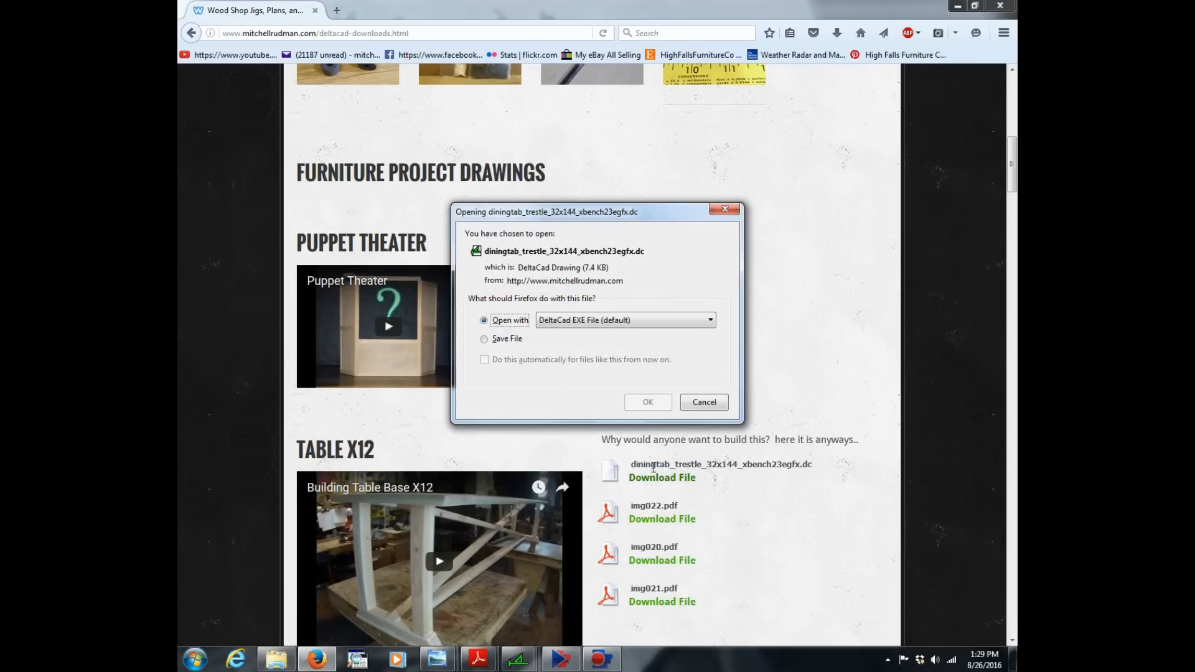
pyautogui.click(485, 339)
pyautogui.click(647, 402)
pyautogui.press('Return')
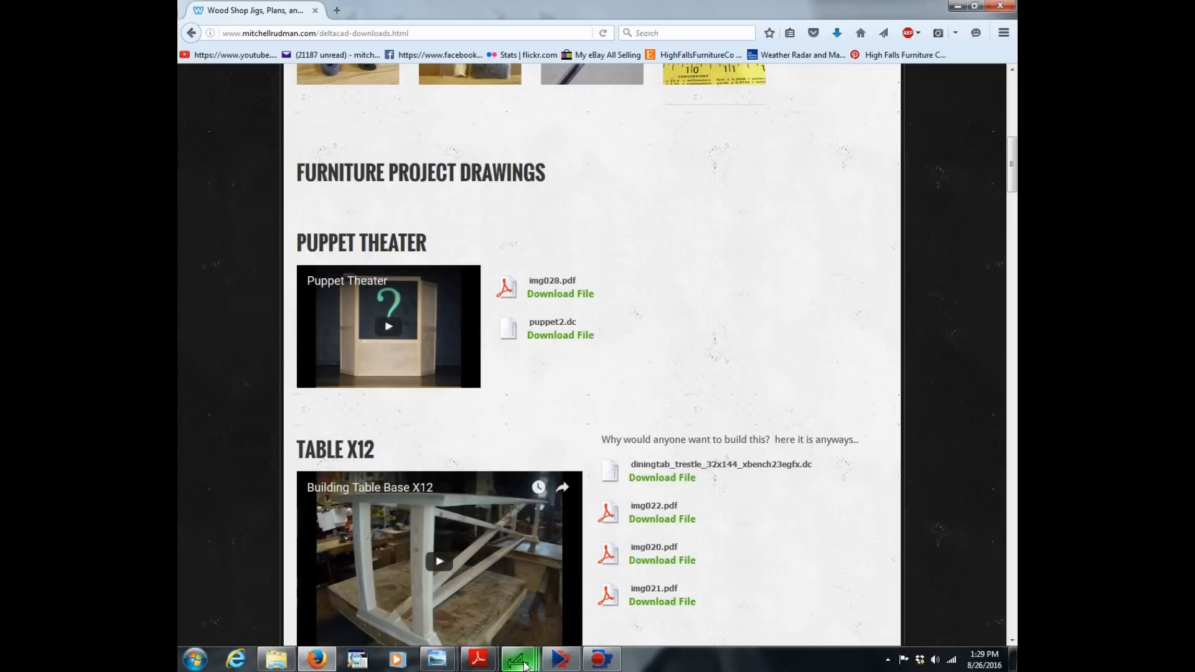
# - Switch to the DeltaCad drawing hutch_18x72x84_revise_1234.dc and examine the lower hutch's shelves, drawers and doors up close
pyautogui.moveTo(524, 665)
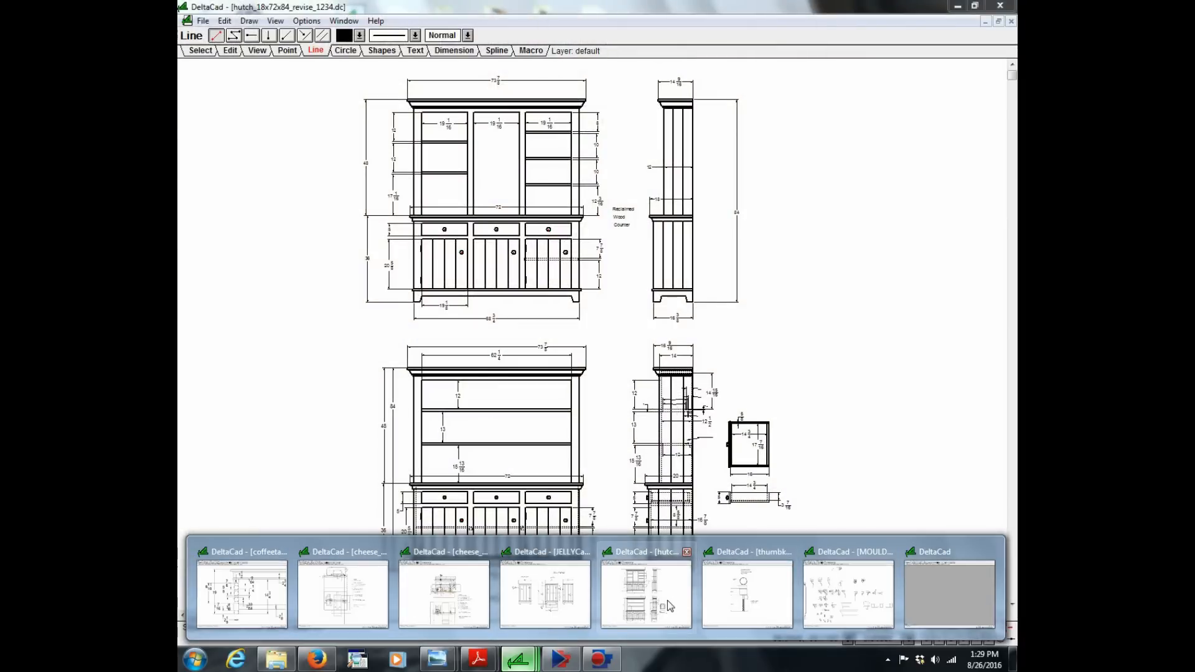
pyautogui.click(667, 600)
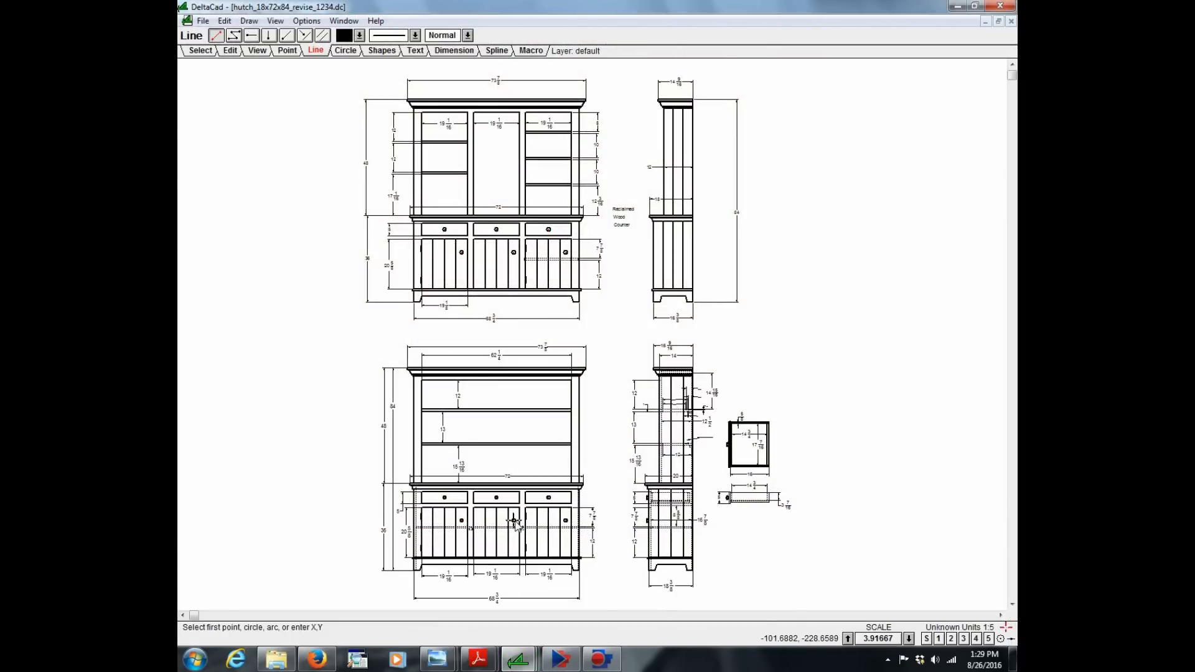
pyautogui.scroll(2, 515, 525)
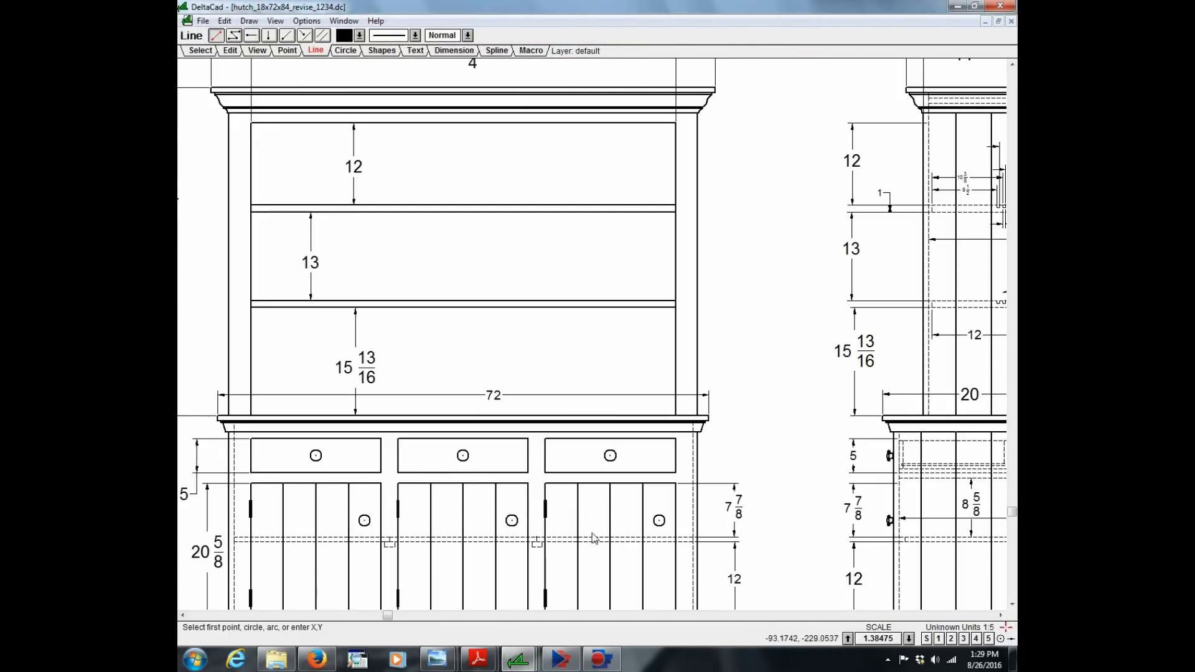
pyautogui.scroll(-2, 599, 547)
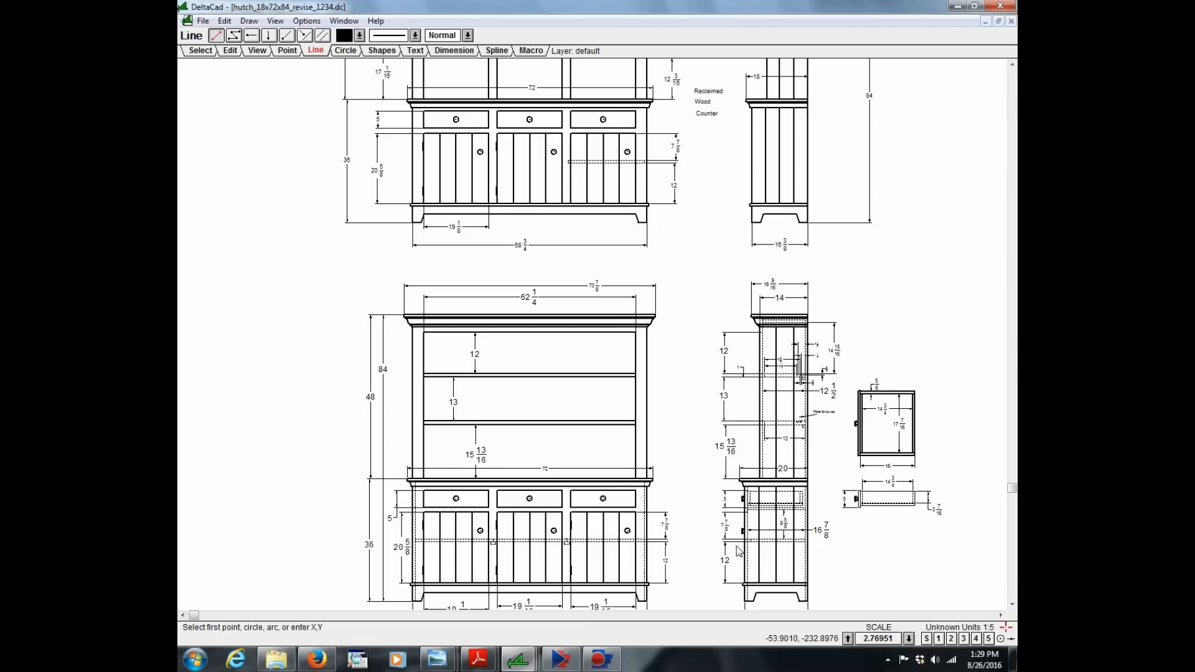
pyautogui.write('L')
# - Bring up the drawing coffeetable_turned48x66_23456.dc and examine the turned leg's profile and dimensions
pyautogui.moveTo(521, 661)
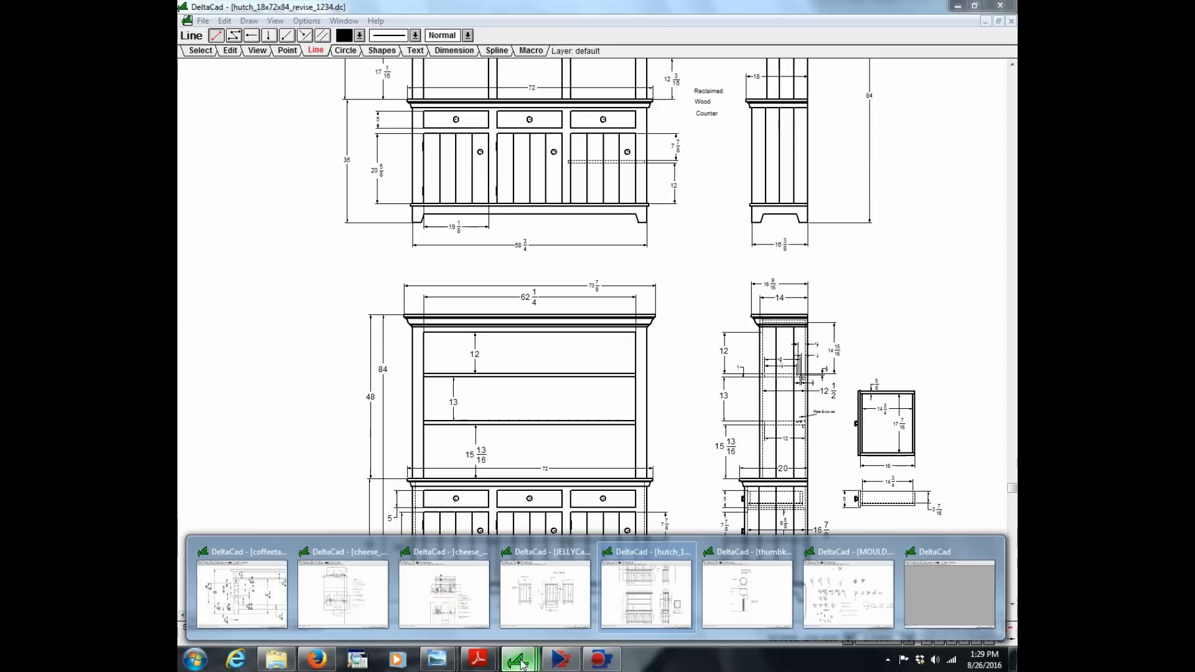
pyautogui.click(243, 592)
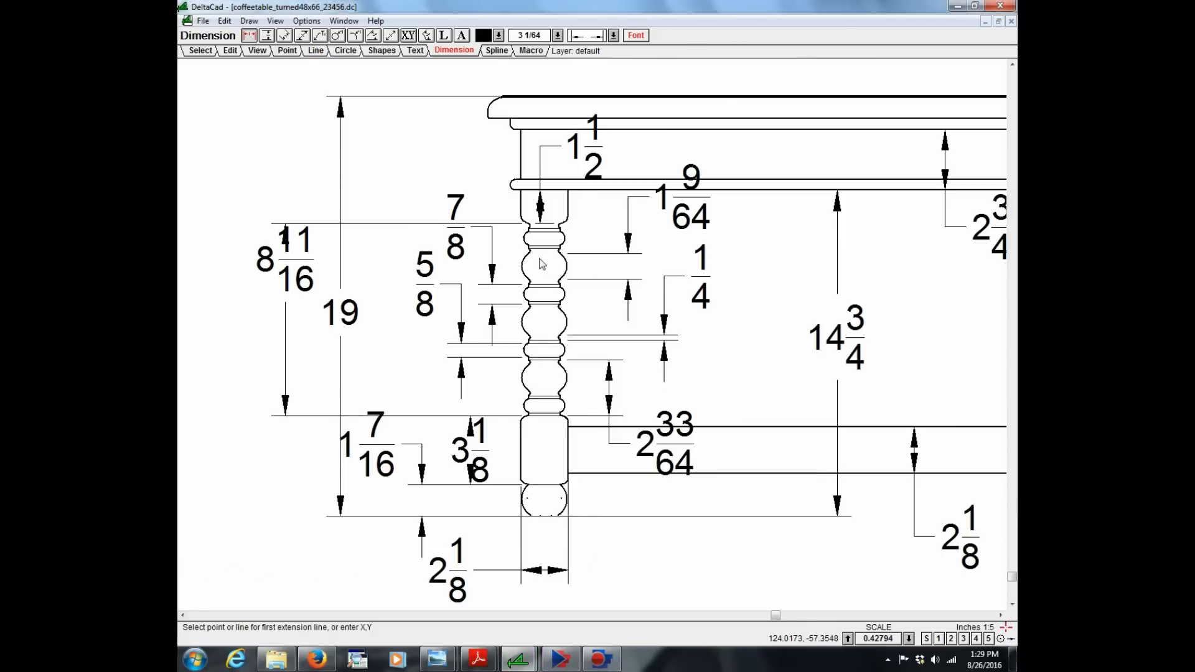
pyautogui.scroll(1, 535, 332)
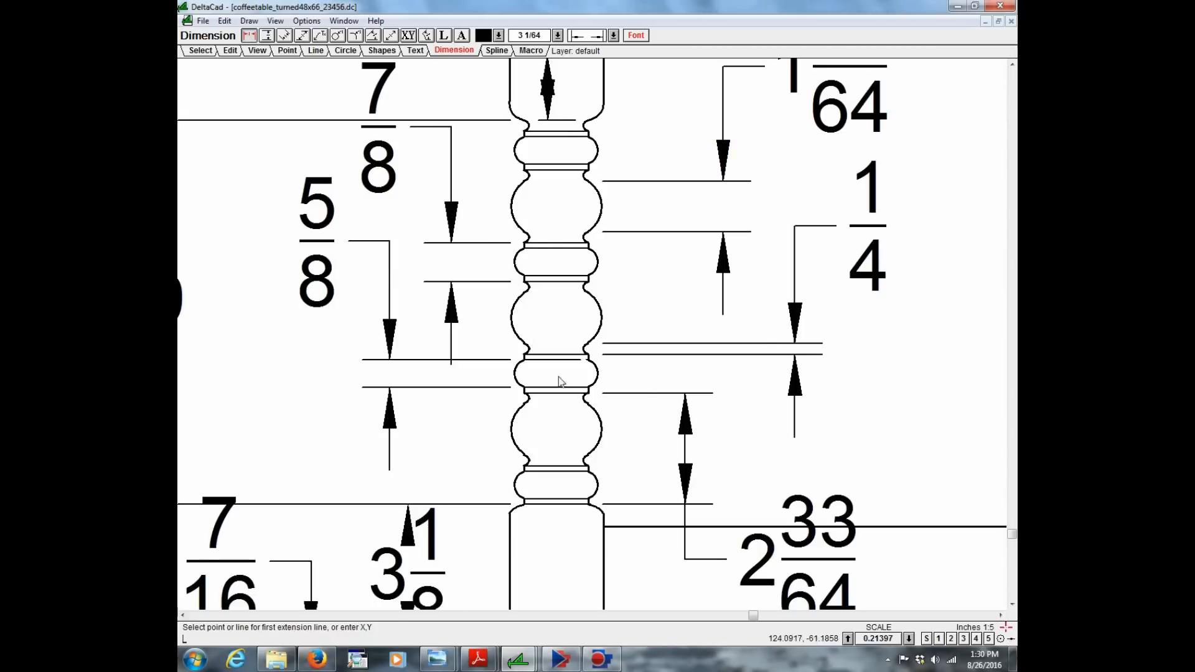
pyautogui.scroll(-3, 540, 340)
# - Bring up the jelly cabinet drawing JELLYCab21x17x34print2.dc and examine its front and side views
pyautogui.click(518, 658)
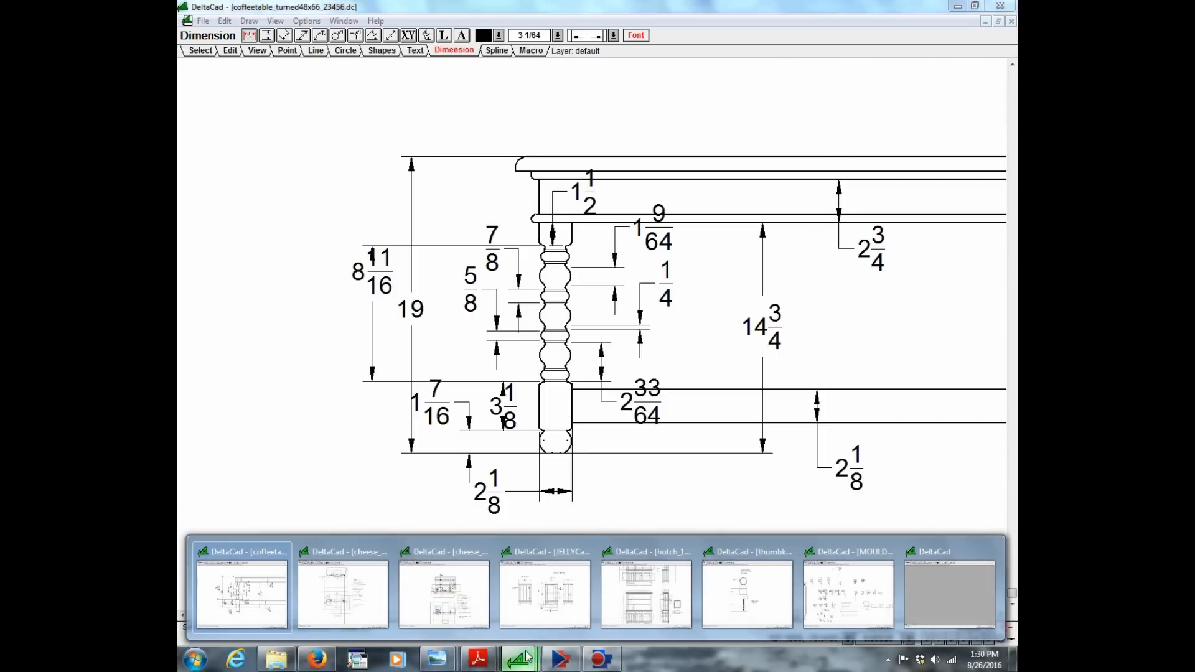
pyautogui.click(570, 608)
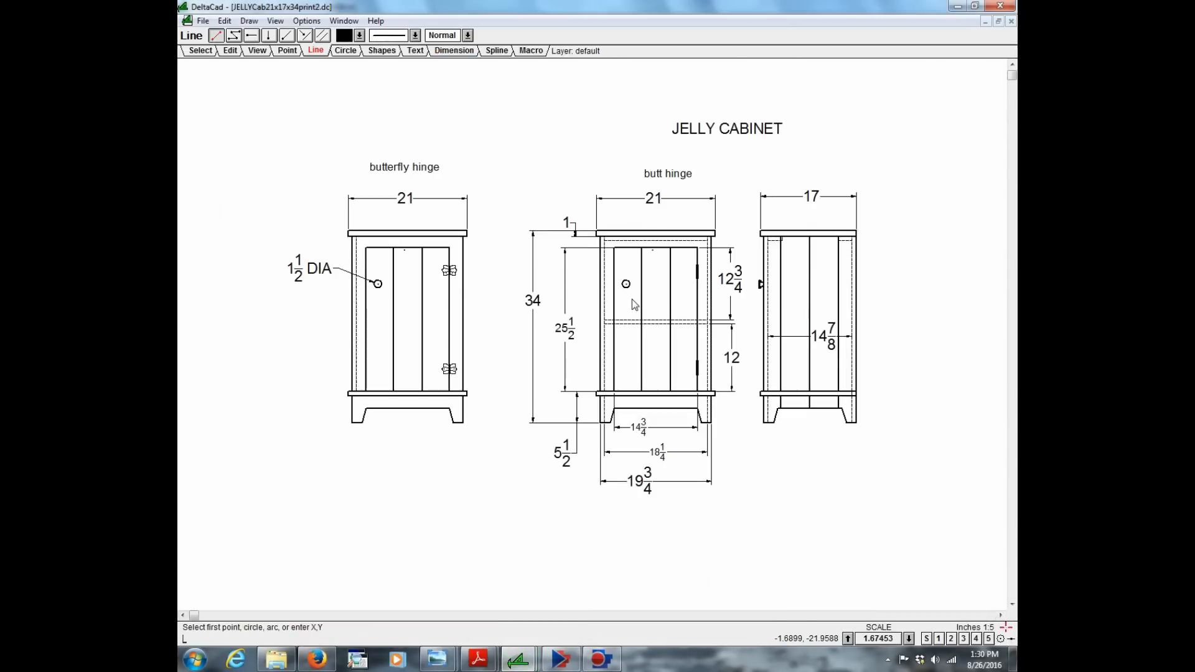
pyautogui.scroll(1, 632, 300)
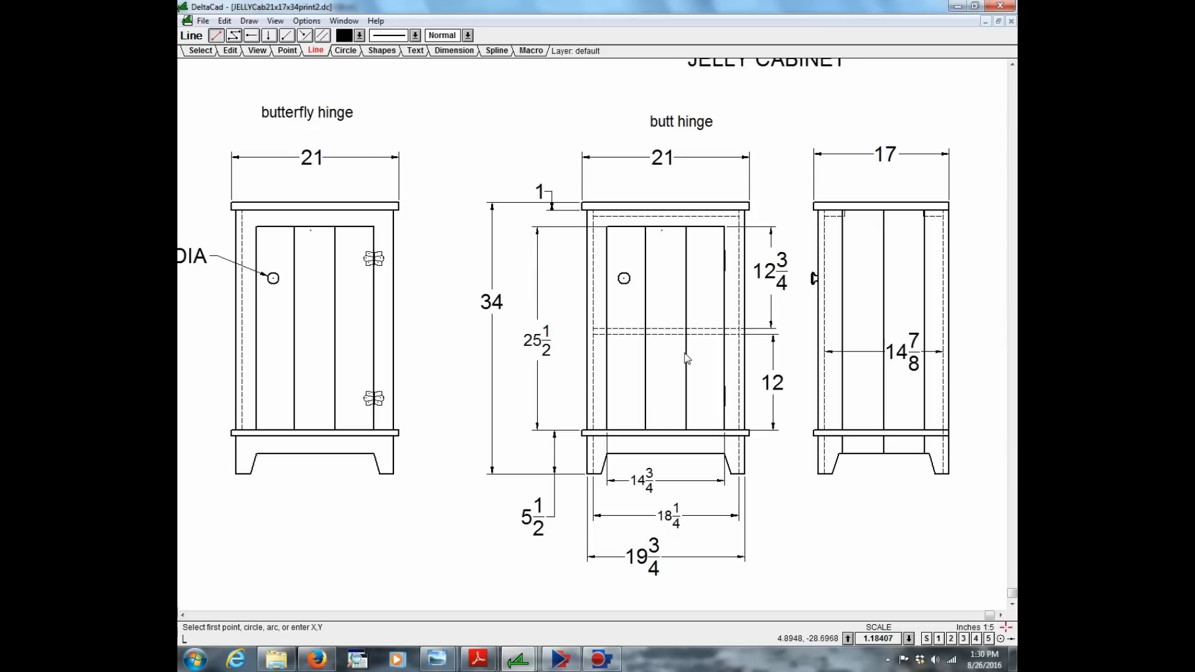
pyautogui.scroll(-1, 682, 354)
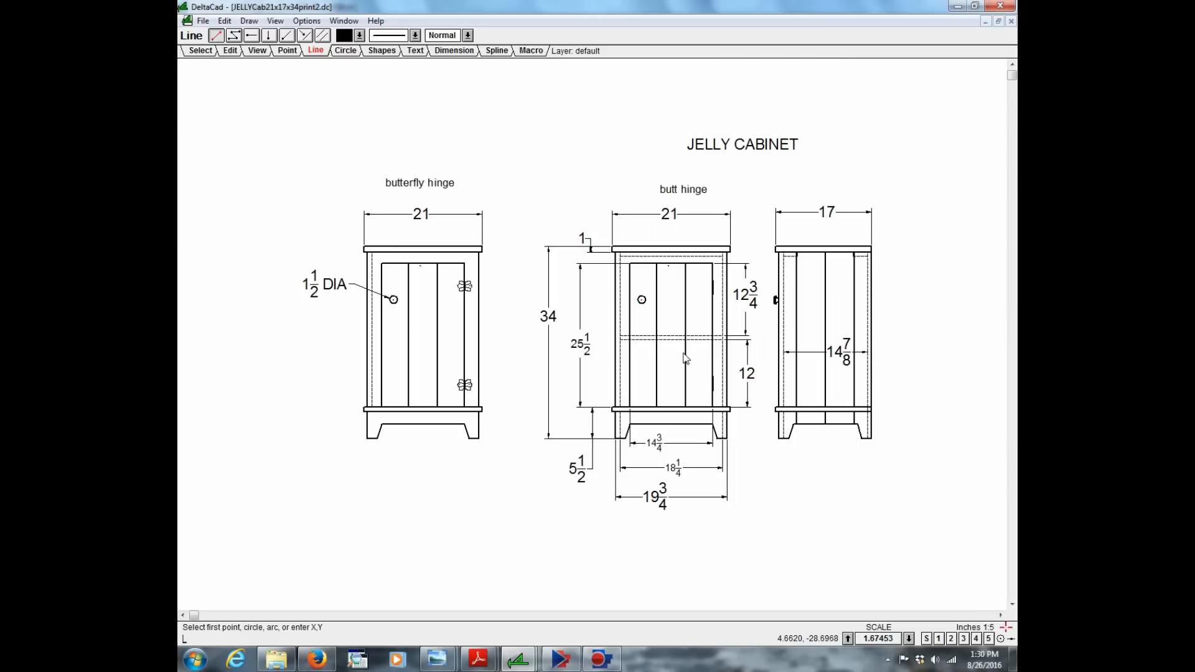
# - Bring up the knurled thumb knob drawing thumbknobSS2.dc and examine the knob and its threaded shaft
pyautogui.click(529, 664)
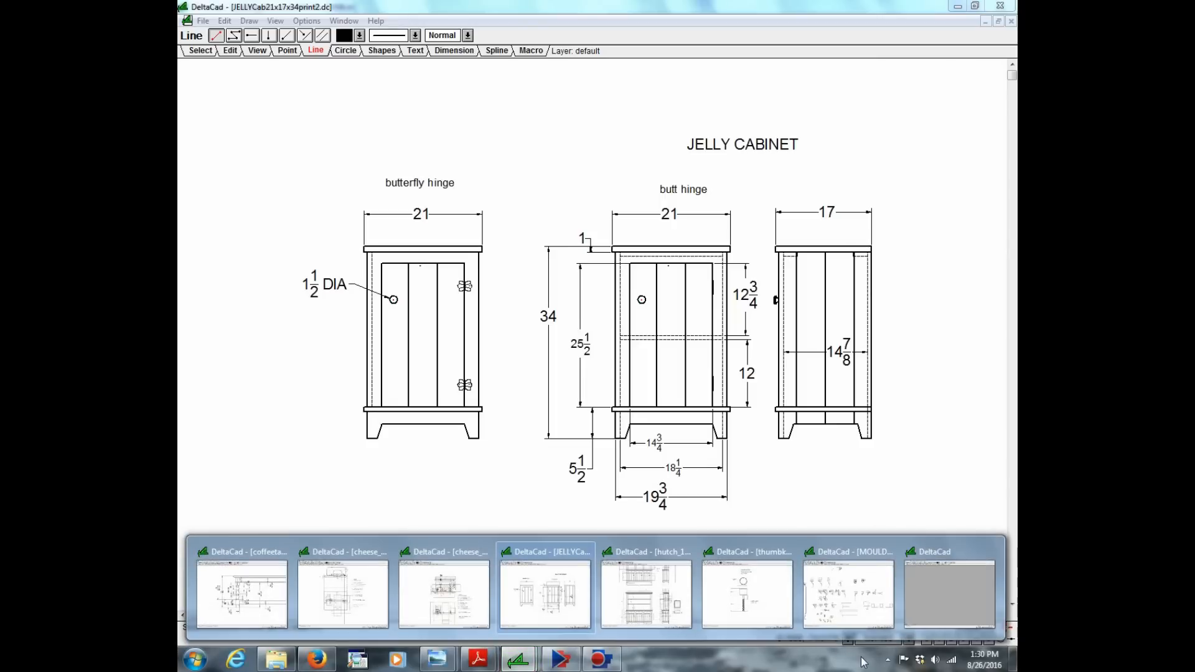
pyautogui.click(763, 607)
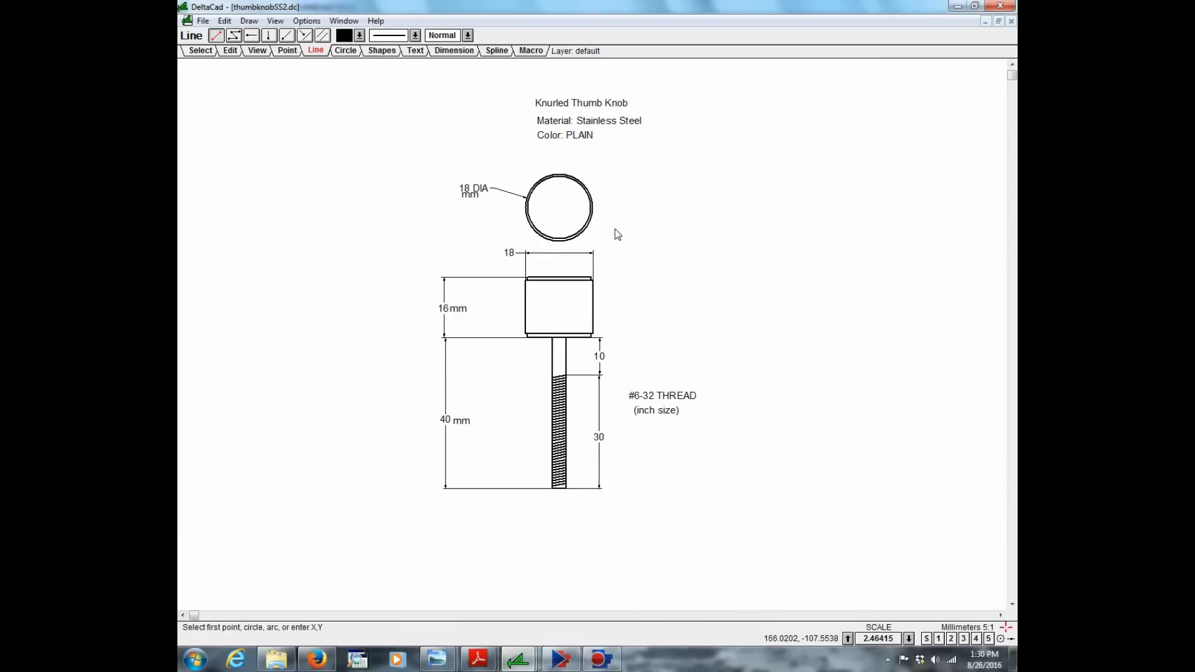
pyautogui.scroll(1, 601, 341)
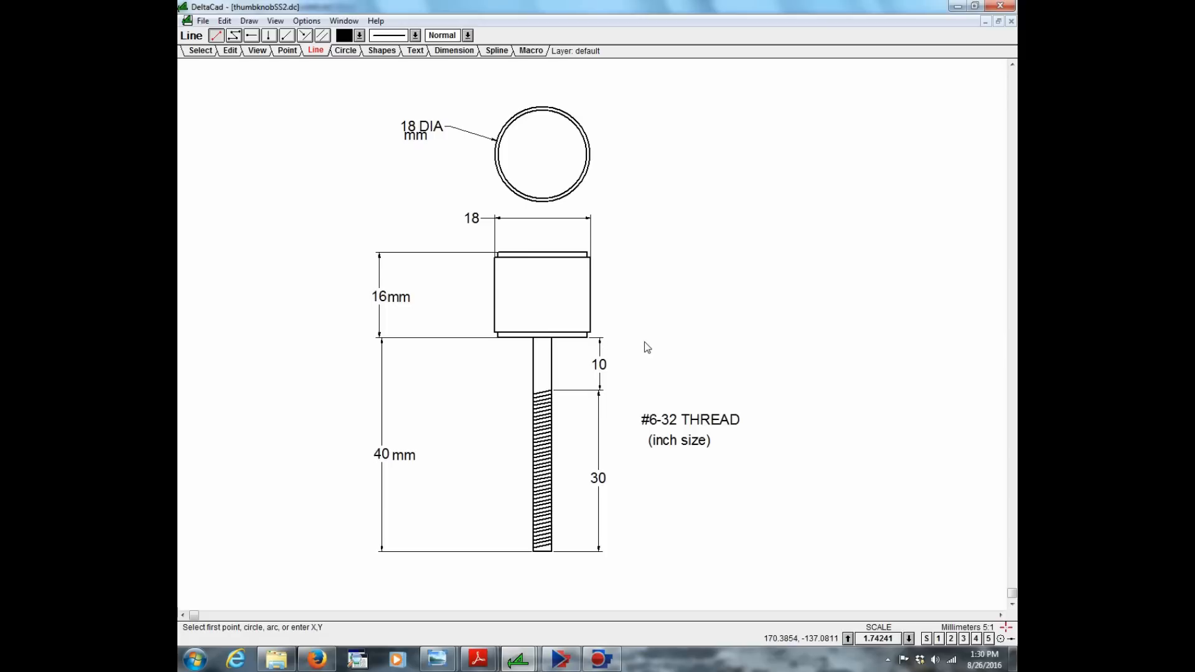
pyautogui.scroll(-1, 644, 342)
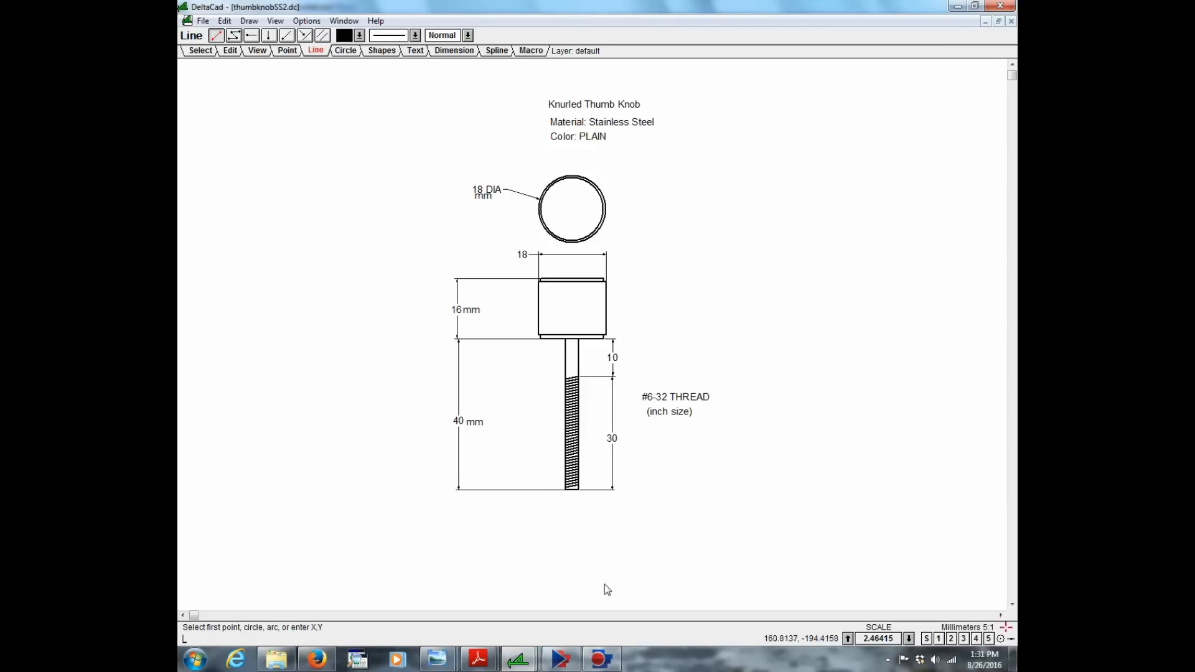
# - Bring up the drawing MOULDINGS_13.dc and examine the drip cap, shingle moulding, knob and hinge profiles
pyautogui.moveTo(526, 665)
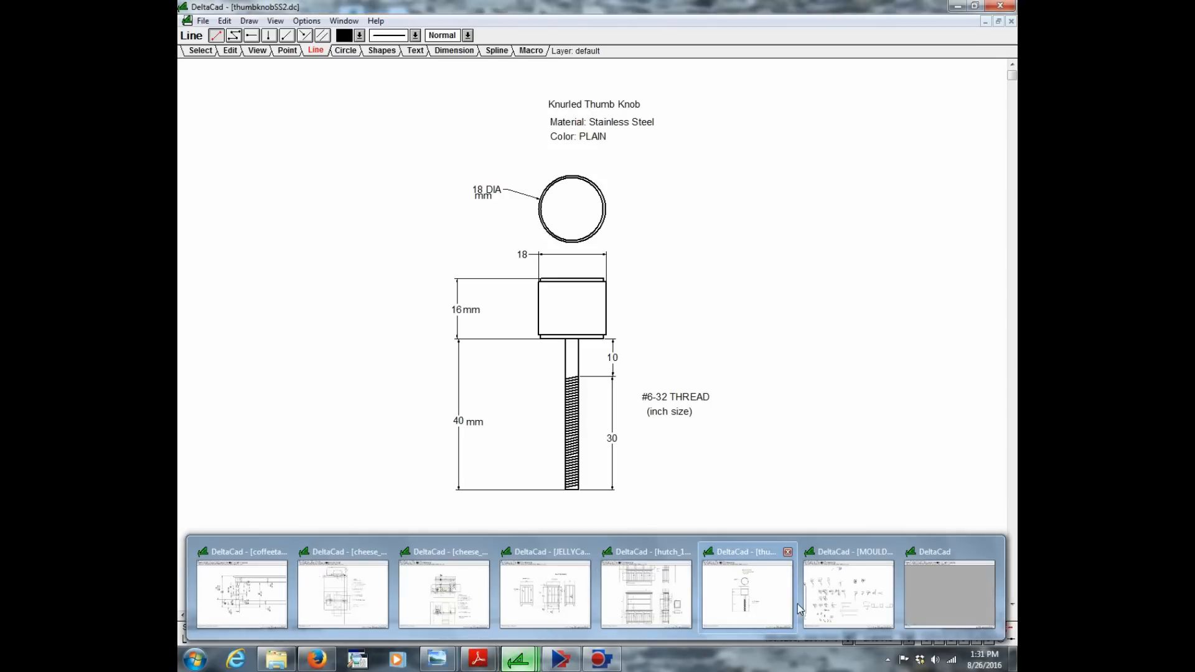
pyautogui.click(829, 610)
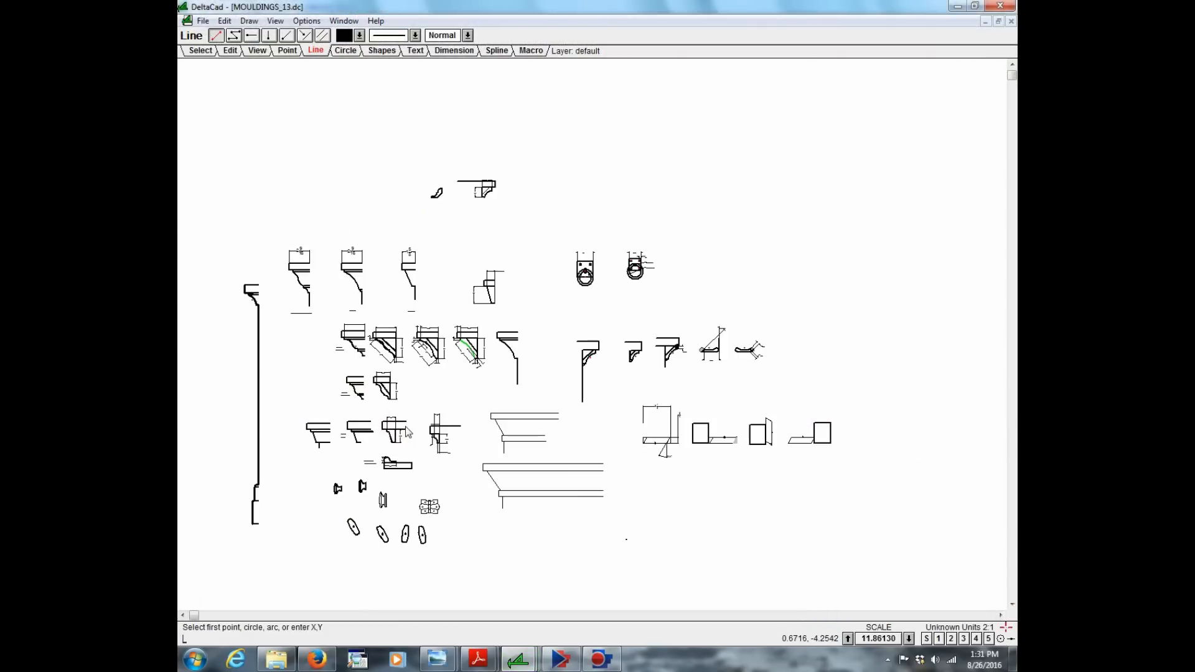
pyautogui.scroll(1, 333, 485)
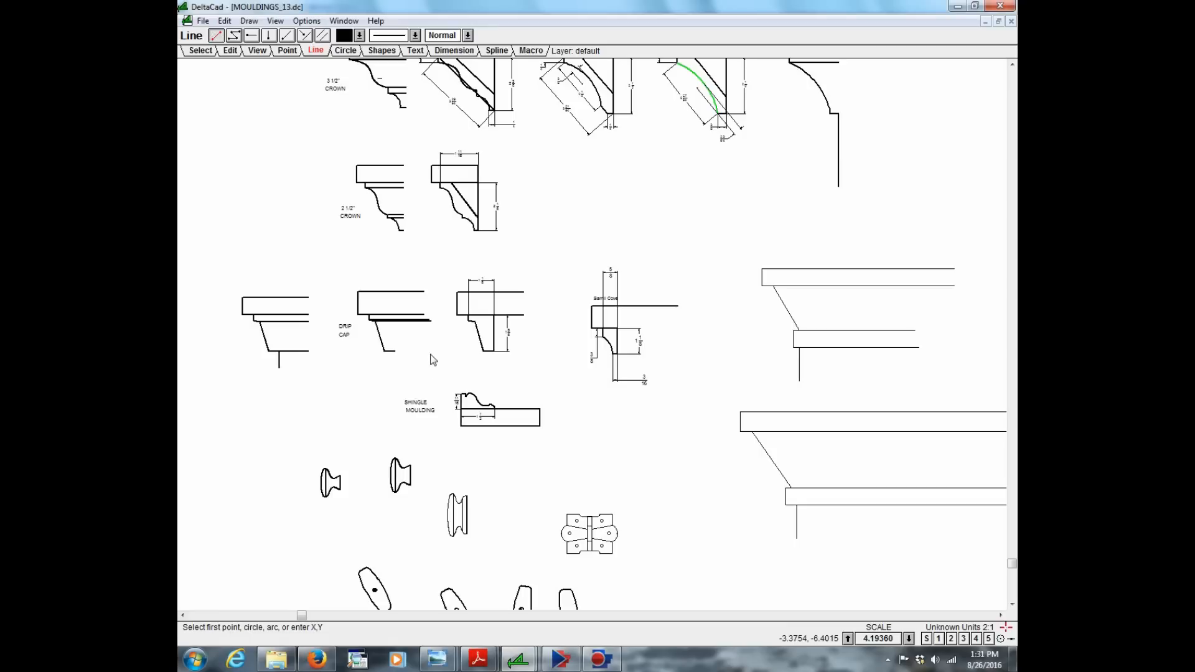
pyautogui.scroll(1, 489, 453)
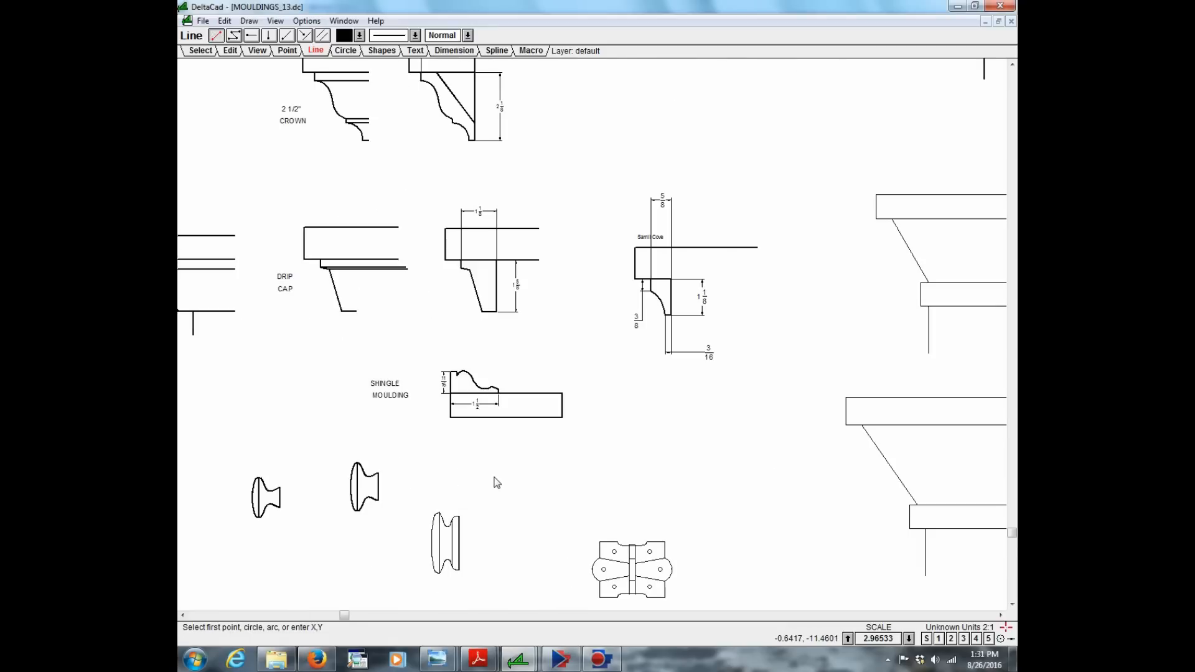
pyautogui.scroll(-1, 570, 491)
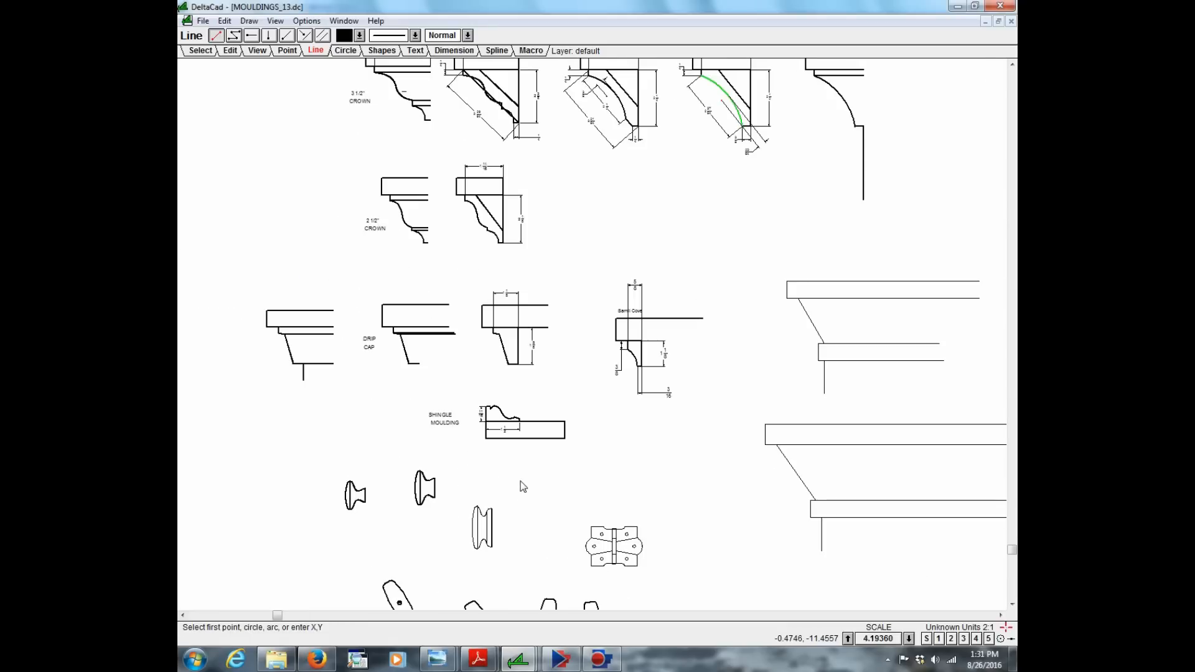
# - Examine the crown and cove moulding profiles with their dimensions, including the profile with the green arc
pyautogui.click(554, 352)
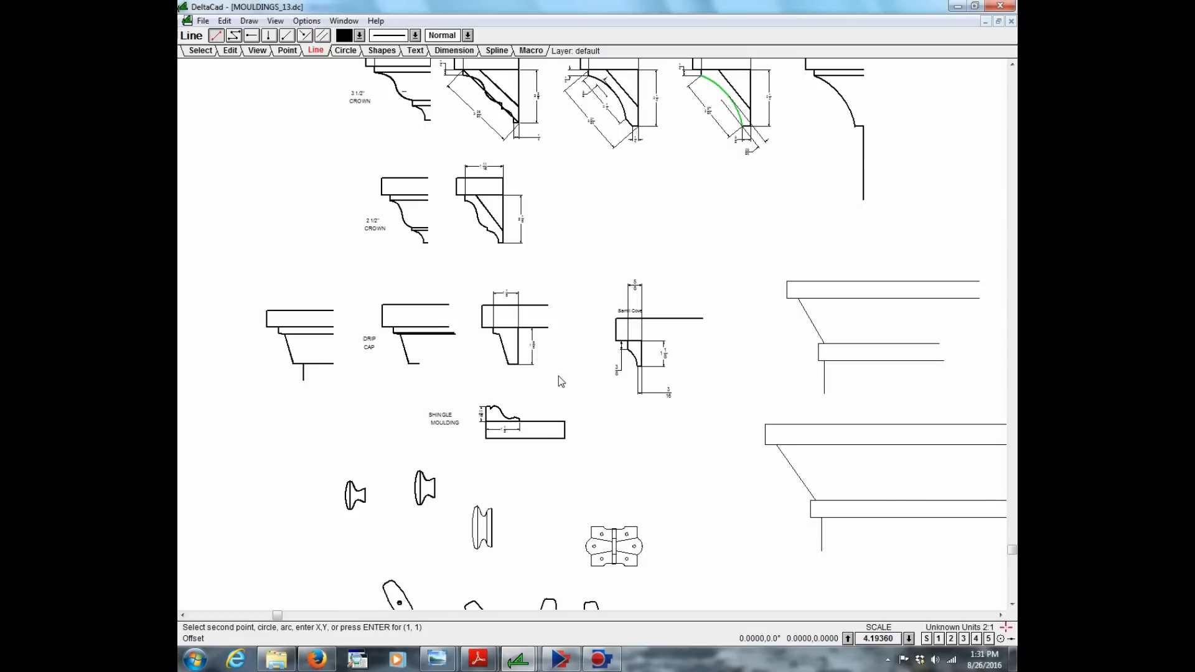
pyautogui.scroll(4, 558, 376)
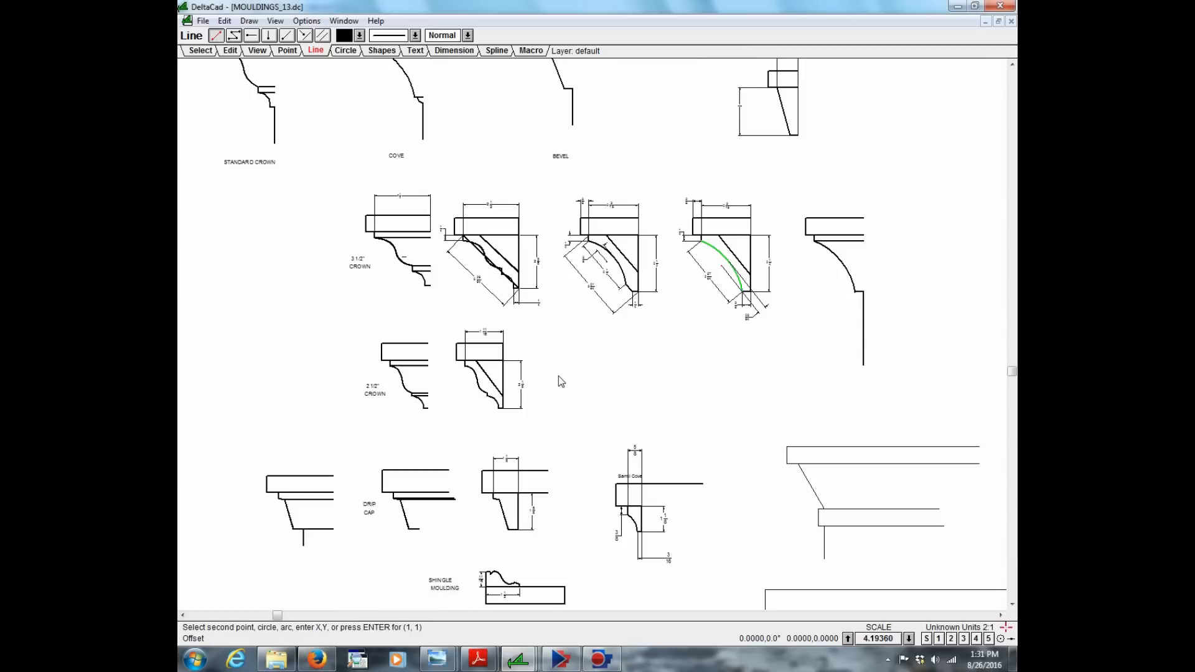
pyautogui.press('Escape')
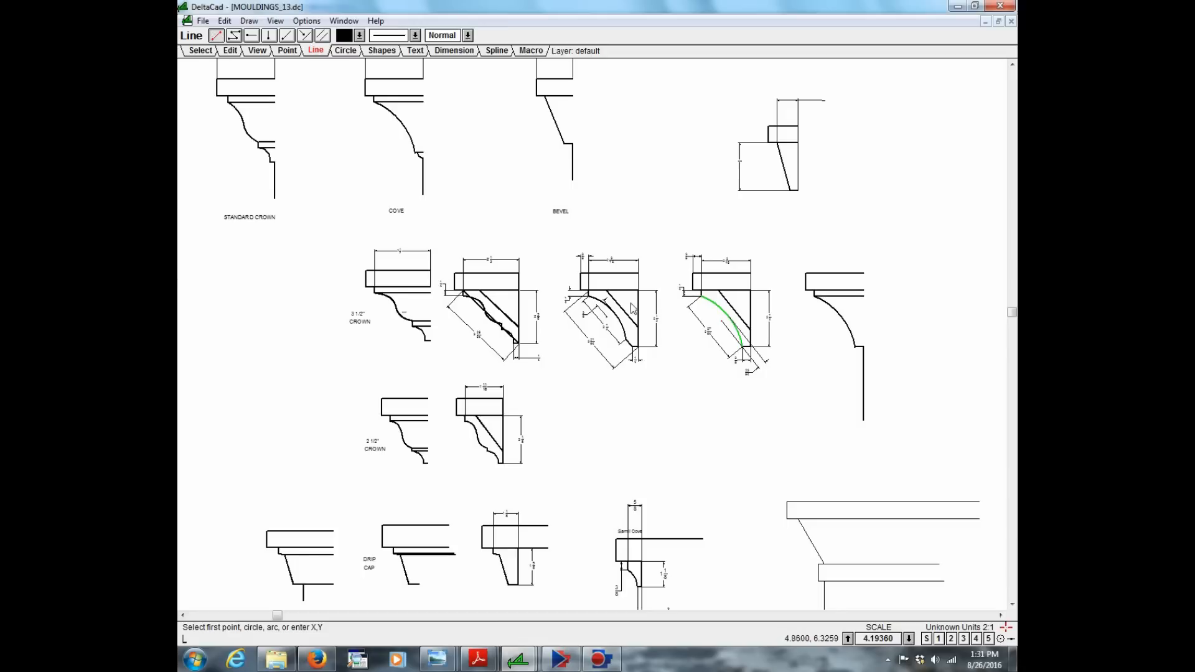
pyautogui.scroll(2, 653, 312)
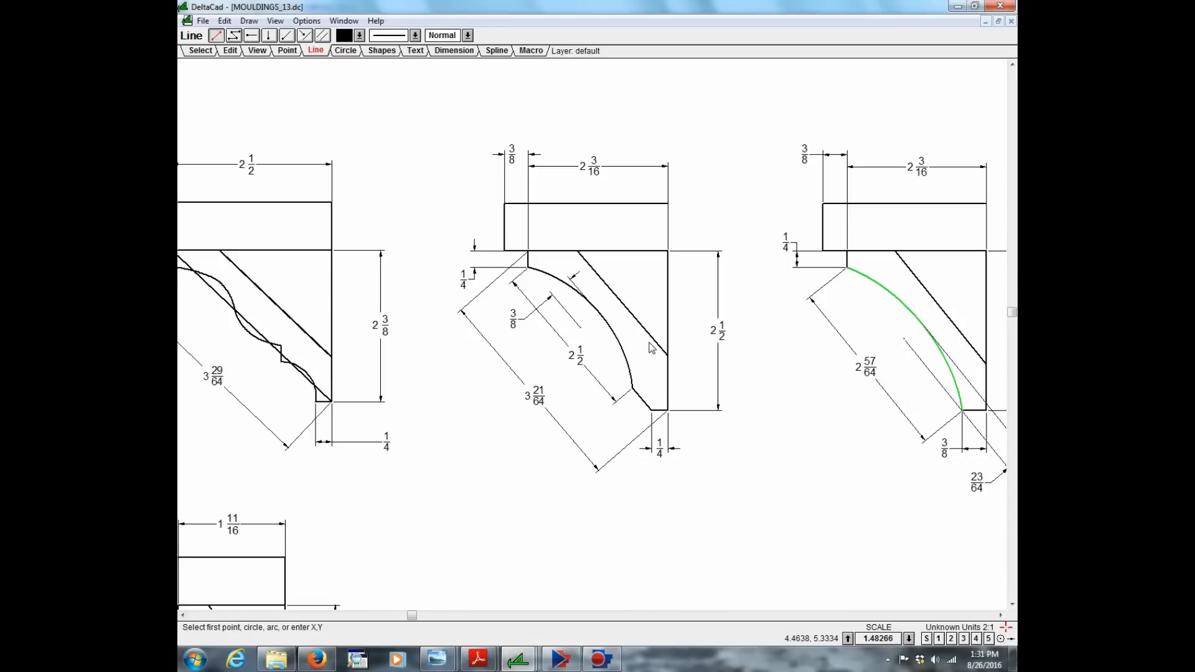
pyautogui.scroll(-1, 651, 349)
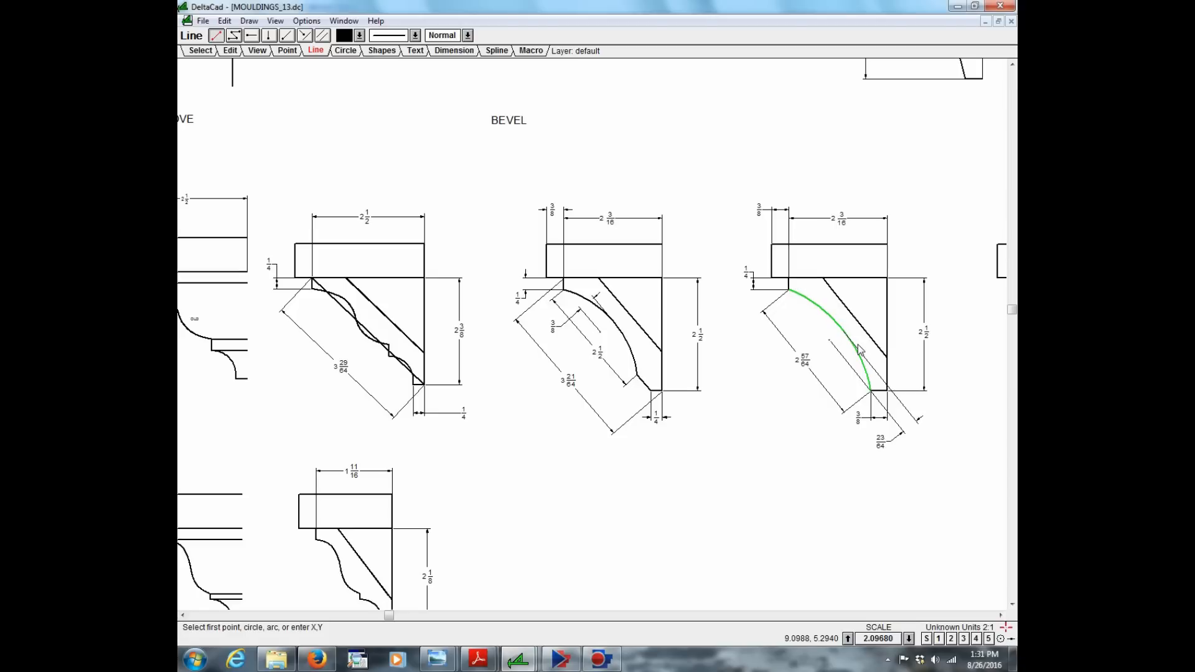
pyautogui.write('L')
pyautogui.scroll(-1, 399, 360)
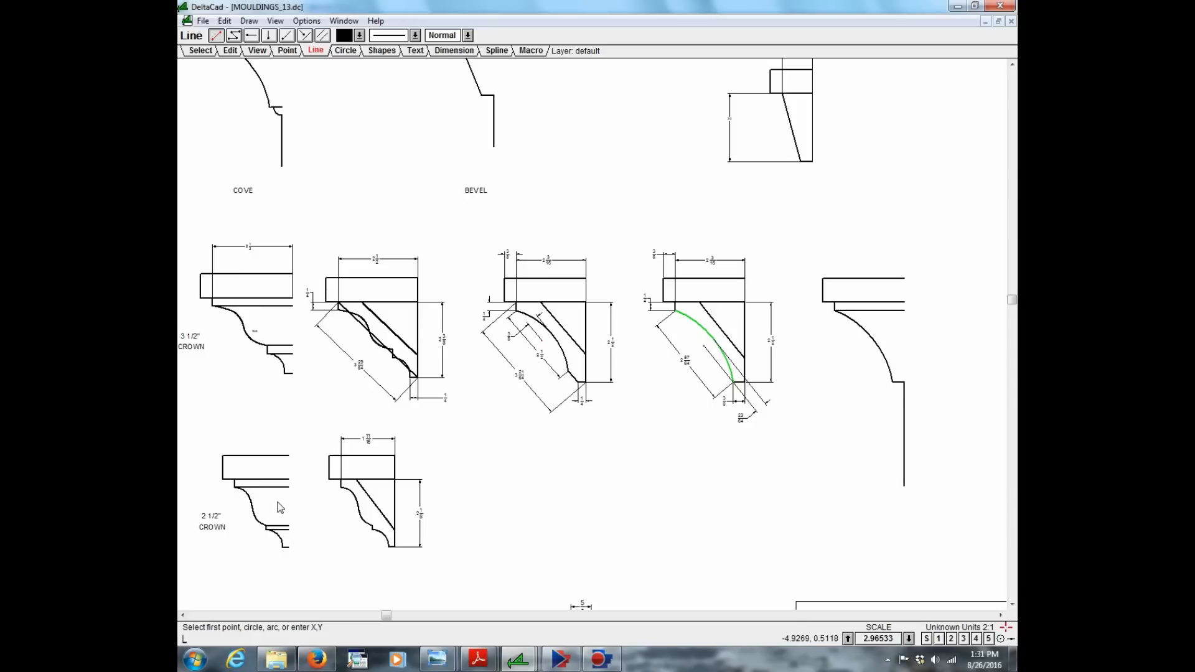
pyautogui.scroll(-2, 280, 508)
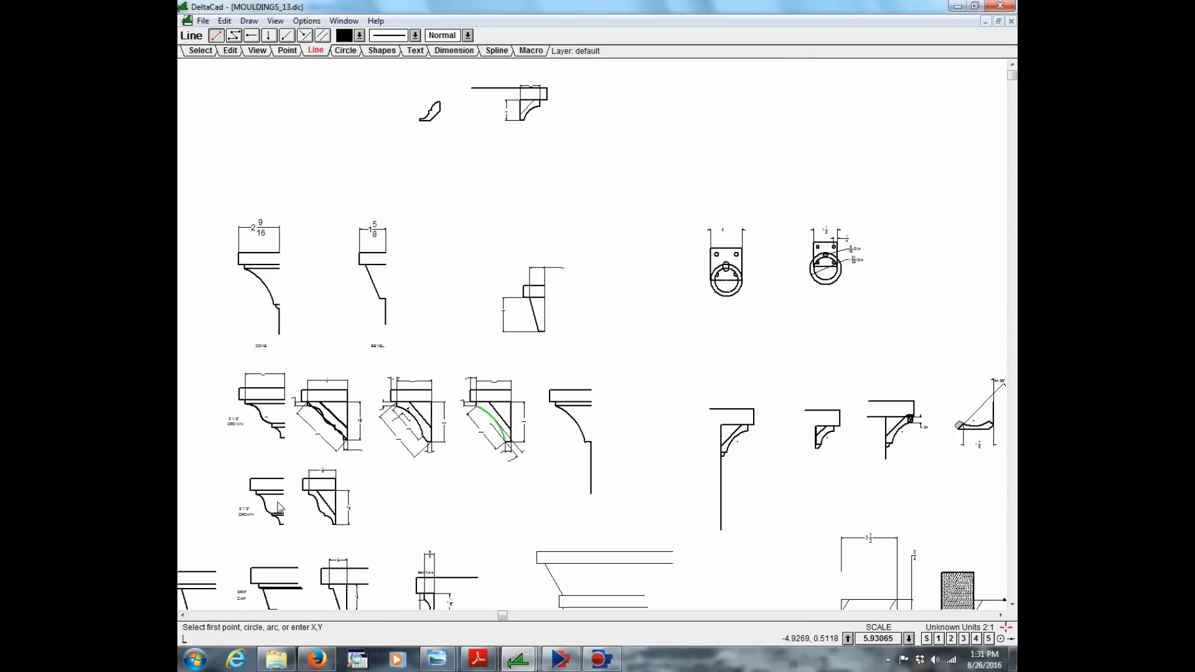
# - Survey the full sheet of moulding, knob and hinge profiles in MOULDINGS_13.dc, including the tall profile at its far end
pyautogui.write('L')
pyautogui.scroll(-1, 286, 502)
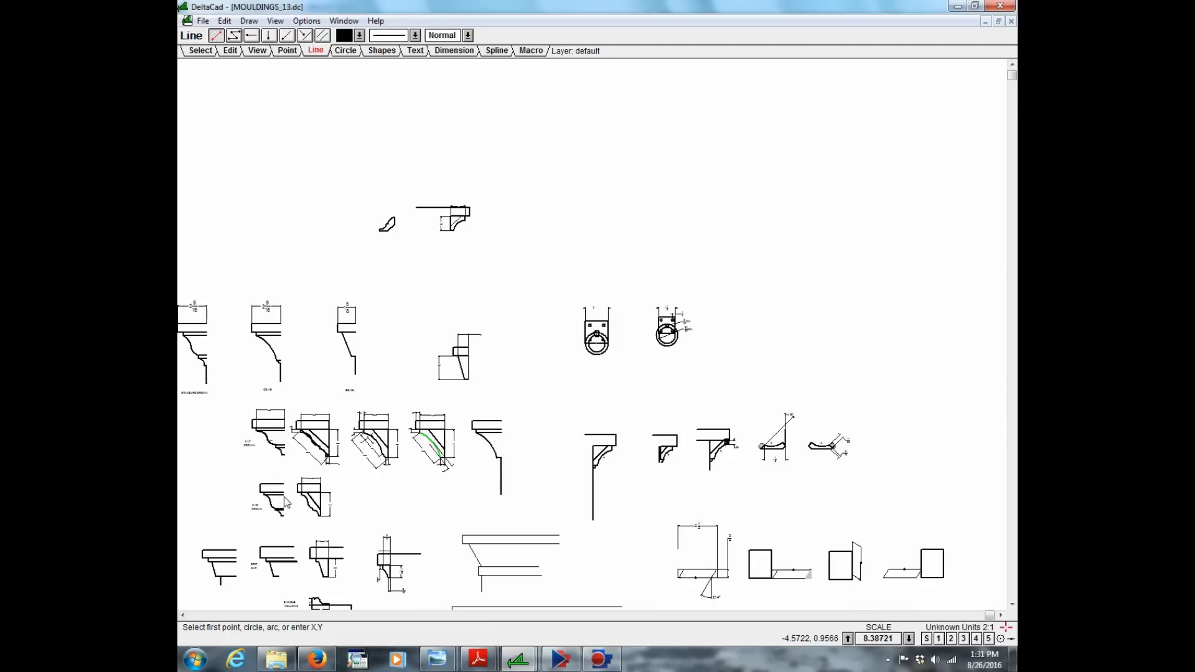
pyautogui.scroll(-1, 284, 497)
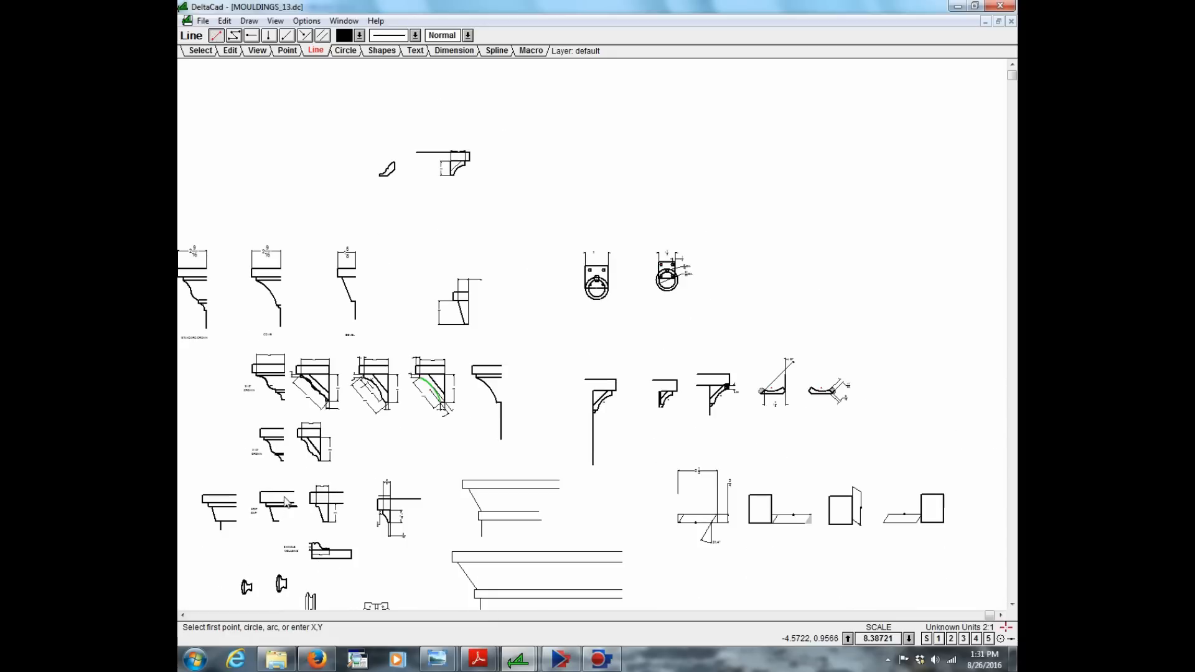
pyautogui.click(184, 614)
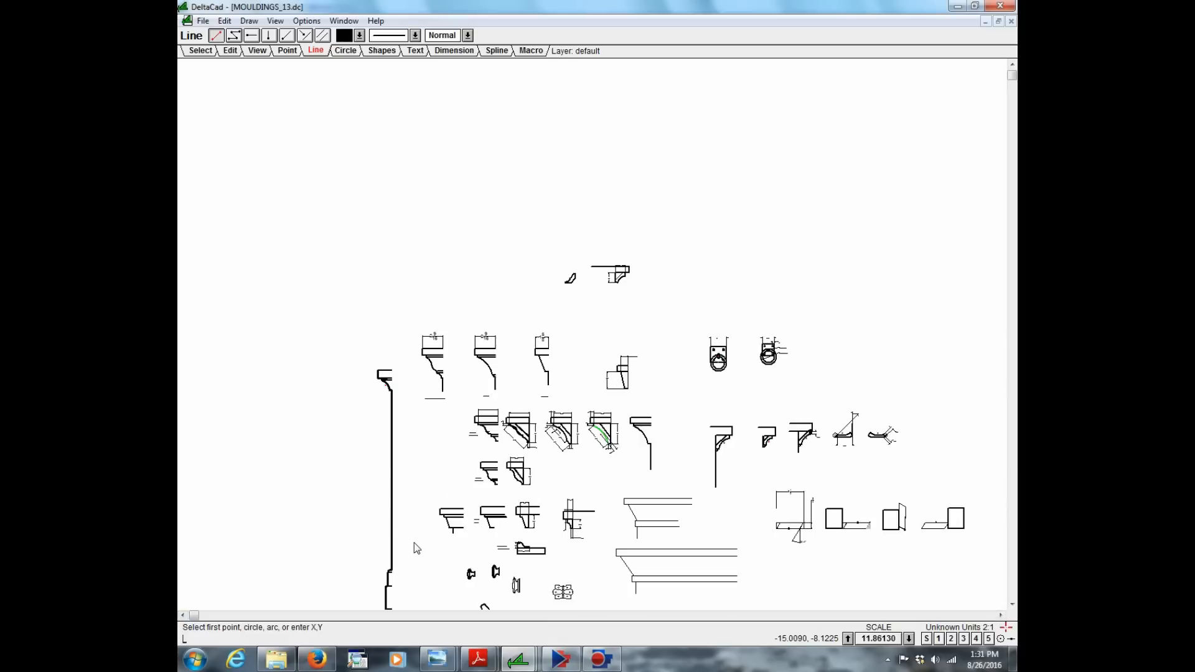
pyautogui.scroll(-1, 414, 543)
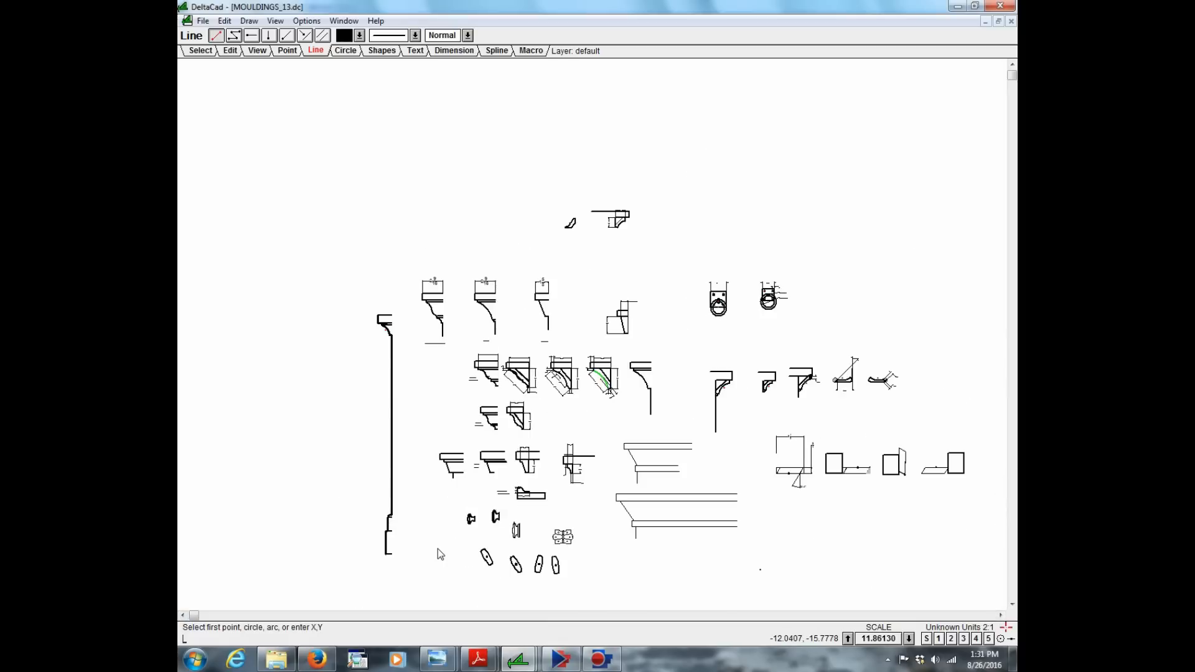
pyautogui.write('L')
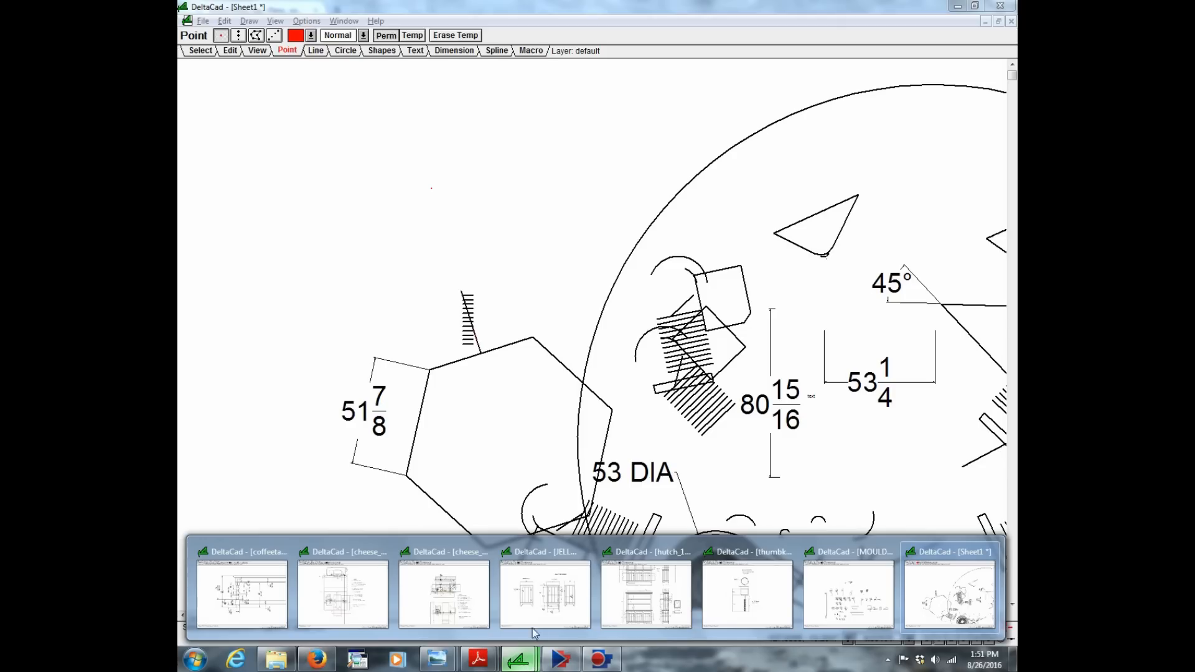
# - Switch to the jelly cabinet drawing and move the knob-side half of the butterfly-hinge front view by an offset of -6,0
pyautogui.click(540, 601)
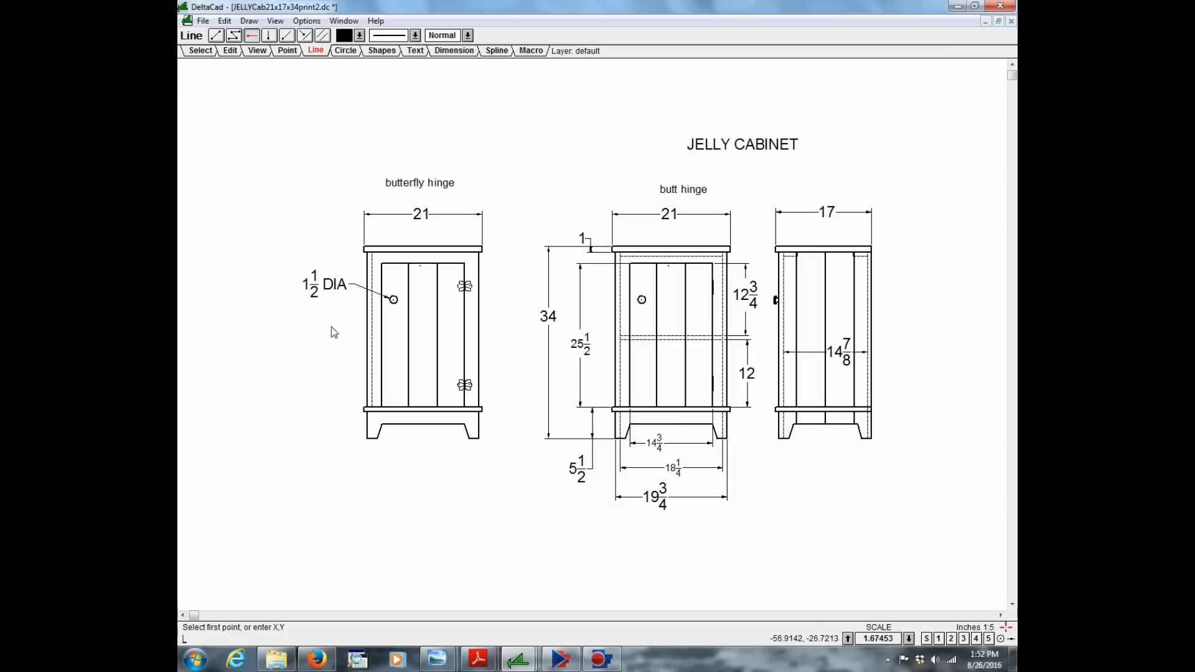
pyautogui.scroll(1, 328, 318)
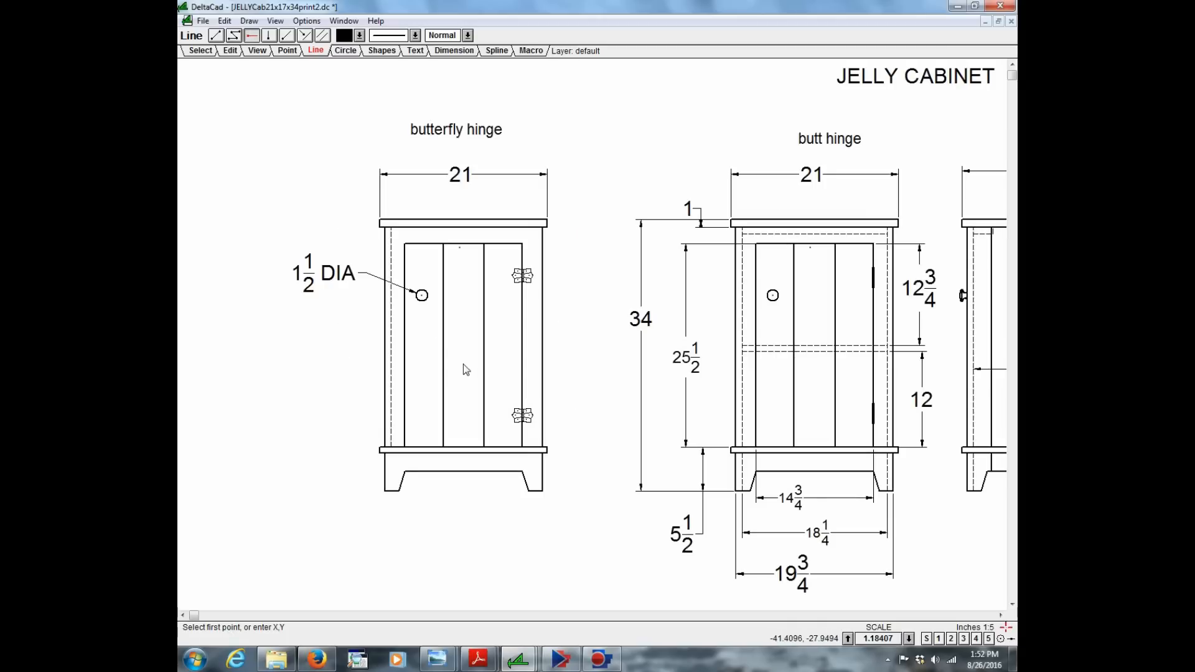
pyautogui.click(200, 50)
pyautogui.click(312, 140)
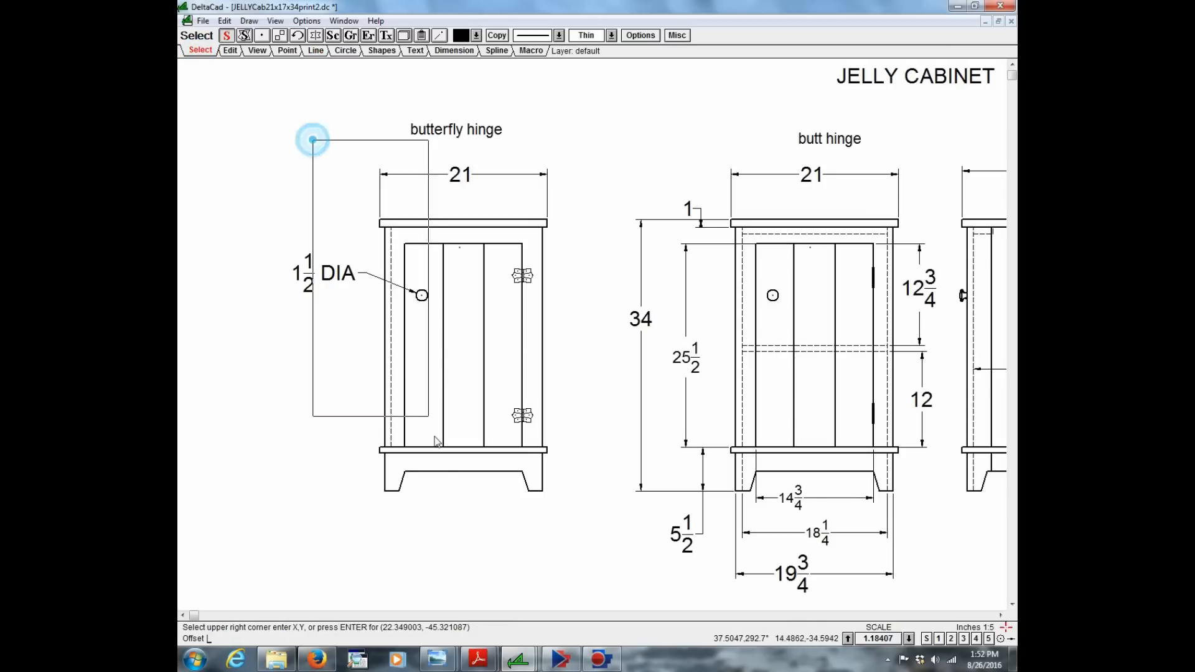
pyautogui.click(435, 506)
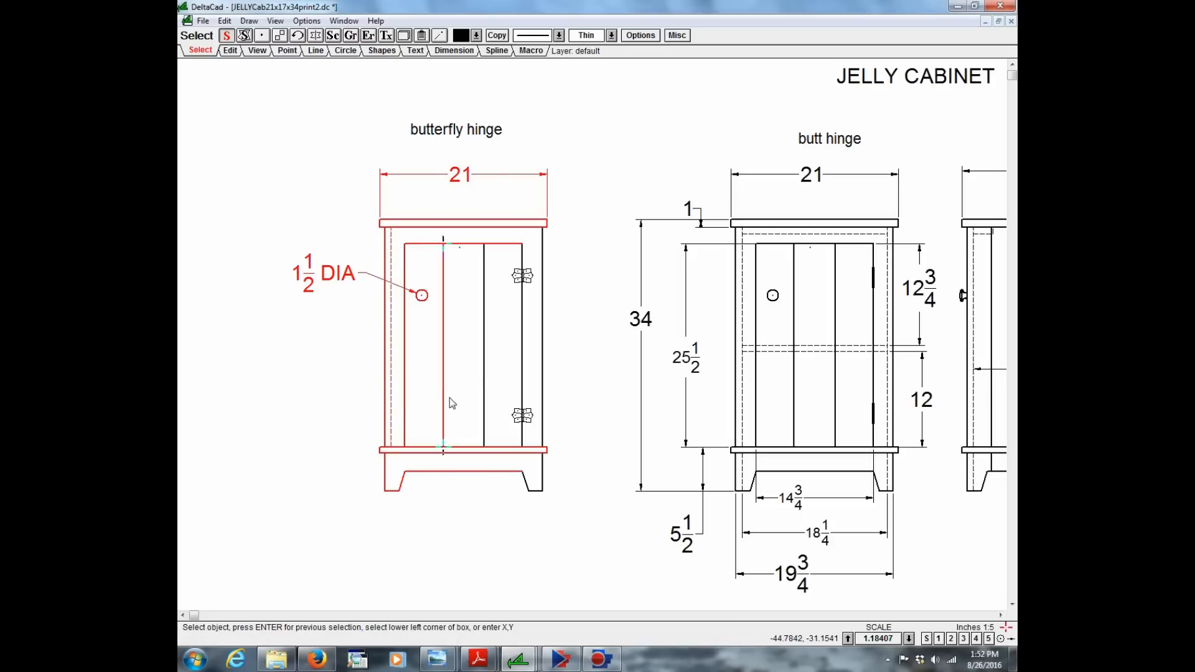
pyautogui.click(280, 36)
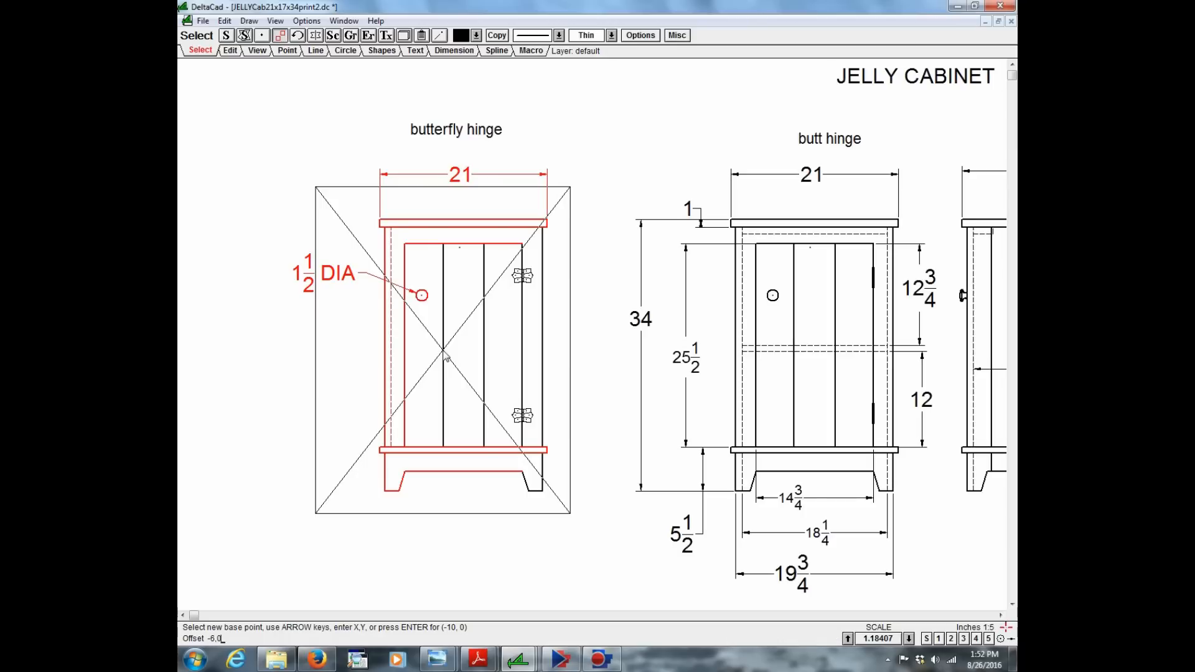
pyautogui.press('Return')
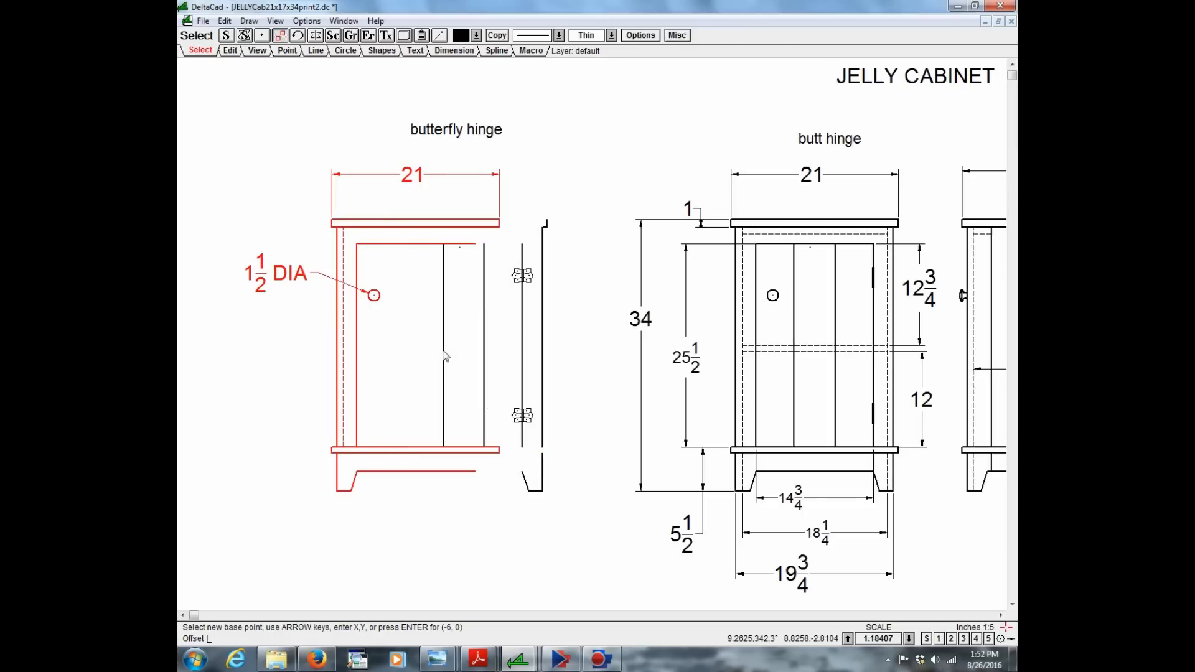
pyautogui.press('Escape')
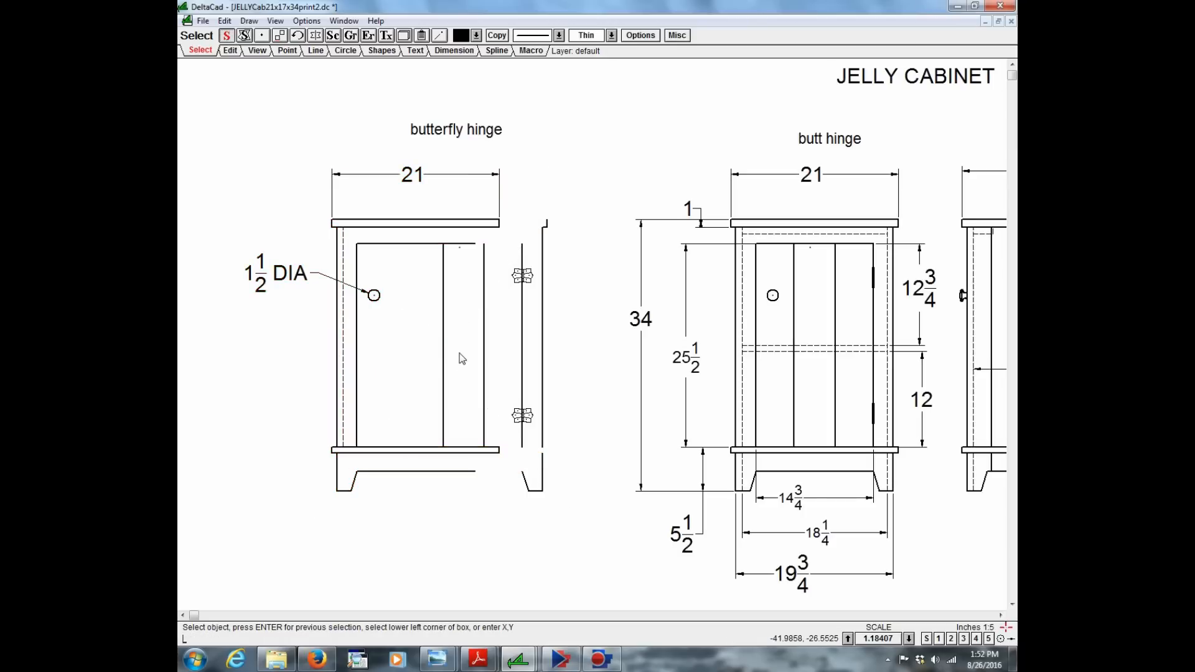
# - Move the open endpoints of the cabinet top and the door's upper edge by 6,0 to close the gaps on the hinge side
pyautogui.click(230, 50)
pyautogui.click(250, 35)
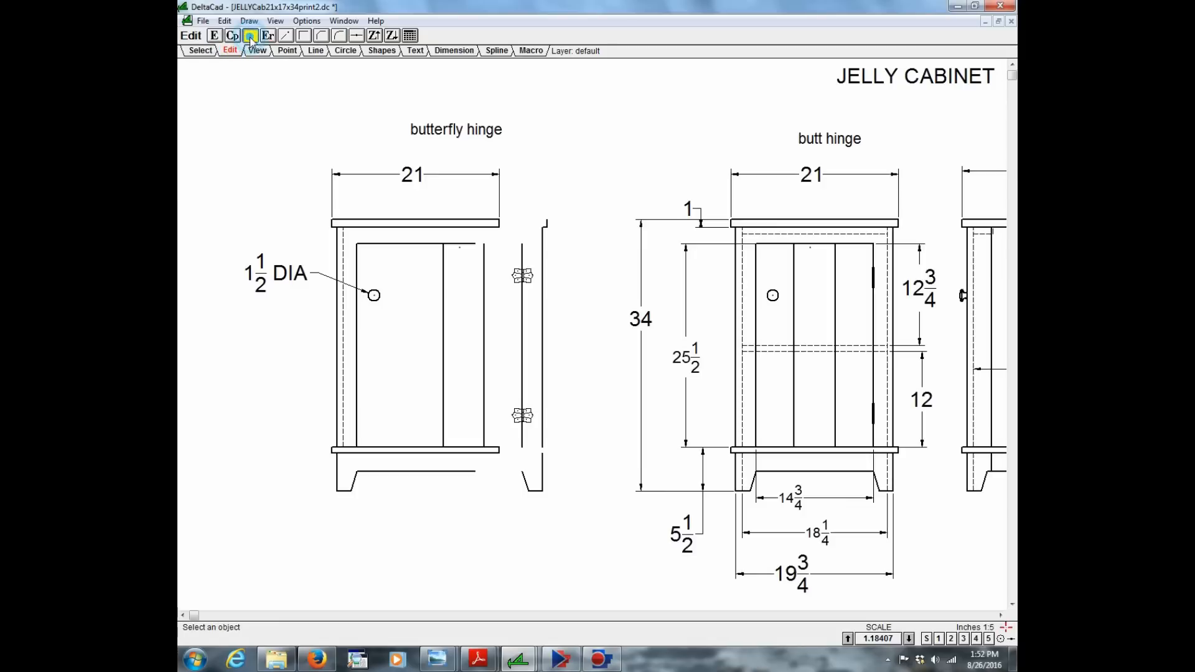
pyautogui.click(498, 224)
pyautogui.scroll(1, 499, 225)
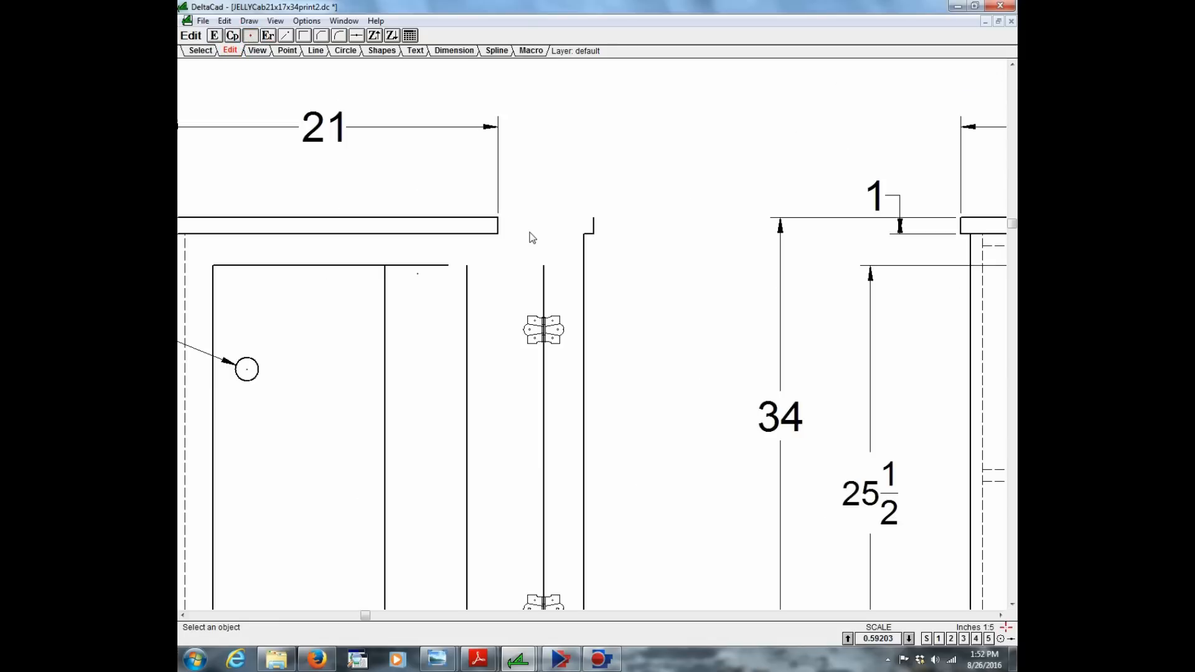
pyautogui.click(498, 234)
pyautogui.click(591, 234)
pyautogui.click(499, 218)
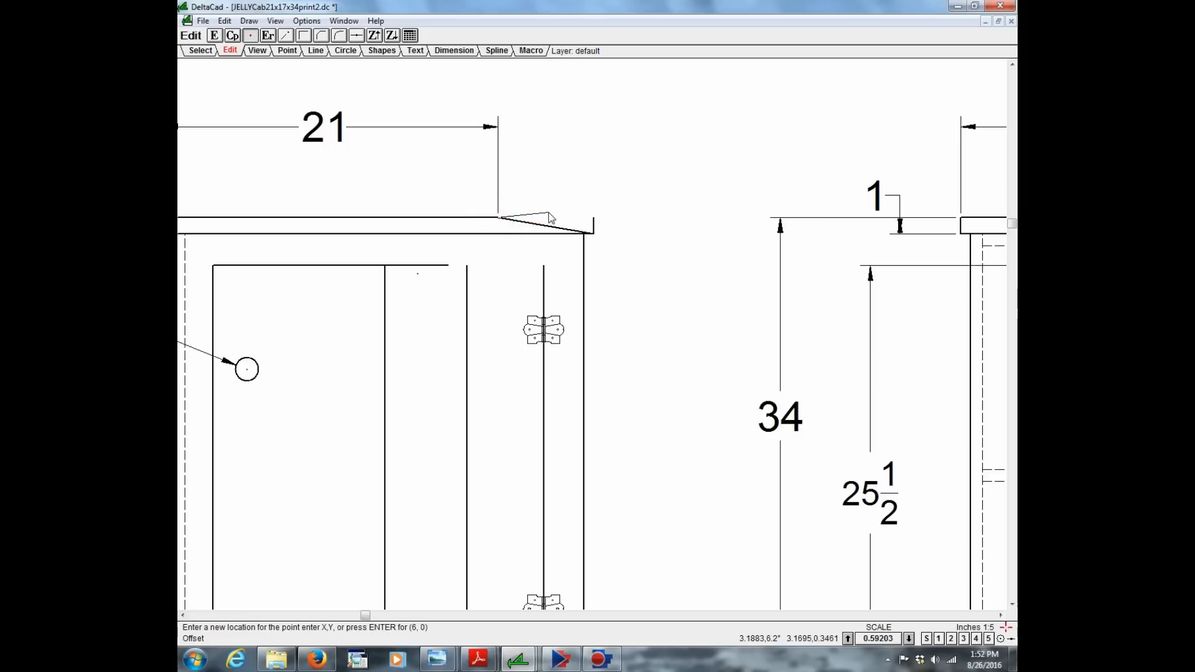
pyautogui.press('Return')
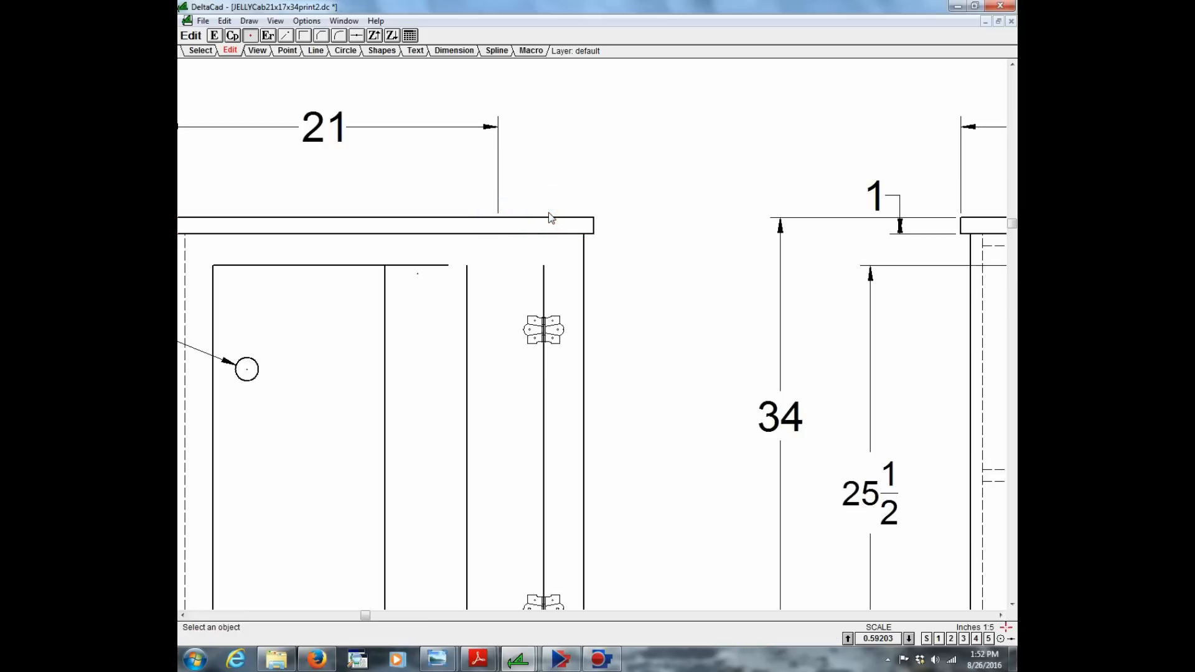
pyautogui.click(448, 266)
pyautogui.click(467, 267)
# - Move the open endpoints of the base moulding and the apron line by 6,0 to rejoin the hinge-side foot
pyautogui.scroll(-5, 473, 272)
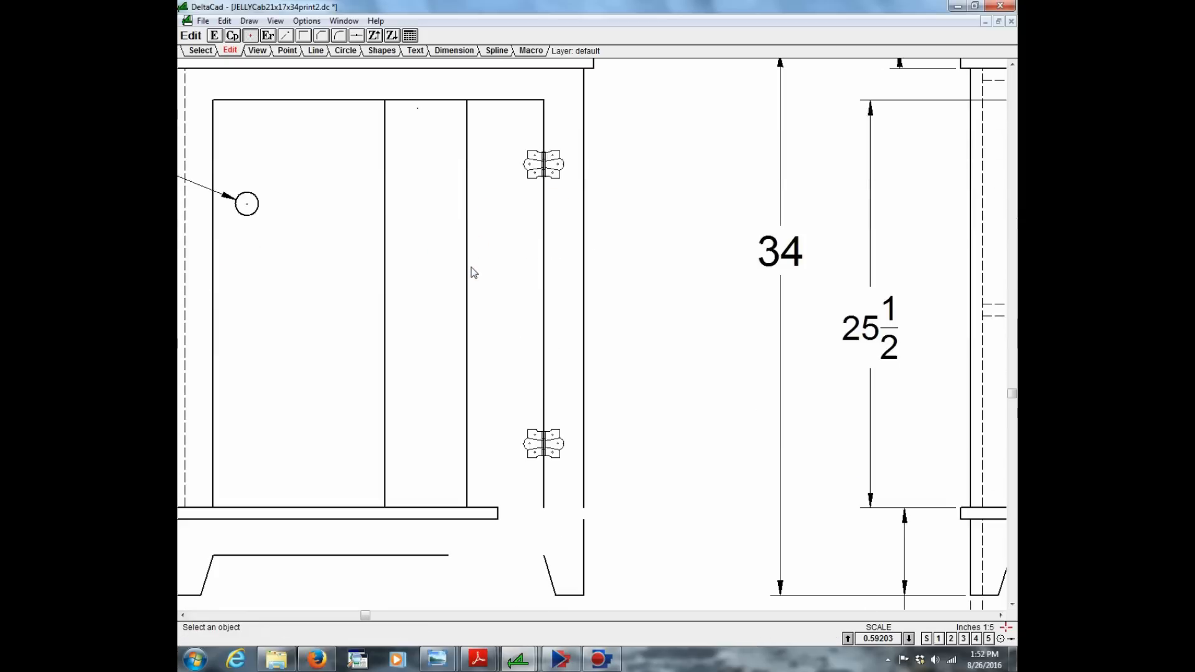
pyautogui.click(510, 410)
pyautogui.click(497, 409)
pyautogui.rightClick(504, 414)
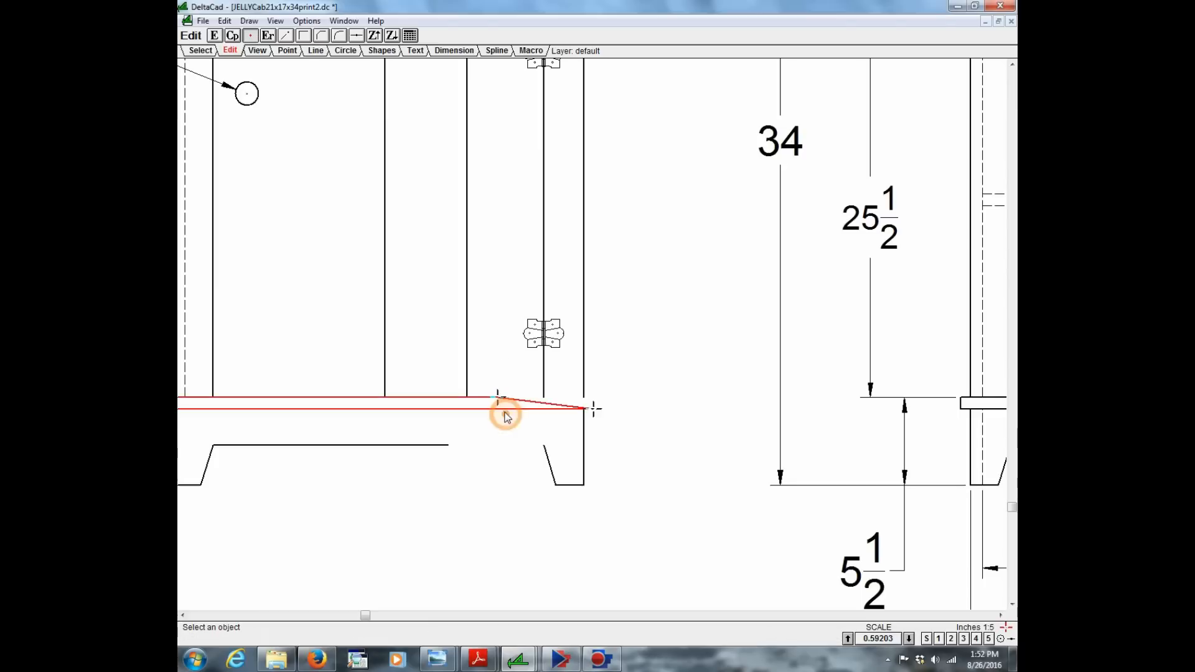
pyautogui.click(499, 397)
pyautogui.rightClick(503, 389)
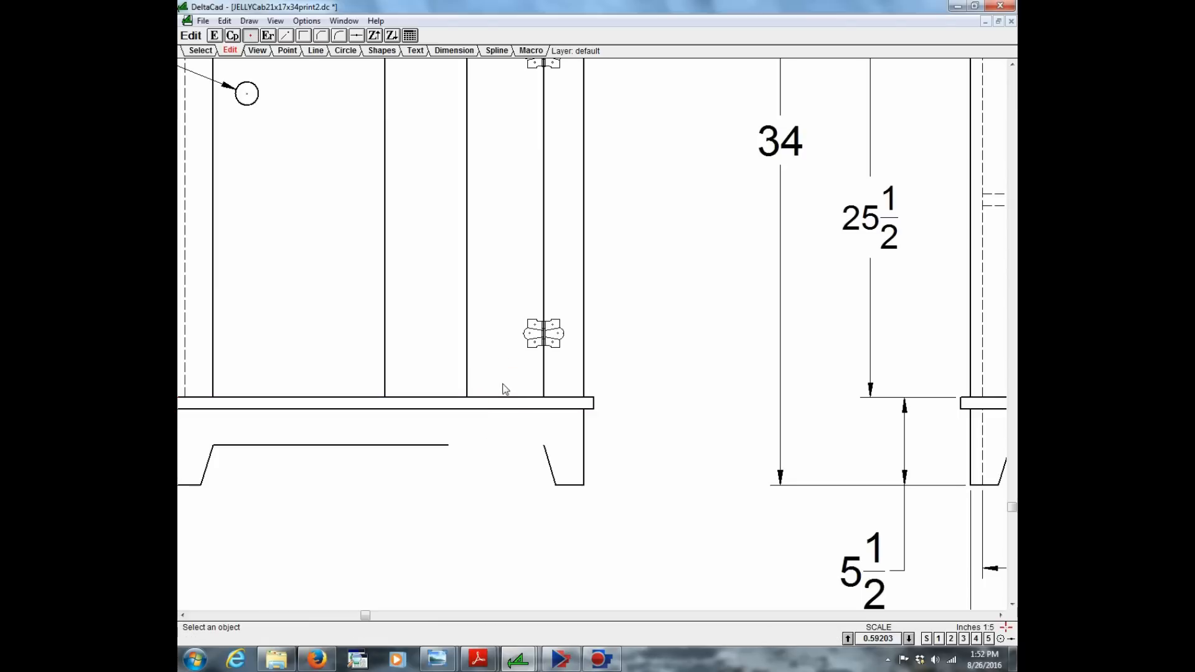
pyautogui.click(448, 446)
pyautogui.click(448, 446)
pyautogui.rightClick(469, 451)
pyautogui.scroll(-2, 470, 450)
pyautogui.scroll(2, 330, 284)
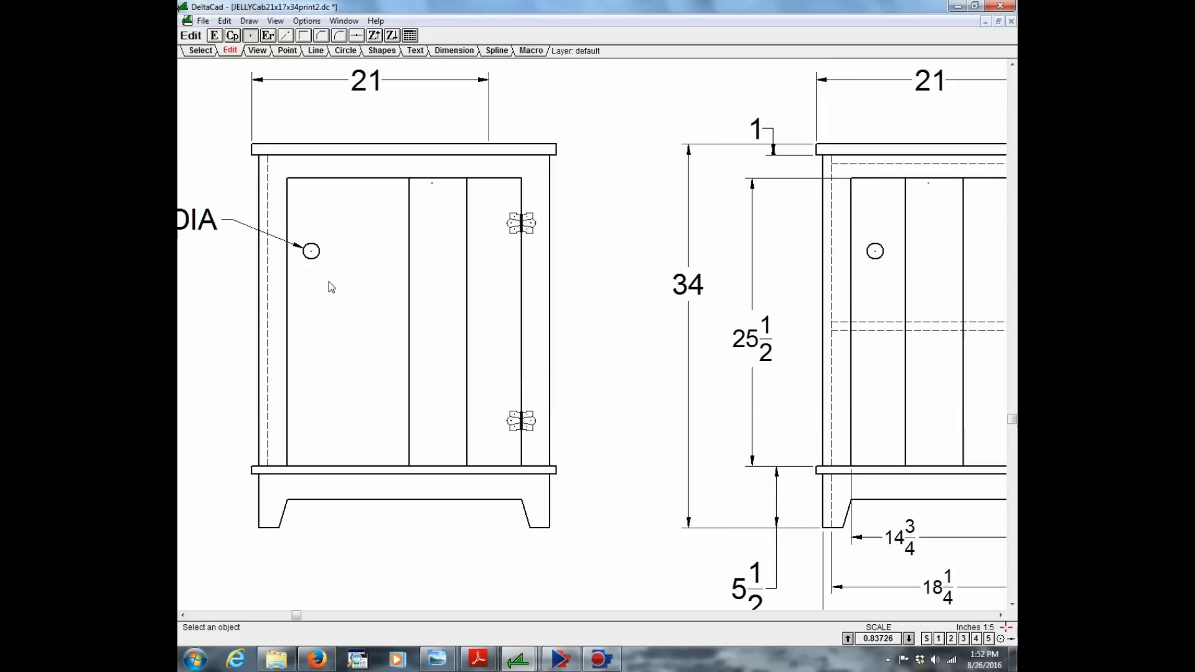
# - Erase the two old board lines and the small point inside the widened door
pyautogui.click(268, 35)
pyautogui.click(409, 231)
pyautogui.click(467, 250)
pyautogui.click(432, 184)
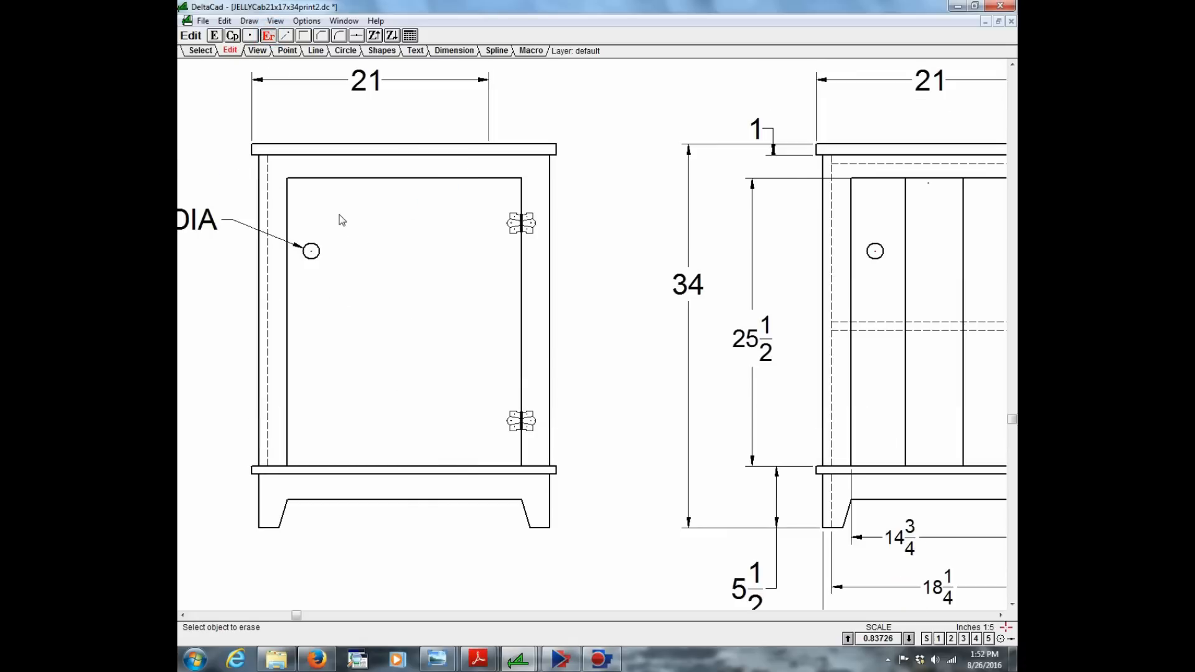
pyautogui.click(409, 317)
# - Place four evenly spaced temporary points between the two upper corners of the door
pyautogui.click(286, 52)
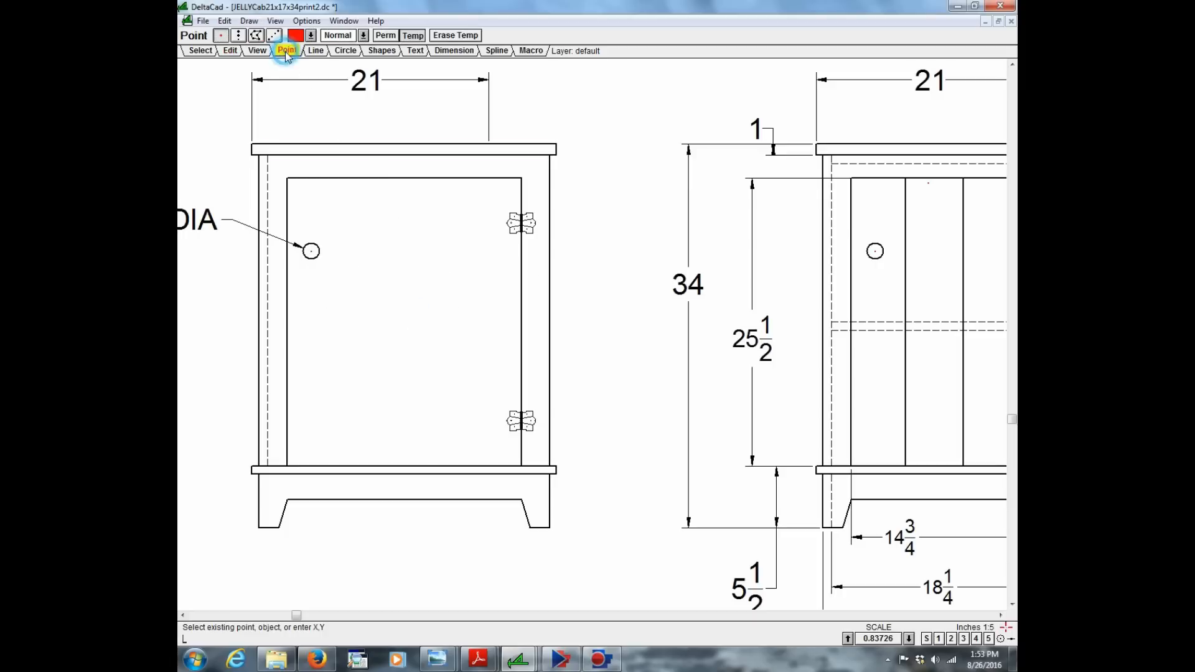
pyautogui.click(287, 178)
pyautogui.click(522, 178)
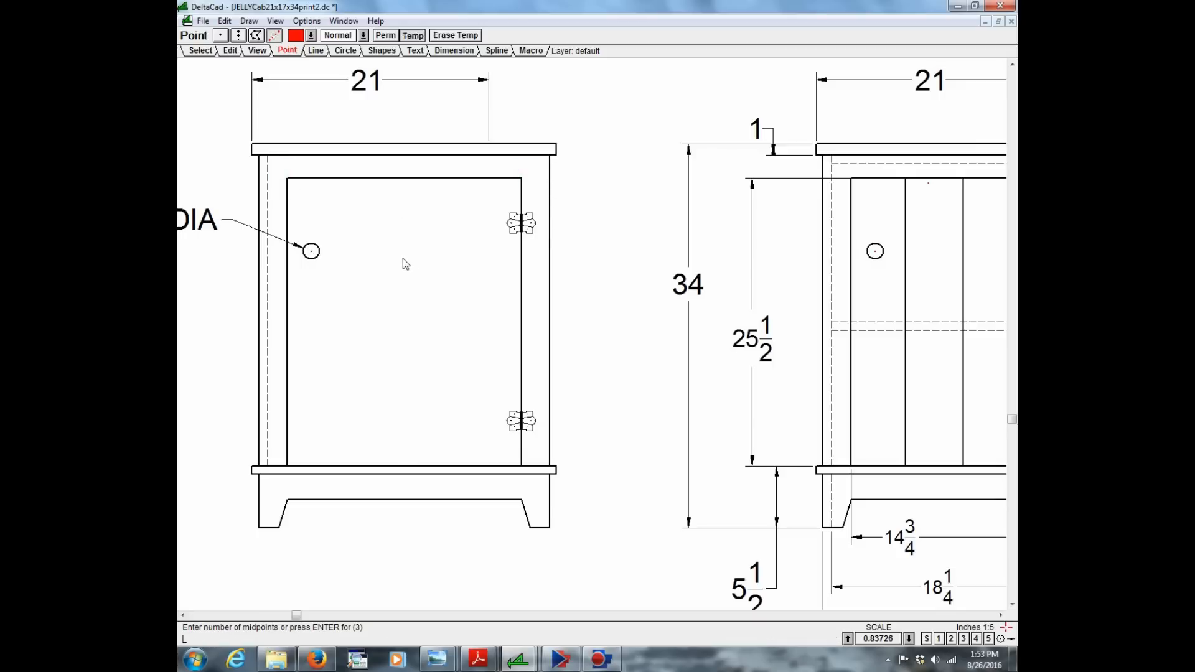
pyautogui.rightClick(402, 259)
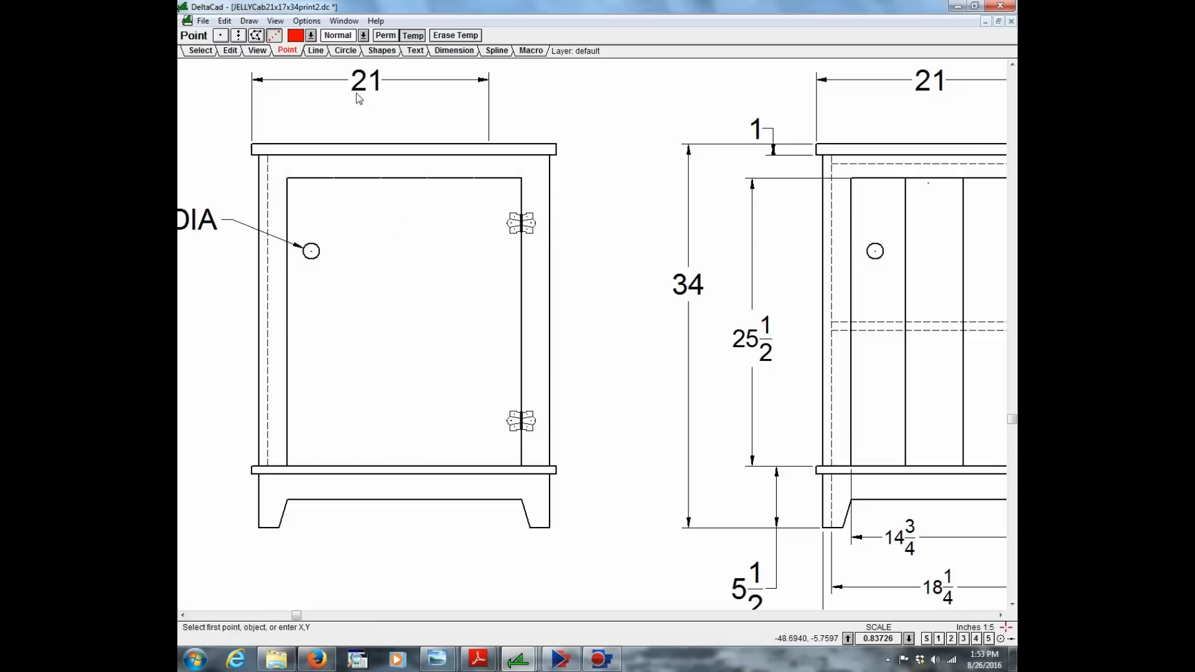
# - Draw four lines parallel to the door's hinge edge through the division points, splitting the door into five equal boards
pyautogui.click(316, 50)
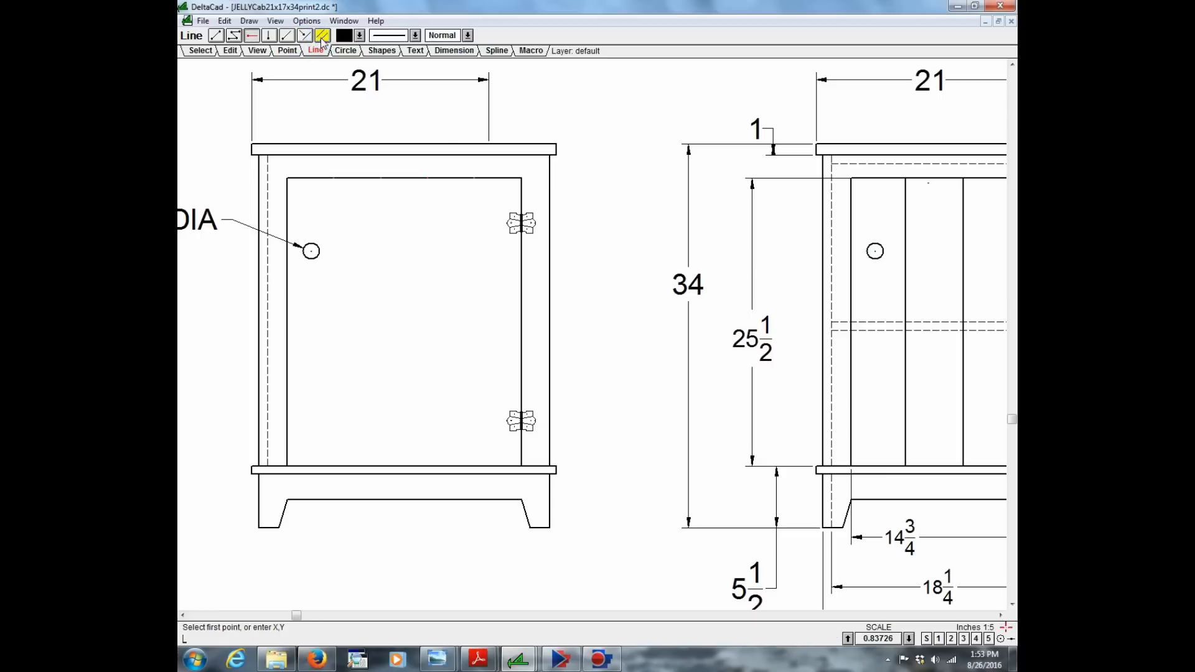
pyautogui.click(524, 293)
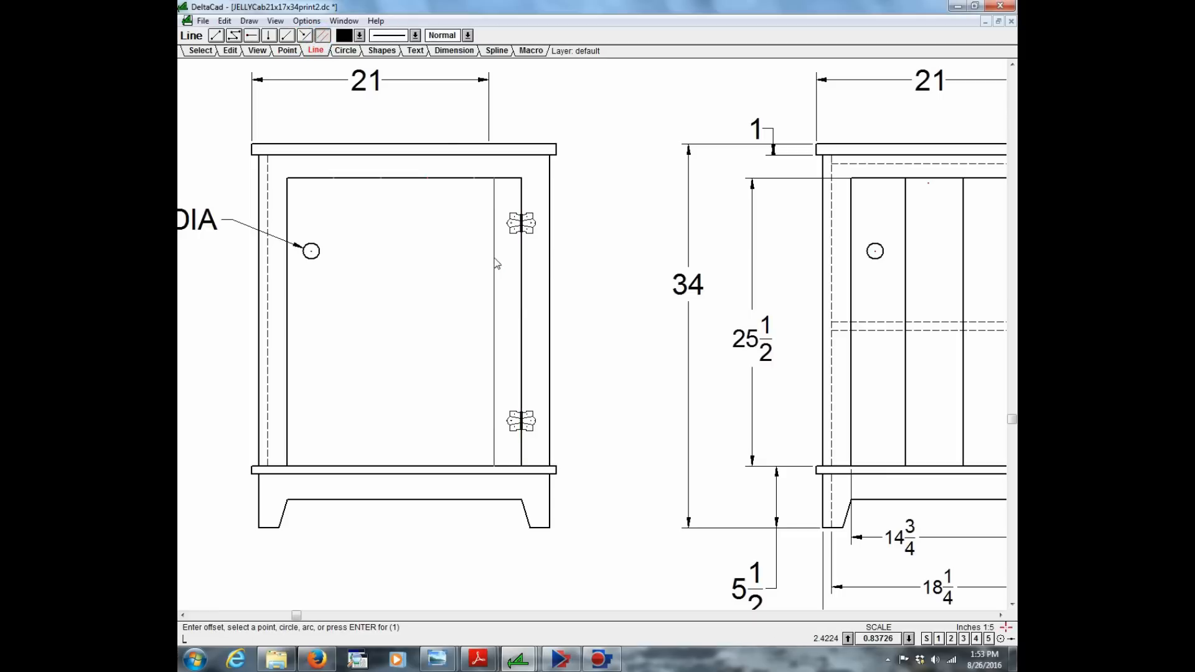
pyautogui.click(474, 177)
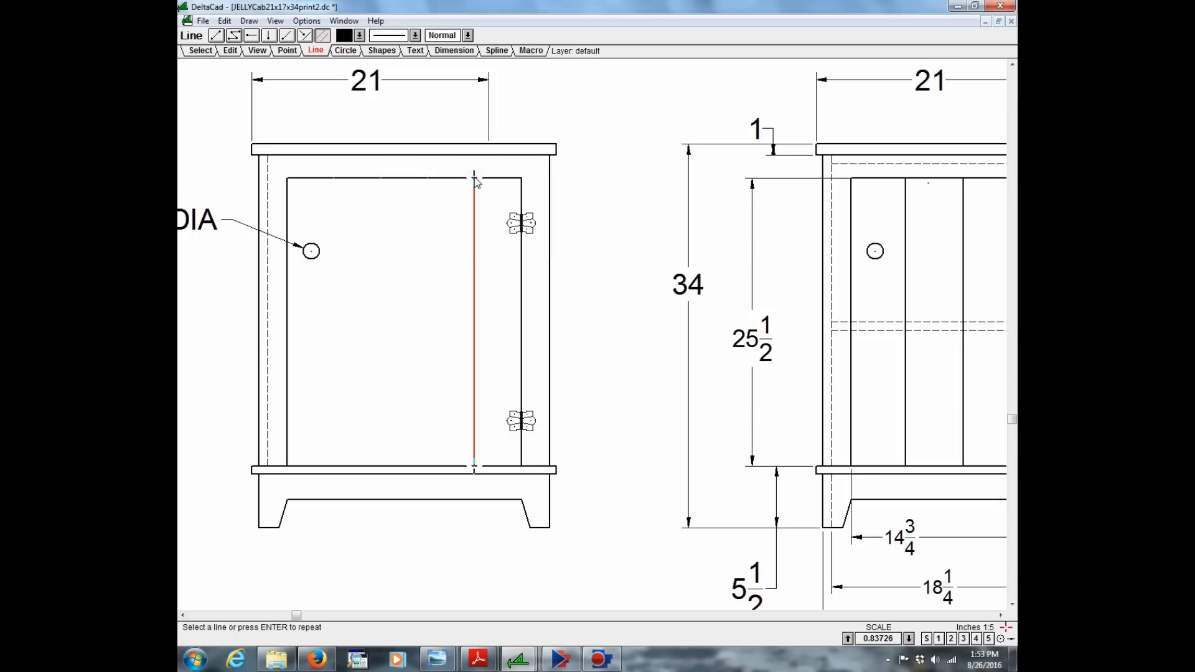
pyautogui.click(464, 293)
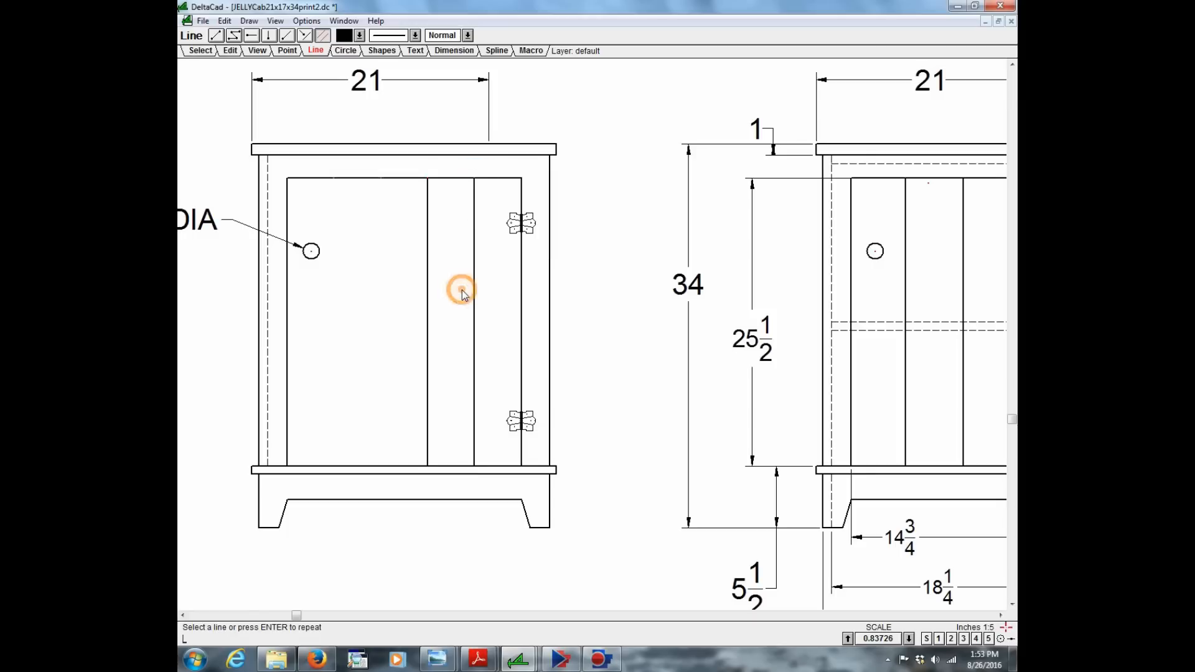
pyautogui.click(421, 295)
pyautogui.press('Return')
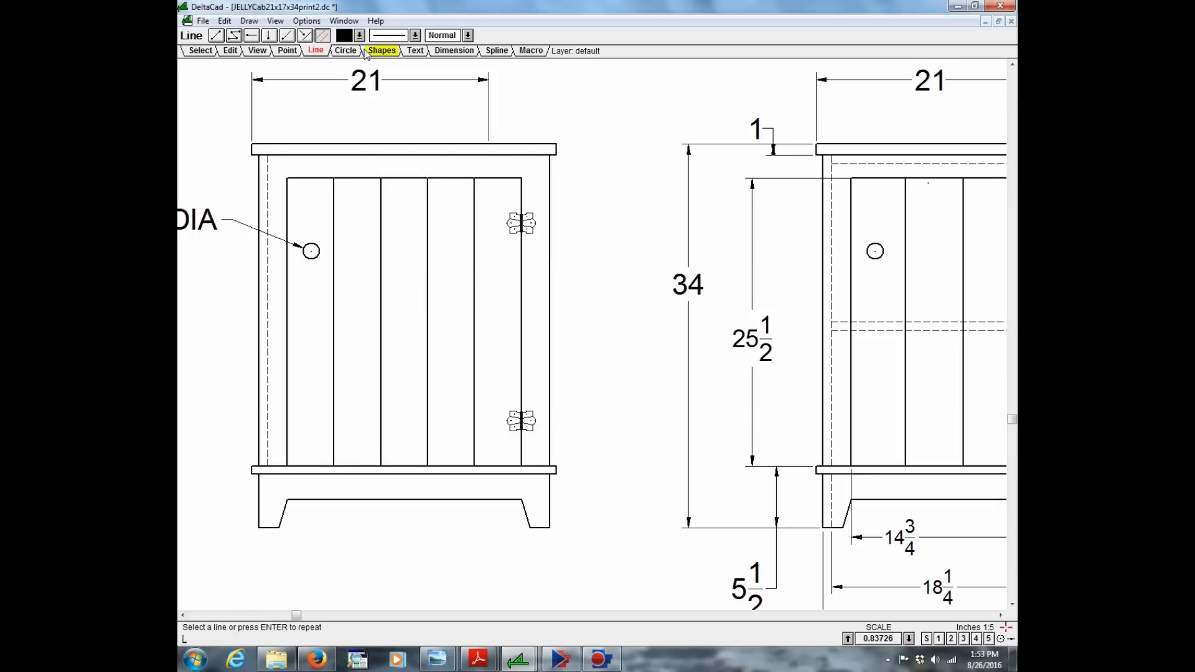
# - Dimension the width of the second door board from the knob side, using the 3 1/64 fractional precision
pyautogui.click(449, 49)
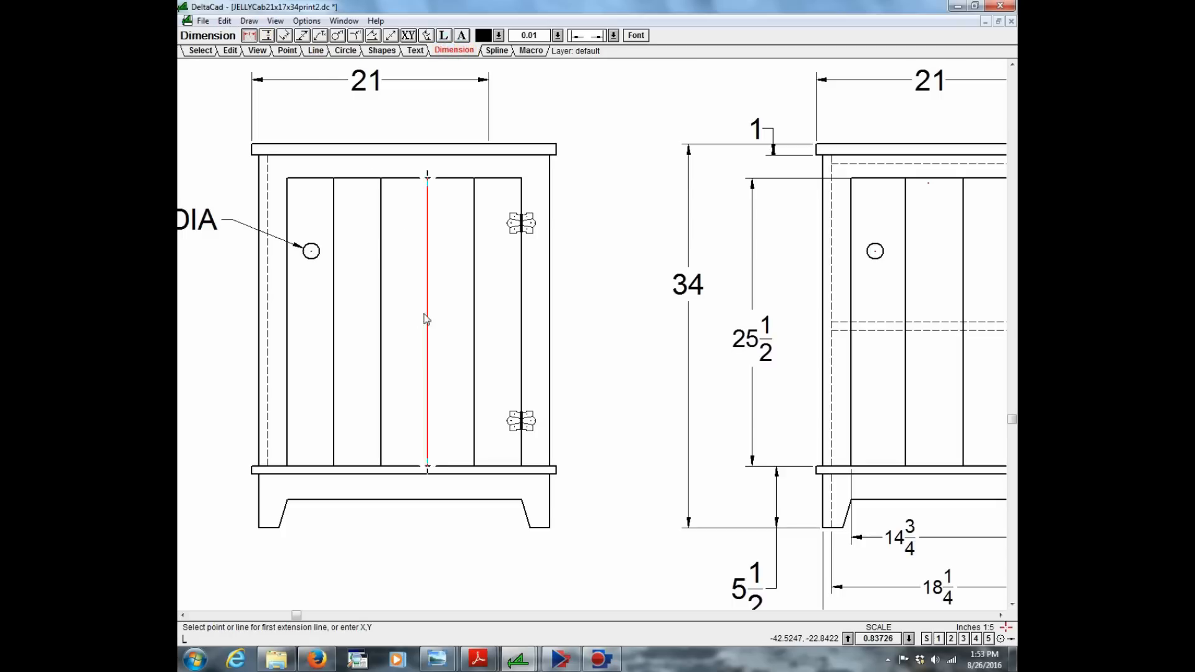
pyautogui.click(335, 328)
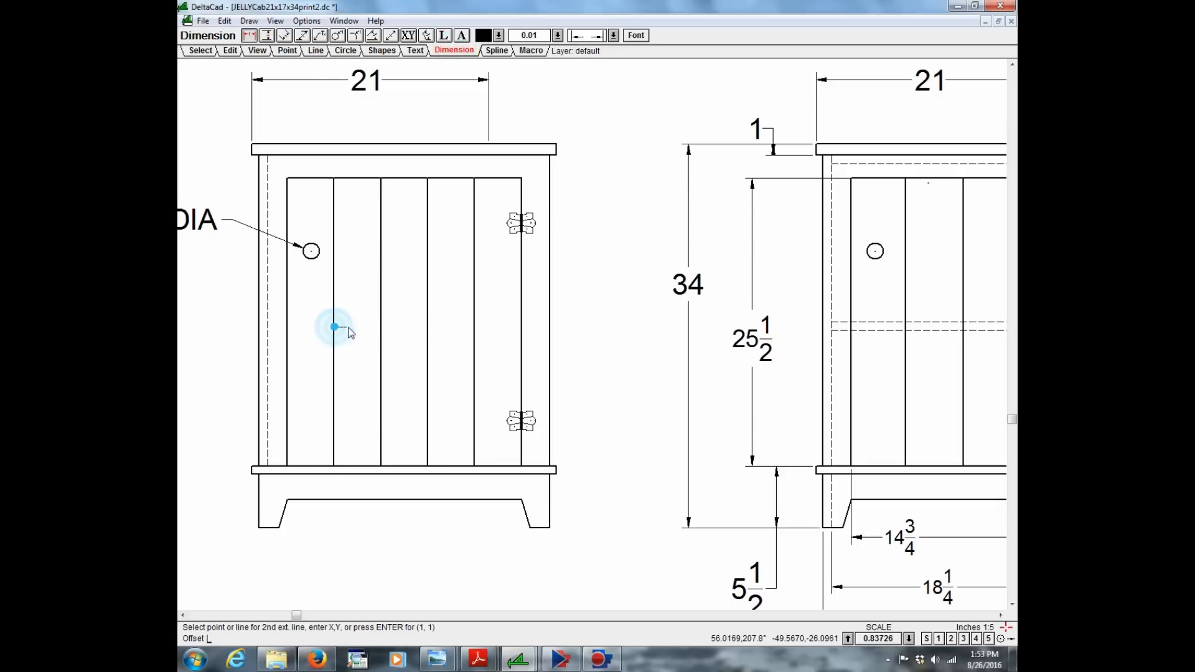
pyautogui.click(380, 330)
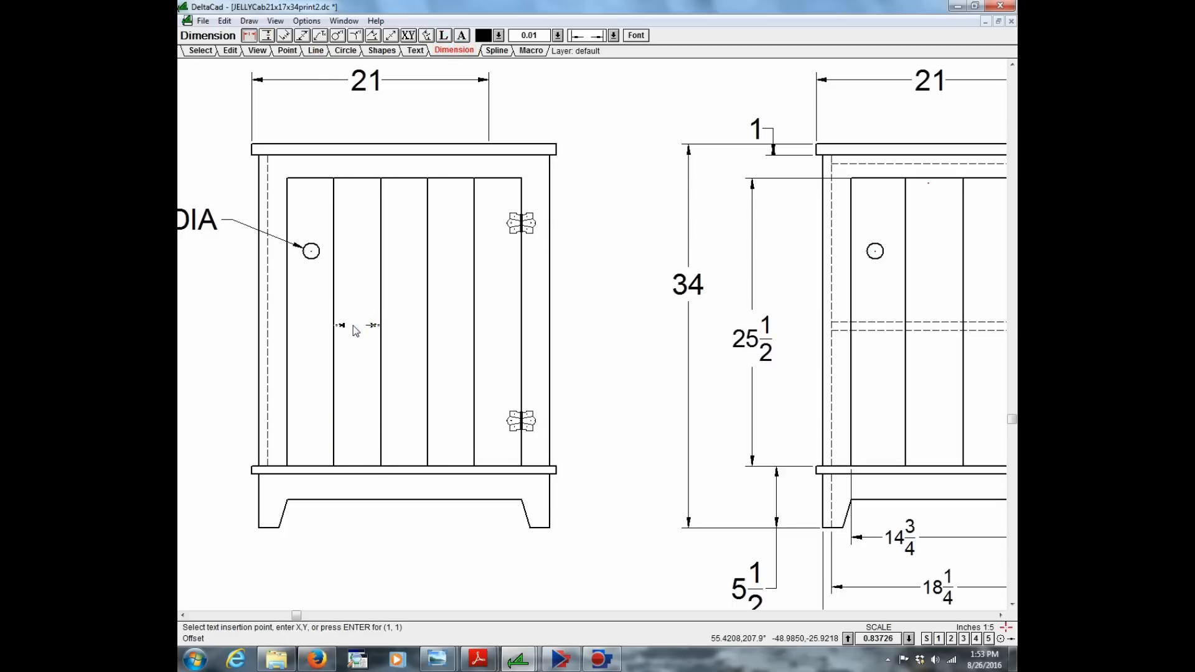
pyautogui.click(557, 36)
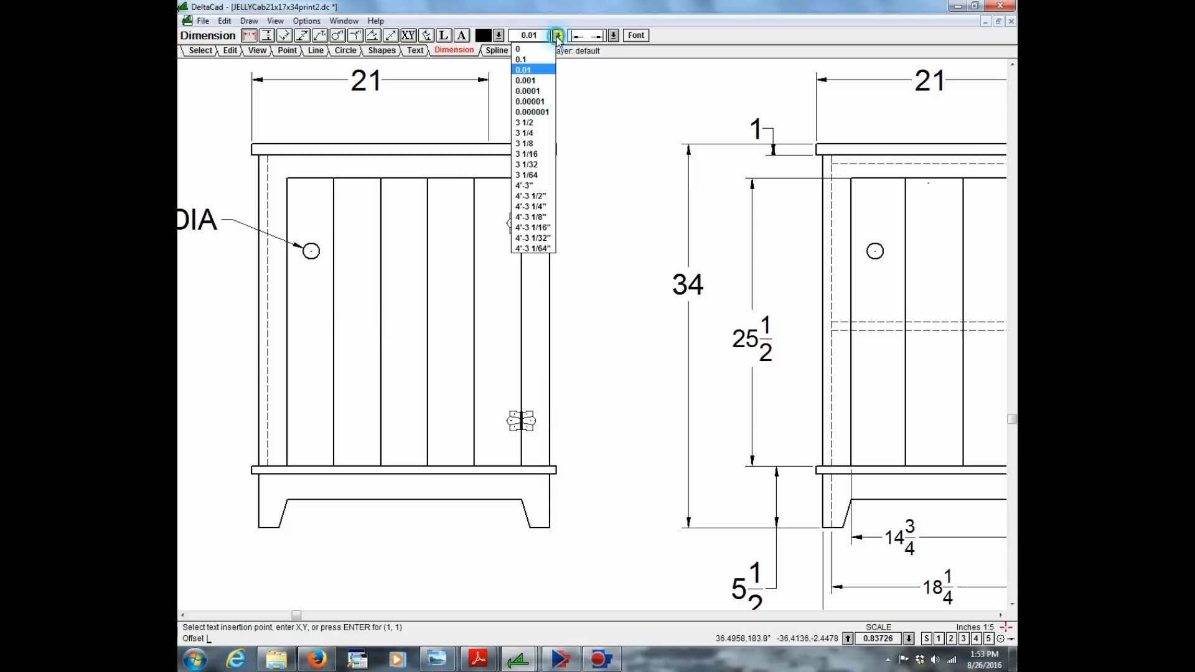
pyautogui.click(529, 176)
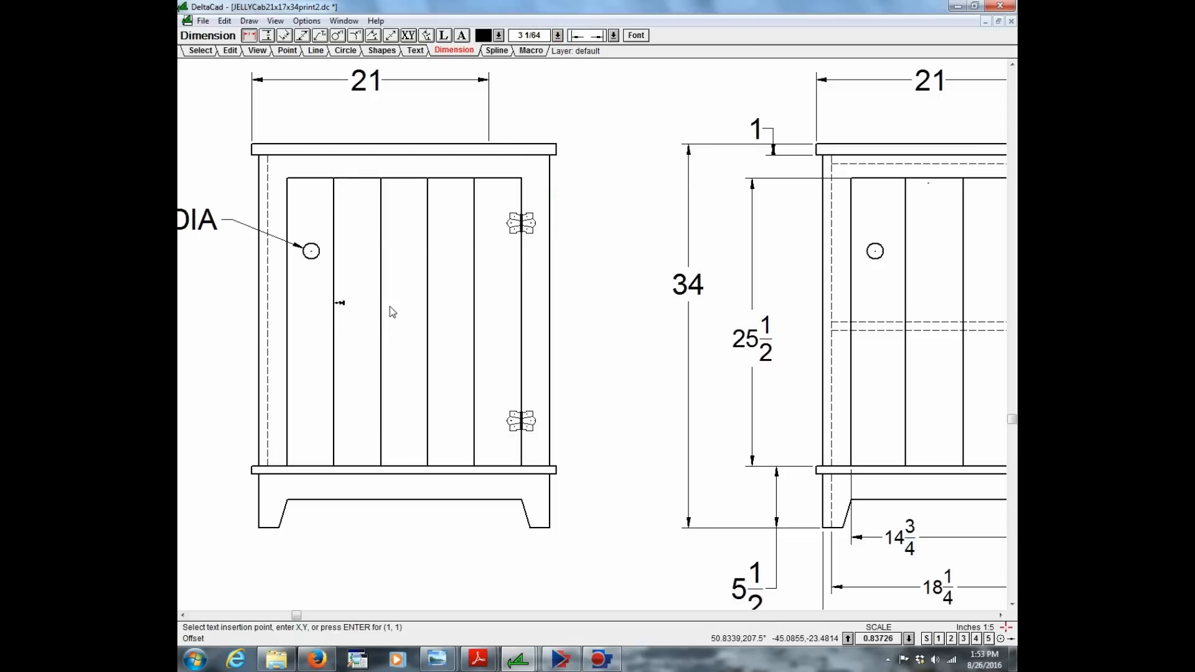
pyautogui.click(360, 330)
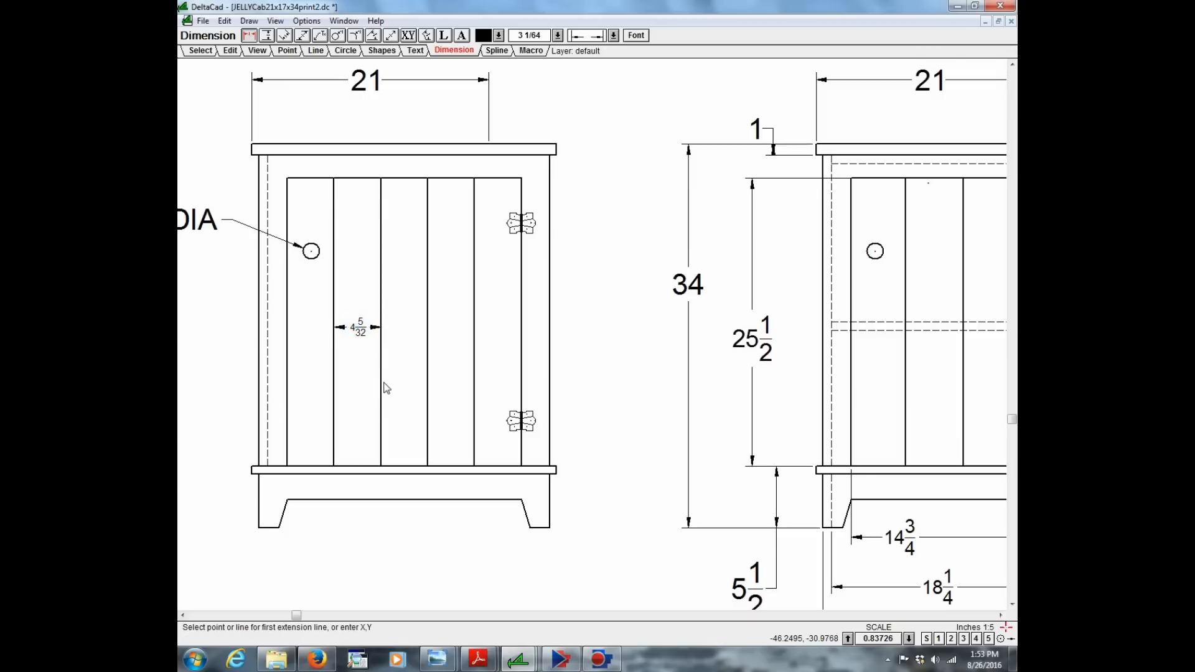
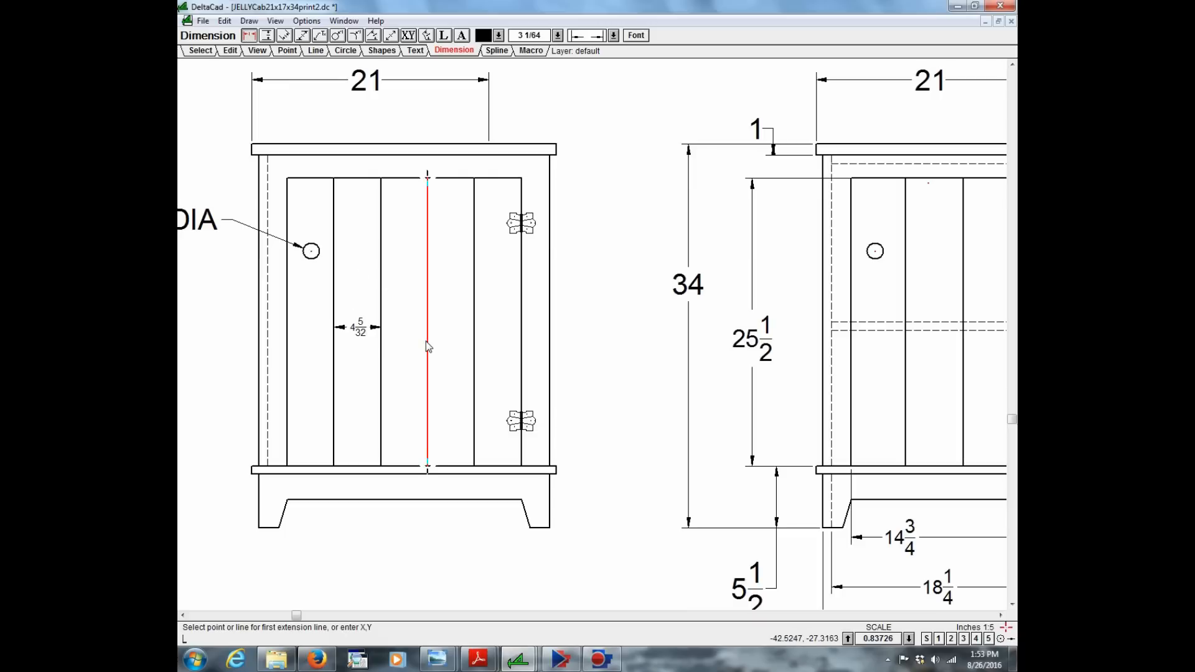
# - Undo the board-width dimension and the four dividing lines inside the butterfly-hinge door
pyautogui.hotkey('ctrl', 'z')
pyautogui.hotkey('ctrl', 'z')
pyautogui.hotkey('ctrl', 'z')
pyautogui.hotkey('ctrl', 'z')
pyautogui.hotkey('ctrl', 'z')
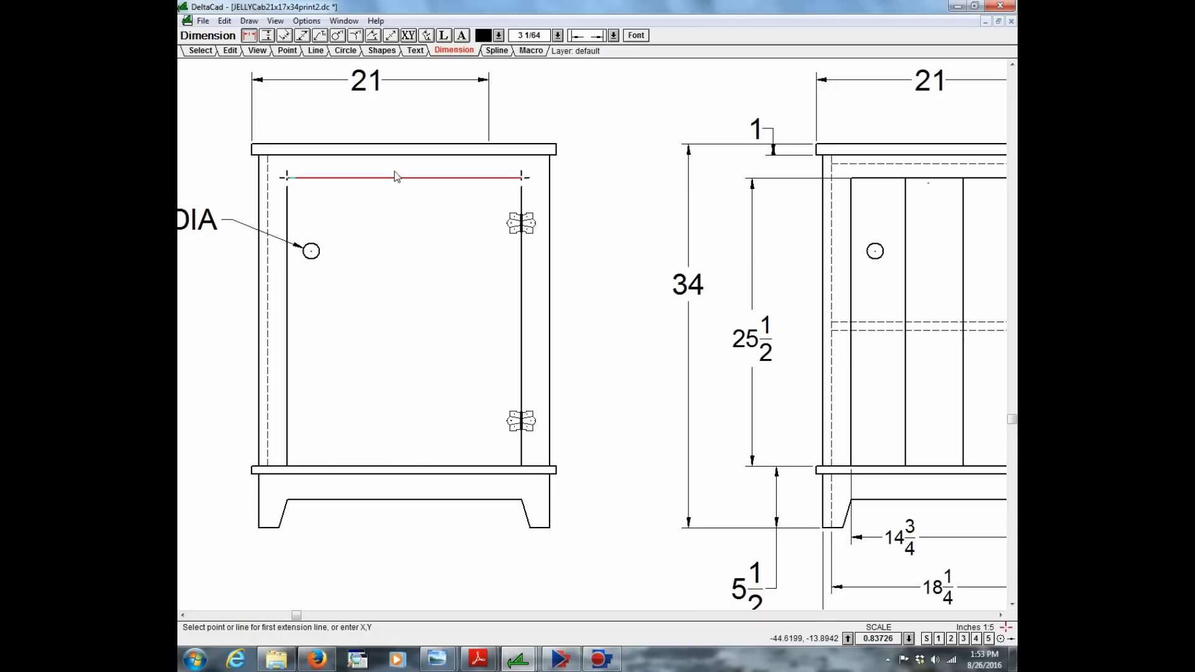
# - Place three evenly spaced temporary points between the two upper corners of the door
pyautogui.click(287, 51)
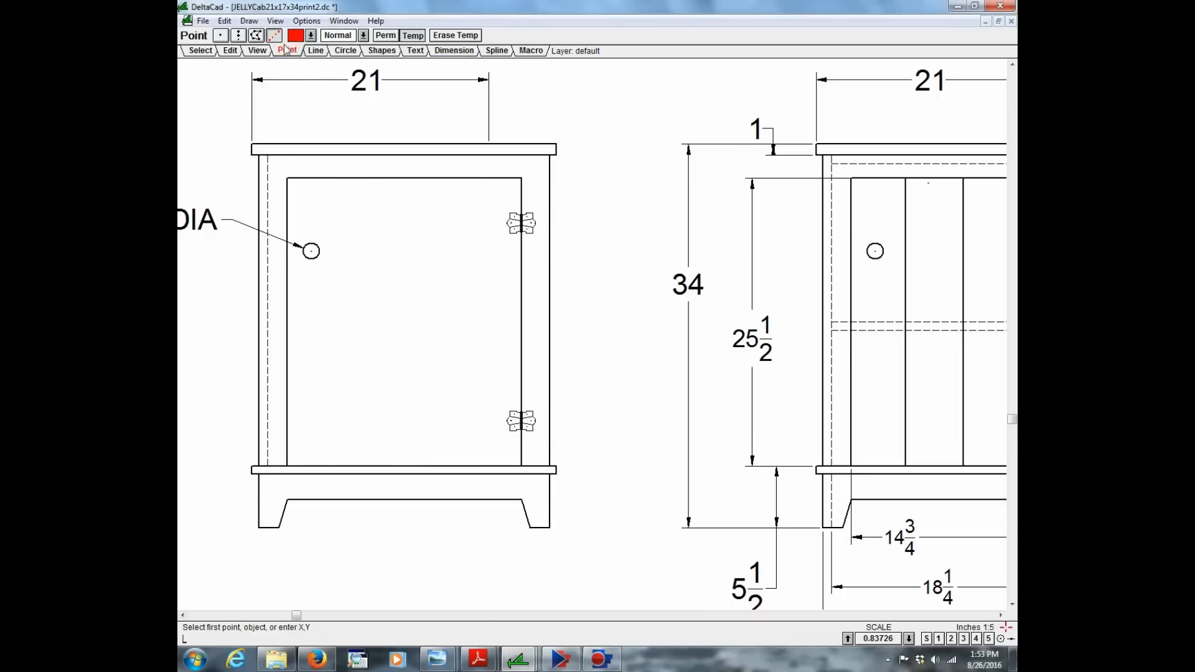
pyautogui.click(287, 179)
pyautogui.click(522, 179)
pyautogui.write('3')
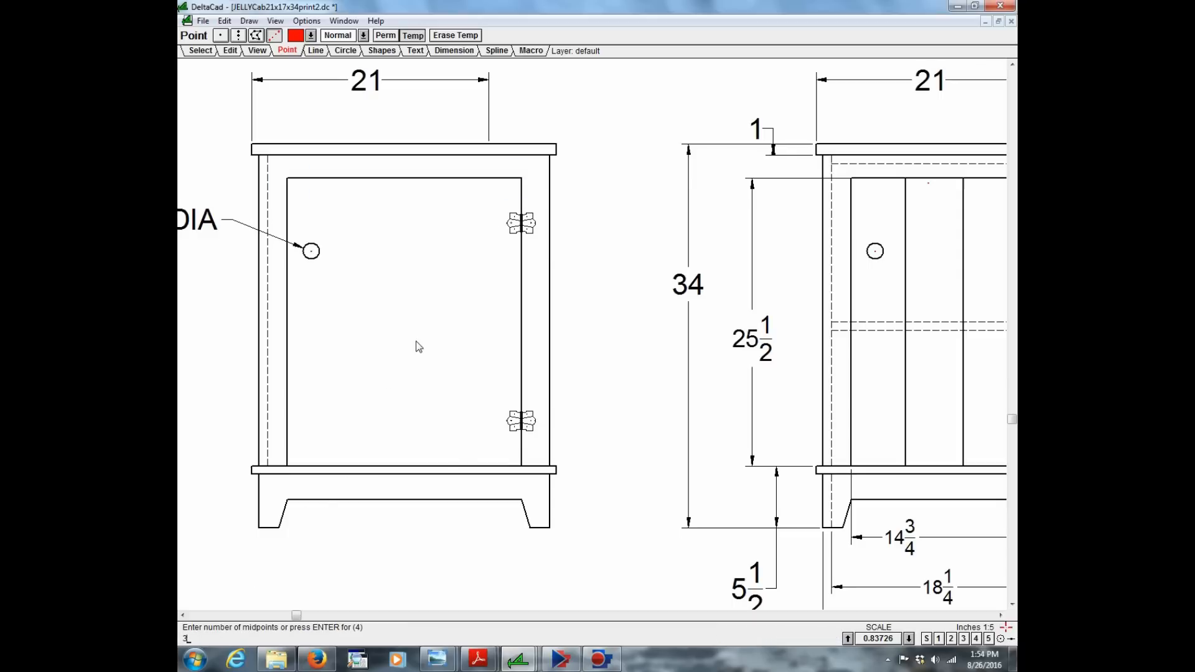
pyautogui.press('Return')
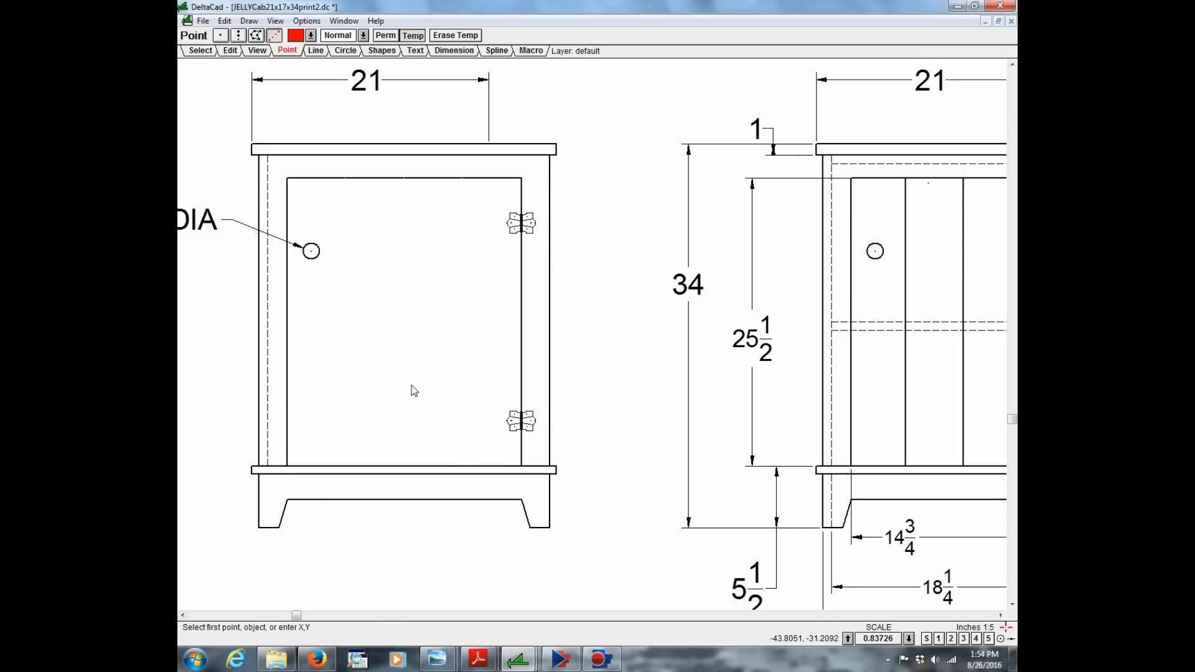
# - Draw three lines parallel to the door's hinge edge through the division points, splitting the door into four equal boards
pyautogui.click(315, 50)
pyautogui.click(523, 283)
pyautogui.click(463, 189)
pyautogui.click(461, 196)
pyautogui.click(406, 181)
pyautogui.press('Return')
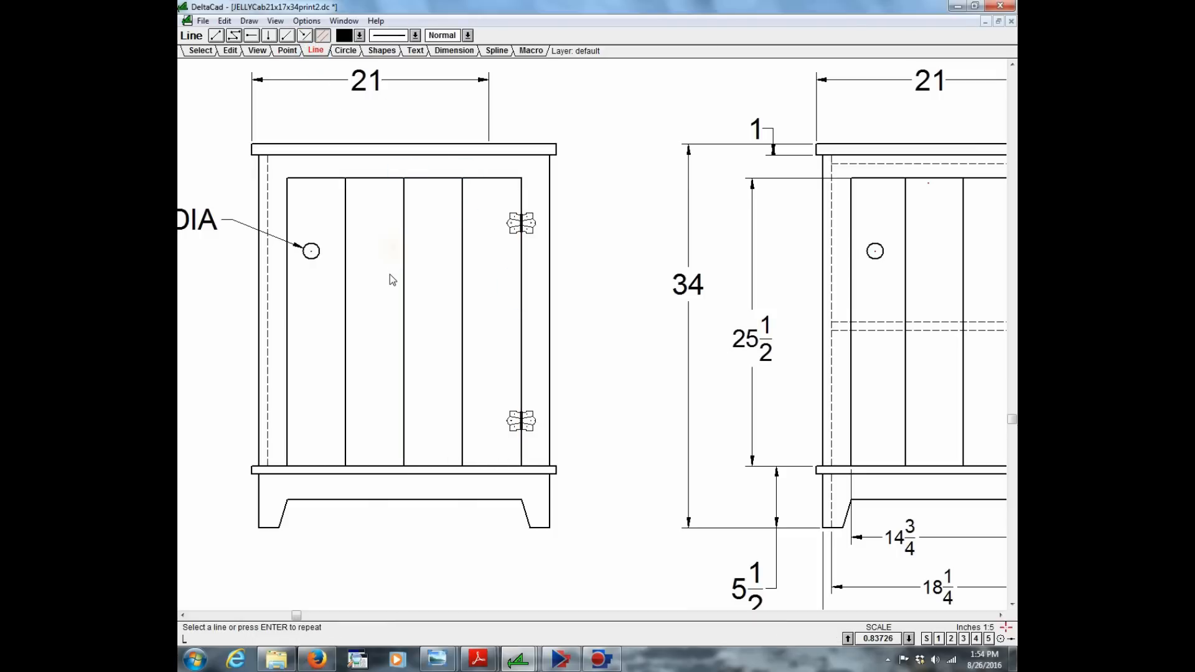
# - Dimension the width of the third door board from the knob side, placing the text between its two lines
pyautogui.click(438, 54)
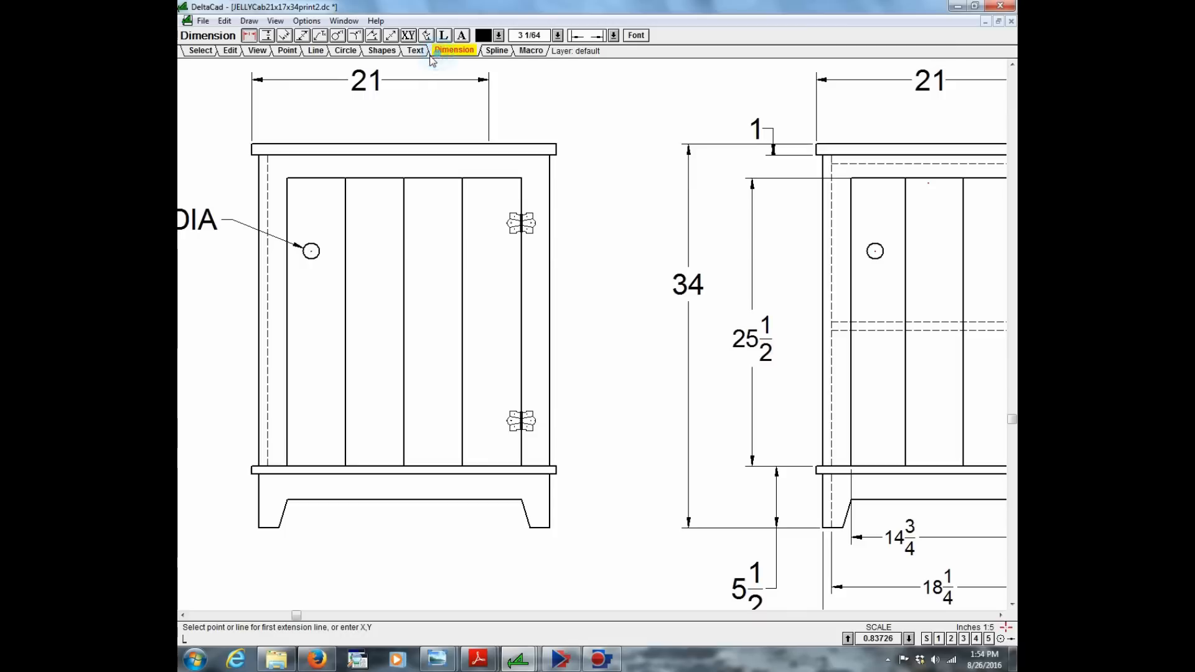
pyautogui.click(405, 286)
pyautogui.click(461, 291)
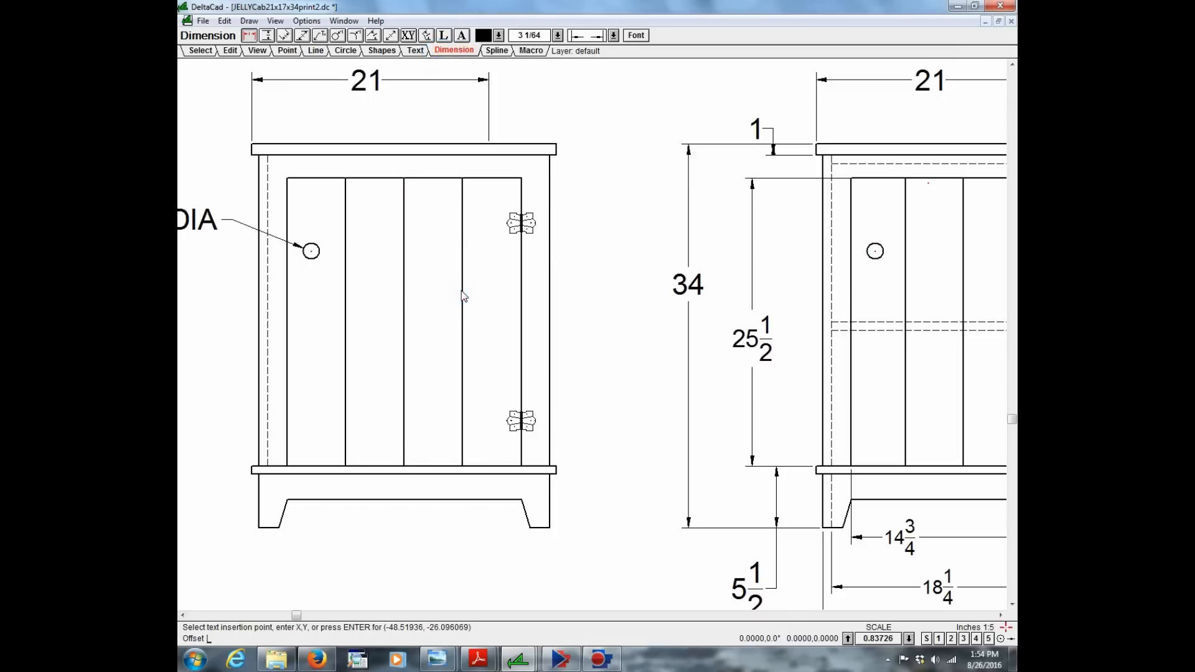
pyautogui.click(381, 268)
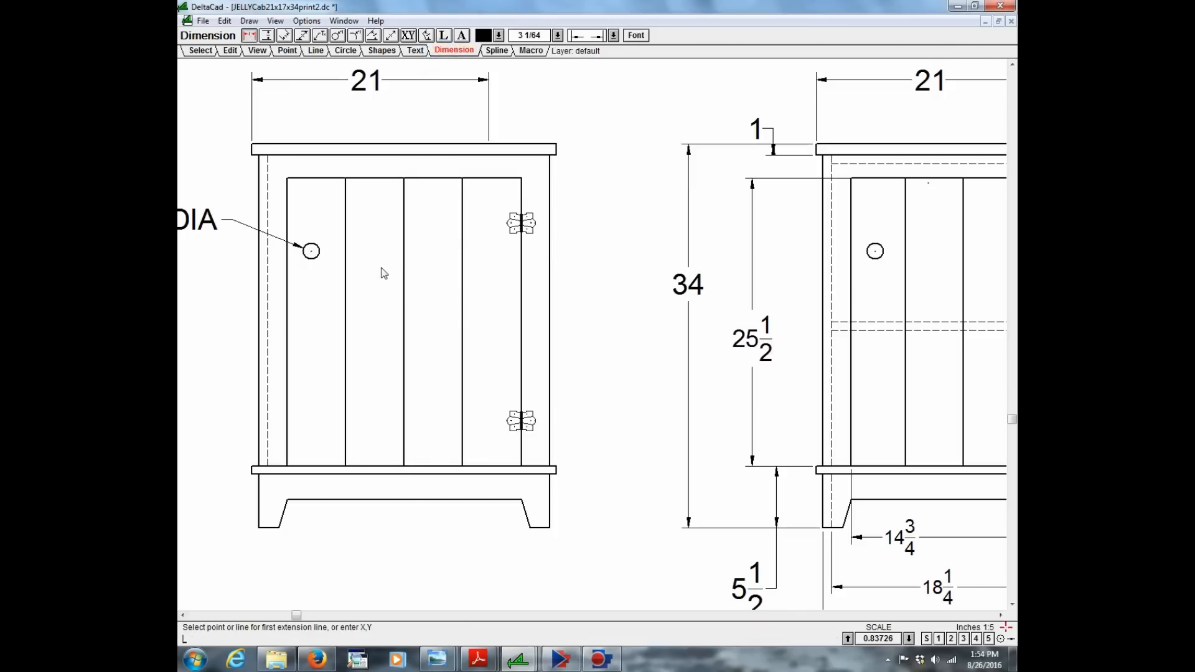
pyautogui.click(404, 295)
pyautogui.click(463, 296)
pyautogui.click(431, 290)
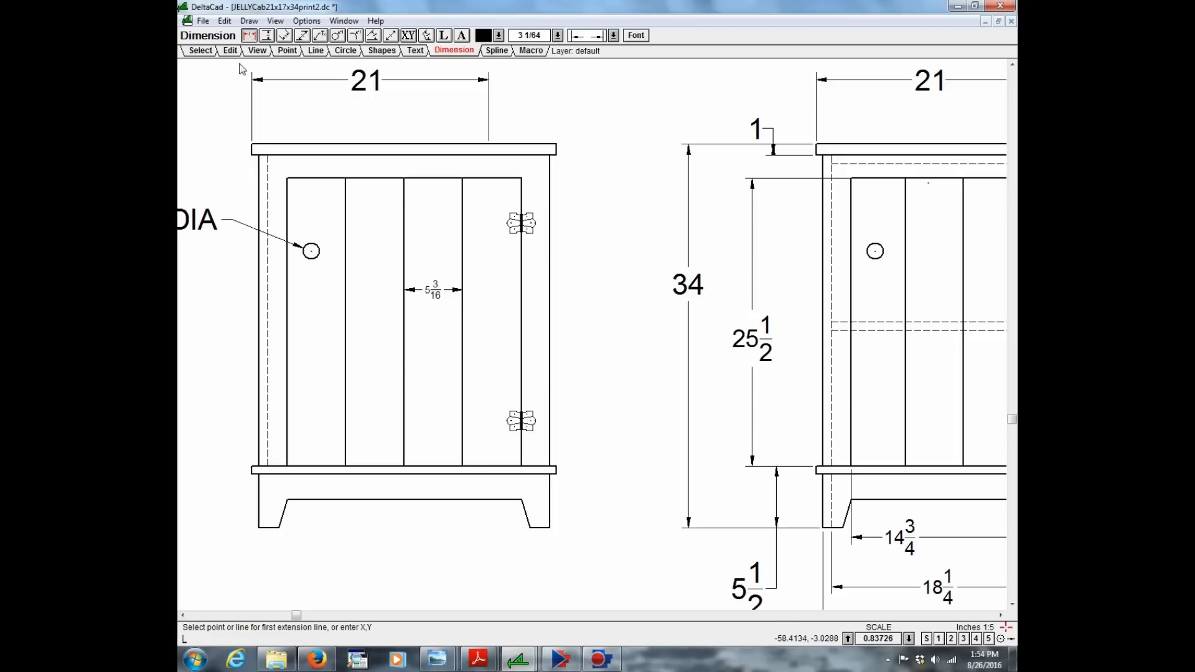
# - Move the butterfly-hinge cabinet's top, side lines, door lines and overall width dimension up by an offset of 0,2
pyautogui.click(200, 51)
pyautogui.click(227, 109)
pyautogui.click(641, 191)
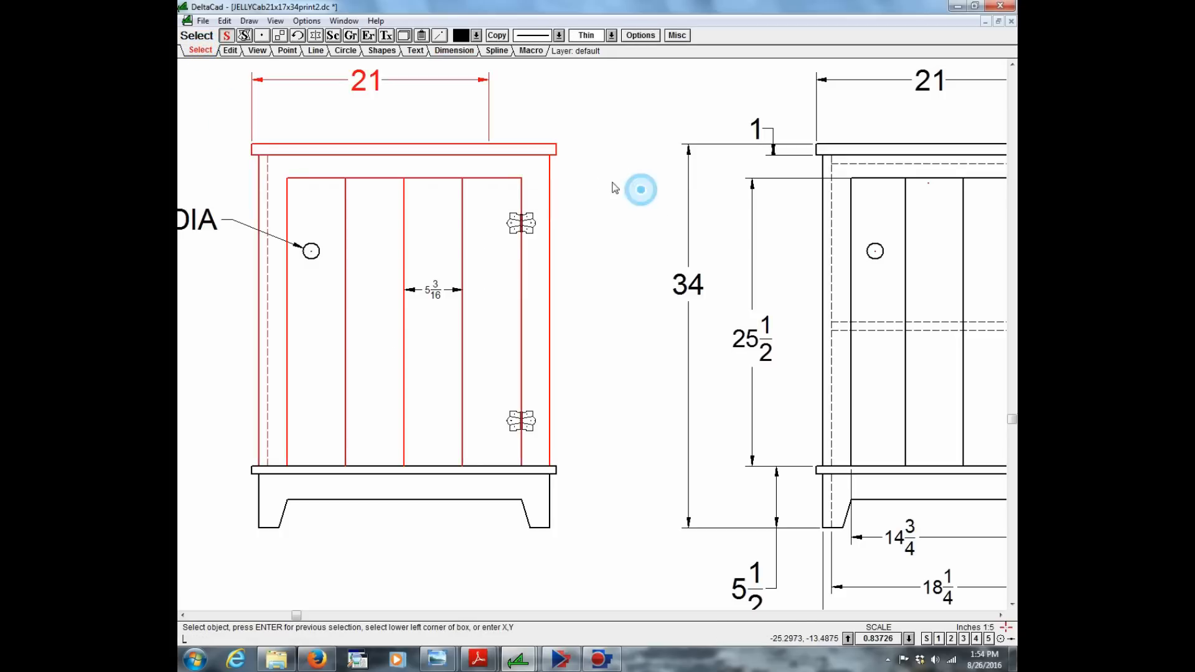
pyautogui.click(278, 37)
pyautogui.write('0')
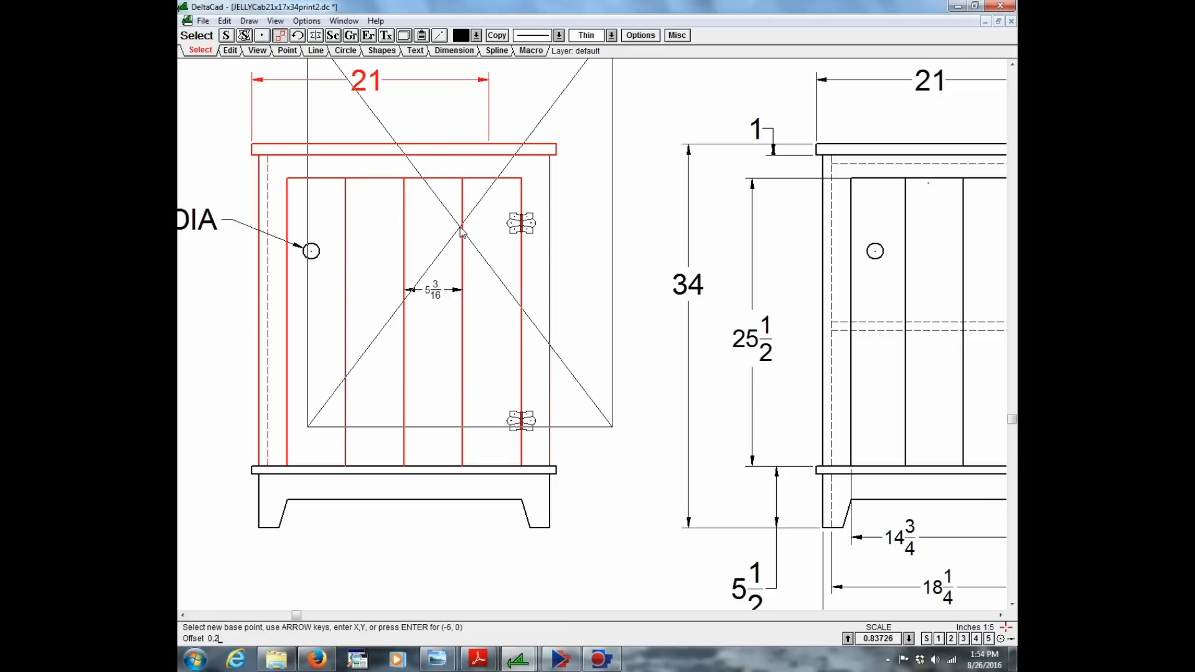
pyautogui.write(', 2')
pyautogui.press('Return')
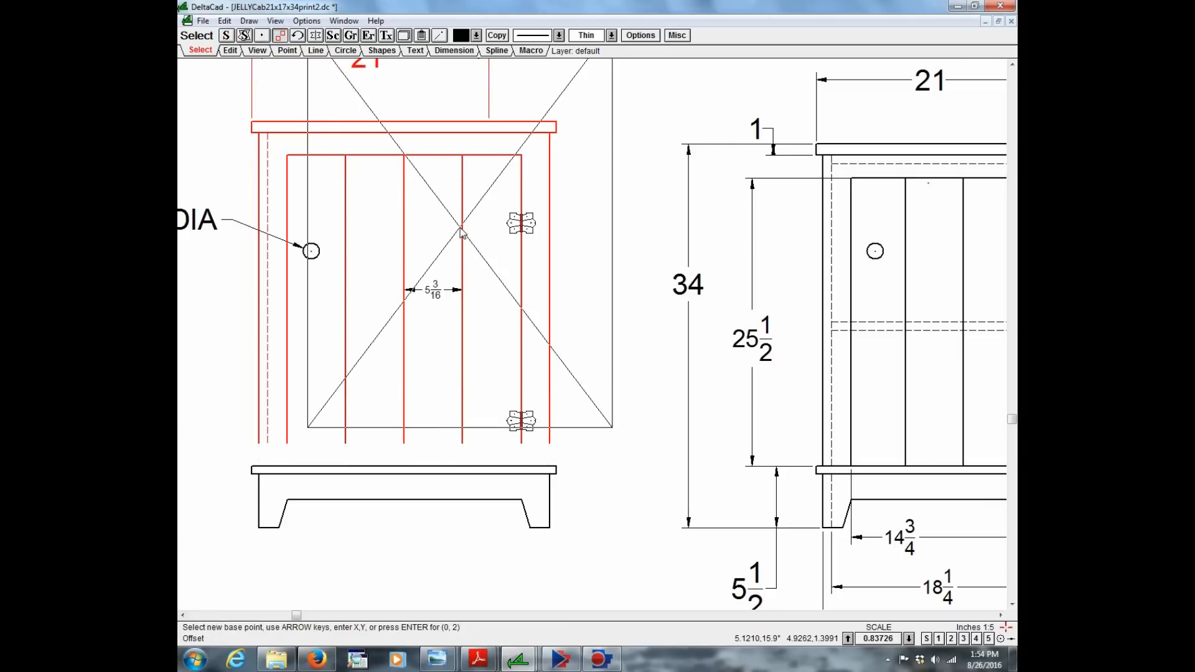
pyautogui.press('Escape')
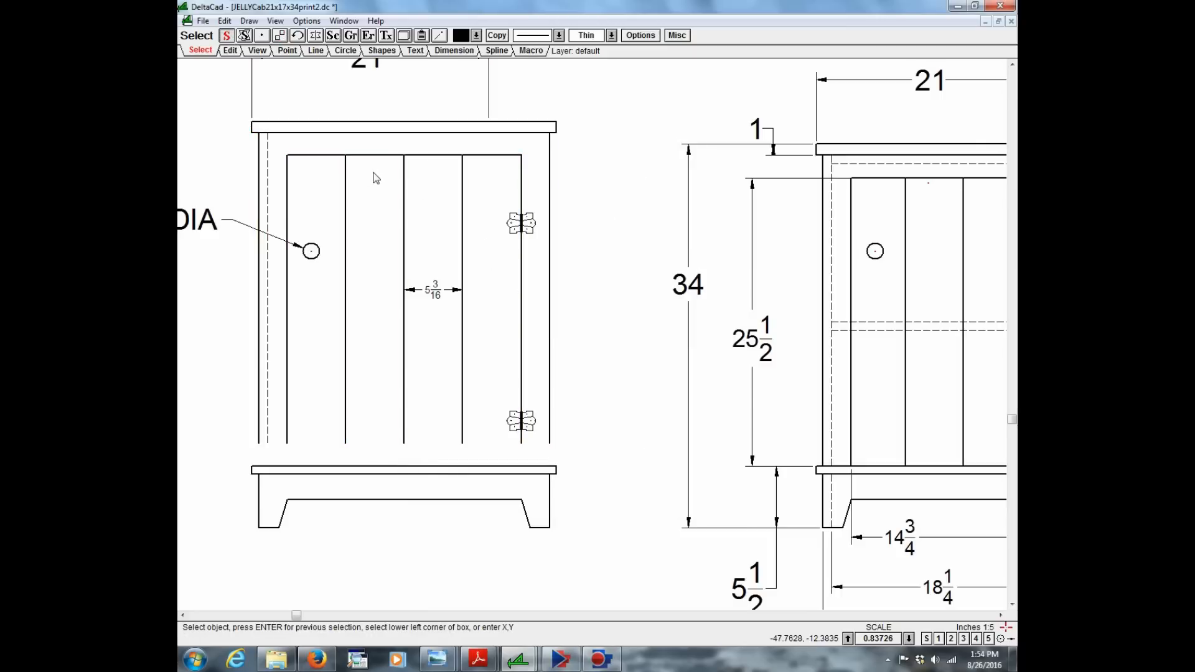
# - Stretch the lower ends of the knob-side cabinet edge, the dashed line and the door's knob edge down to the base molding
pyautogui.click(239, 50)
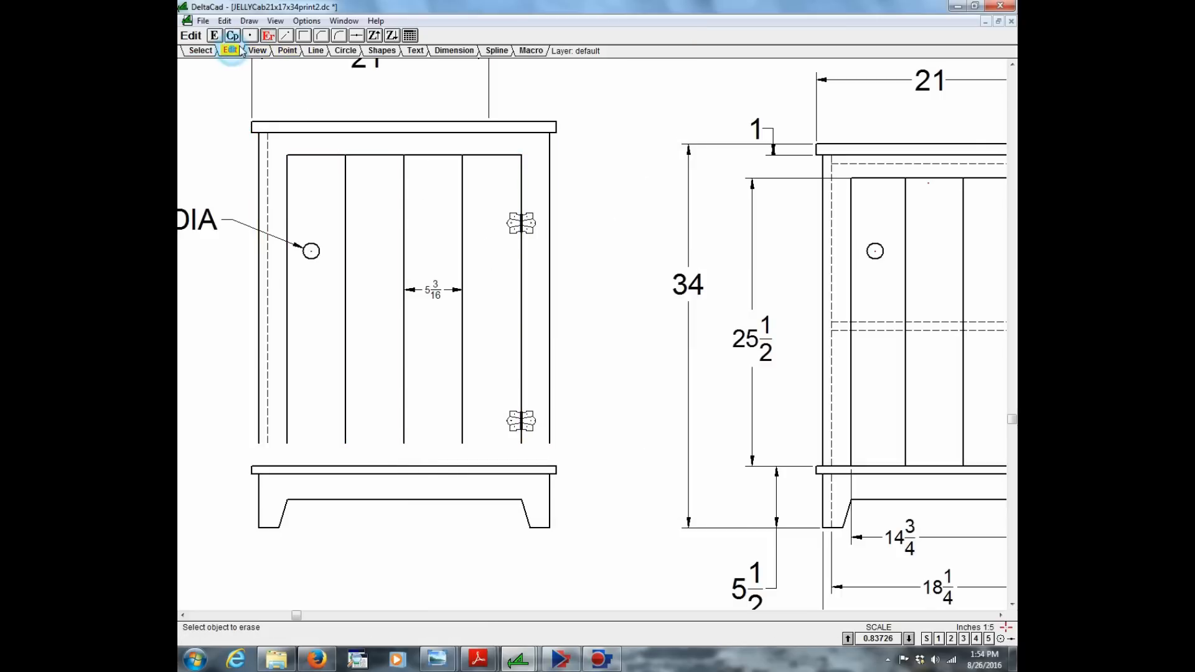
pyautogui.click(250, 35)
pyautogui.click(259, 443)
pyautogui.click(259, 443)
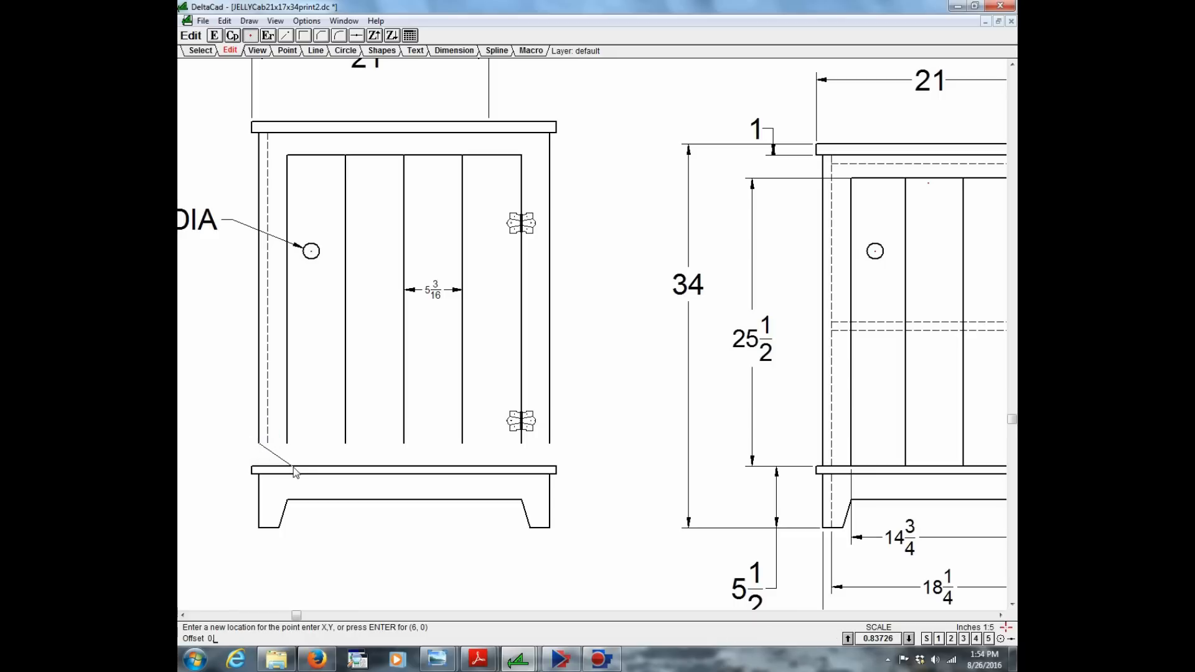
pyautogui.press('Return')
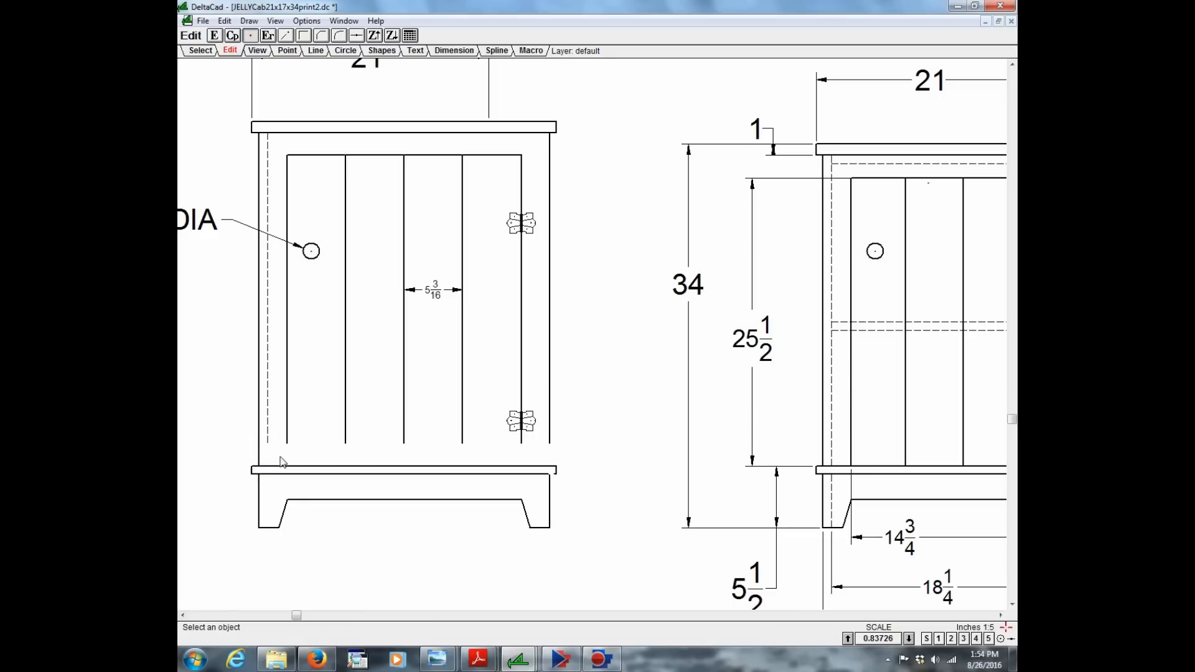
pyautogui.click(270, 442)
pyautogui.click(269, 442)
pyautogui.rightClick(291, 461)
pyautogui.click(285, 443)
pyautogui.click(285, 446)
pyautogui.rightClick(290, 454)
# - Stretch the lower ends of the three board lines, the door's hinge edge and the hinge-side cabinet edge down to the base molding
pyautogui.click(346, 442)
pyautogui.click(346, 445)
pyautogui.rightClick(352, 457)
pyautogui.click(404, 443)
pyautogui.click(404, 443)
pyautogui.rightClick(423, 458)
pyautogui.click(463, 442)
pyautogui.rightClick(465, 445)
pyautogui.click(519, 443)
pyautogui.rightClick(525, 448)
pyautogui.click(547, 442)
pyautogui.rightClick(581, 469)
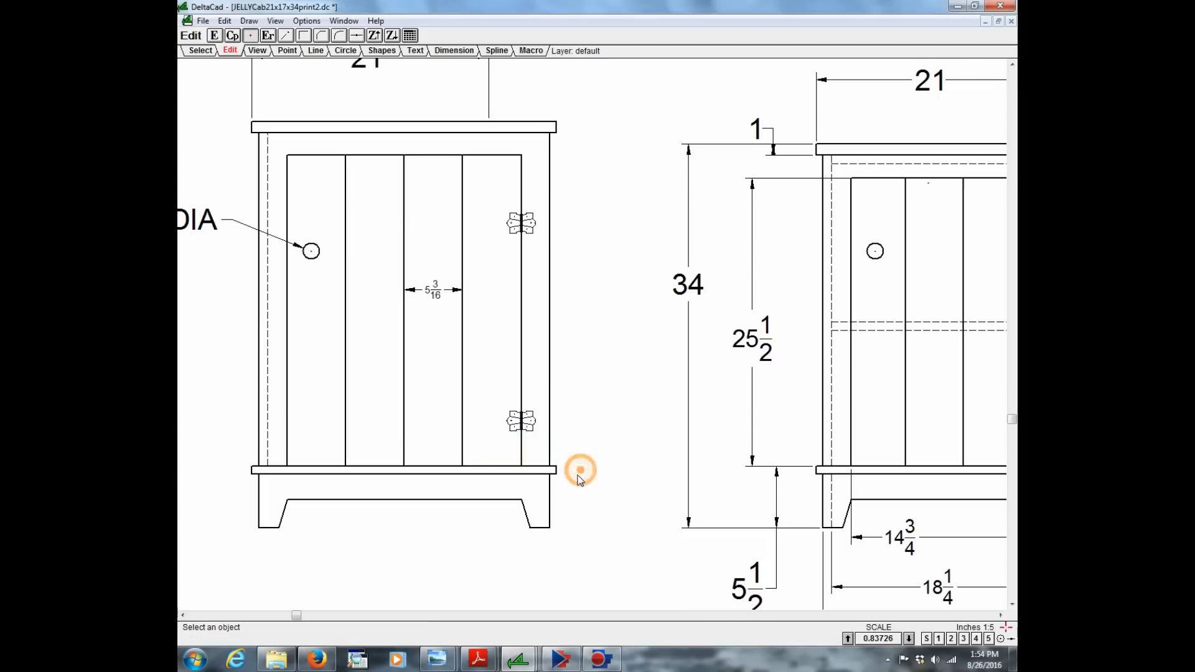
pyautogui.scroll(-1, 567, 481)
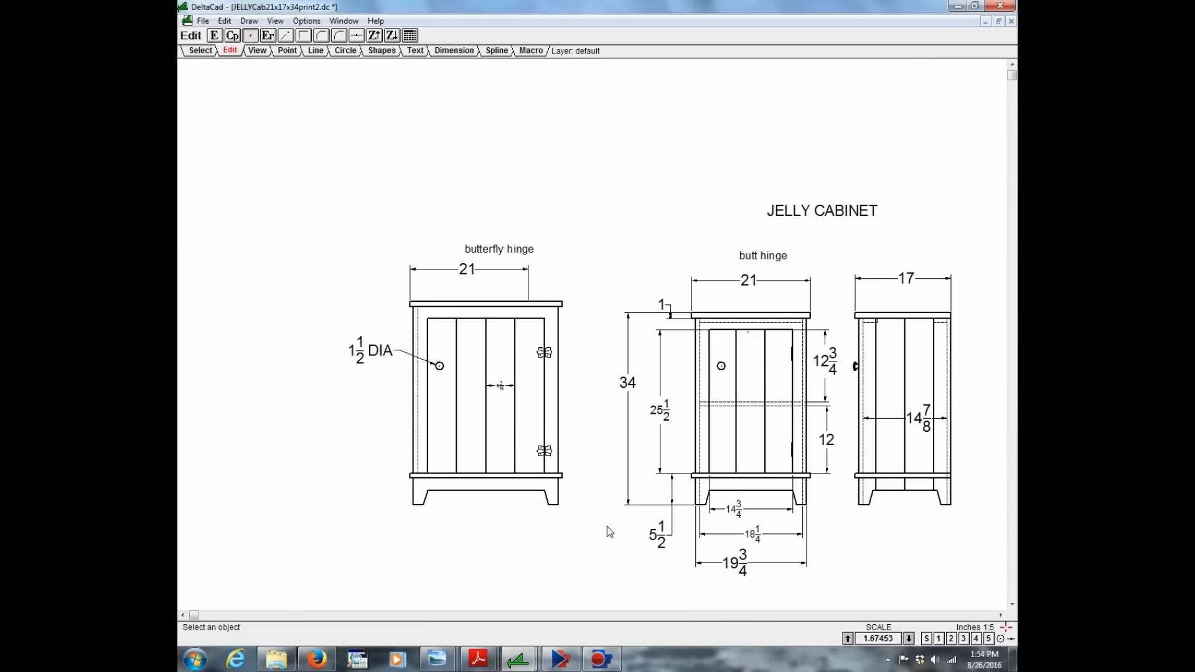
# - Draw horizontal lines from the hinge side partway across the cabinet, along the top board, base molding and lower apron edges
pyautogui.scroll(1, 590, 480)
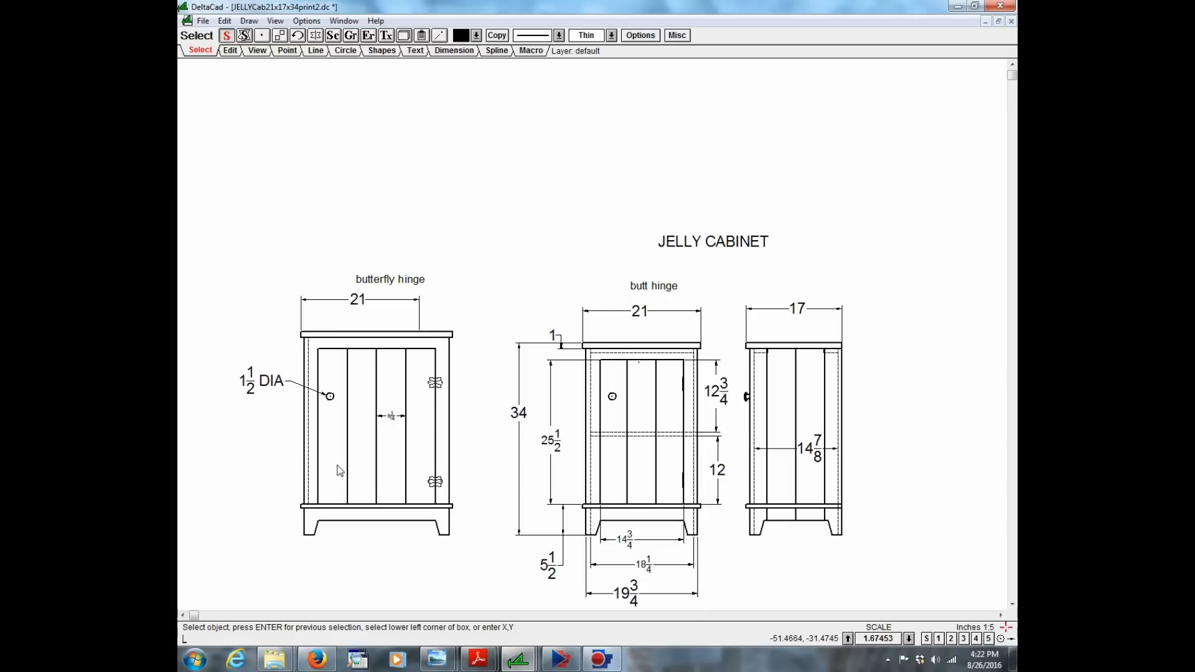
pyautogui.click(312, 50)
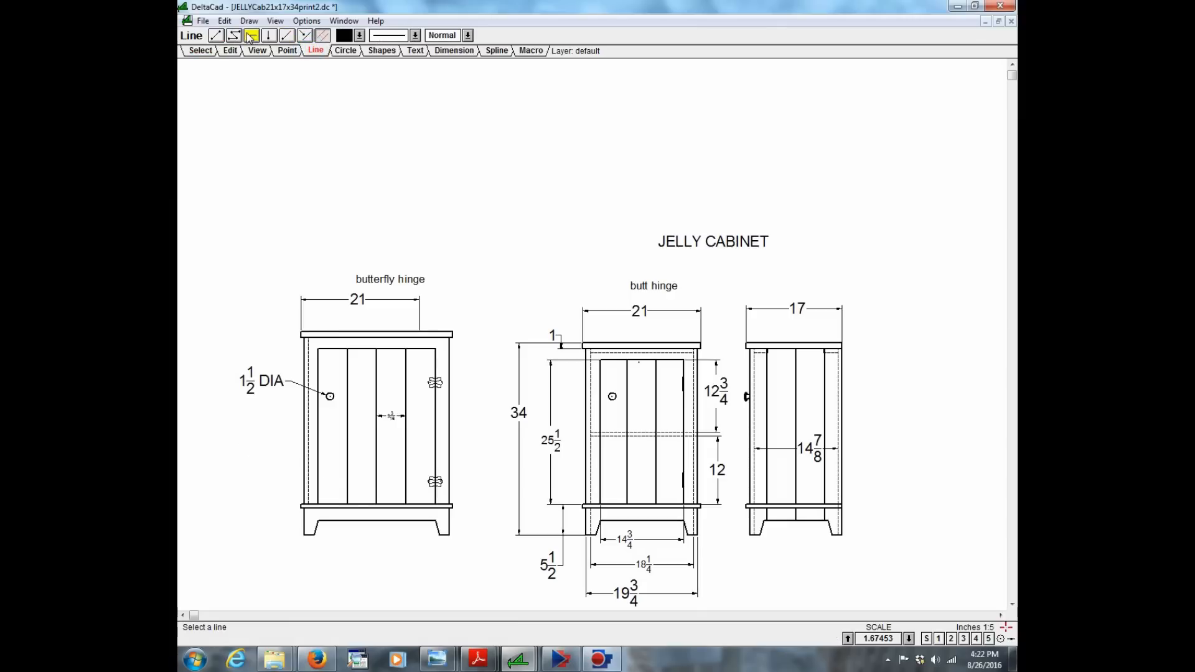
pyautogui.scroll(2, 473, 457)
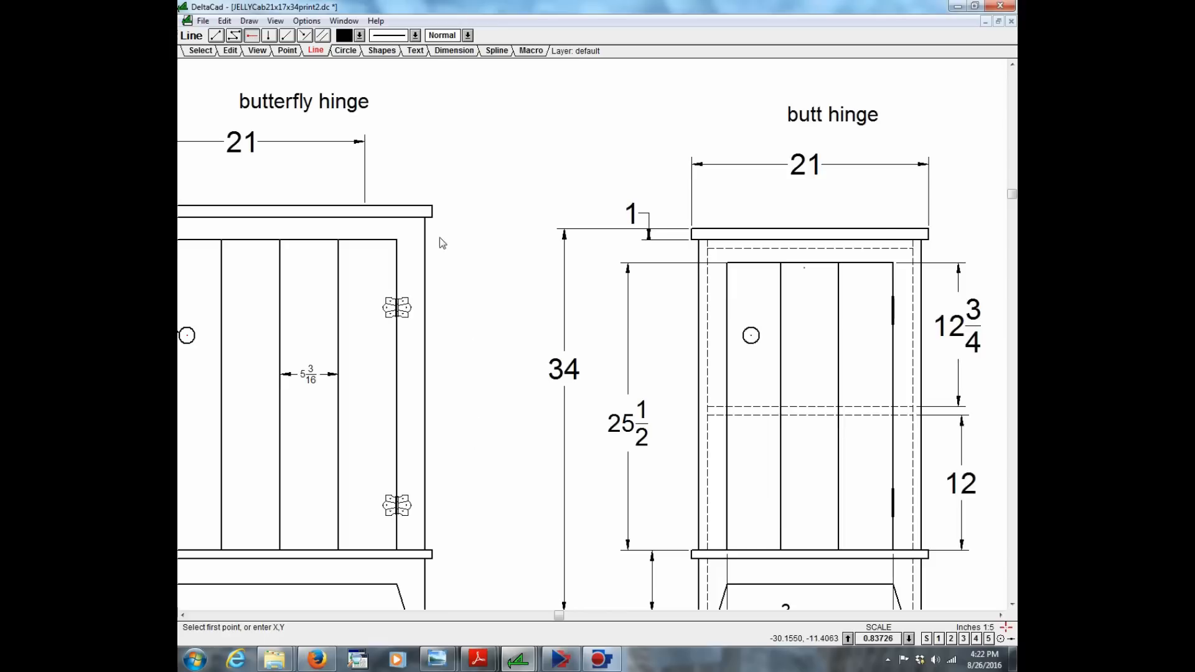
pyautogui.scroll(-1, 338, 353)
pyautogui.click(287, 381)
pyautogui.click(406, 249)
pyautogui.click(277, 346)
pyautogui.click(405, 496)
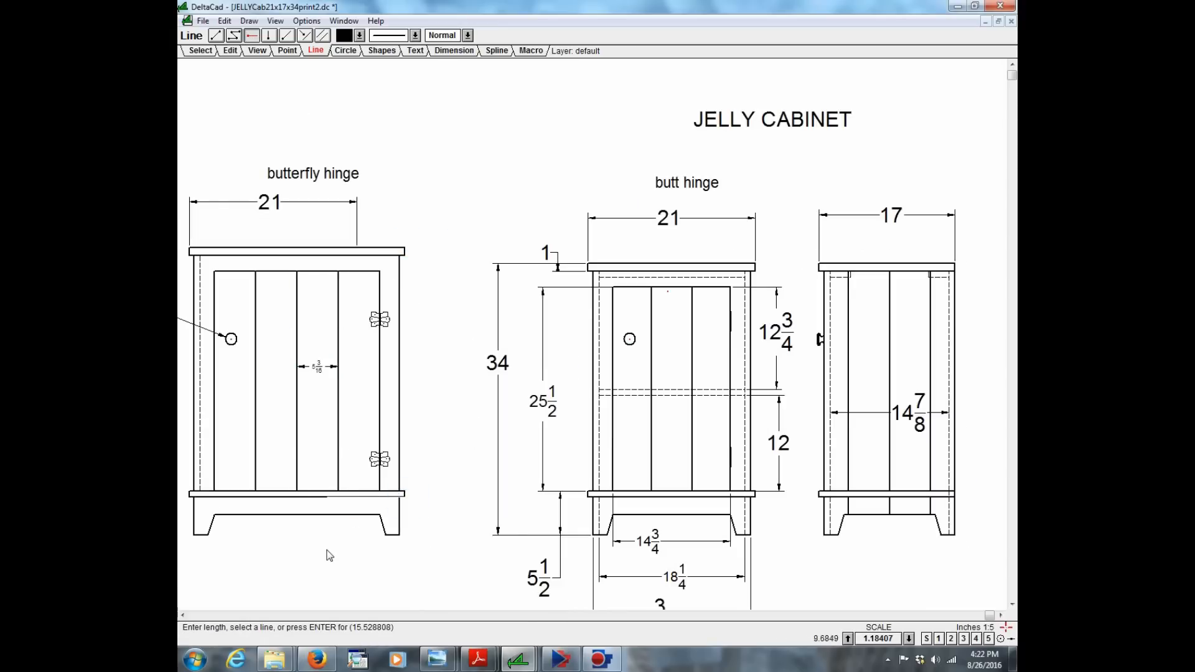
pyautogui.click(404, 491)
pyautogui.click(327, 540)
pyautogui.click(380, 515)
pyautogui.click(327, 557)
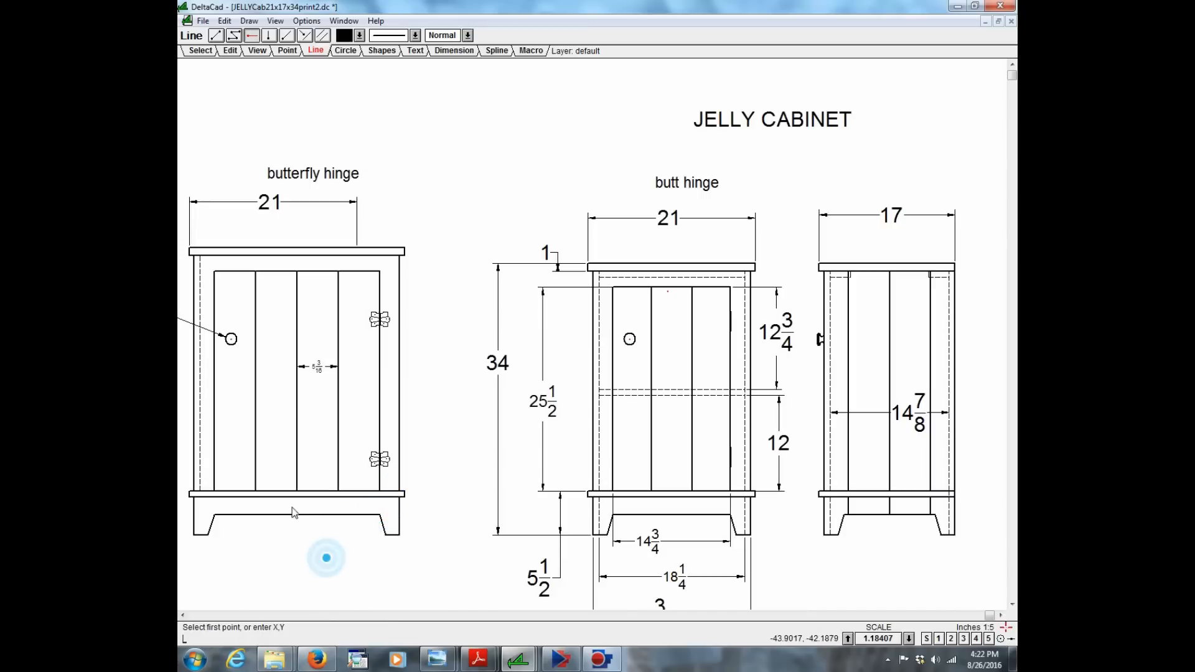
# - Delete the knob-side half of the butterfly-hinge cabinet, including its knob, width dimension and full-width horizontal lines
pyautogui.click(200, 50)
pyautogui.click(182, 187)
pyautogui.click(266, 552)
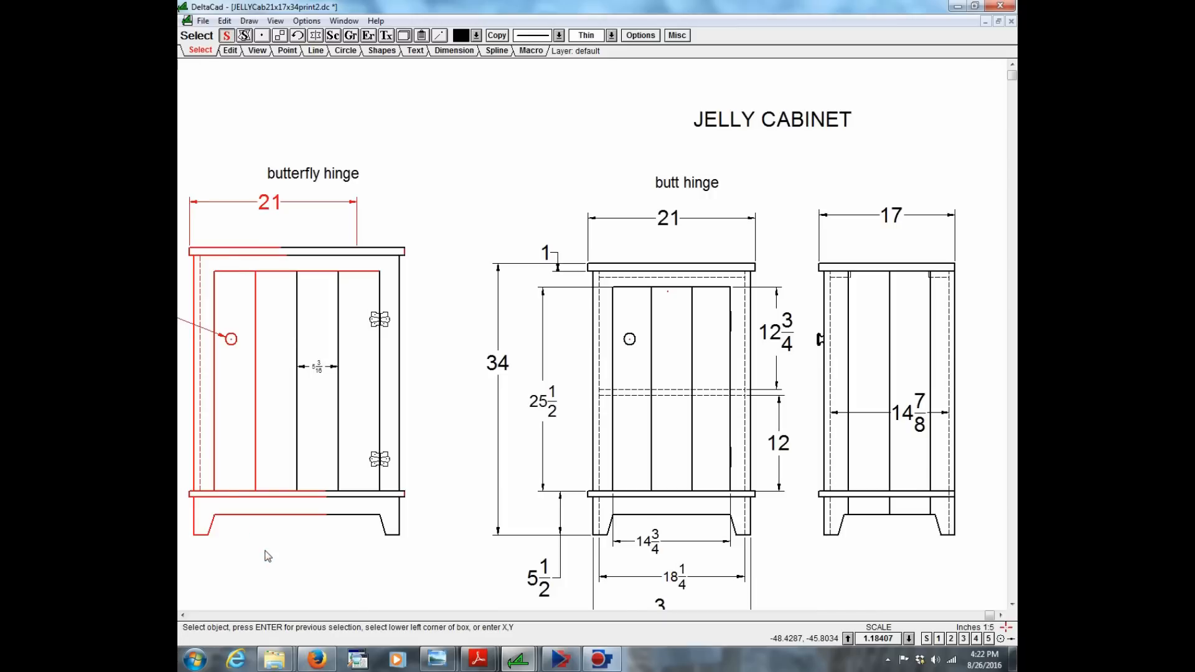
pyautogui.press('Delete')
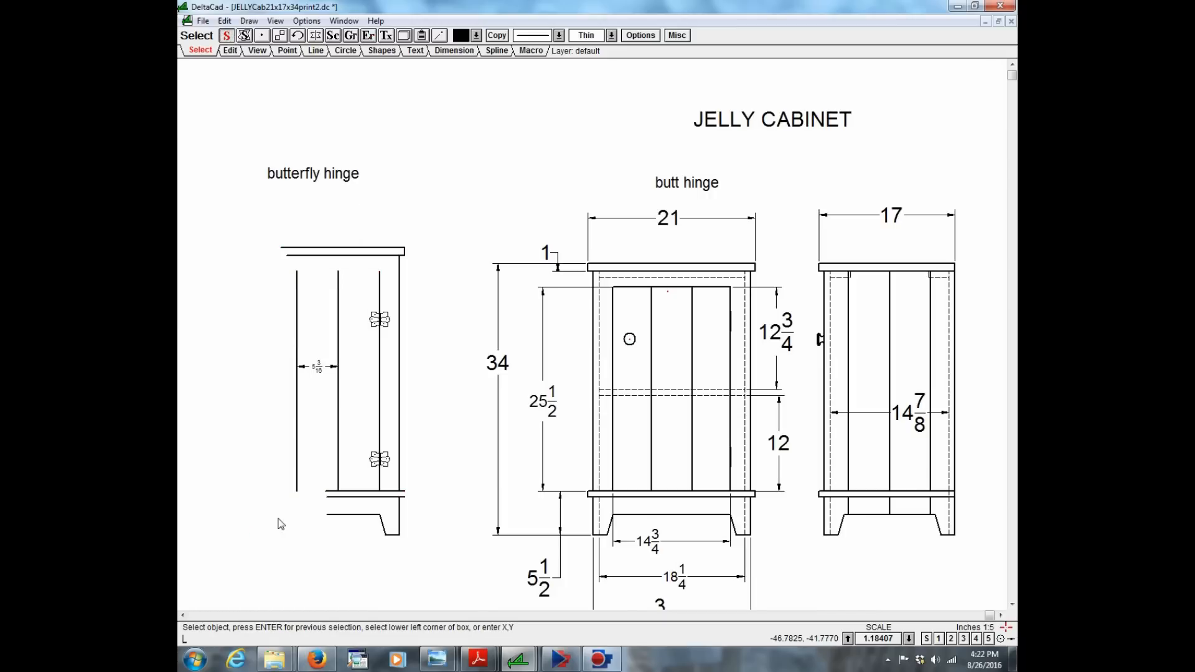
# - Draw a horizontal line from the door's upper hinge-side corner partway across for the door's top edge
pyautogui.click(199, 610)
pyautogui.click(199, 610)
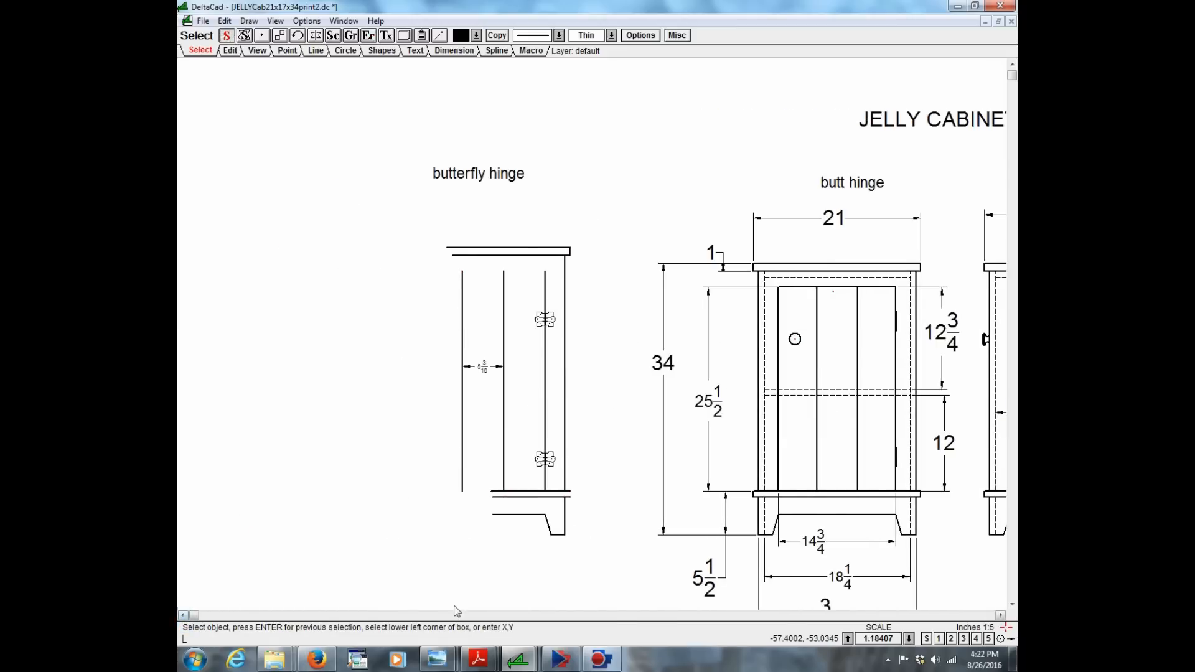
pyautogui.click(316, 51)
pyautogui.click(545, 271)
pyautogui.click(448, 303)
# - Draw a line parallel to the cabinet's outer hinge-side edge, offset well beyond the deleted half
pyautogui.click(322, 35)
pyautogui.click(569, 402)
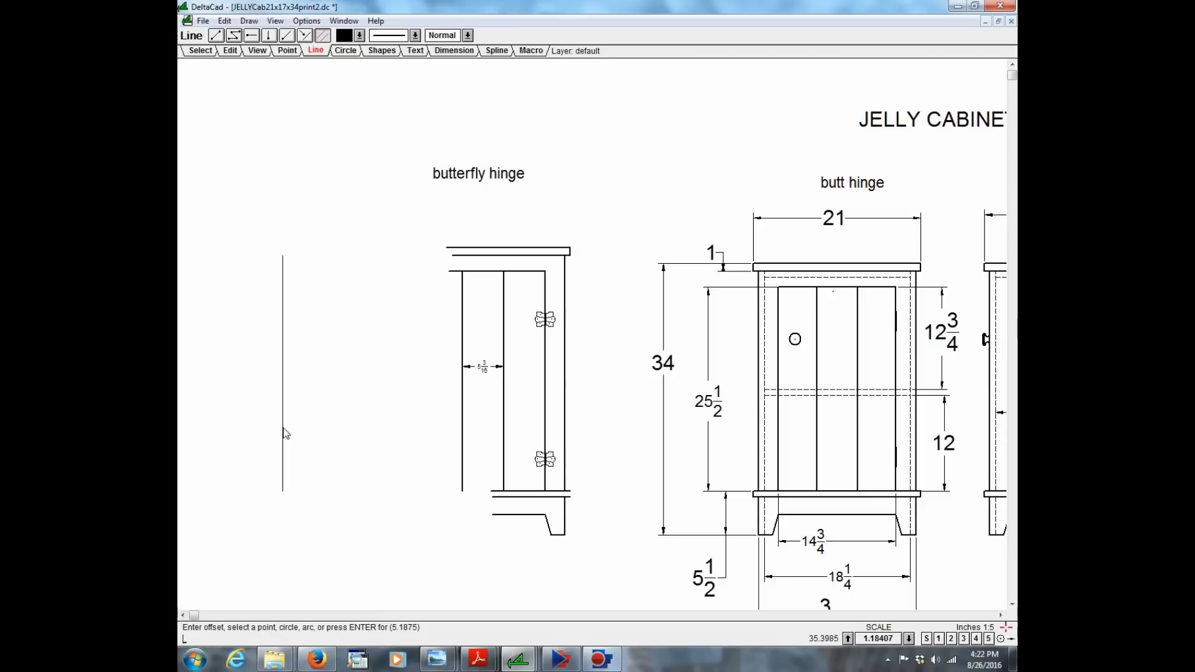
pyautogui.click(288, 431)
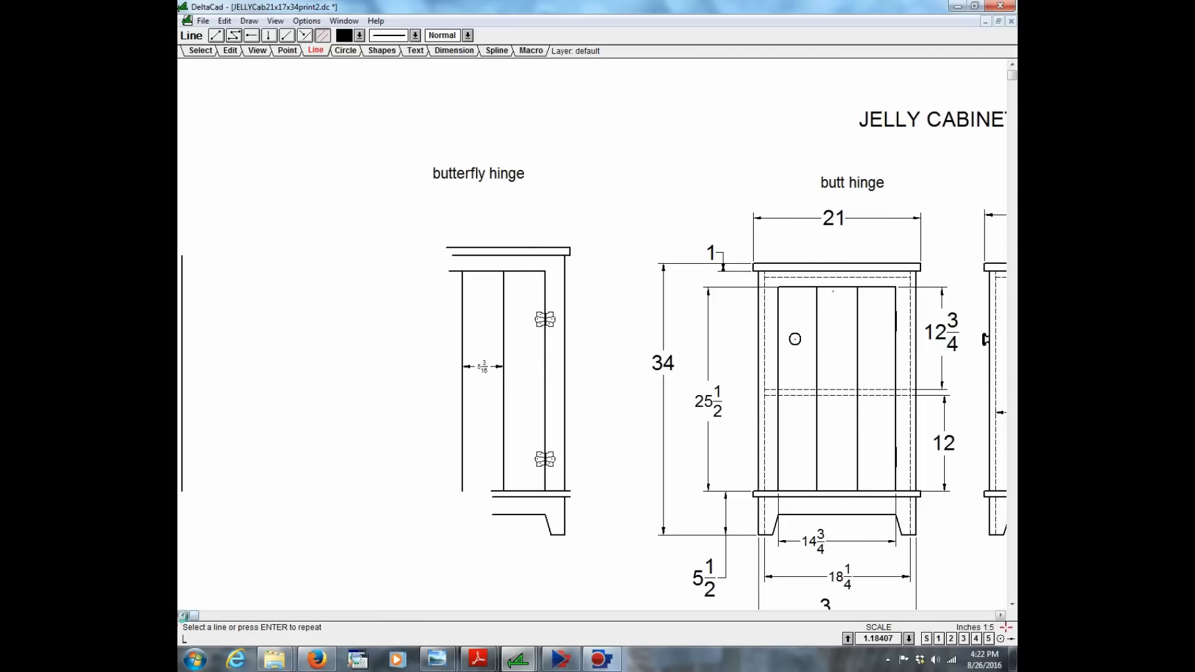
# - Place one temporary midpoint between the upper end of the new parallel line and the upper end of the hinge-side cabinet edge
pyautogui.click(183, 615)
pyautogui.press('l')
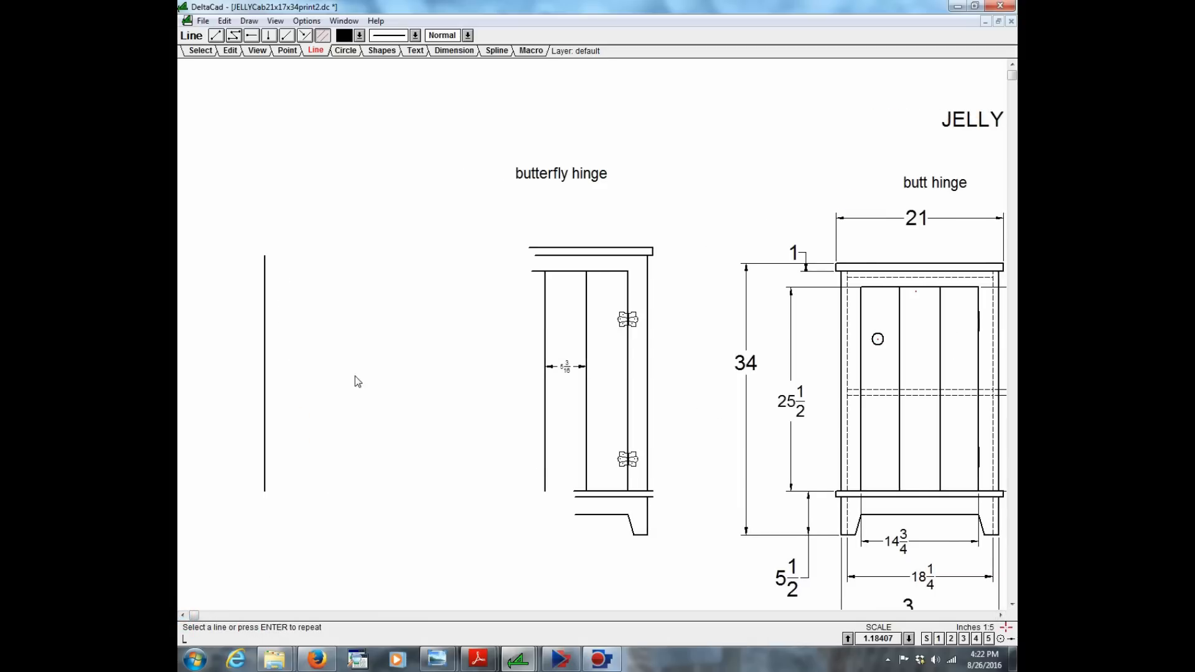
pyautogui.click(283, 50)
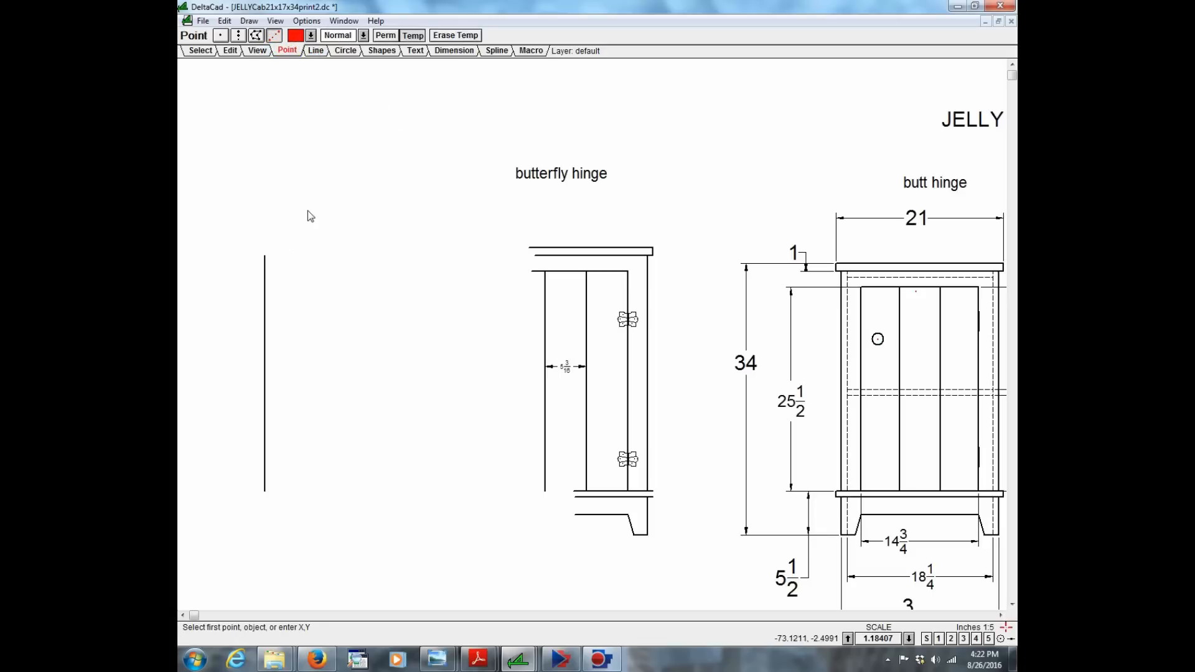
pyautogui.click(265, 255)
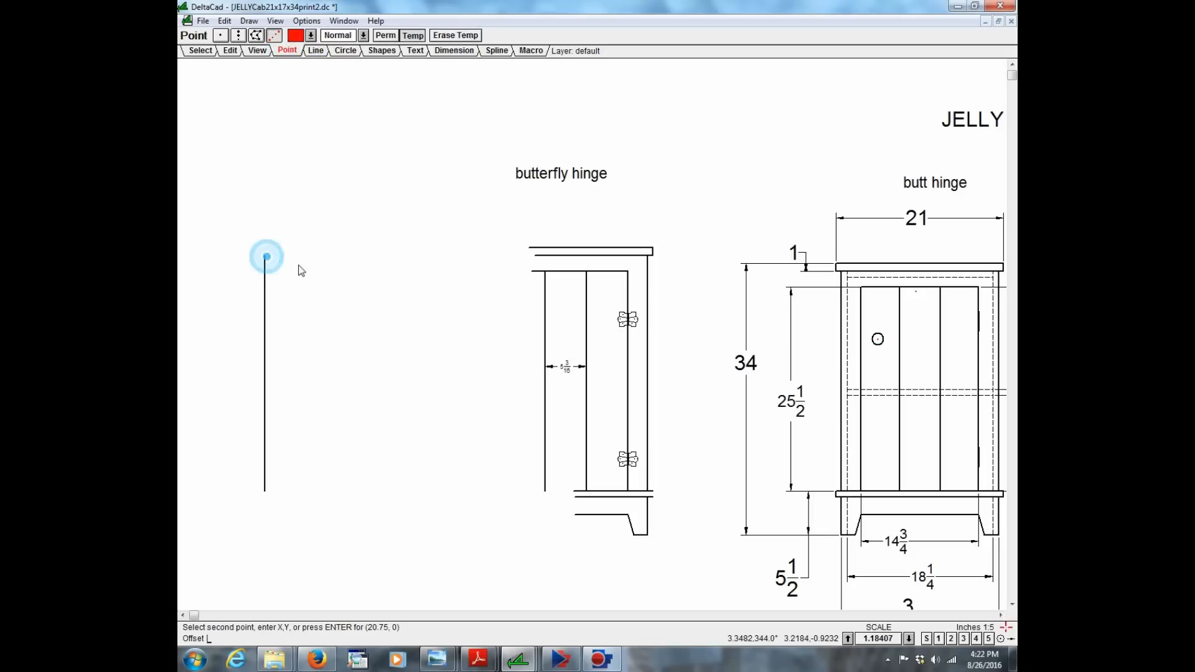
pyautogui.click(648, 255)
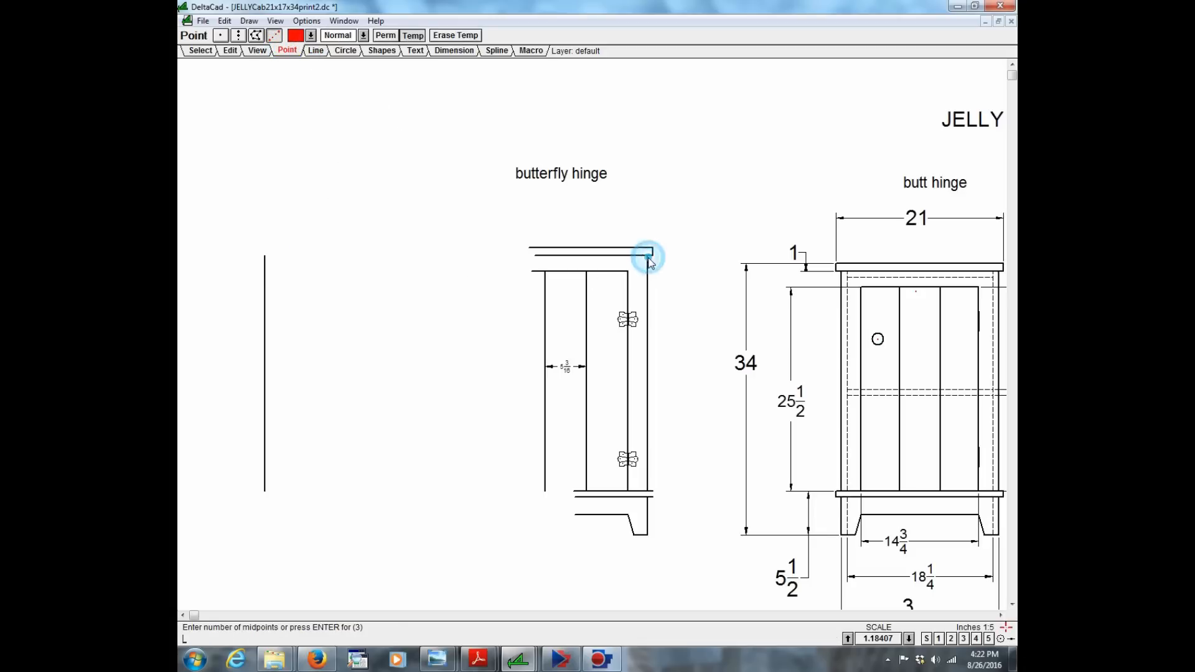
pyautogui.write('1')
pyautogui.press('Return')
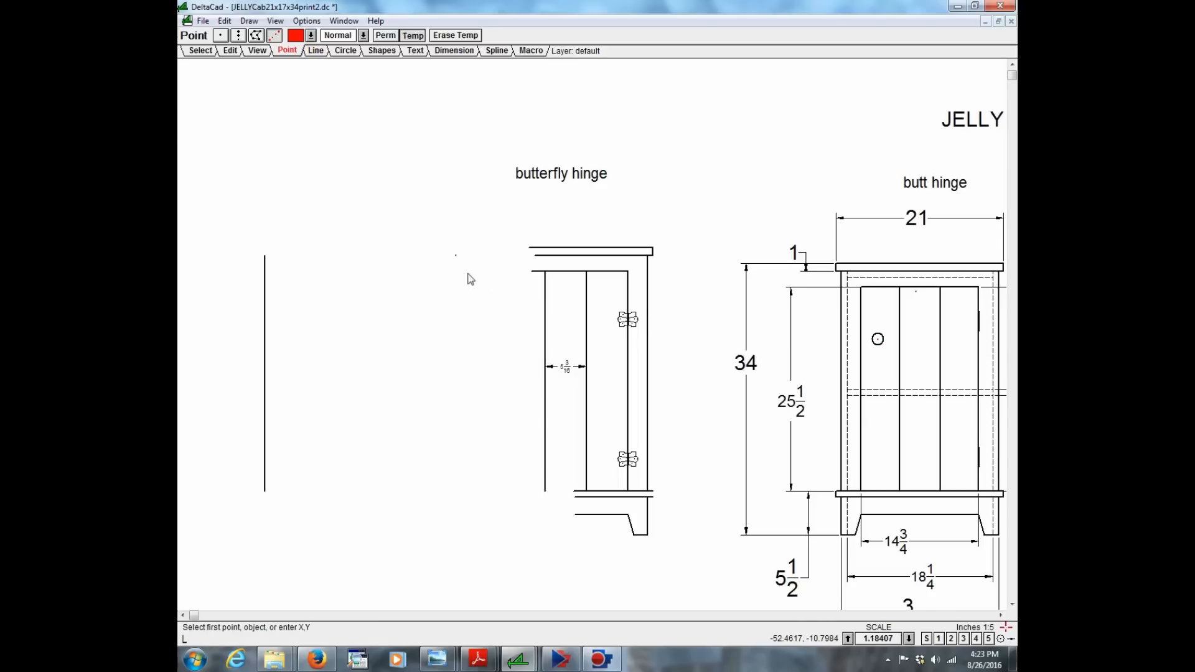
# - Draw a short vertical line upward from the midpoint to mark the cabinet's center
pyautogui.click(316, 50)
pyautogui.click(269, 35)
pyautogui.click(456, 255)
pyautogui.click(459, 179)
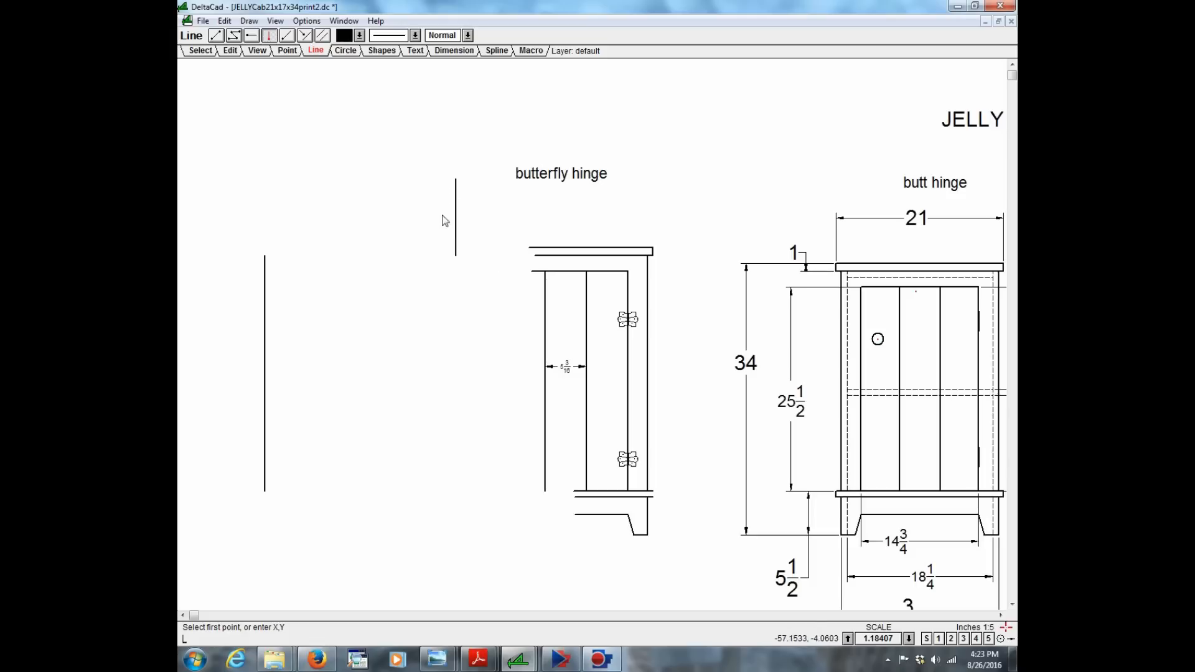
# - Select the remaining half of the cabinet front and mirror a copy of it about the short vertical center line
pyautogui.click(201, 50)
pyautogui.click(691, 235)
pyautogui.click(500, 584)
pyautogui.write('L')
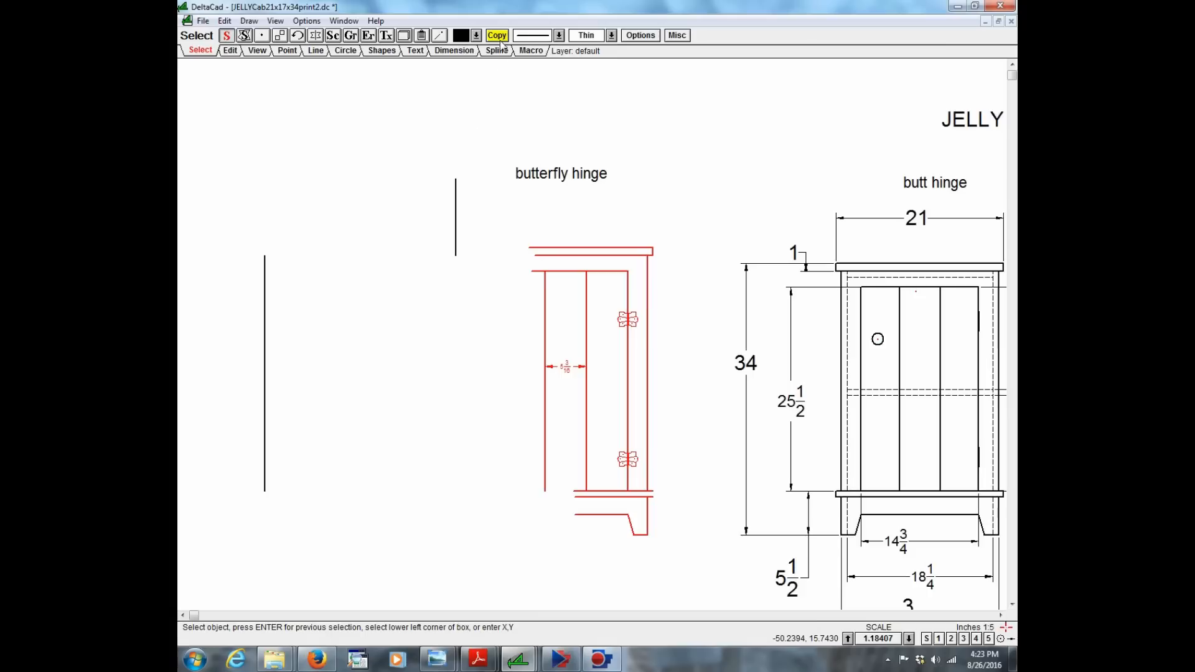
pyautogui.click(316, 38)
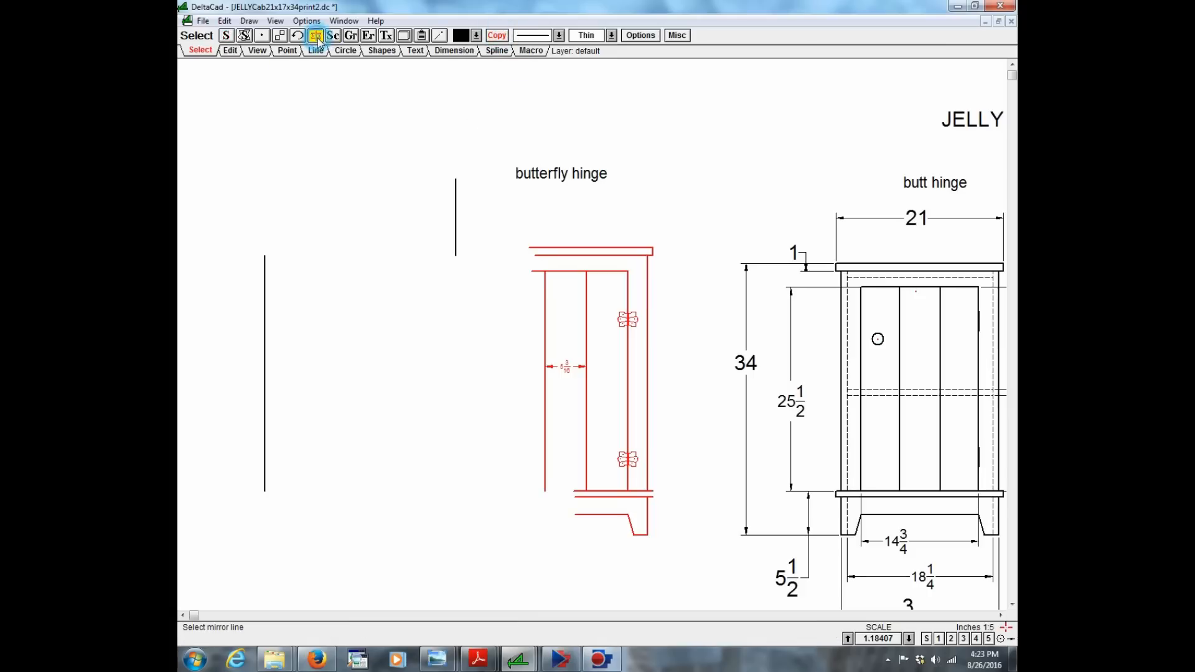
pyautogui.click(457, 223)
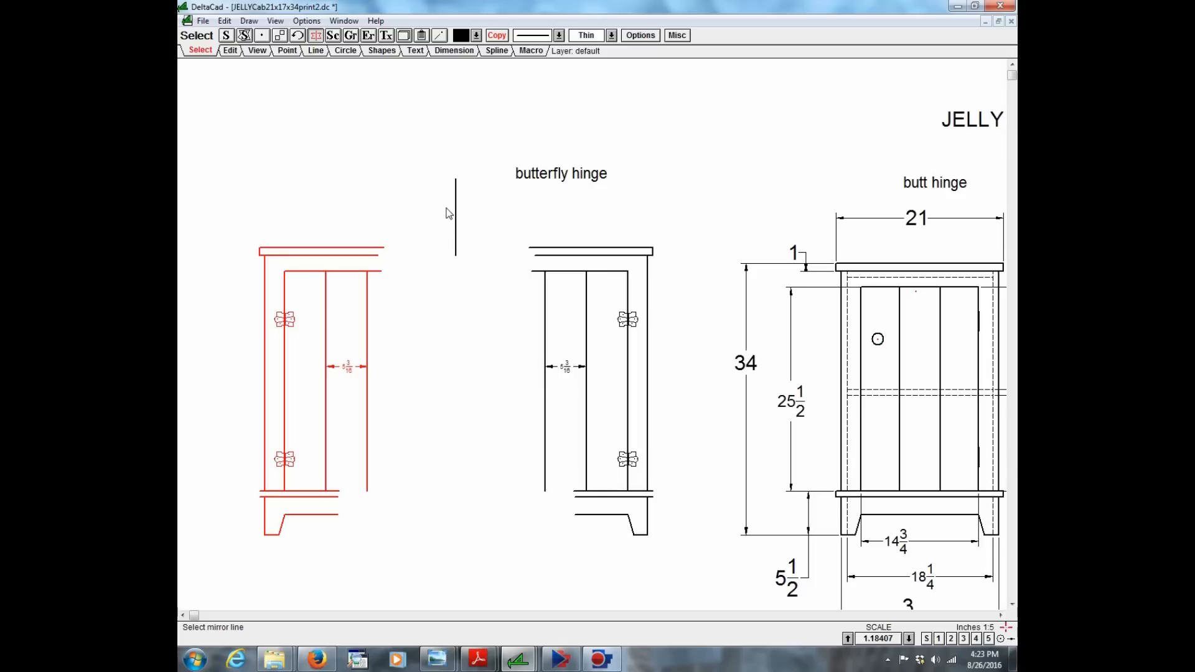
# - Draw a rectangle for the full door opening, from the lower corner of the mirrored half to the opposite upper corner
pyautogui.click(316, 51)
pyautogui.click(381, 50)
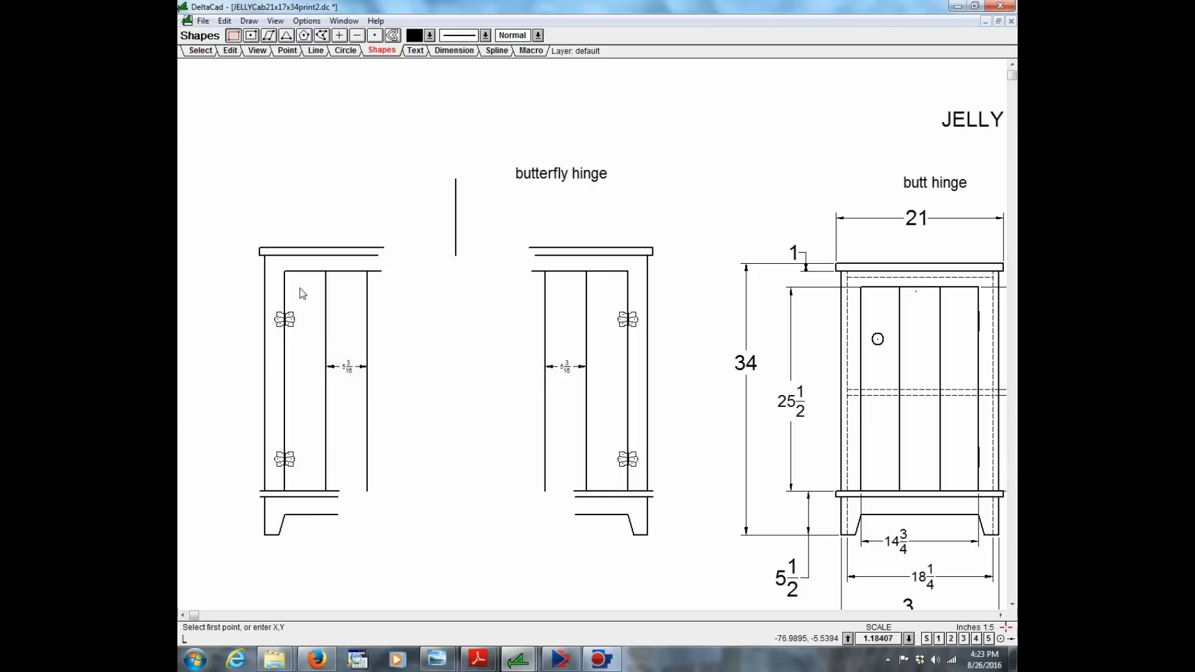
pyautogui.click(284, 491)
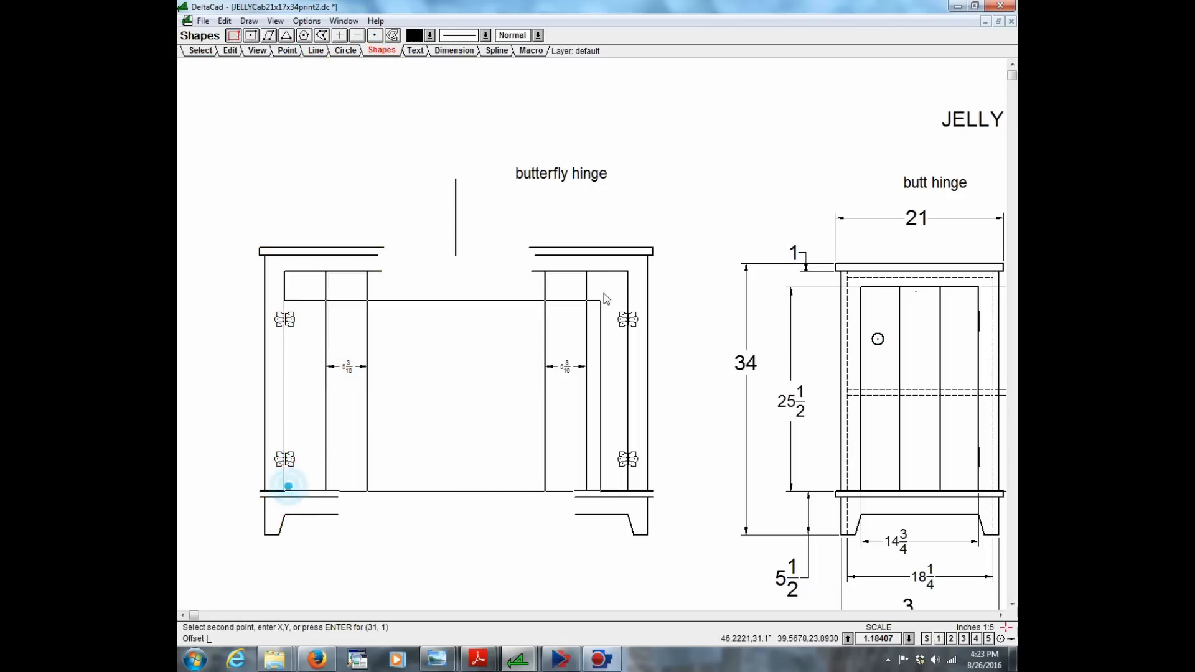
pyautogui.click(628, 271)
# - Draw rectangles spanning the cabinet's full width for the top board and for the base molding
pyautogui.click(260, 254)
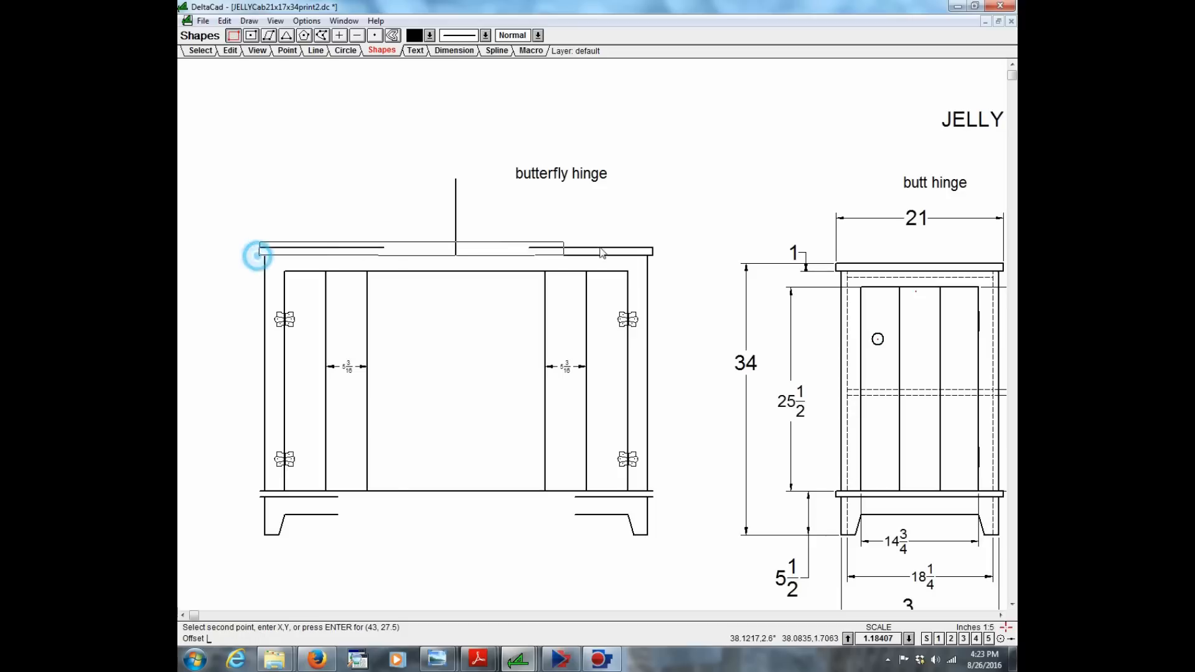
pyautogui.click(653, 248)
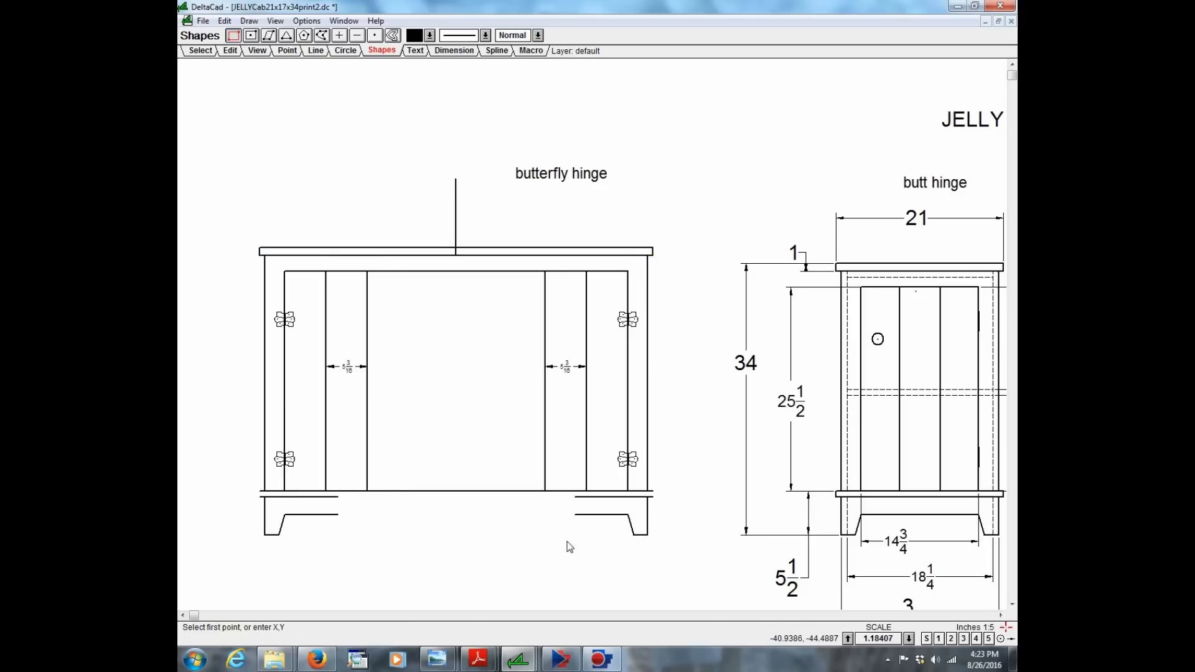
pyautogui.click(261, 497)
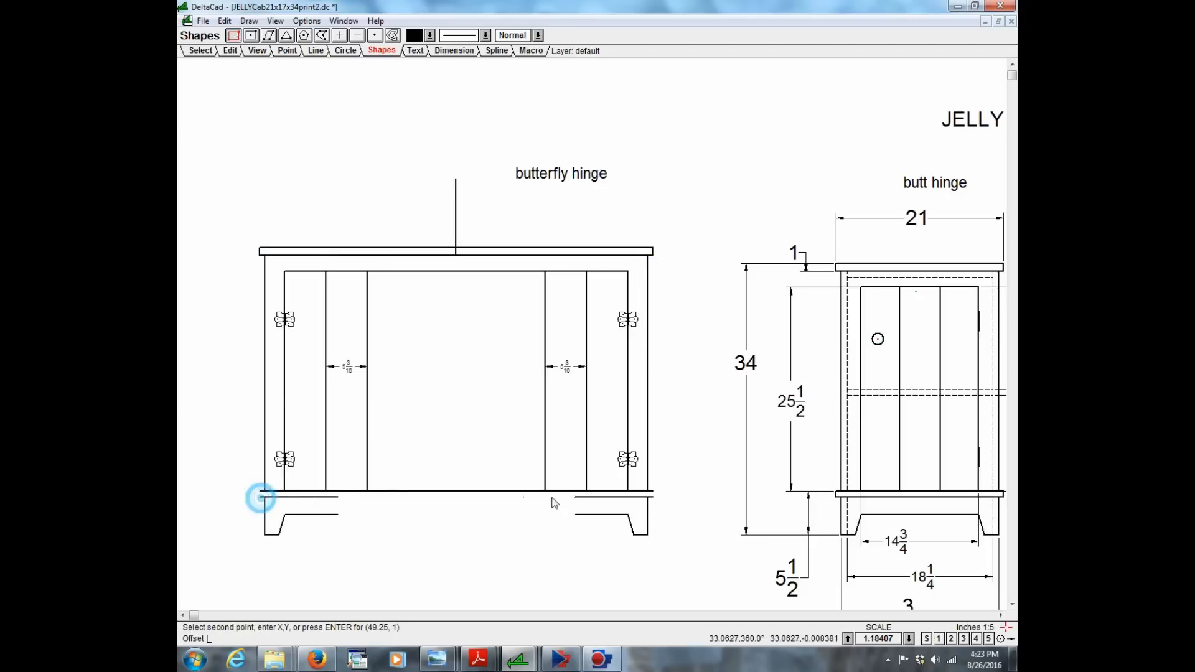
pyautogui.click(652, 493)
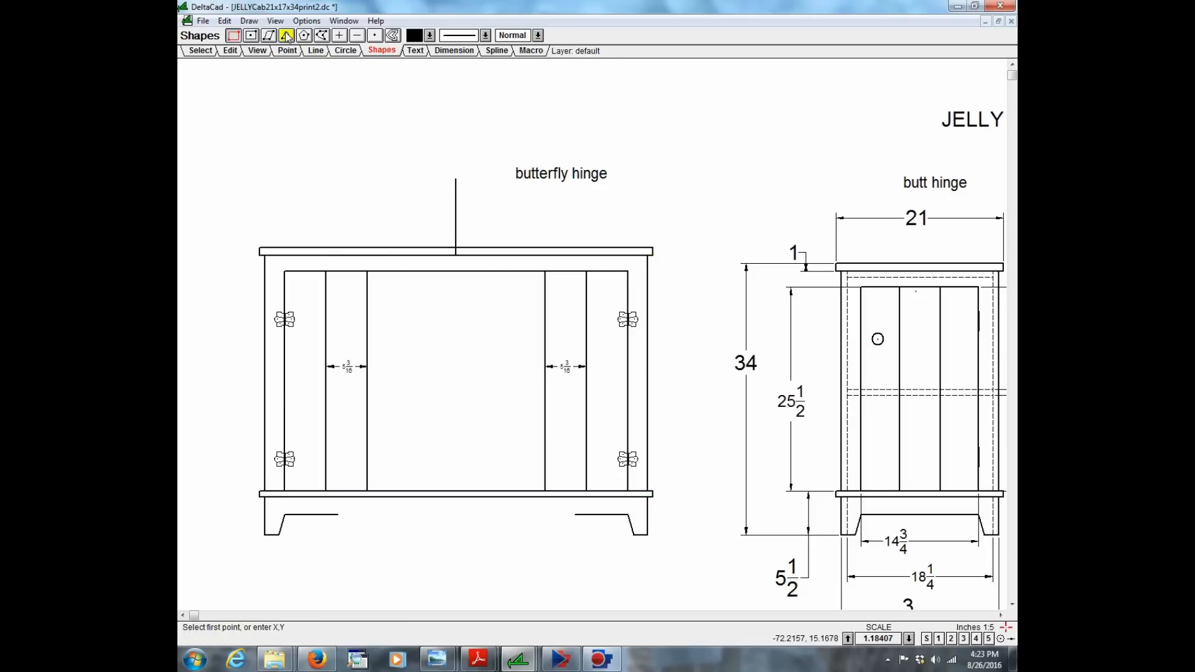
# - Join the two open ends of the base's lower edge with a horizontal line
pyautogui.click(316, 51)
pyautogui.click(252, 35)
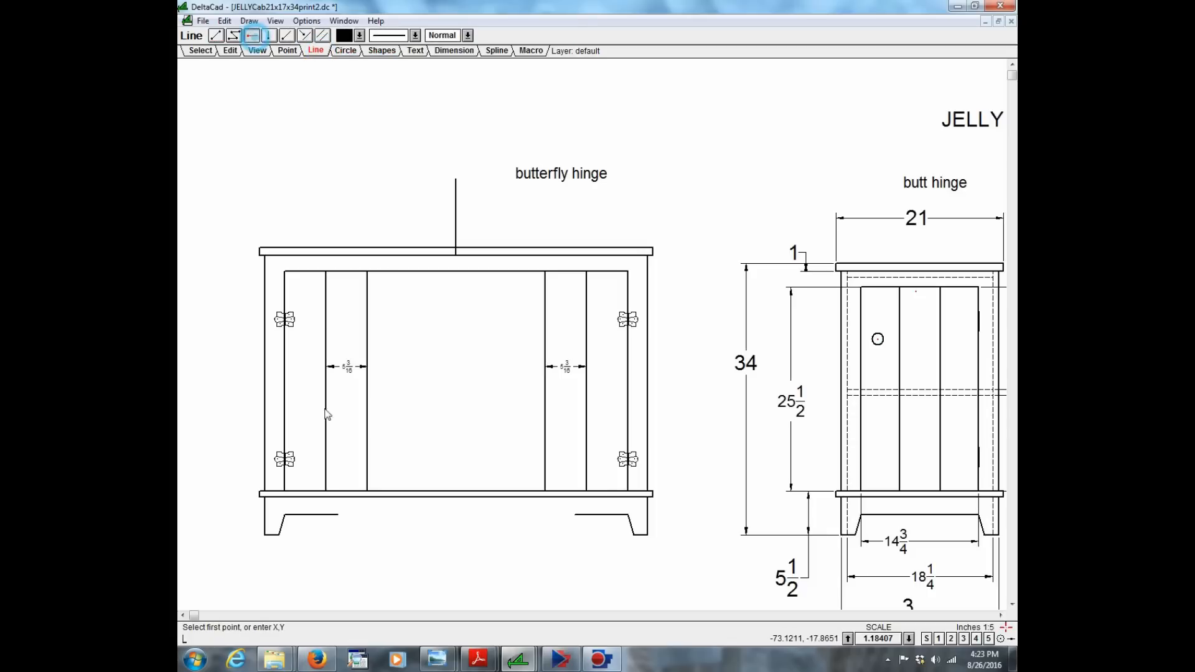
pyautogui.click(336, 516)
pyautogui.click(574, 515)
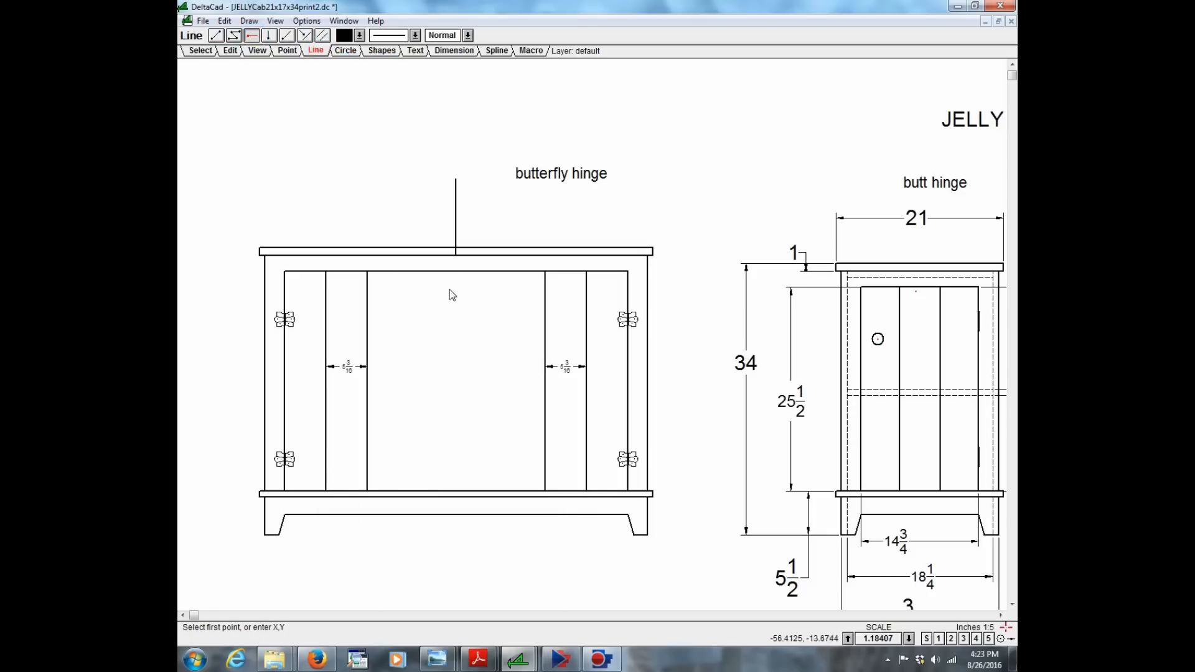
# - Extend the center line down past the base and draw a separate vertical divider over the door opening's height
pyautogui.click(270, 36)
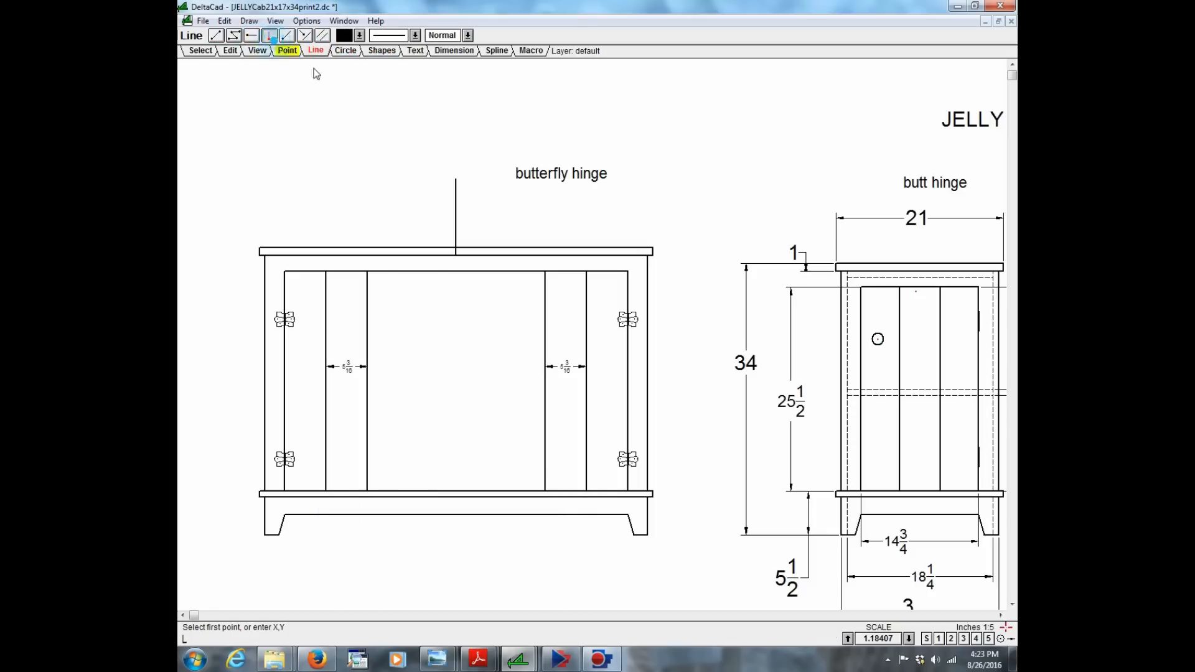
pyautogui.click(456, 255)
pyautogui.click(501, 570)
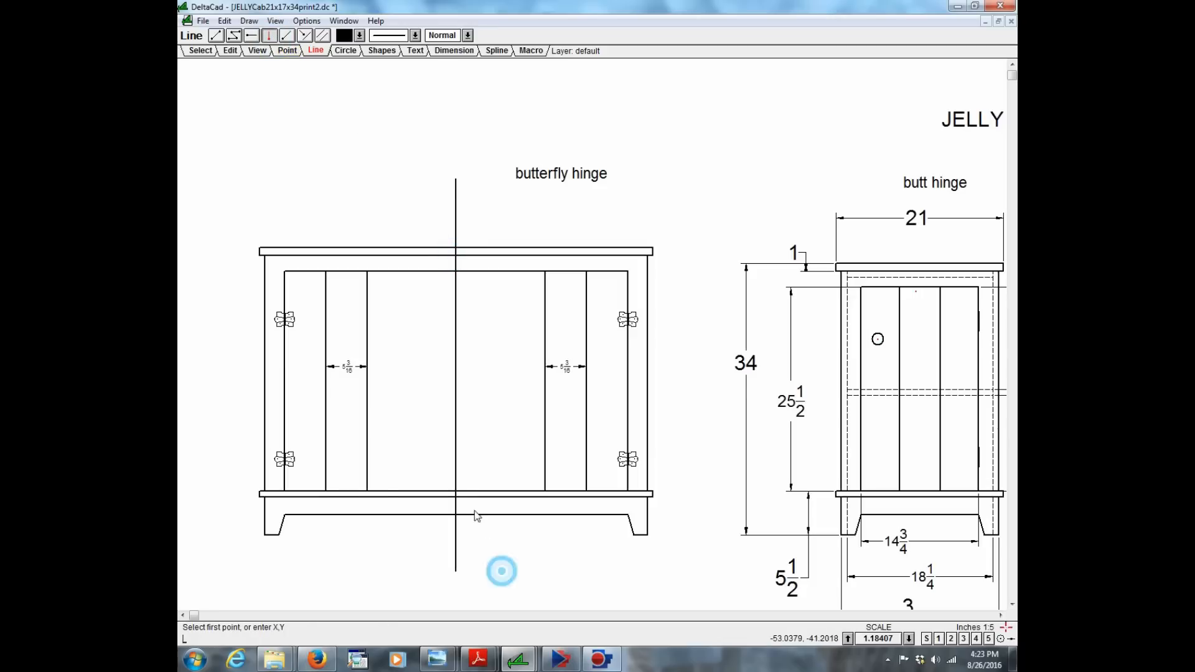
pyautogui.click(456, 491)
pyautogui.click(489, 271)
# - Erase the long center lines, the old door board lines and the board-width dimensions, keeping the divider between the doors
pyautogui.click(230, 50)
pyautogui.click(268, 36)
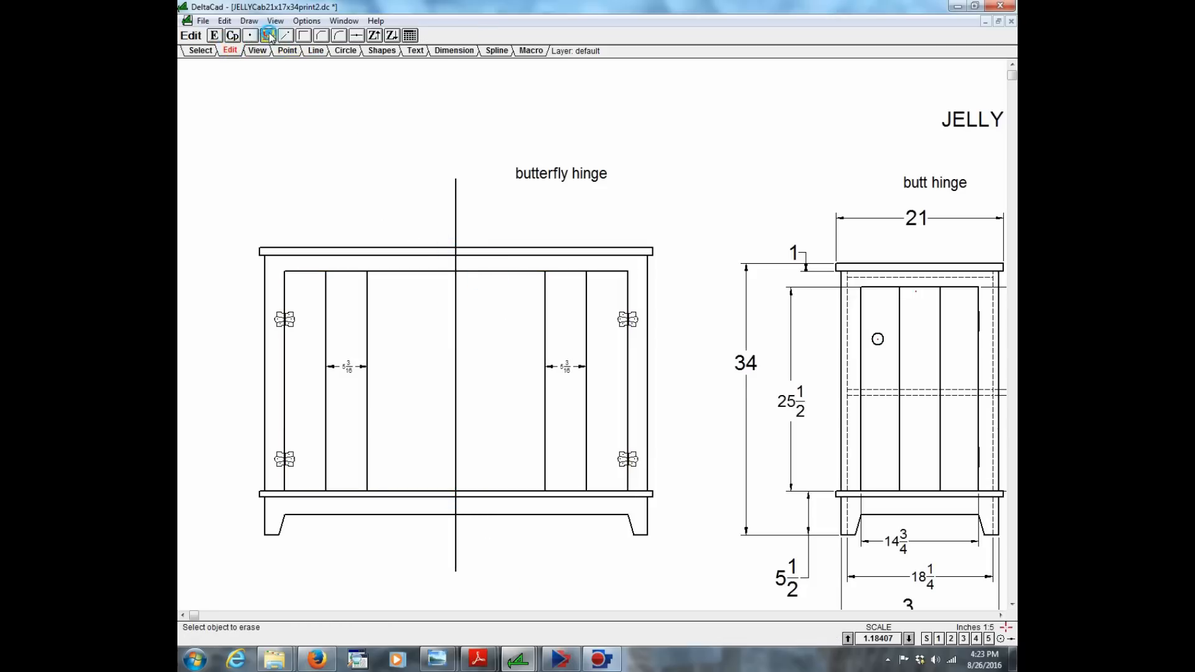
pyautogui.click(456, 202)
pyautogui.click(456, 561)
pyautogui.click(366, 434)
pyautogui.click(326, 434)
pyautogui.click(352, 373)
pyautogui.click(546, 382)
pyautogui.click(561, 364)
pyautogui.click(583, 364)
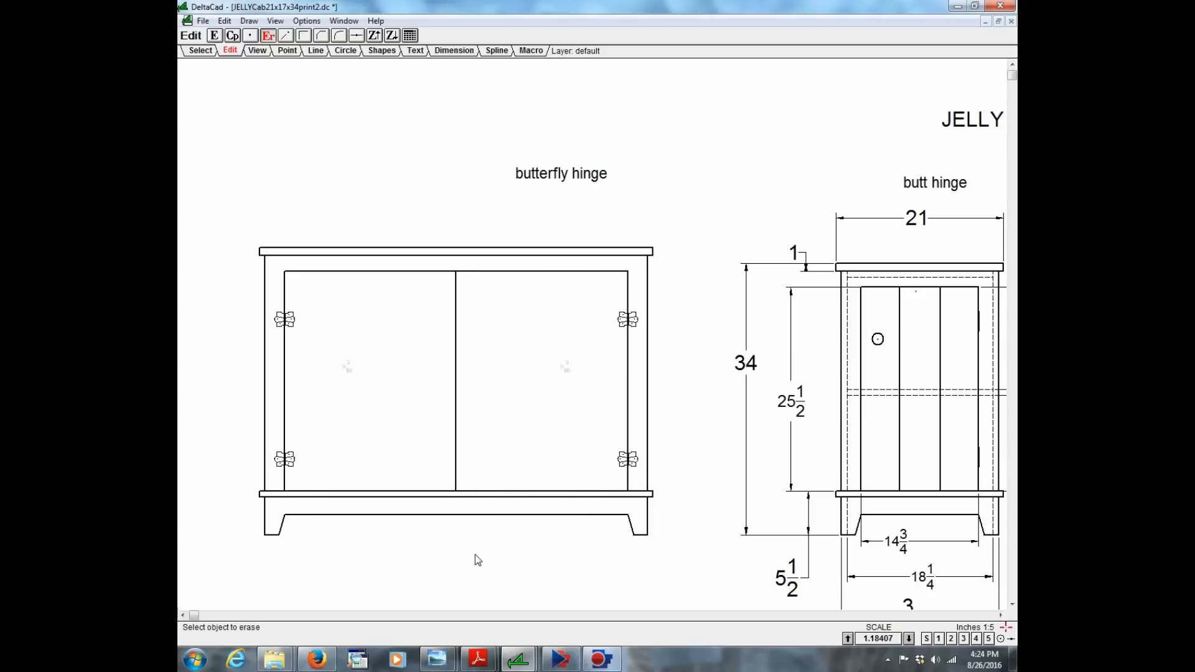
# - Try parallel shapes from the full door opening: one offset about 4.6 inches inward, another about 12.1 inches outward from that one
pyautogui.scroll(-2, 486, 527)
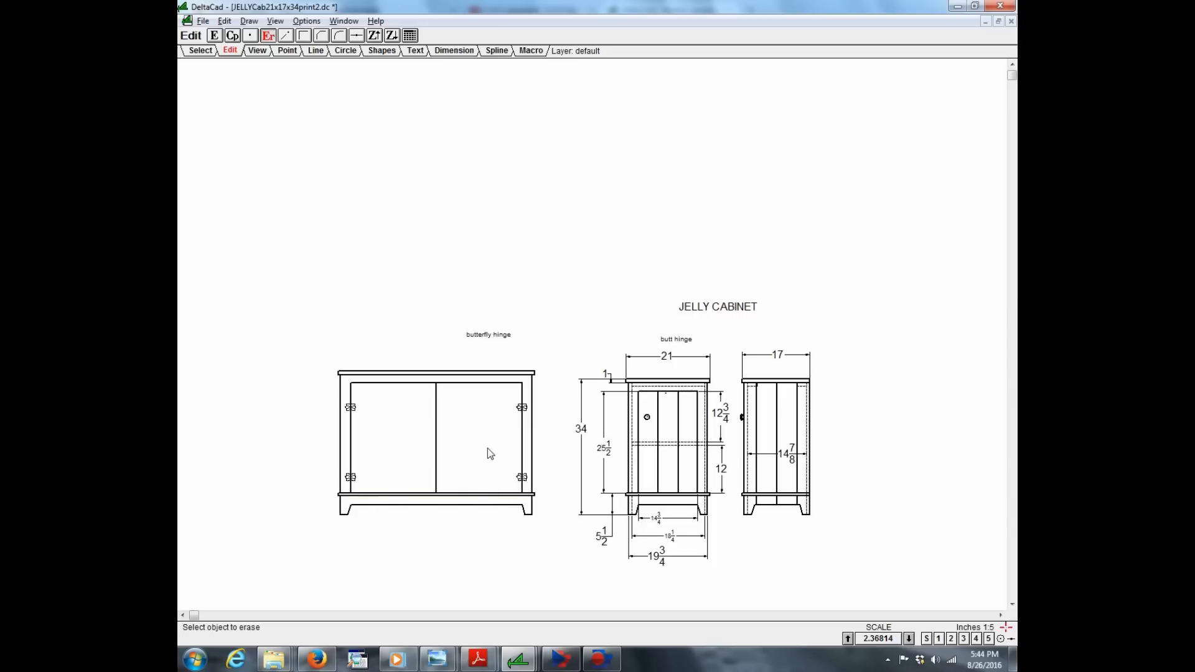
pyautogui.scroll(1, 402, 491)
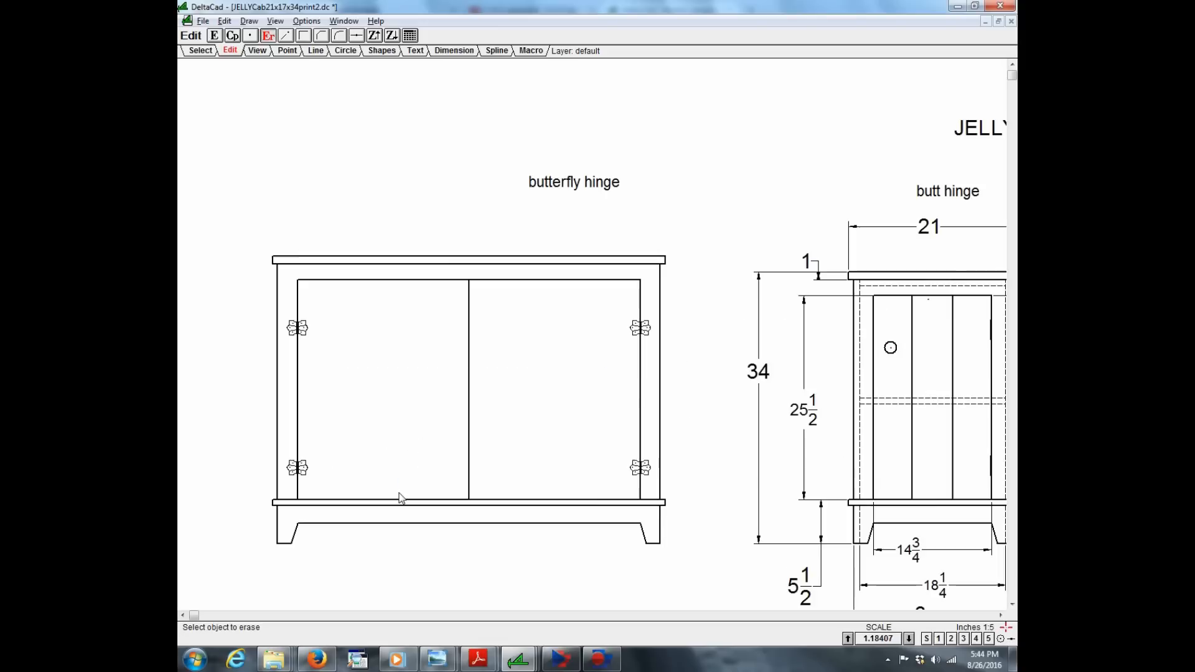
pyautogui.click(313, 51)
pyautogui.click(369, 54)
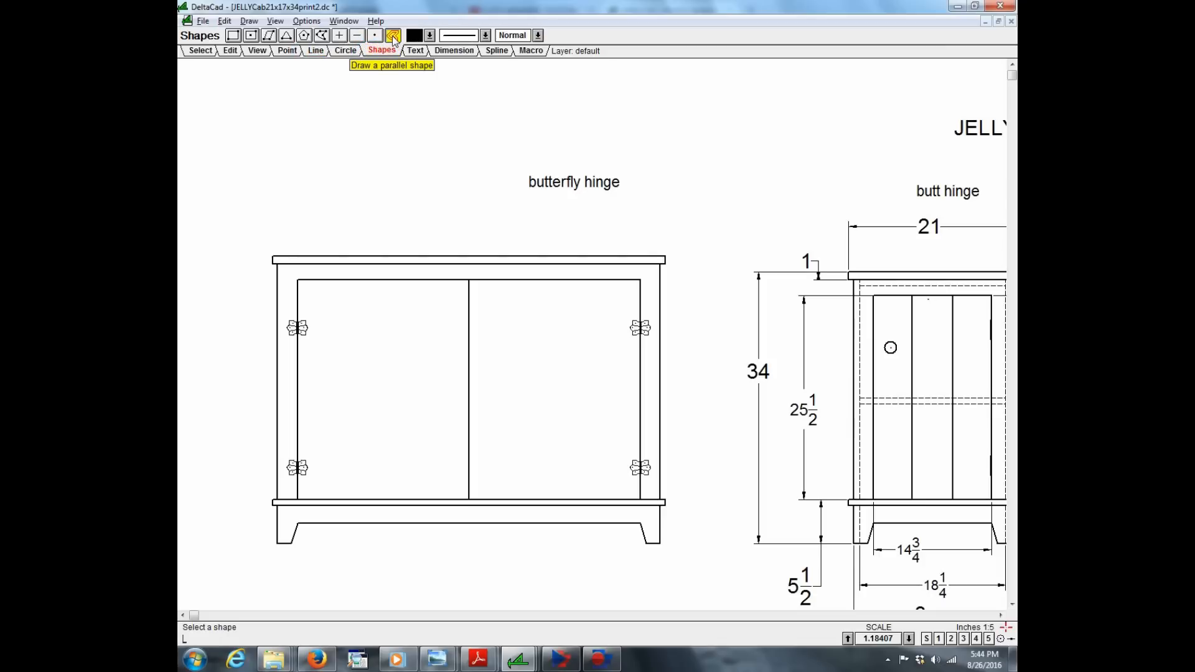
pyautogui.click(393, 36)
pyautogui.click(523, 280)
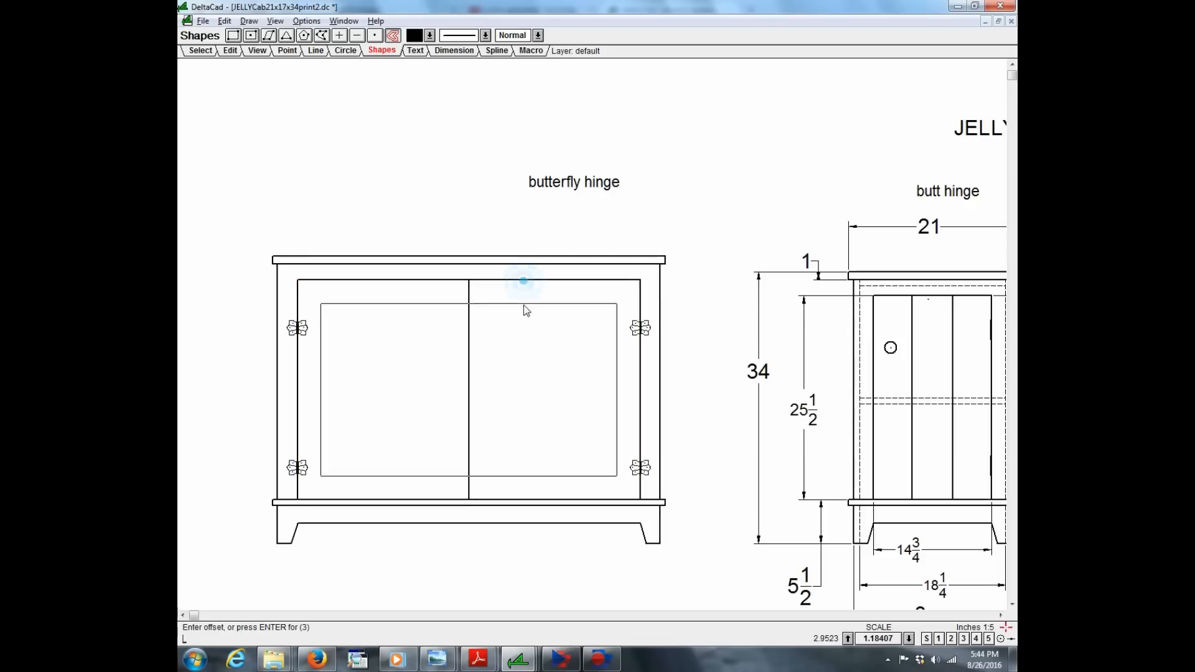
pyautogui.click(520, 317)
pyautogui.click(519, 316)
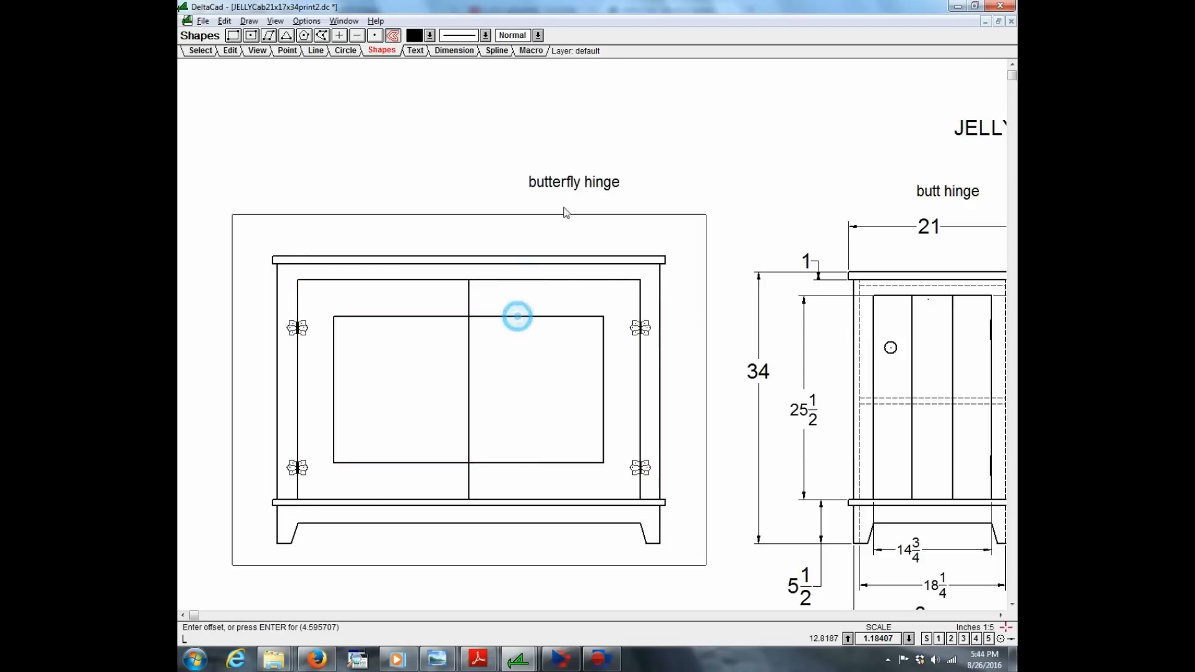
pyautogui.click(561, 220)
pyautogui.click(442, 222)
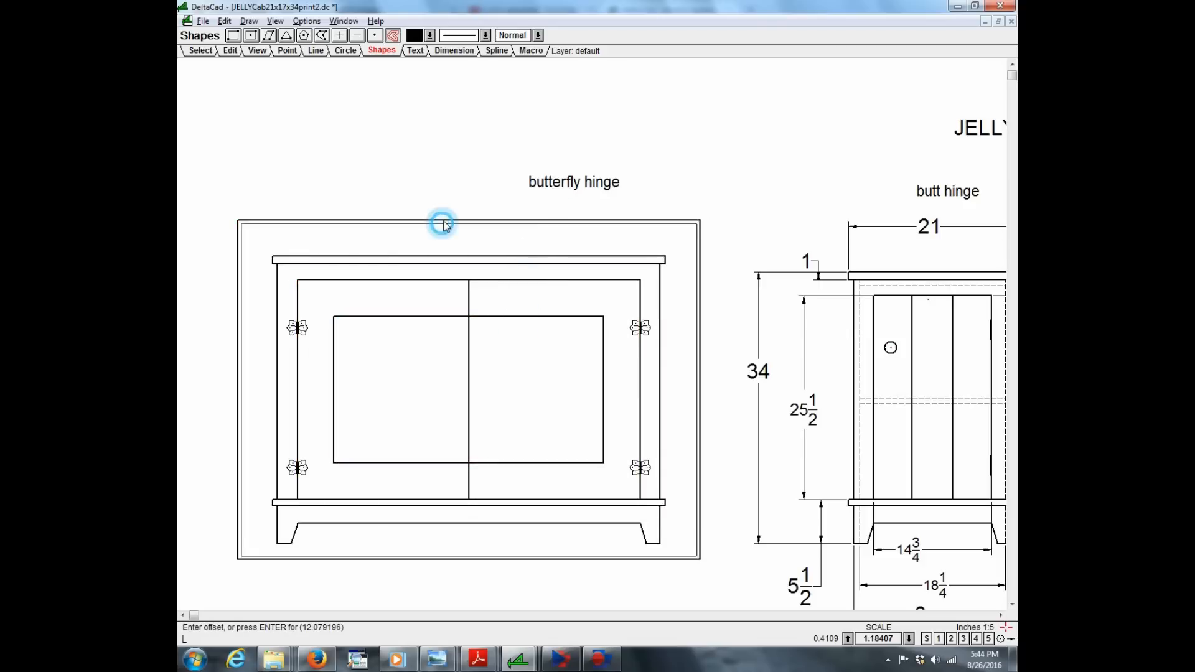
pyautogui.click(453, 202)
# - Undo the trial parallel shapes around the door opening
pyautogui.hotkey('ctrl', 'z')
pyautogui.hotkey('ctrl', 'z')
pyautogui.hotkey('ctrl', 'z')
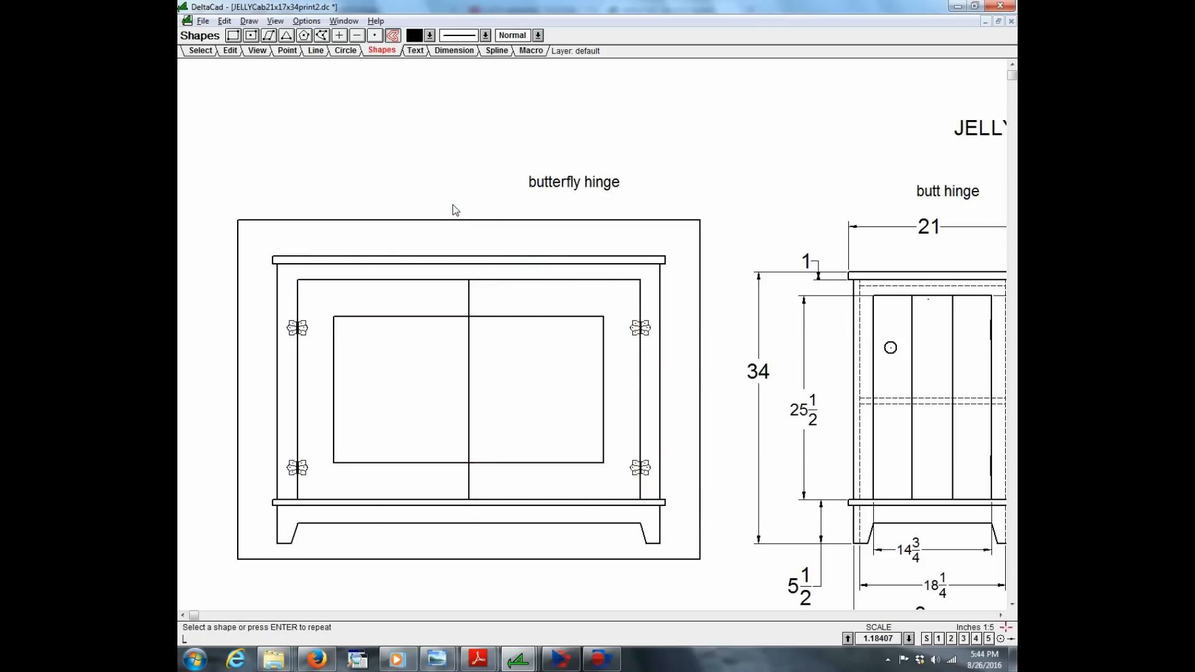
# - Draw a separate rectangle for each of the two doors, meeting at the center divider
pyautogui.click(233, 36)
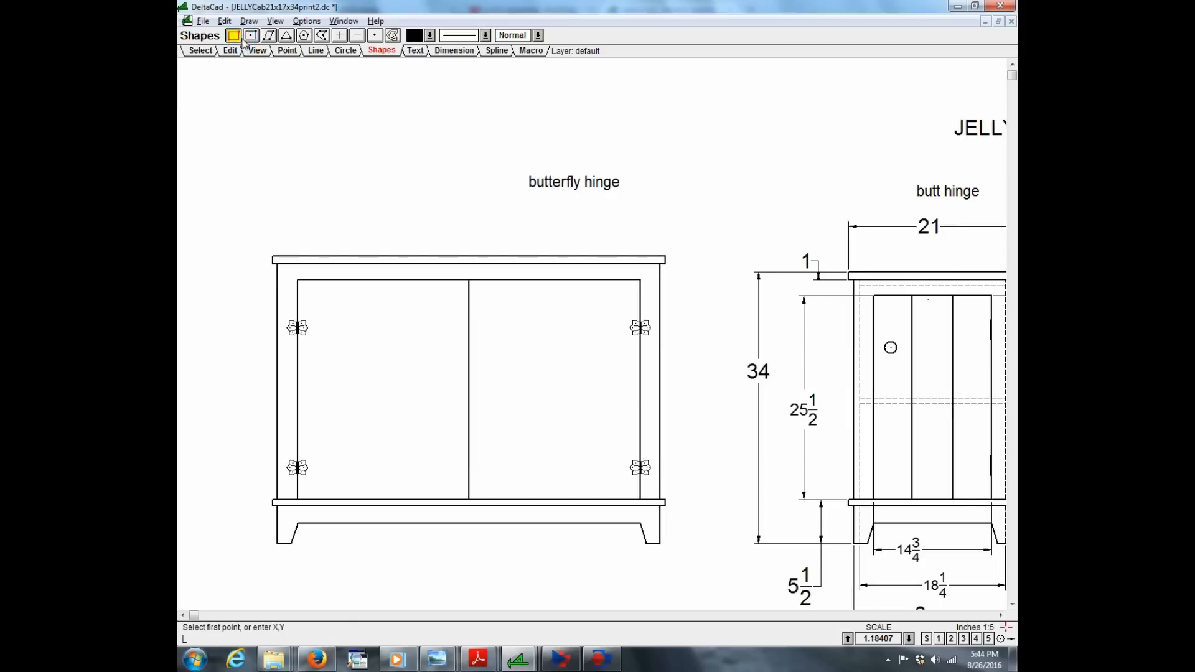
pyautogui.click(297, 500)
pyautogui.click(468, 279)
pyautogui.click(469, 500)
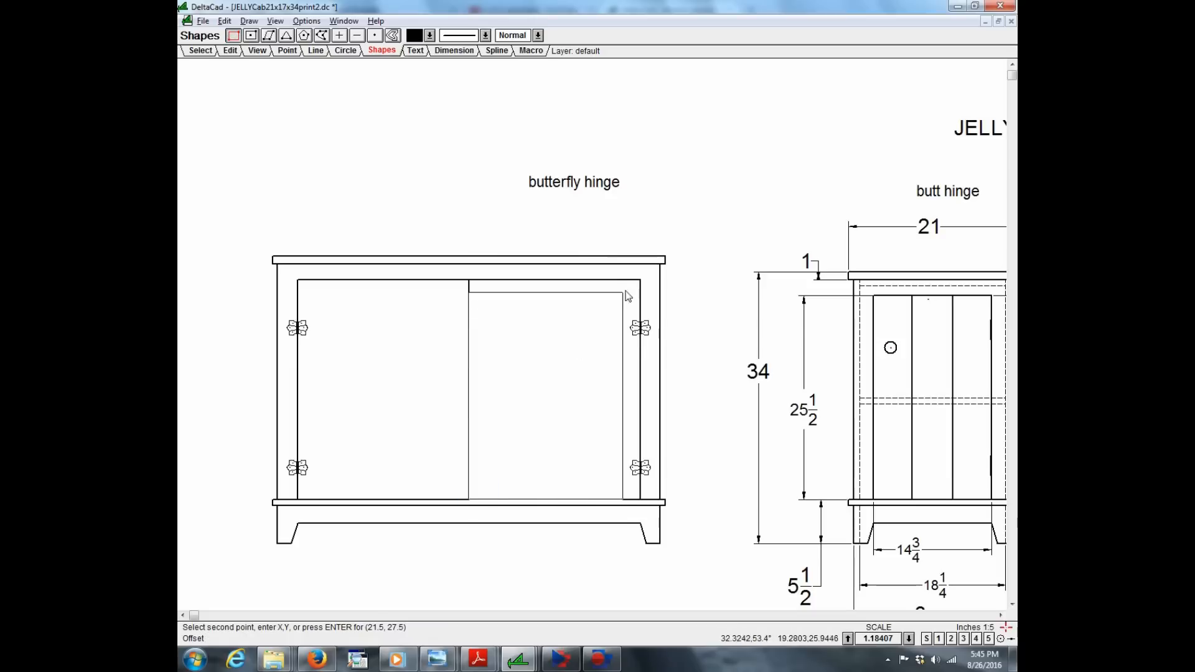
pyautogui.click(640, 279)
# - Draw a parallel shape about 3 inches inside each door rectangle to form the door panels
pyautogui.click(393, 35)
pyautogui.click(385, 280)
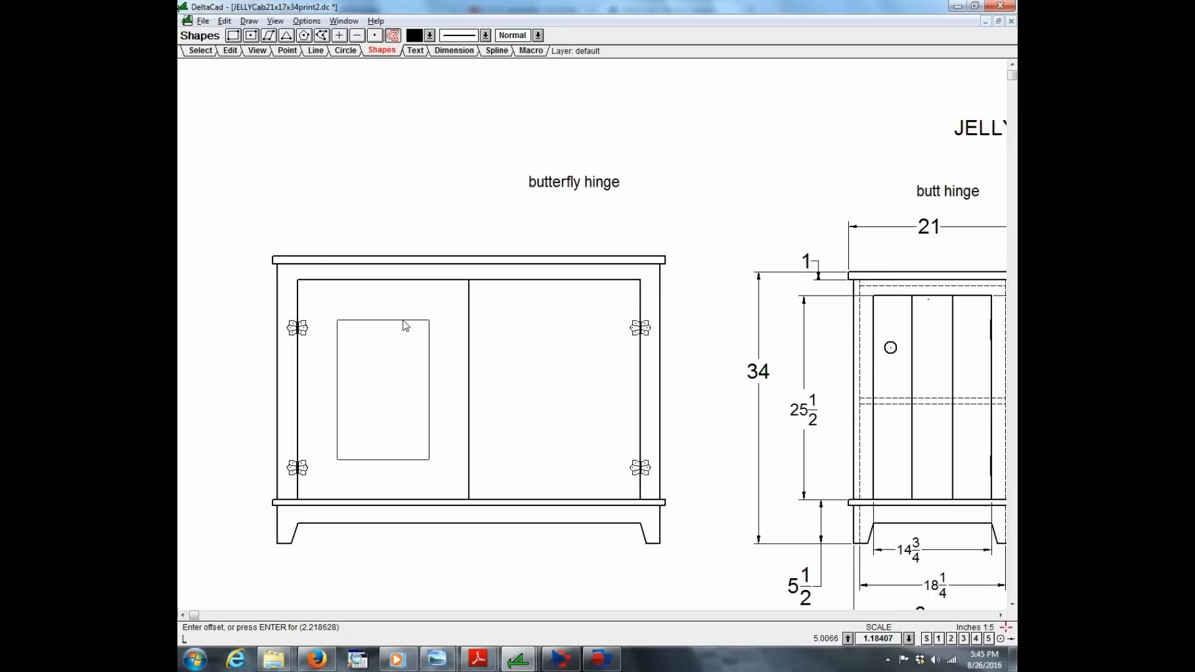
pyautogui.press('Return')
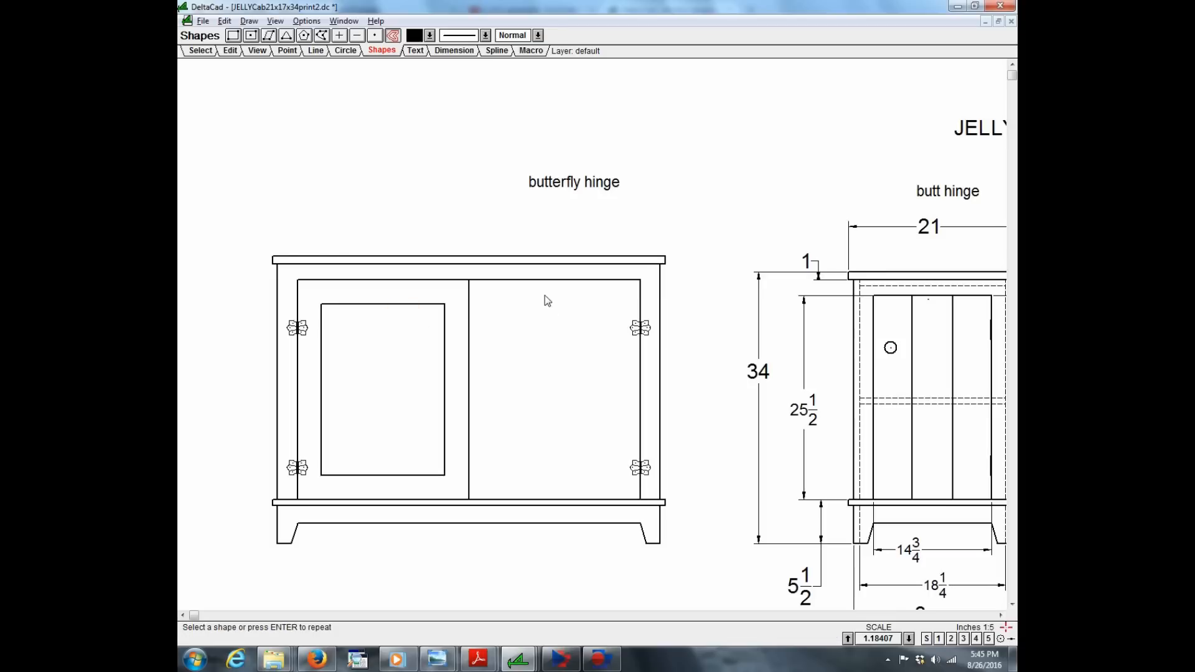
pyautogui.click(544, 280)
pyautogui.press('Return')
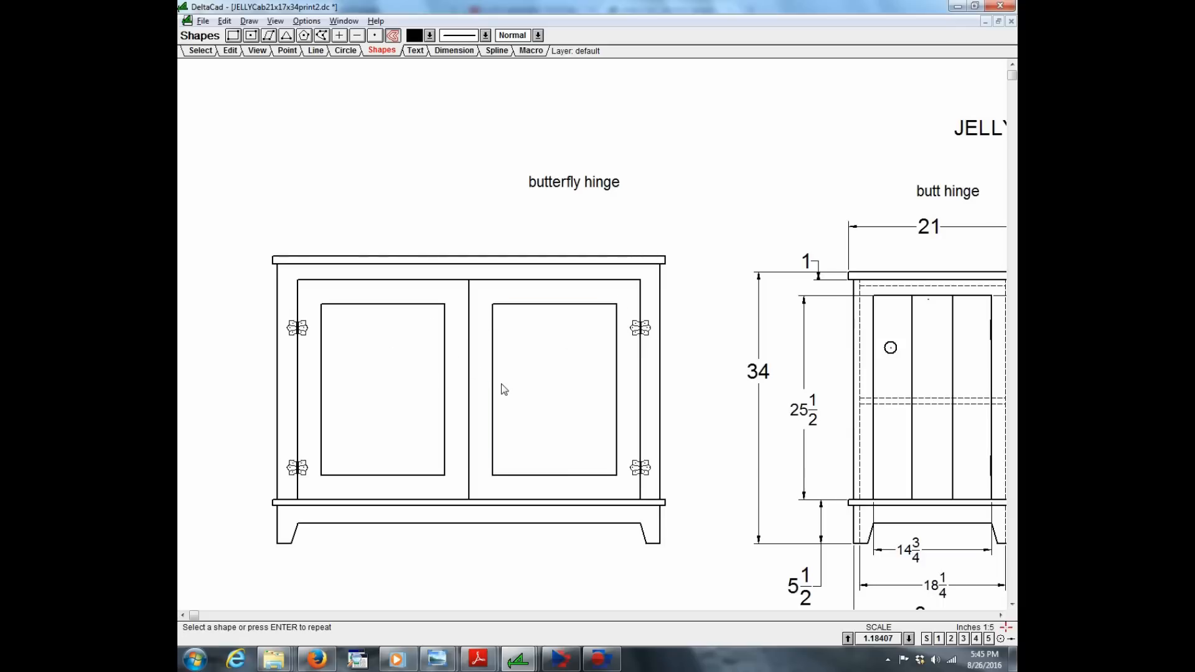
# - Draw a line parallel to each door's top edge, offset 6 inches downward, to set the knob height
pyautogui.click(315, 51)
pyautogui.click(517, 280)
pyautogui.write('6')
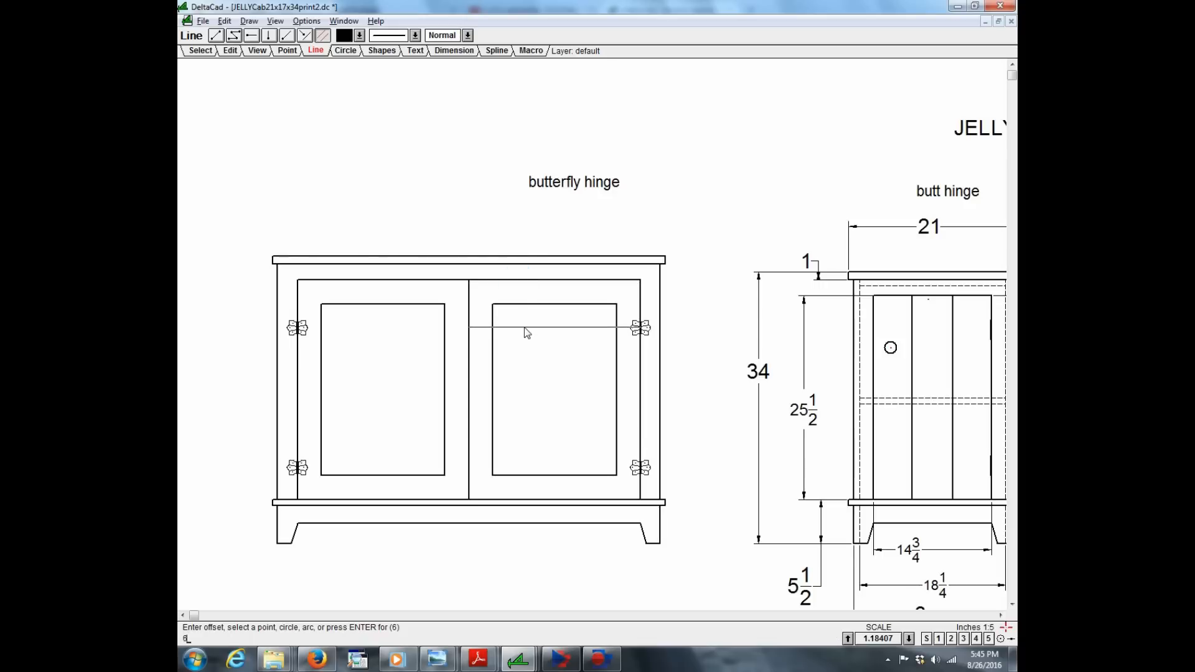
pyautogui.press('Return')
pyautogui.click(422, 279)
pyautogui.click(421, 326)
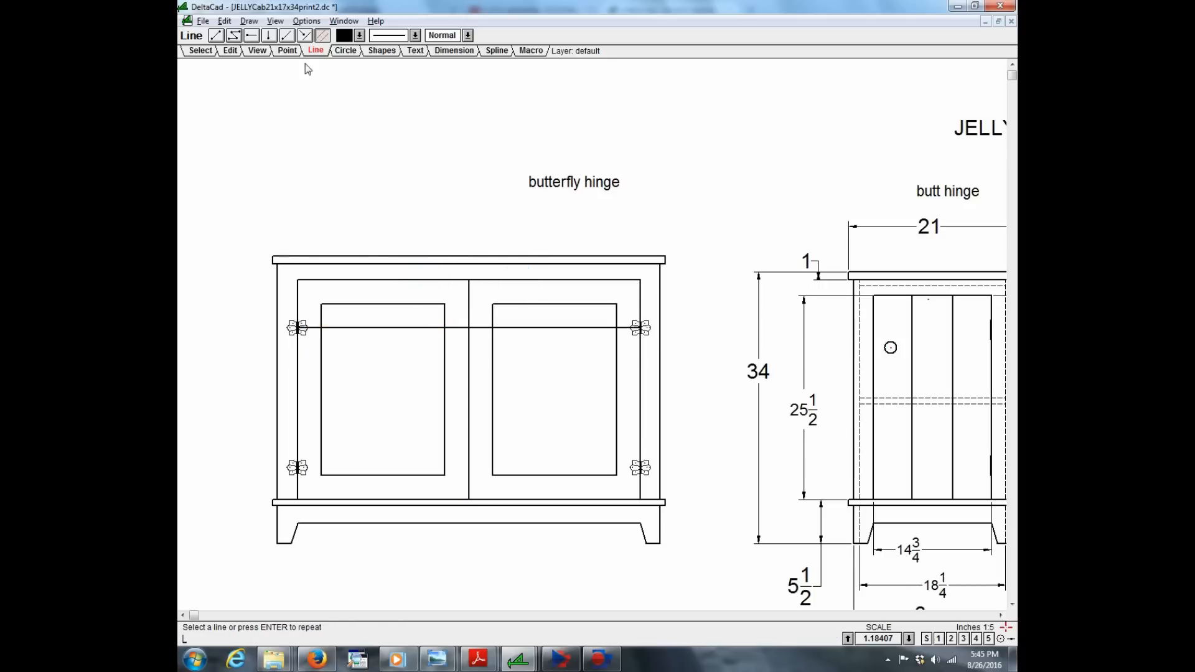
# - Place 3 temporary midpoints along the knob-height line between the inner edges of the two door panels
pyautogui.click(287, 51)
pyautogui.click(447, 329)
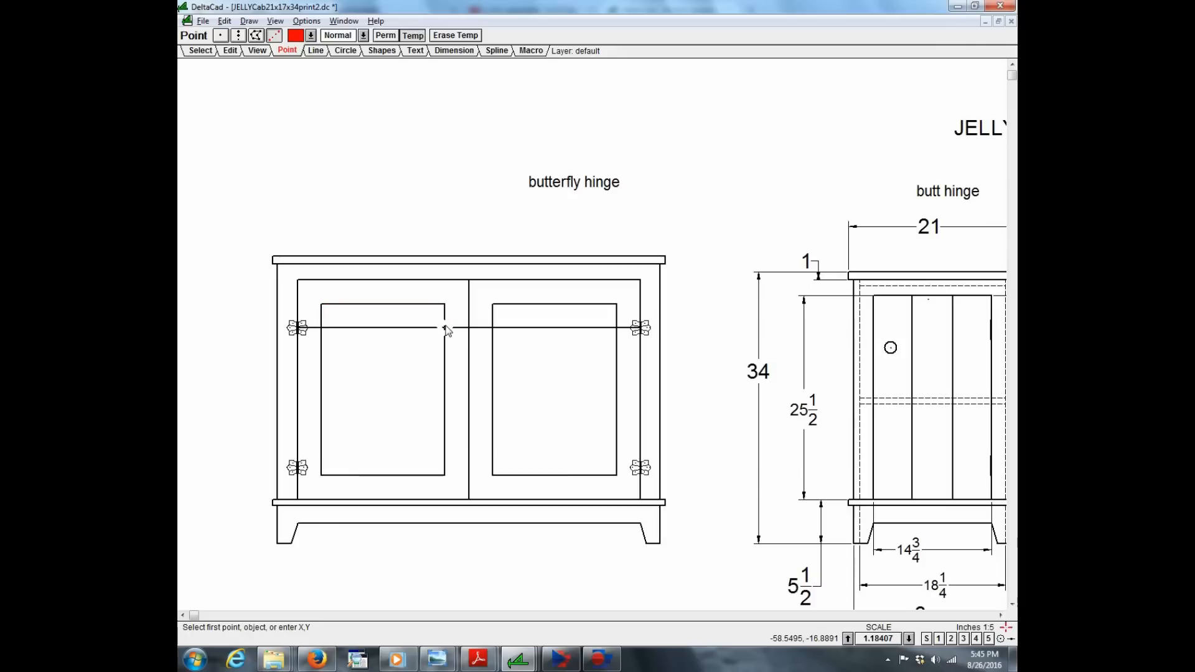
pyautogui.click(498, 337)
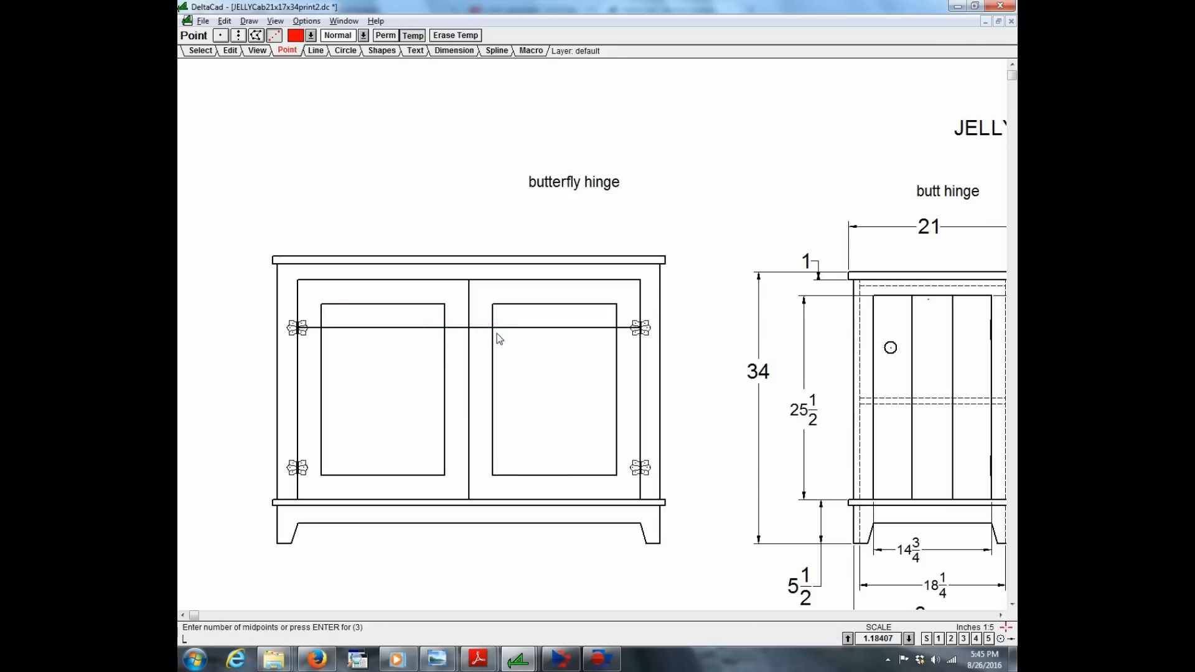
pyautogui.click(509, 407)
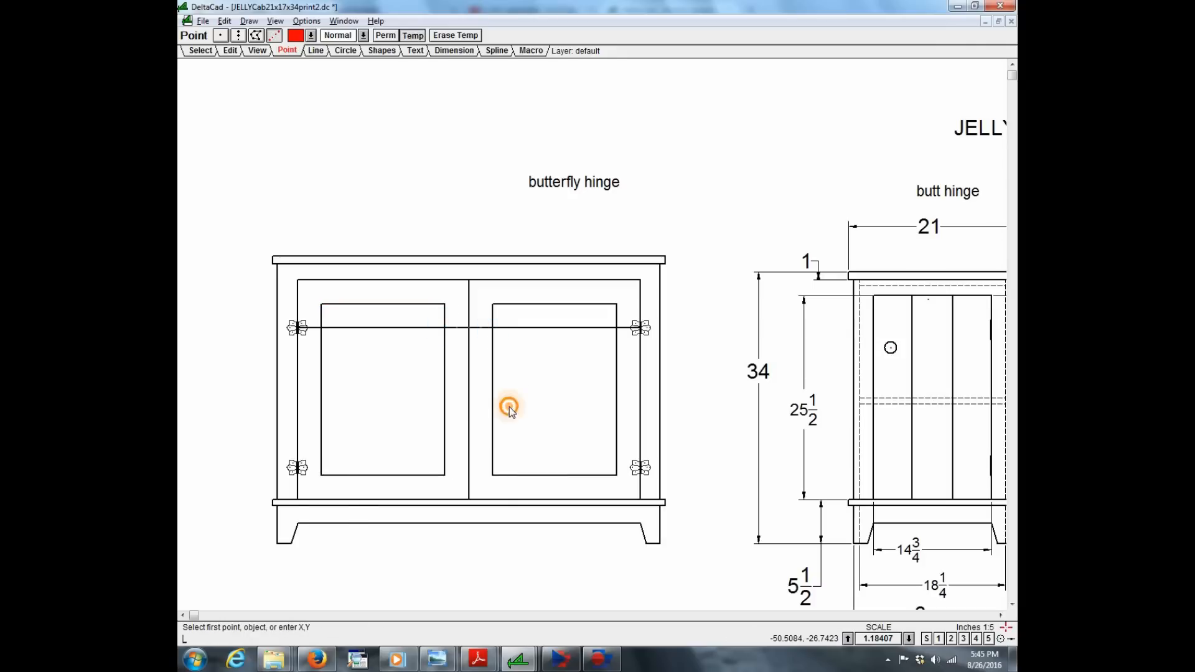
# - Draw a small knob circle on each door at the outer two temporary midpoints, using the default size
pyautogui.click(346, 50)
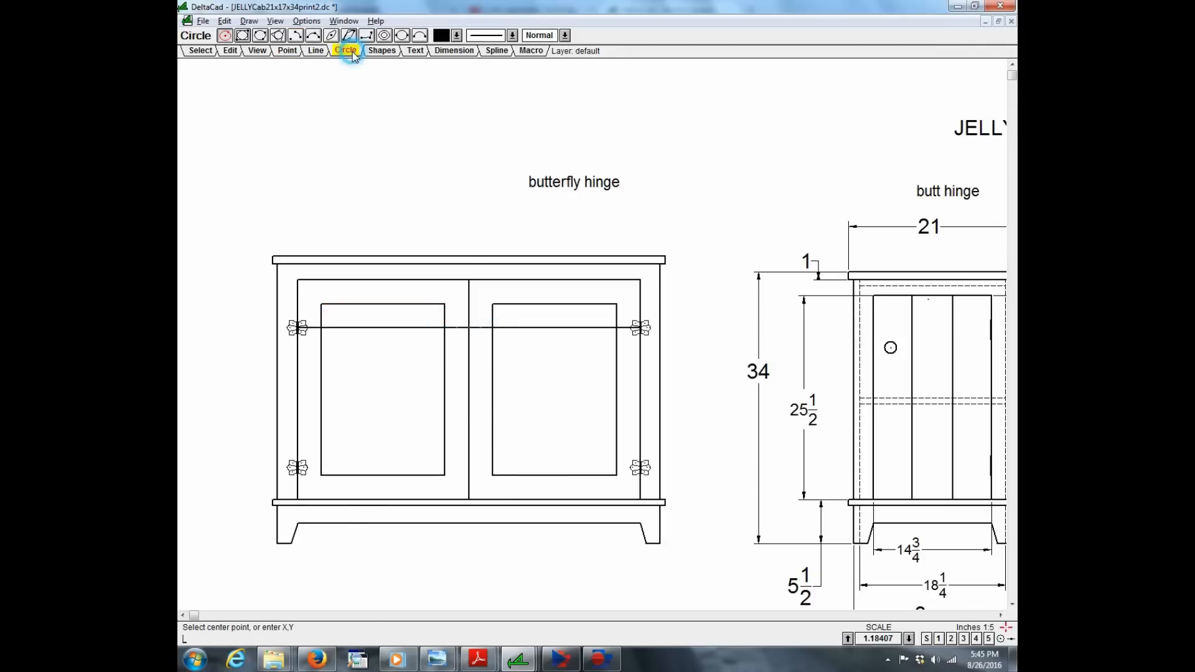
pyautogui.click(456, 327)
pyautogui.rightClick(476, 349)
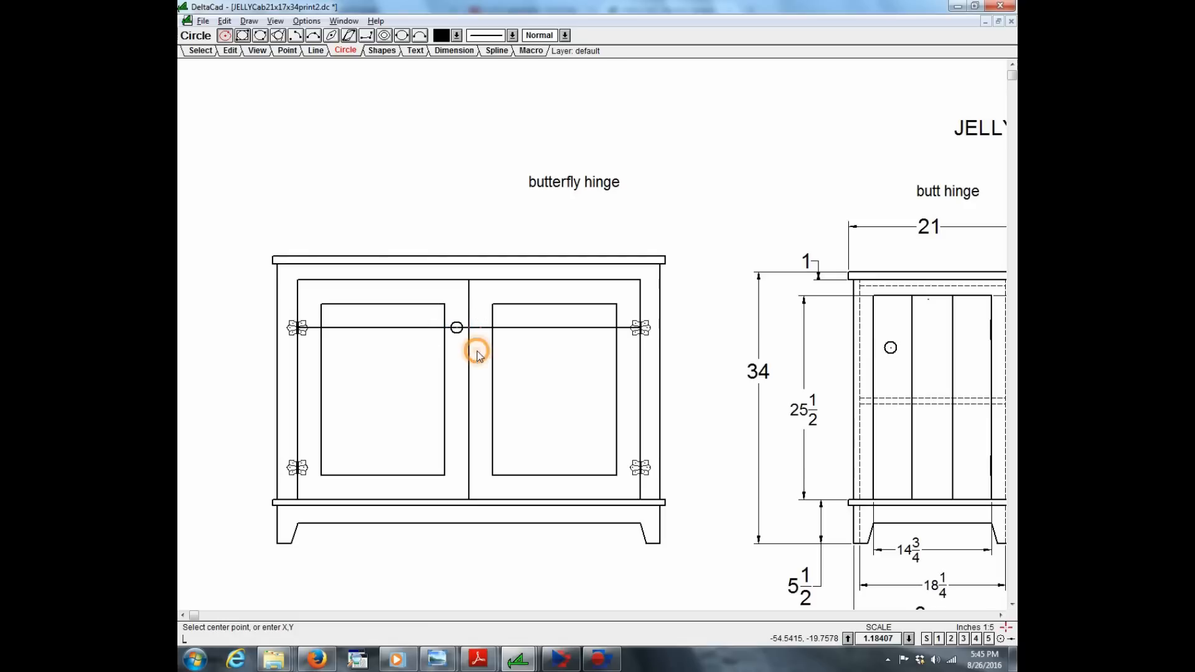
pyautogui.click(481, 327)
pyautogui.rightClick(494, 353)
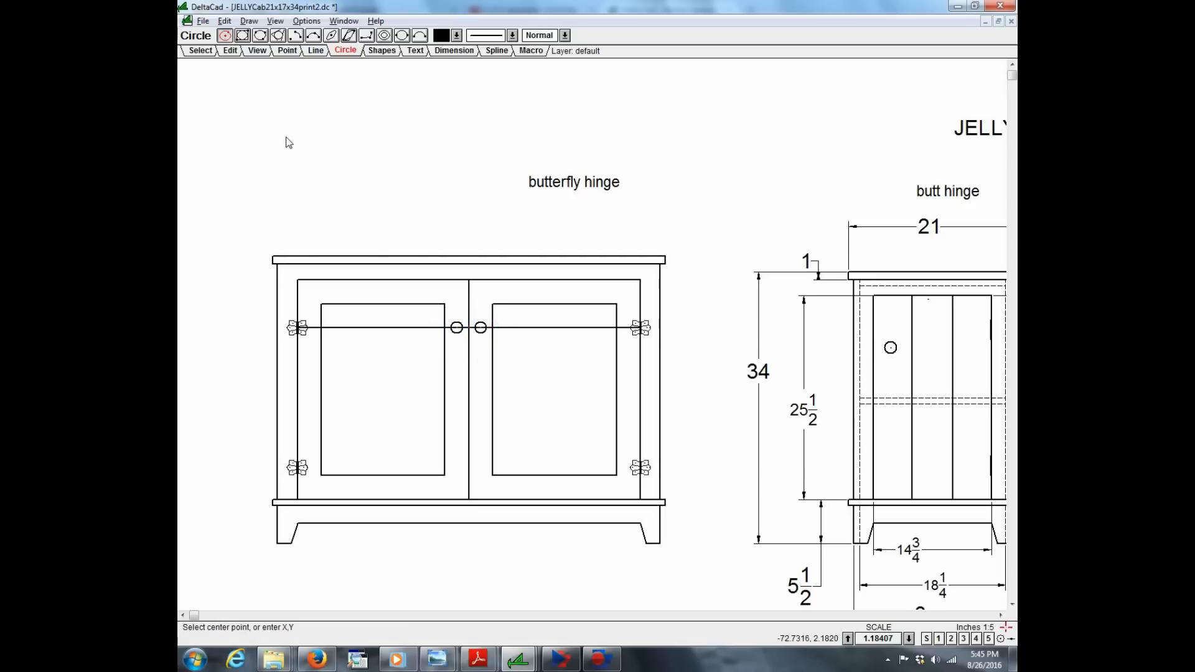
# - Erase the horizontal knob-height line segments running across the two cabinet doors
pyautogui.click(230, 51)
pyautogui.click(381, 327)
pyautogui.click(517, 327)
pyautogui.click(422, 327)
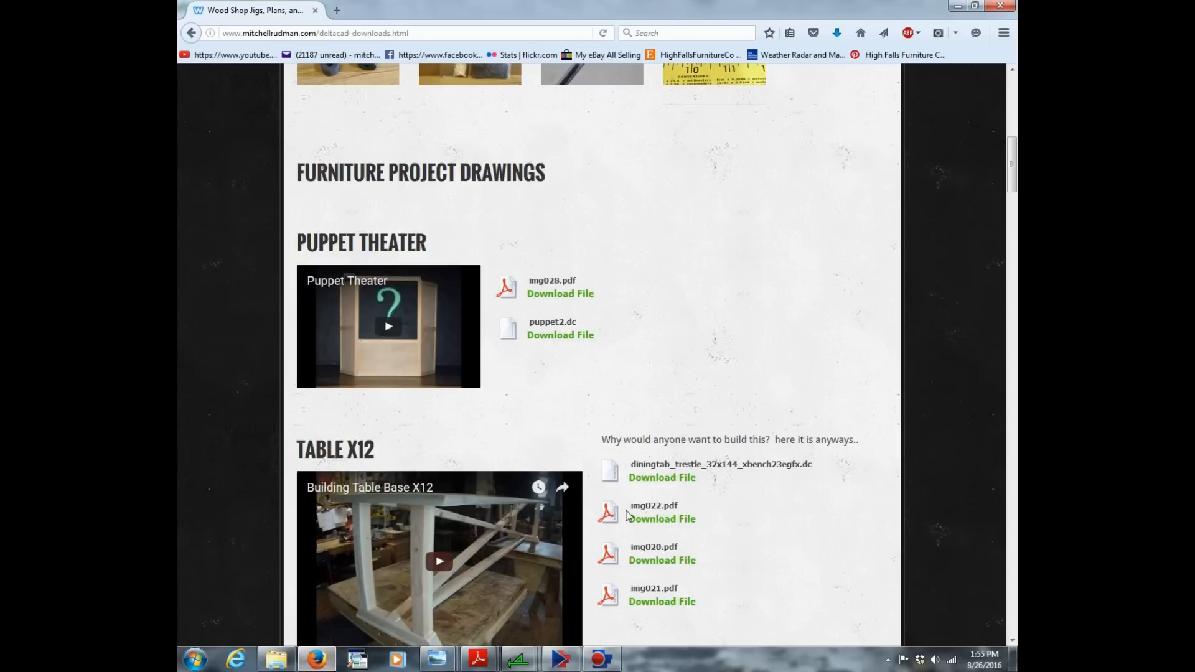
# - Look through the furniture project drawings, jigs and templates on the CAD downloads page in the web browser
pyautogui.scroll(-7, 685, 510)
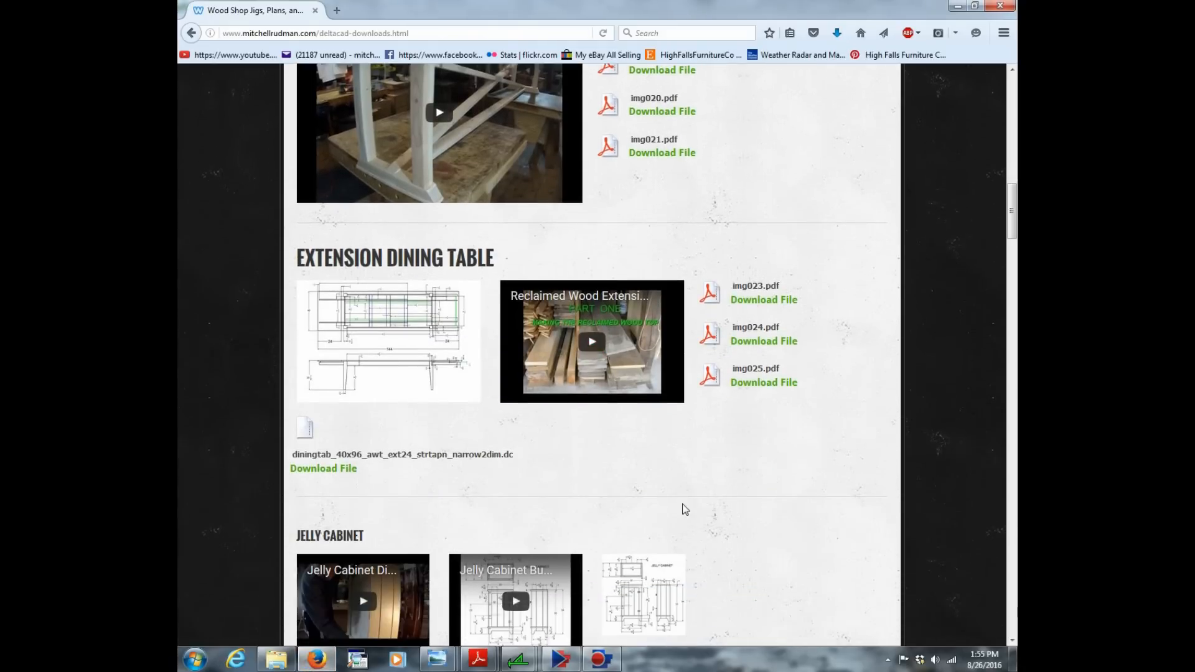
pyautogui.scroll(-6, 685, 509)
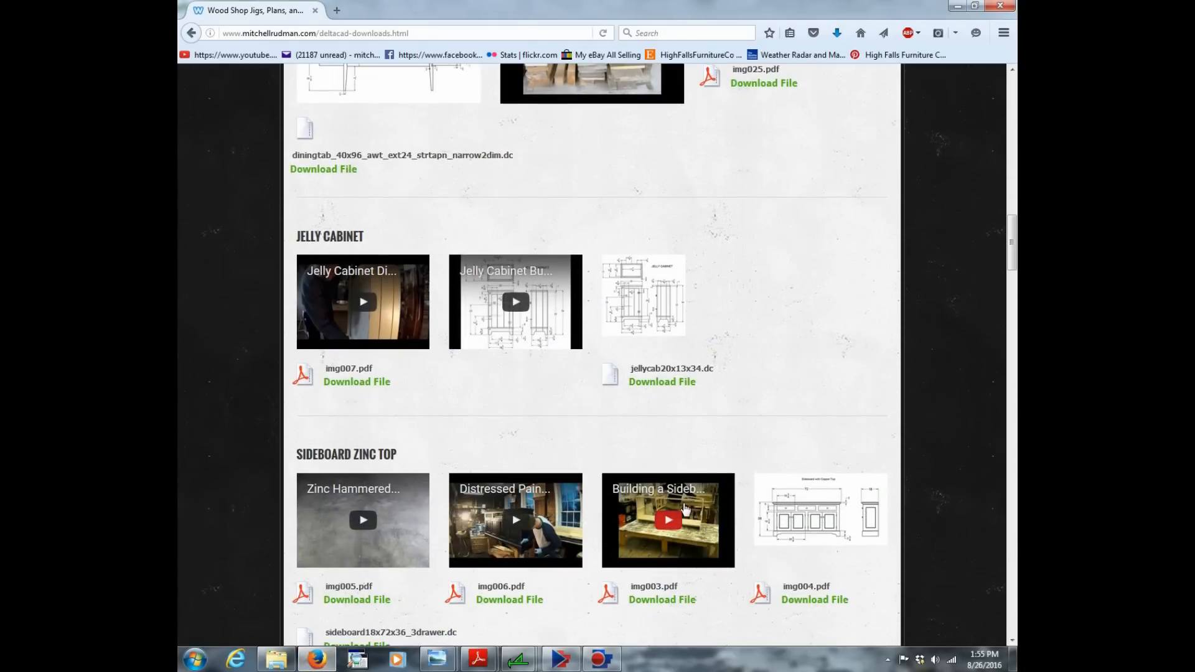
pyautogui.scroll(-5, 685, 509)
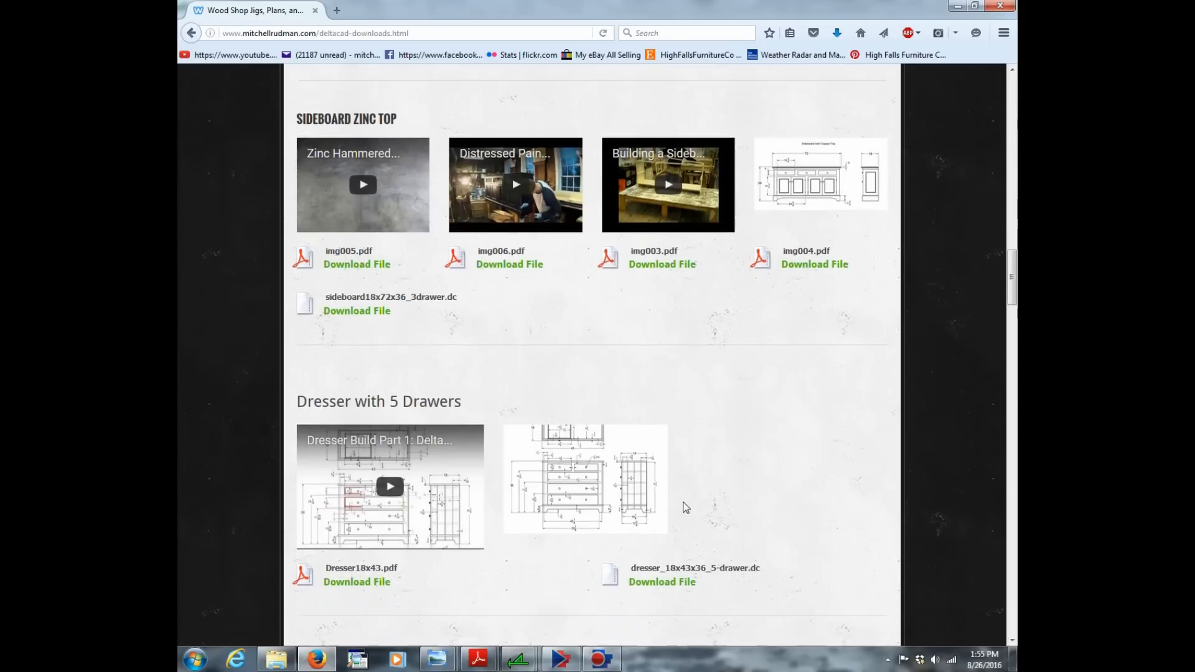
pyautogui.scroll(-6, 685, 506)
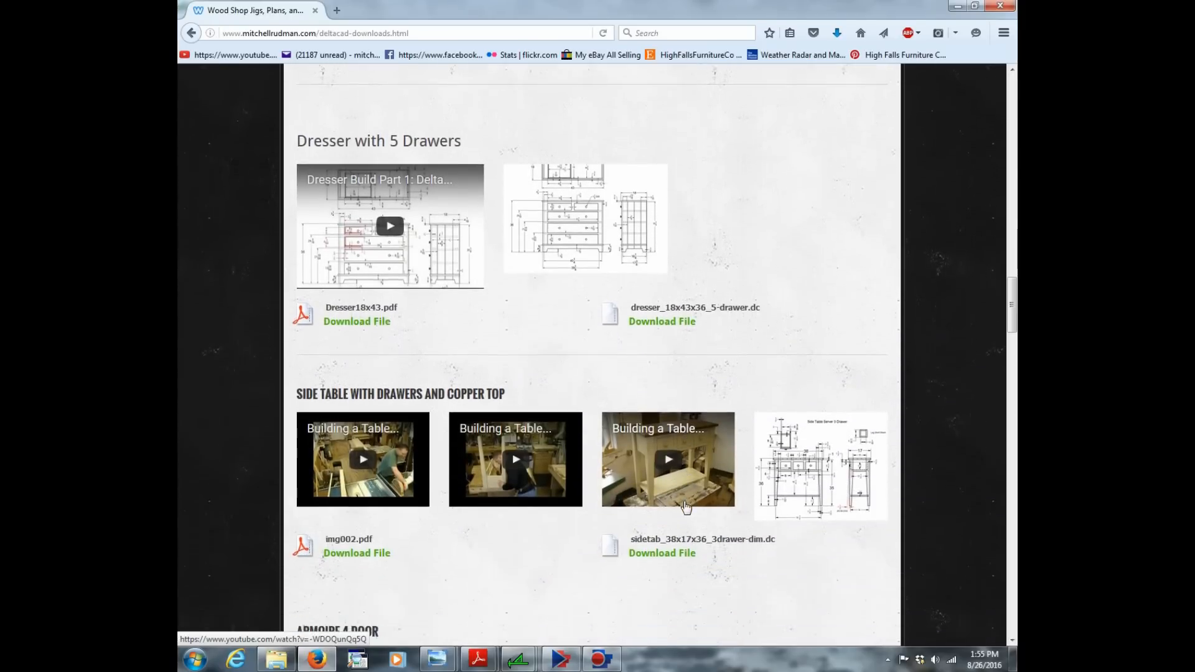
pyautogui.scroll(-8, 685, 505)
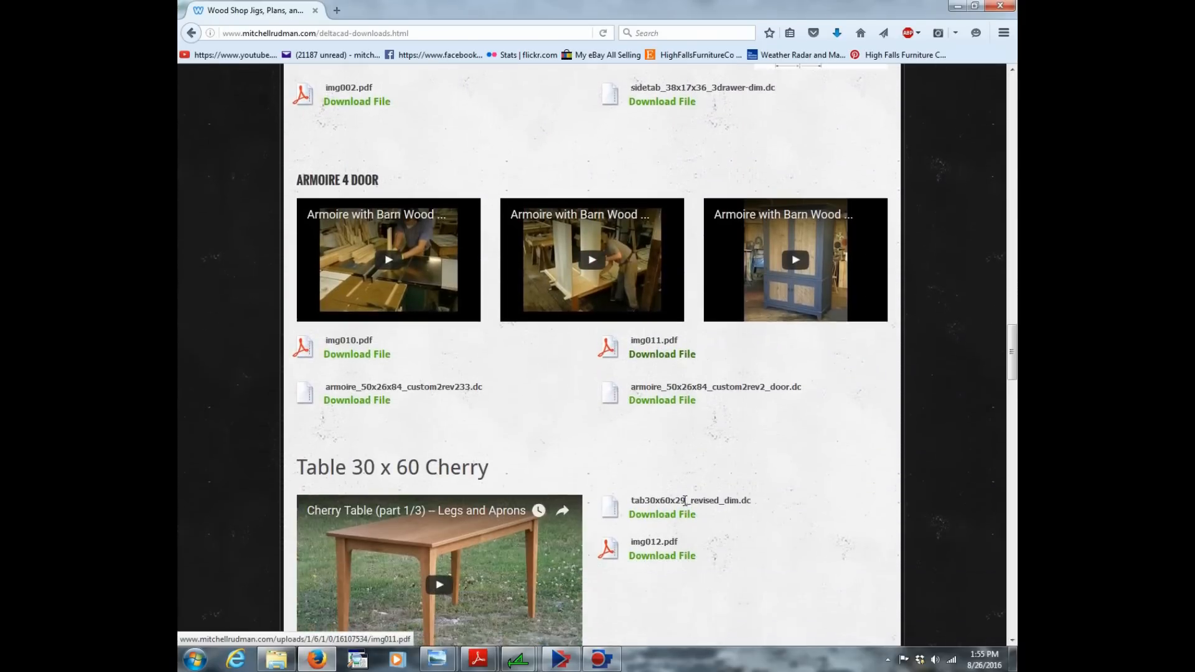
pyautogui.scroll(-12, 685, 506)
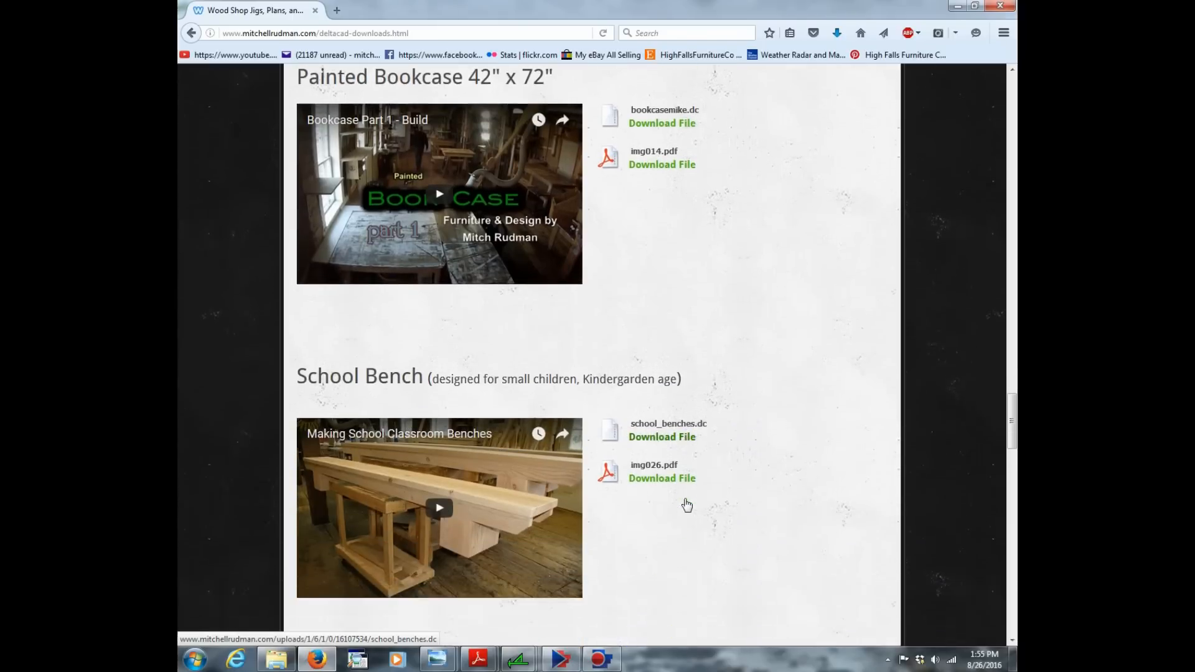
pyautogui.scroll(-7, 685, 503)
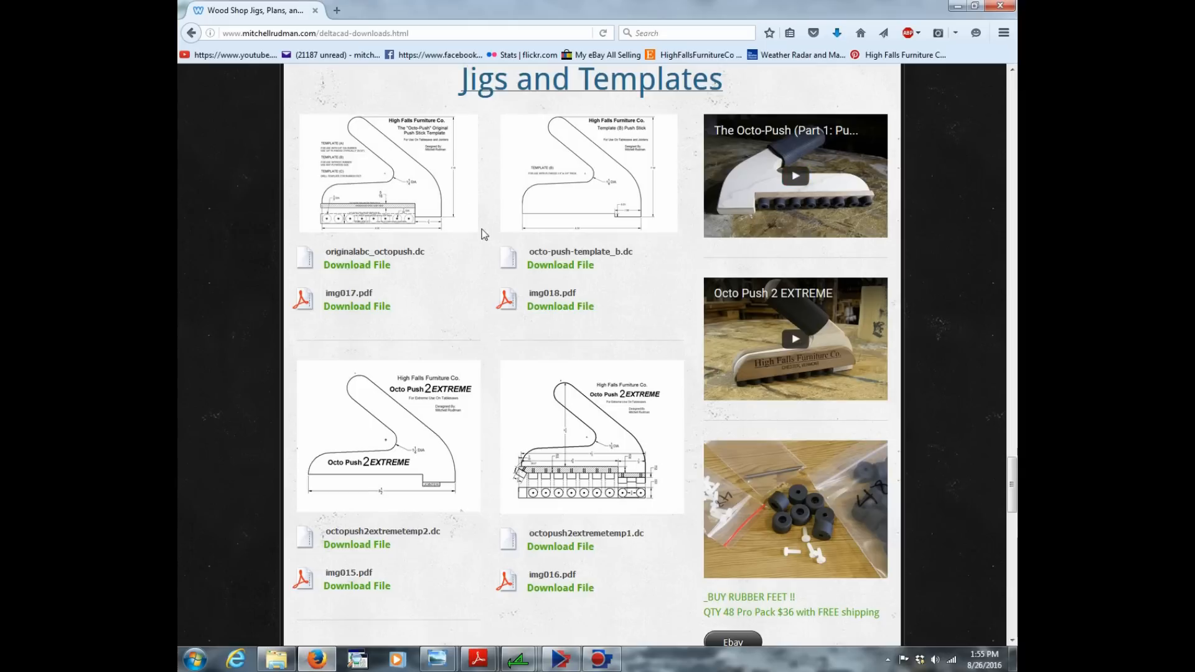
pyautogui.scroll(-5, 660, 383)
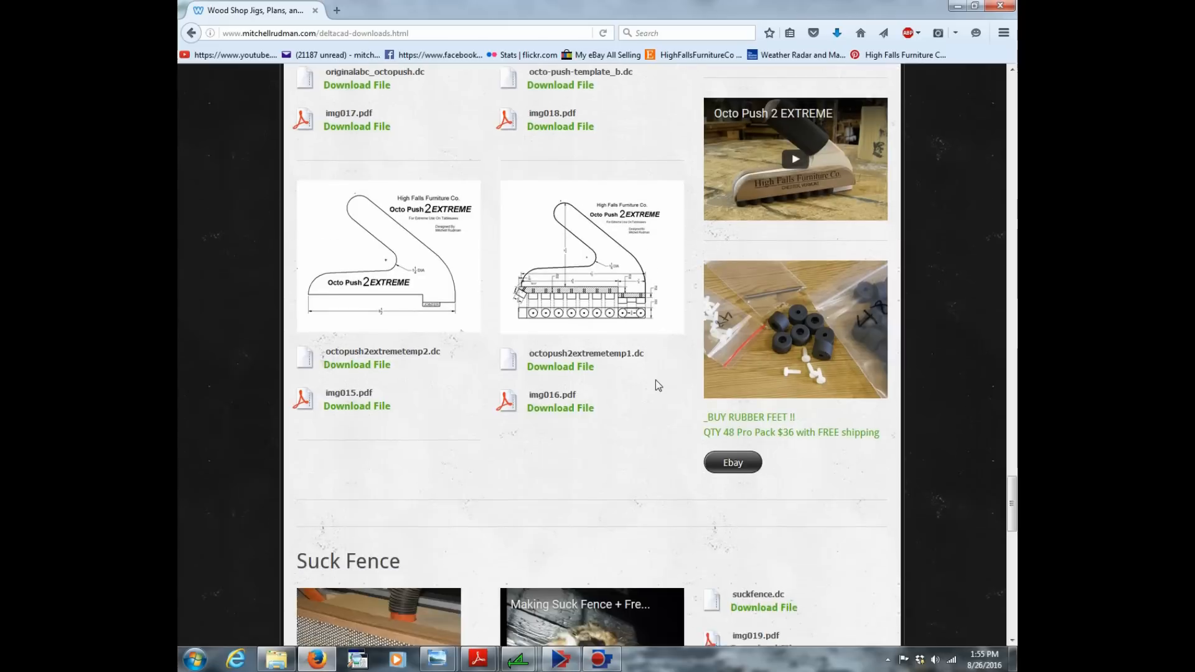
pyautogui.scroll(-7, 655, 379)
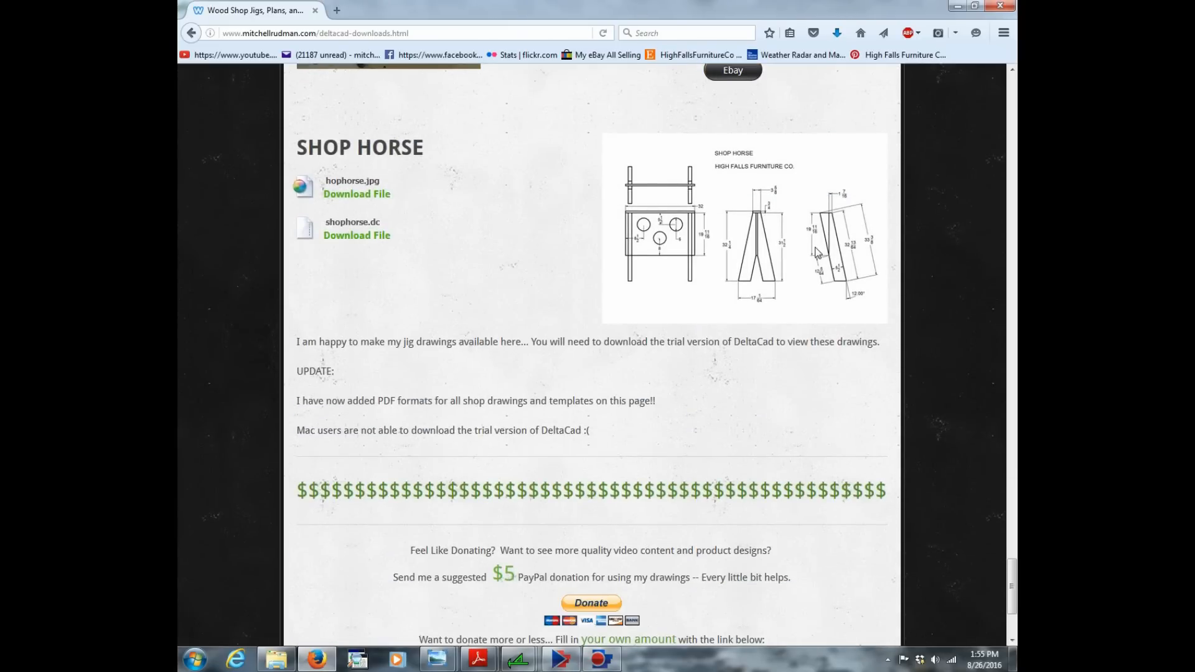
pyautogui.scroll(-2, 668, 344)
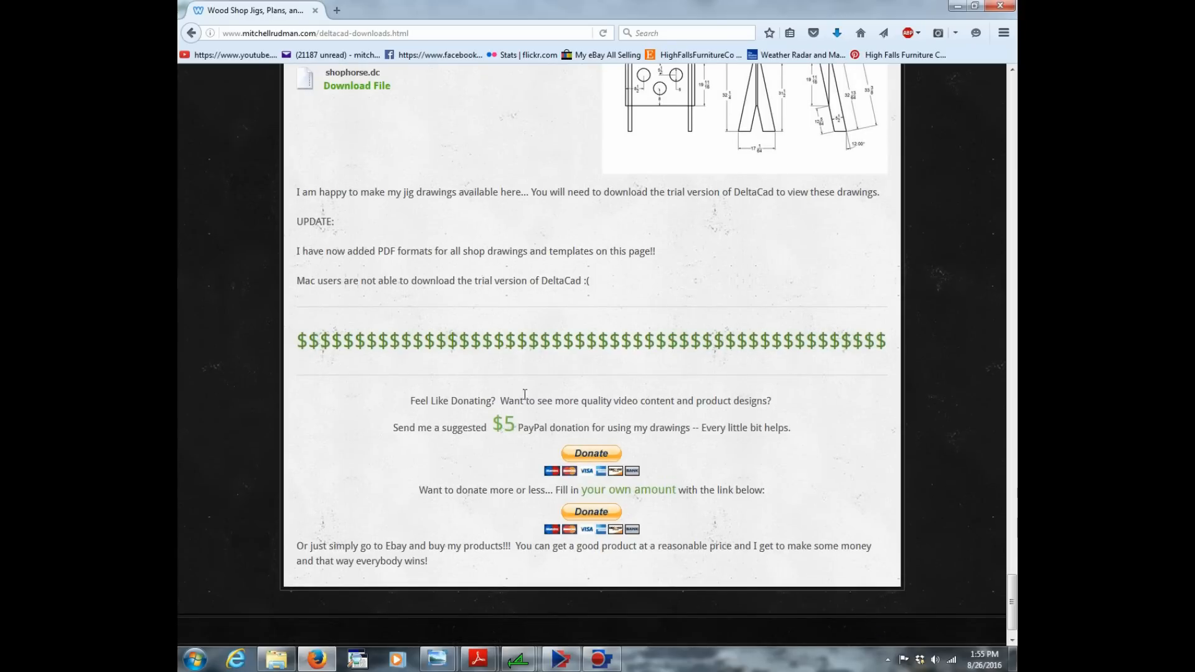
pyautogui.scroll(15, 664, 319)
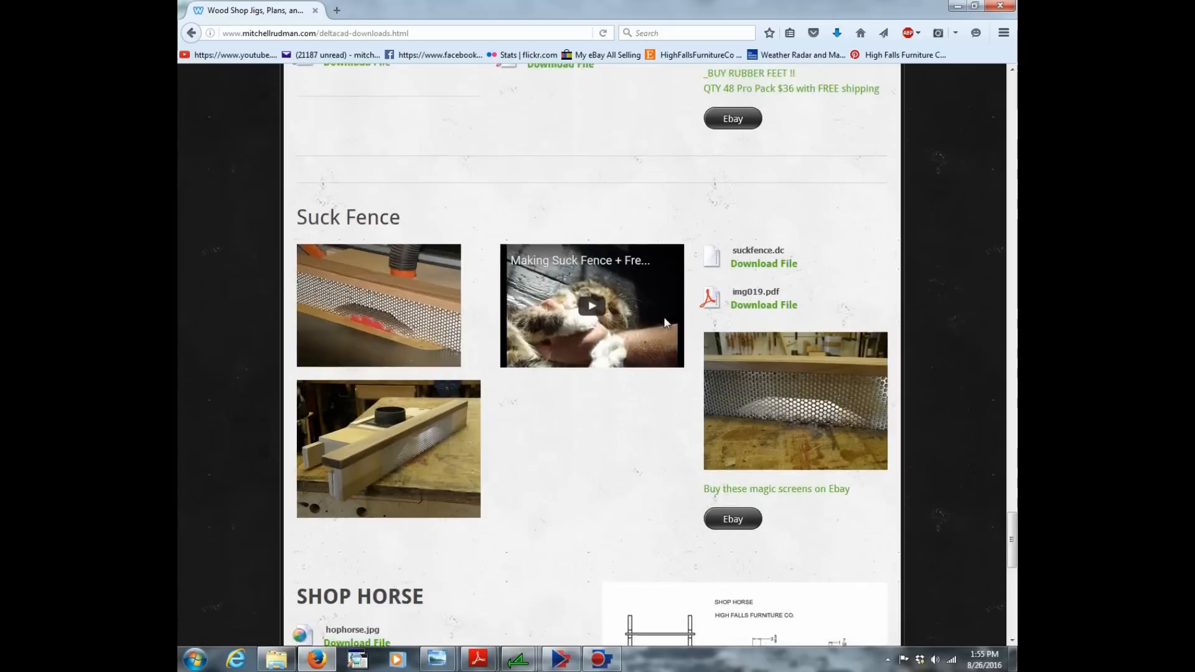
pyautogui.moveTo(1011, 470); pyautogui.dragTo(1011, 94)
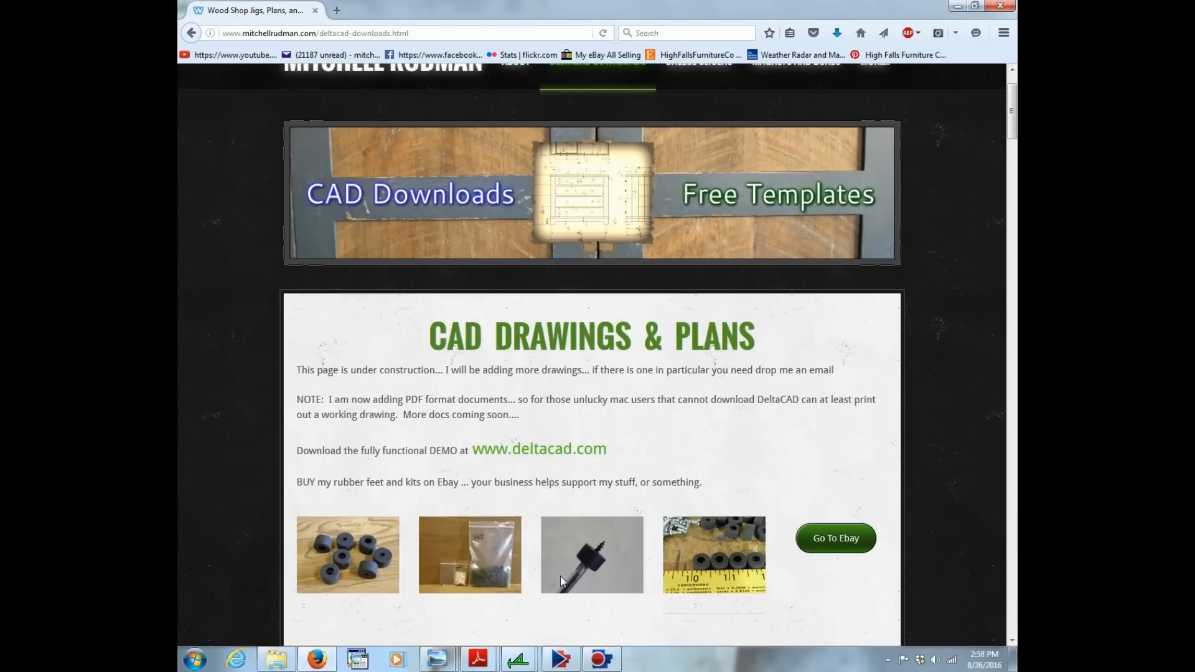
# - Switch to DeltaCad and create a new drawing from the default template in inches at 1:5 scale
pyautogui.click(517, 663)
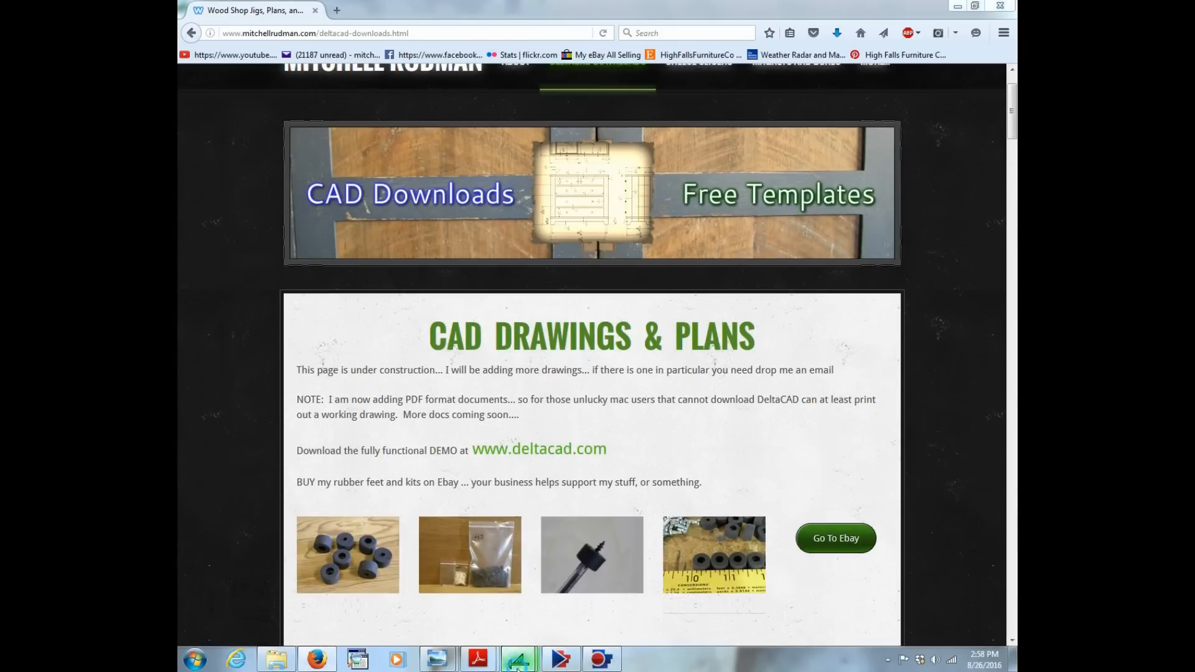
pyautogui.click(959, 591)
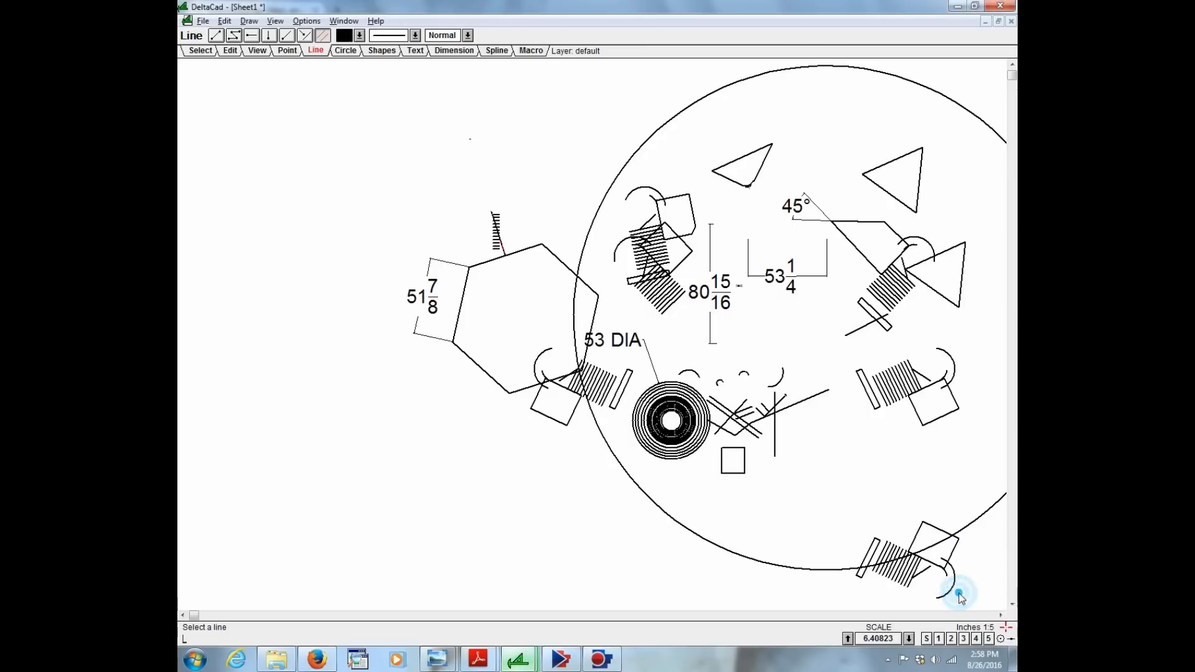
pyautogui.click(204, 21)
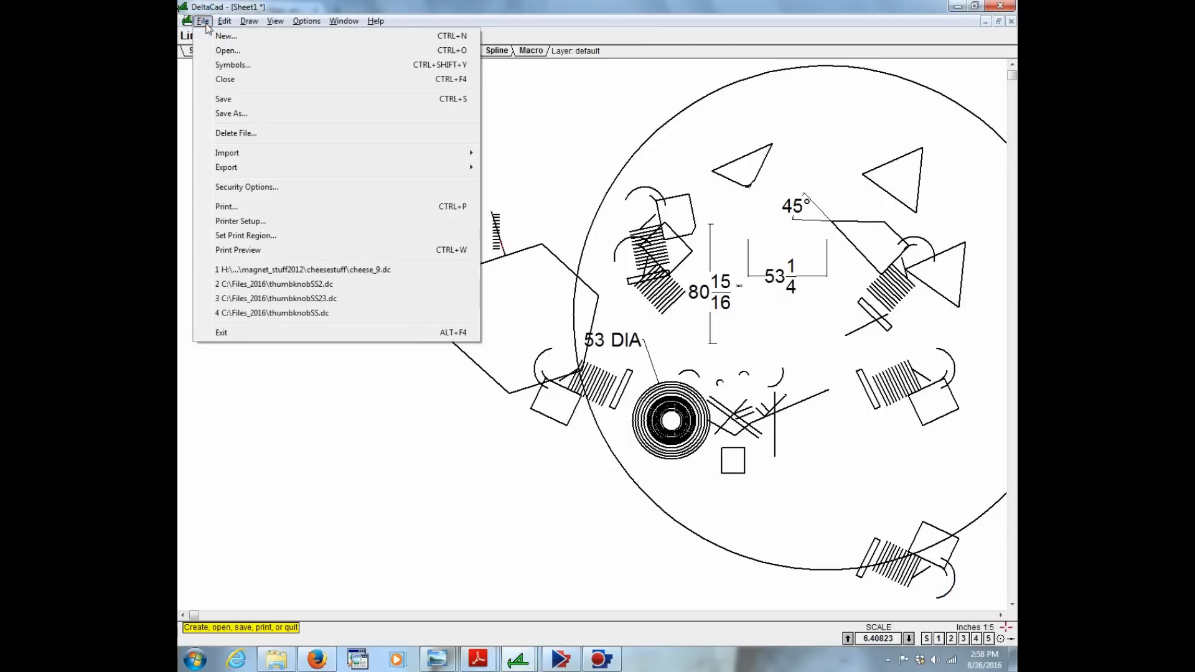
pyautogui.click(224, 36)
pyautogui.click(212, 462)
pyautogui.click(515, 247)
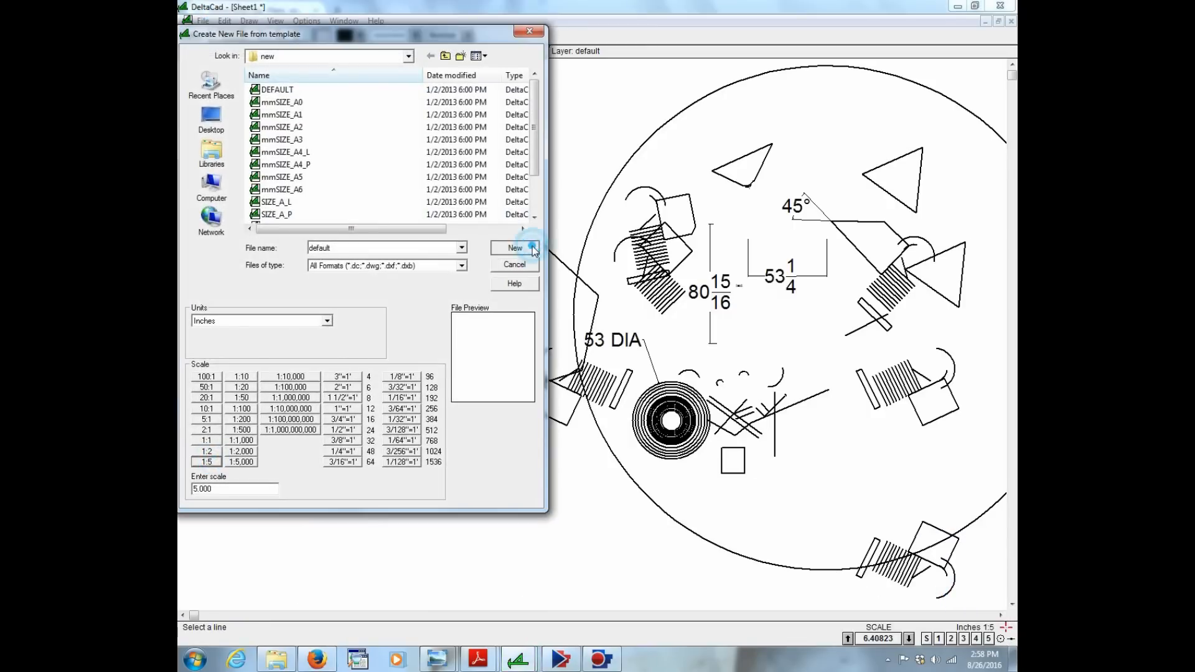
pyautogui.click(832, 104)
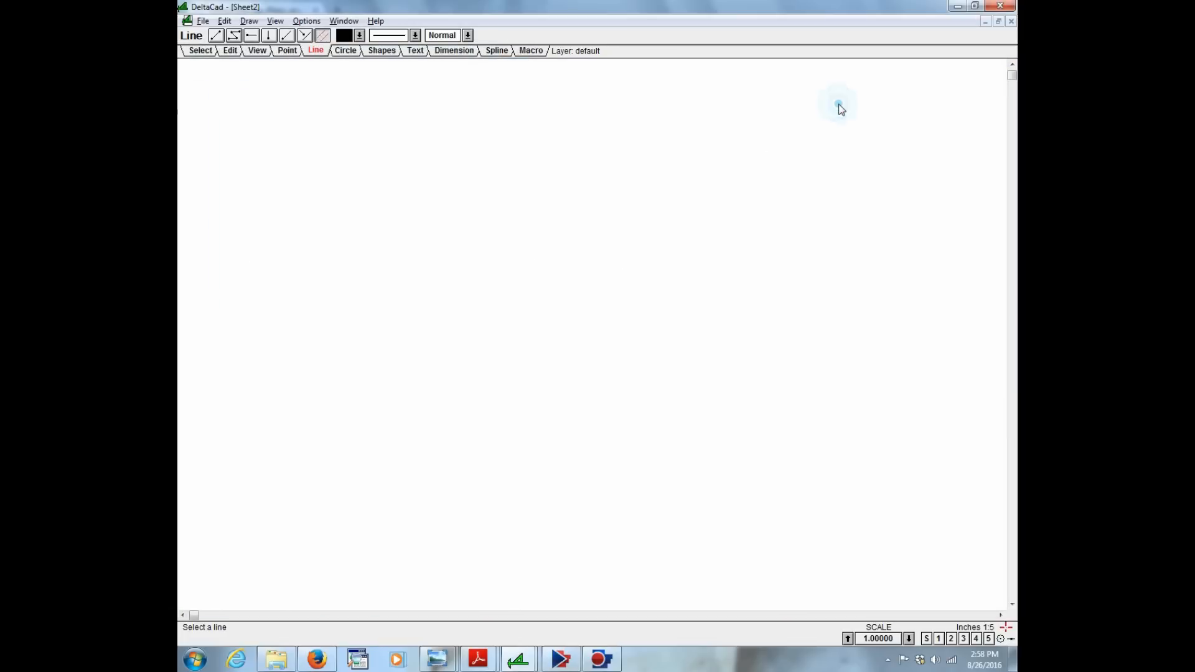
# - Draw a rectangle 22 inches wide and 13.5 inches high on the empty sheet
pyautogui.click(381, 51)
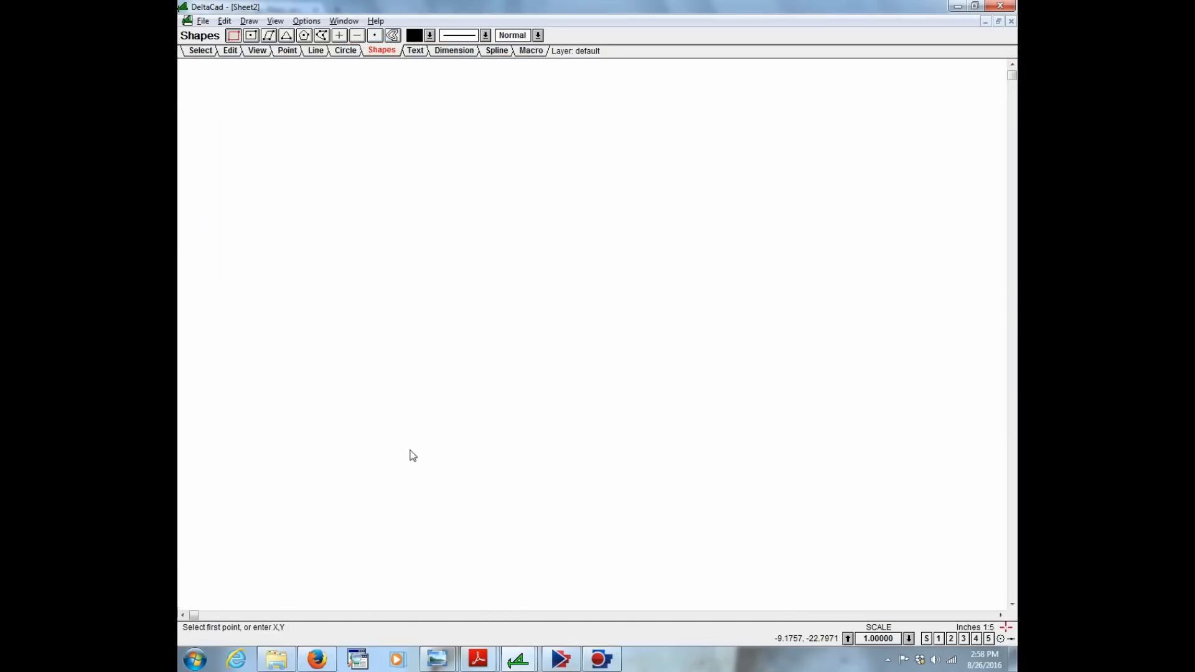
pyautogui.click(390, 467)
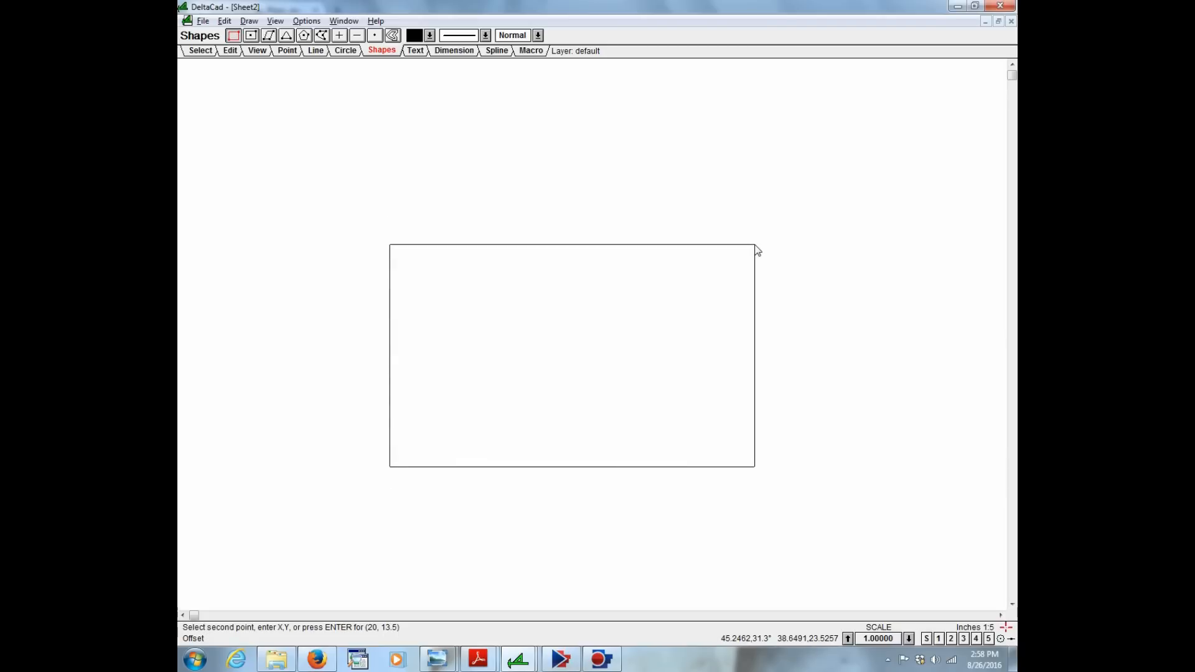
pyautogui.write('22,13')
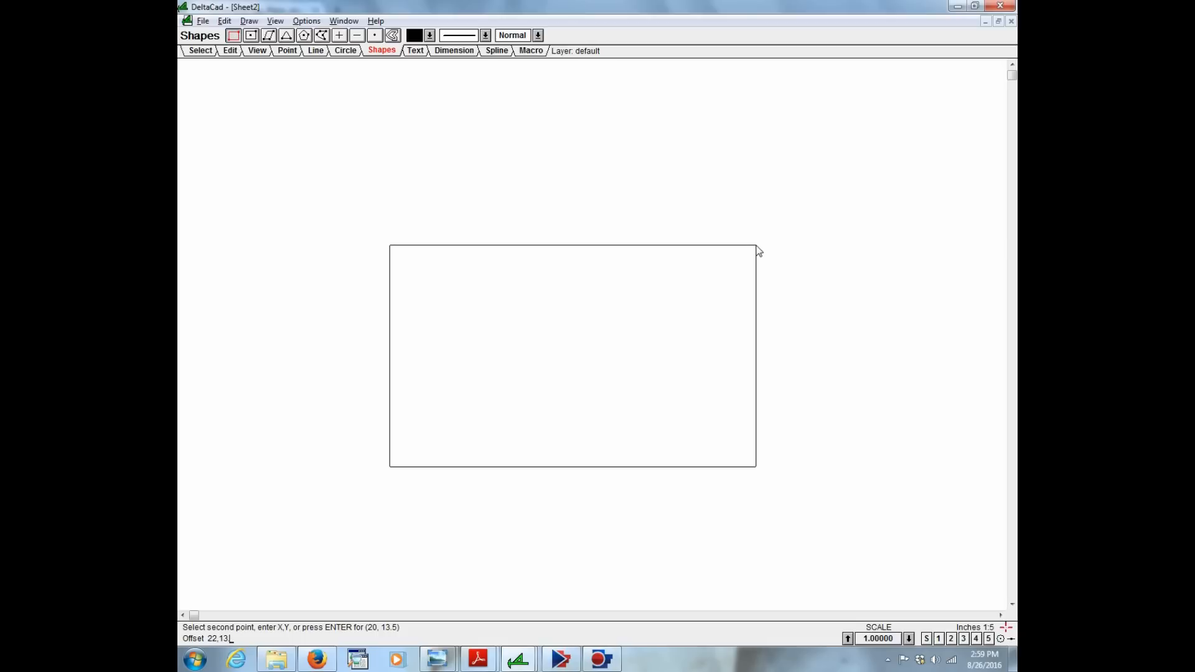
pyautogui.write('.5')
pyautogui.press('Return')
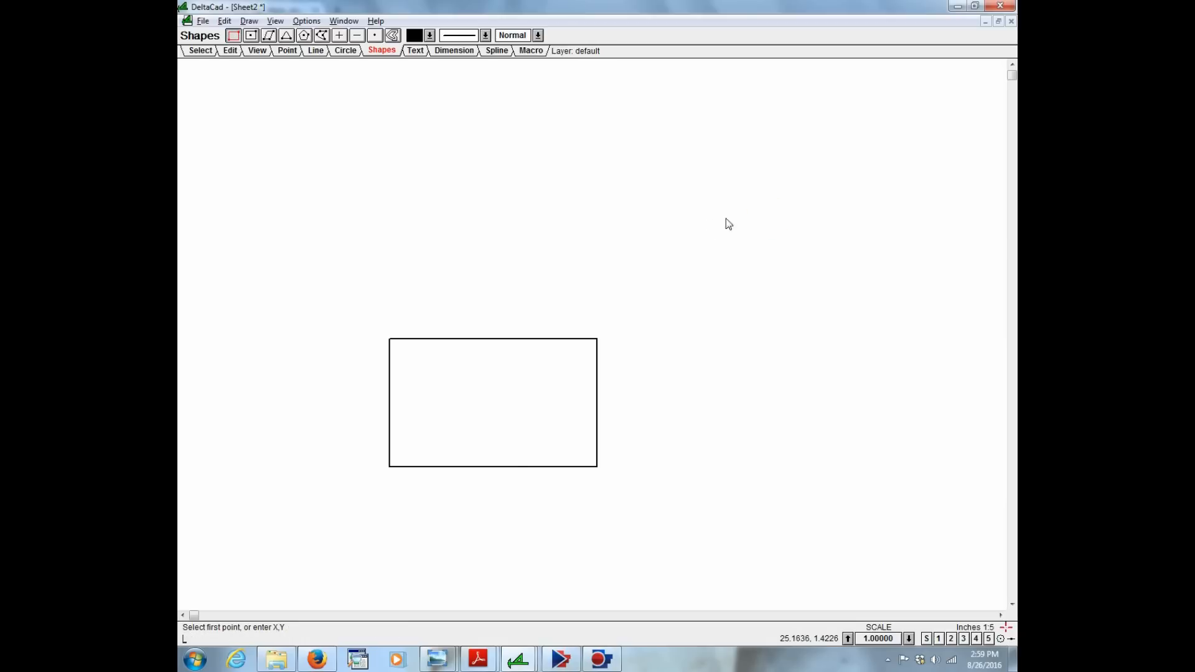
pyautogui.scroll(1, 452, 438)
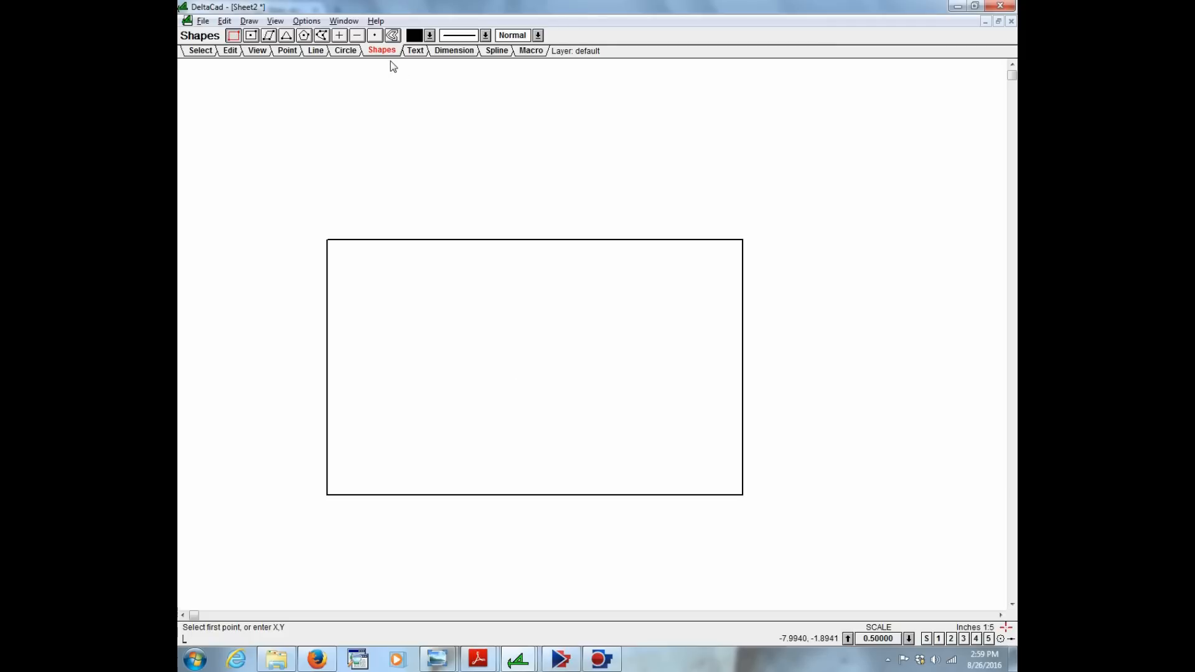
# - Draw a line parallel to the rectangle's bottom edge, offset 13/16 inch upward
pyautogui.write('L')
pyautogui.click(321, 53)
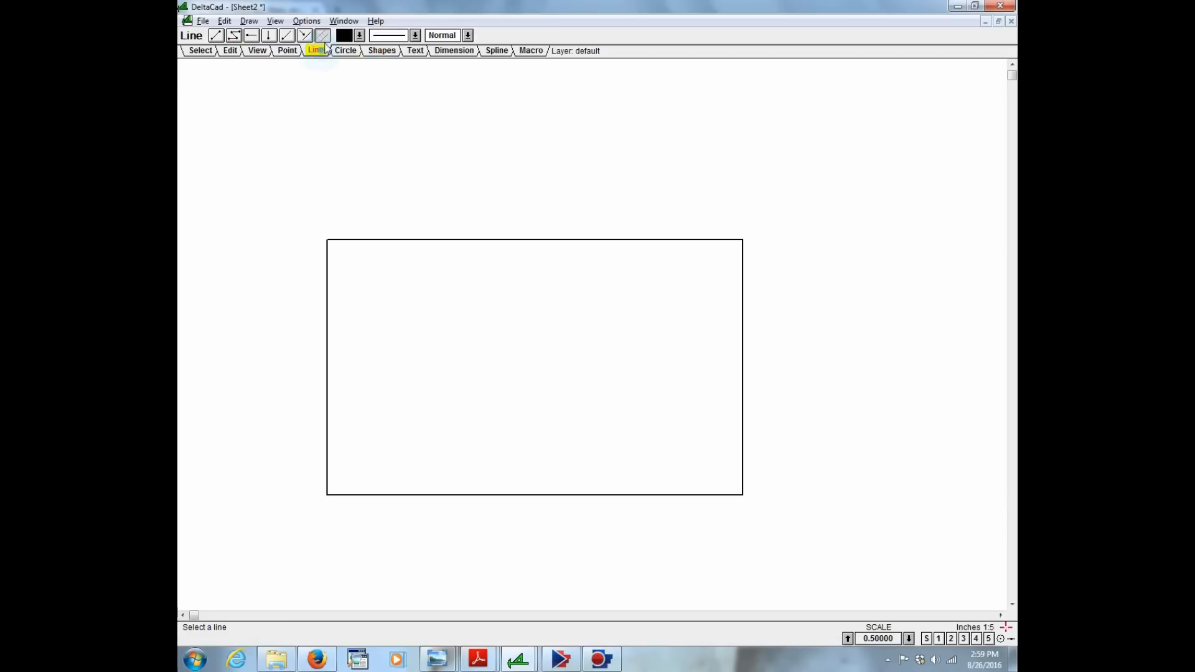
pyautogui.click(524, 495)
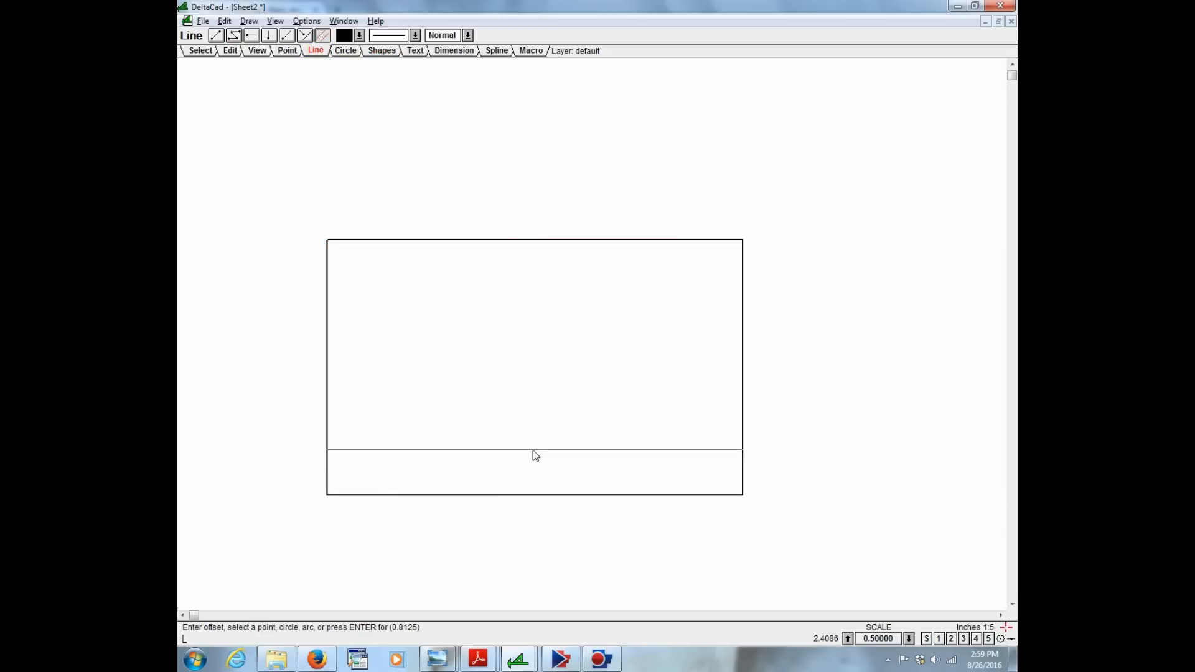
pyautogui.write('13/16')
pyautogui.press('Return')
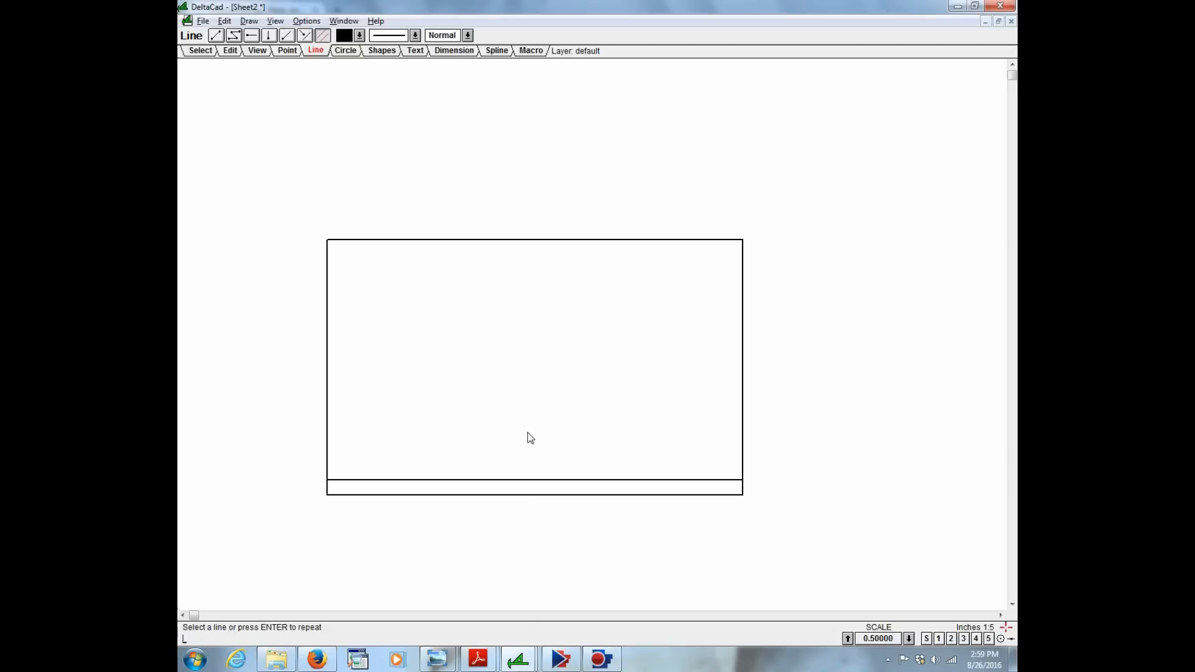
# - Repeat the 13/16 inch parallel line upward until the strips fill the rectangle up to its top edge
pyautogui.rightClick(528, 428)
pyautogui.rightClick(527, 428)
pyautogui.rightClick(527, 428)
pyautogui.rightClick(530, 430)
pyautogui.rightClick(532, 416)
pyautogui.rightClick(531, 414)
pyautogui.rightClick(532, 414)
pyautogui.rightClick(532, 415)
pyautogui.rightClick(531, 415)
pyautogui.rightClick(531, 415)
pyautogui.rightClick(531, 415)
pyautogui.rightClick(532, 414)
pyautogui.rightClick(532, 414)
pyautogui.rightClick(532, 415)
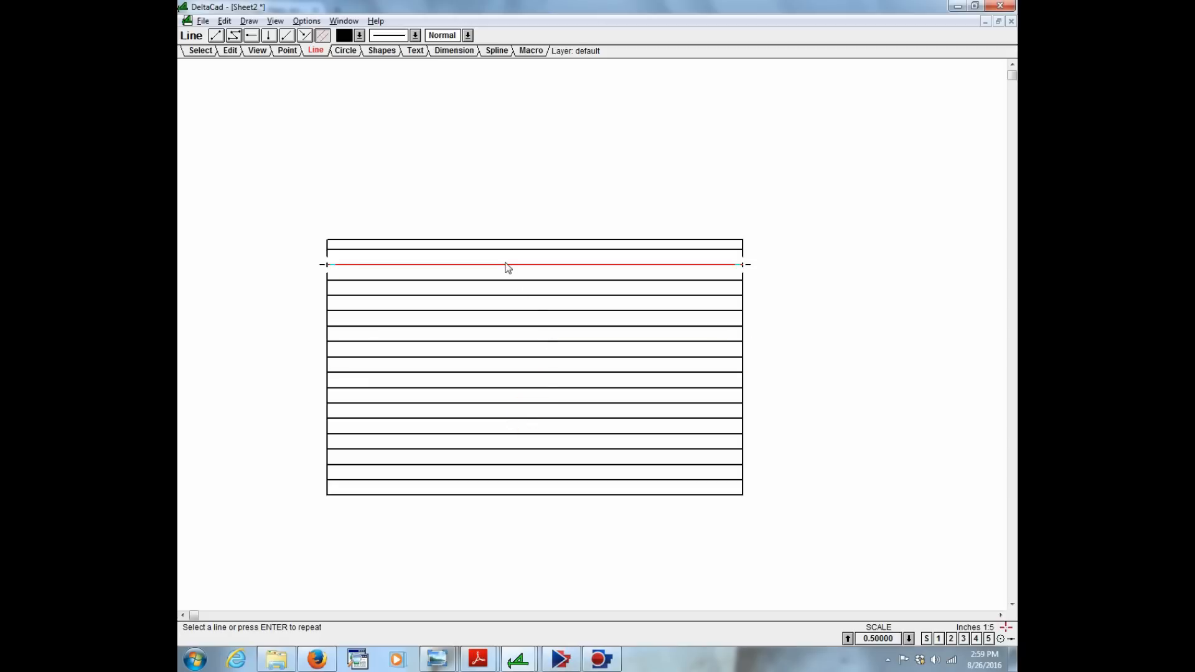
pyautogui.scroll(1, 496, 248)
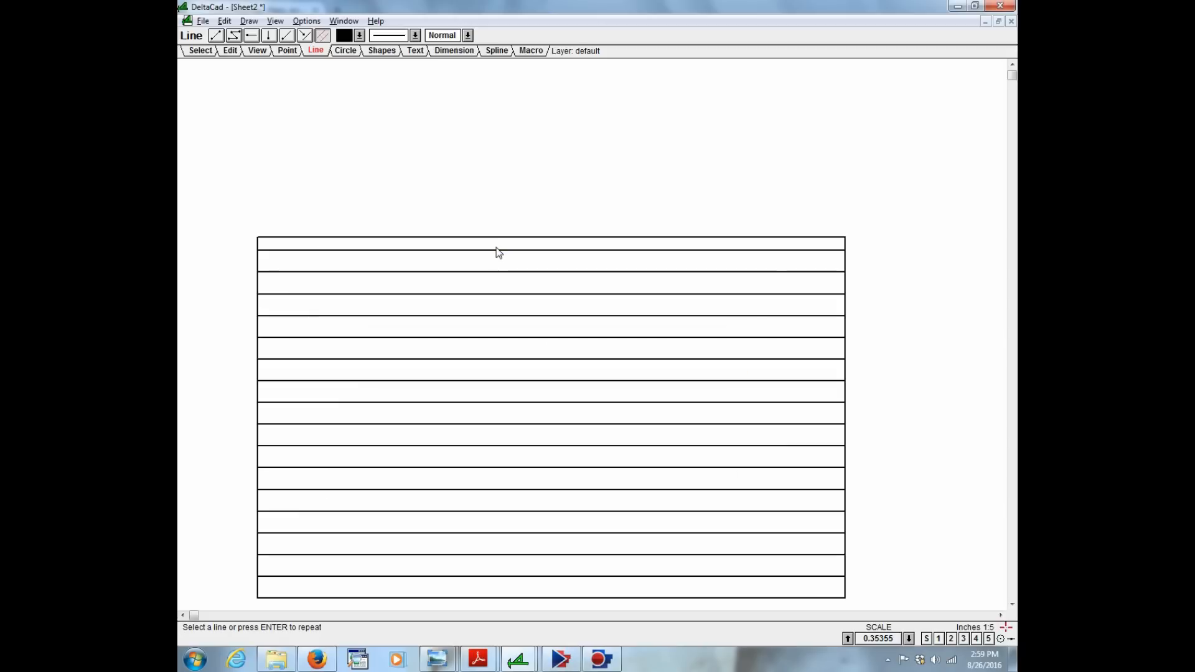
pyautogui.scroll(-1, 497, 252)
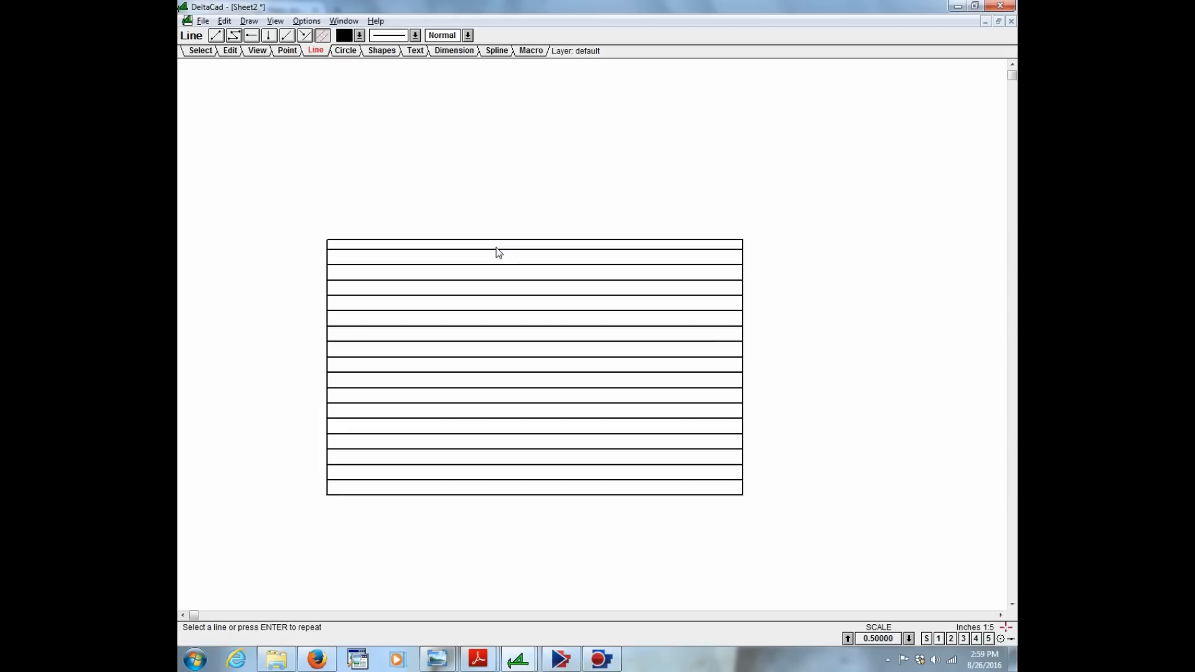
# - Add vertical dimensions for the leftover gap above the uppermost strip line and for the span from that line to the bottom edge
pyautogui.click(453, 50)
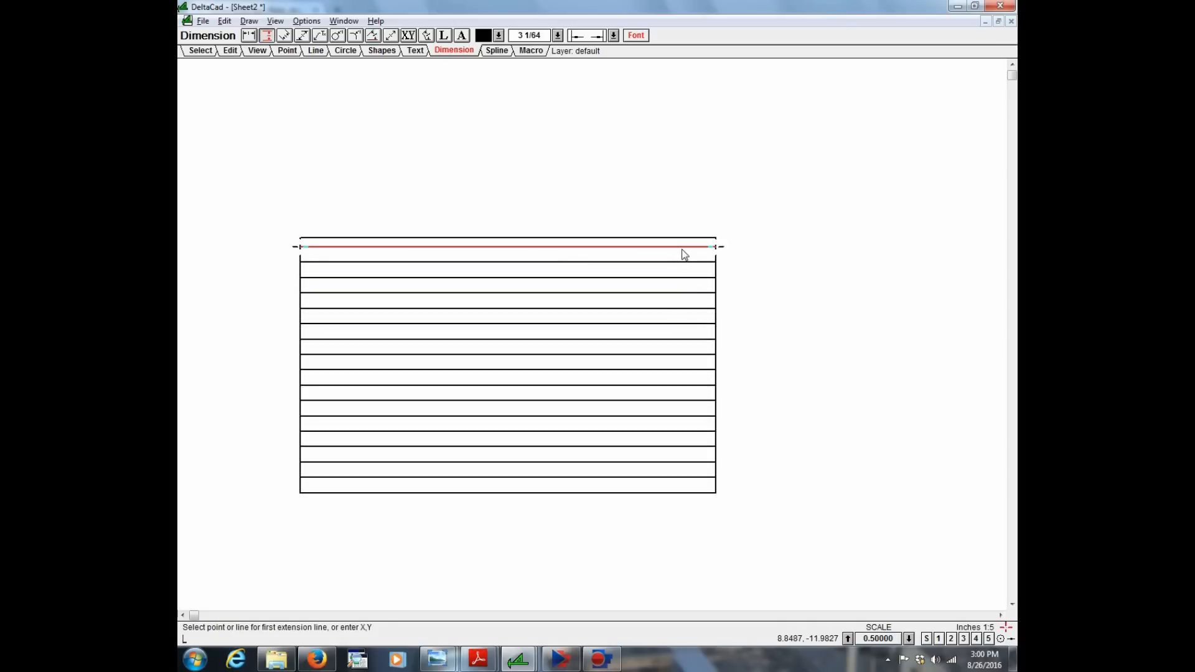
pyautogui.click(681, 248)
pyautogui.click(683, 239)
pyautogui.click(712, 155)
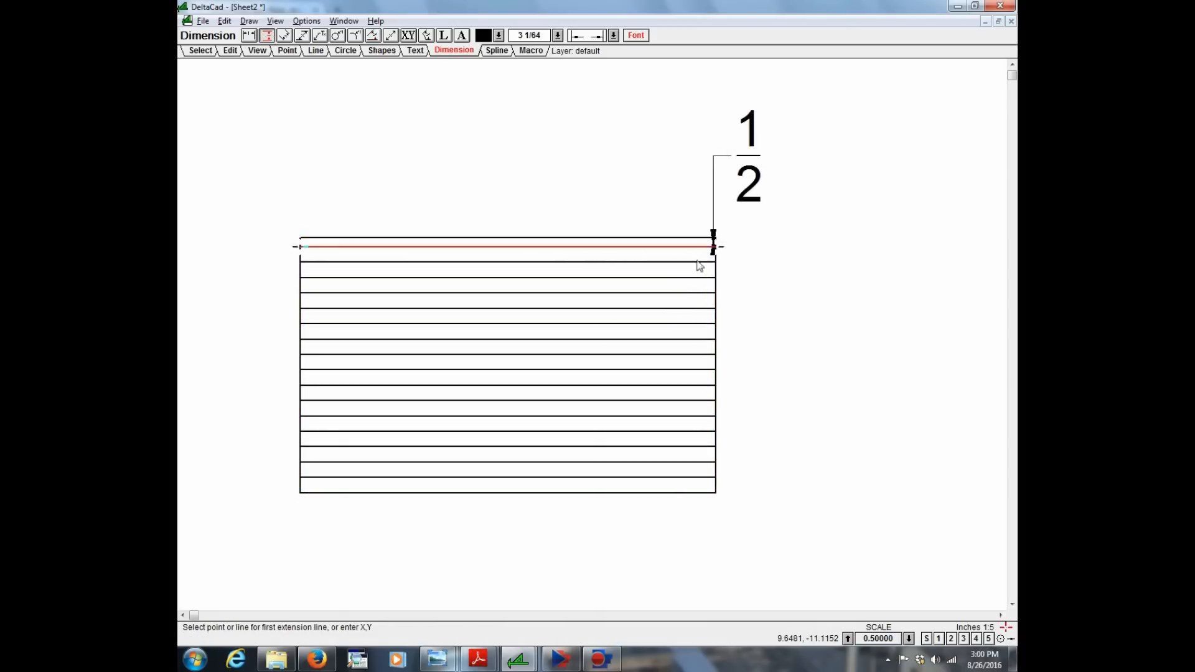
pyautogui.click(690, 246)
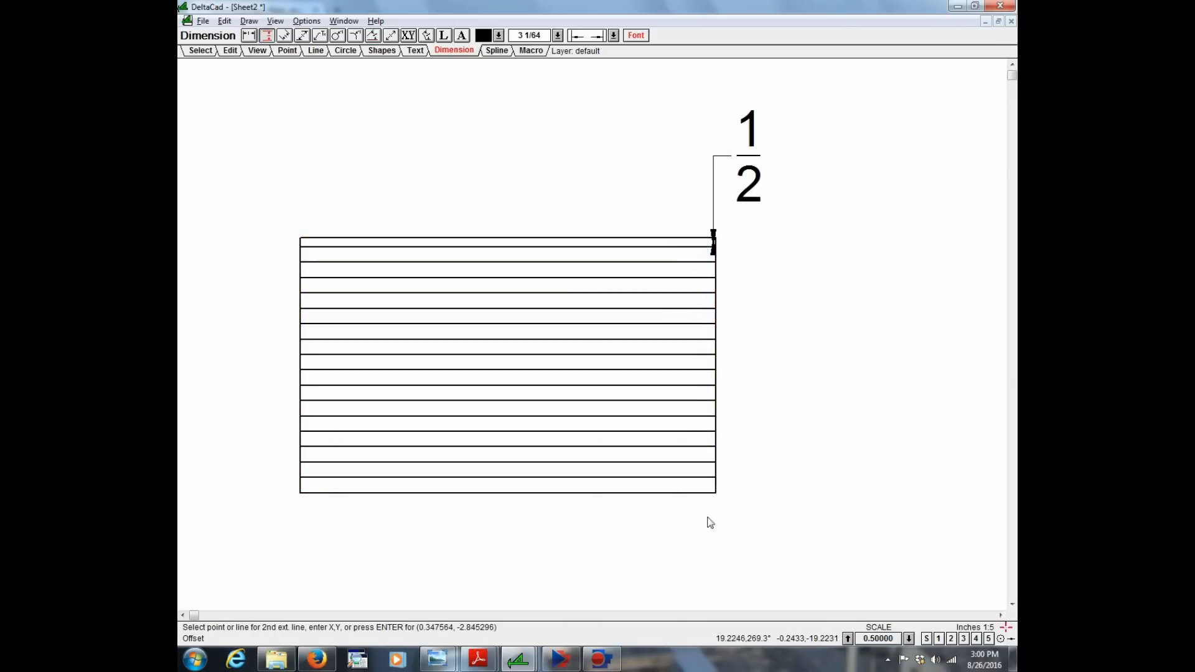
pyautogui.click(702, 493)
pyautogui.click(801, 387)
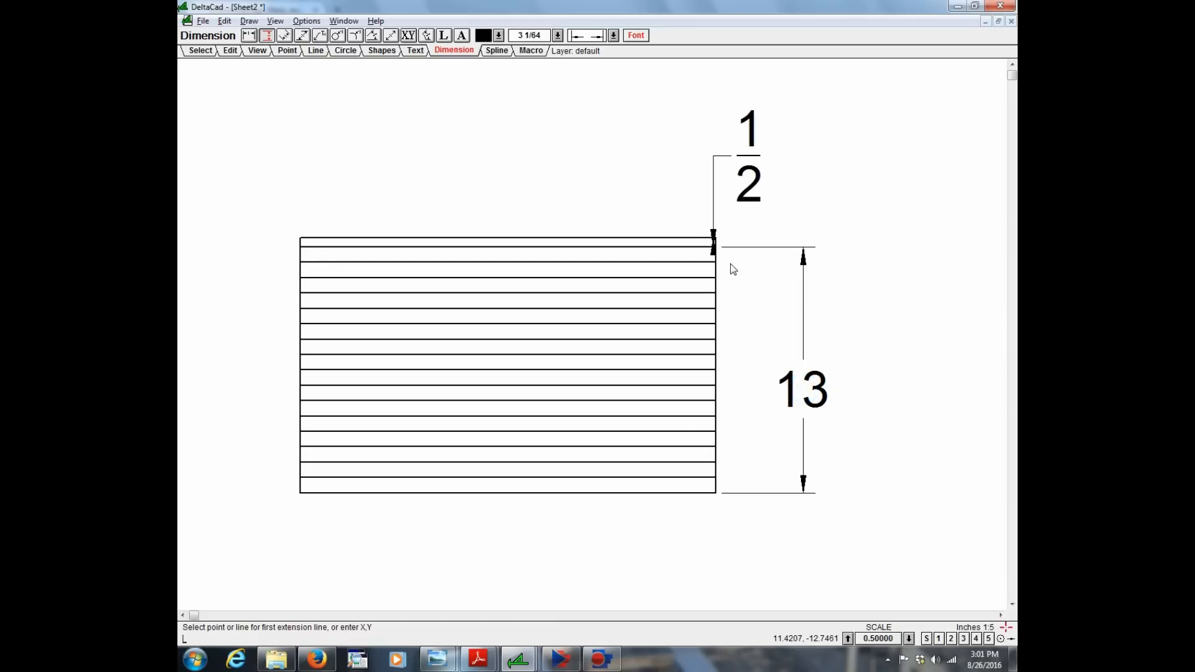
# - Draw a second rectangle, 22 inches wide and 13.5 inches high, to the right of the first dimensioned one
pyautogui.click(1000, 616)
pyautogui.scroll(-1, 774, 422)
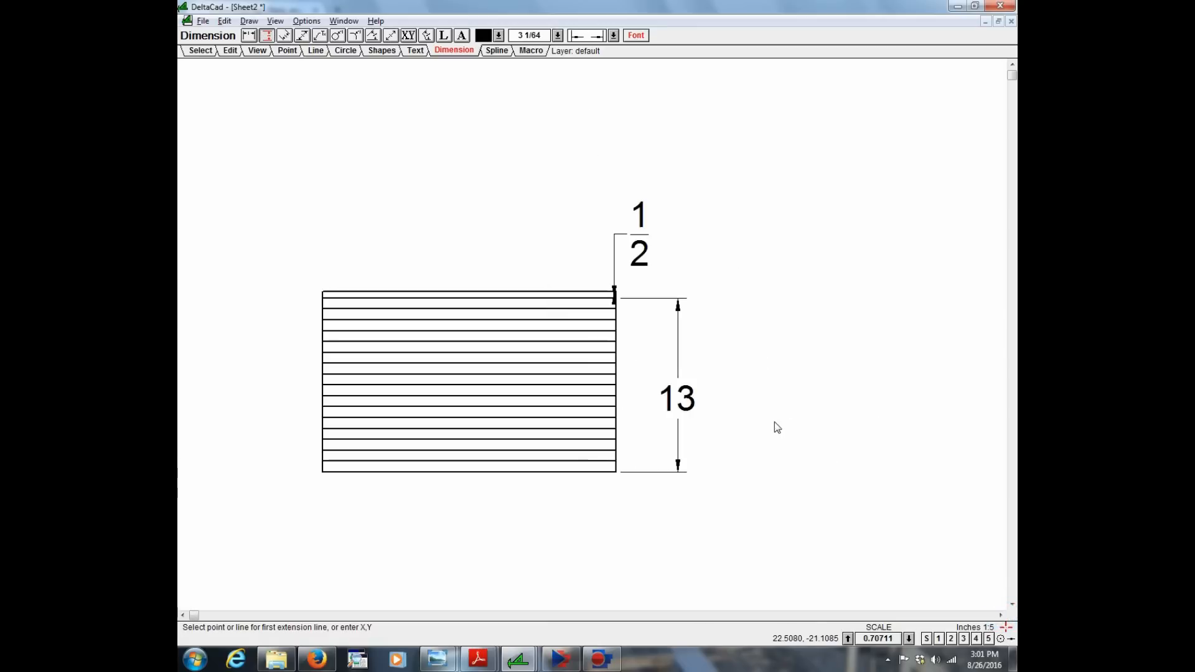
pyautogui.click(381, 50)
pyautogui.click(791, 473)
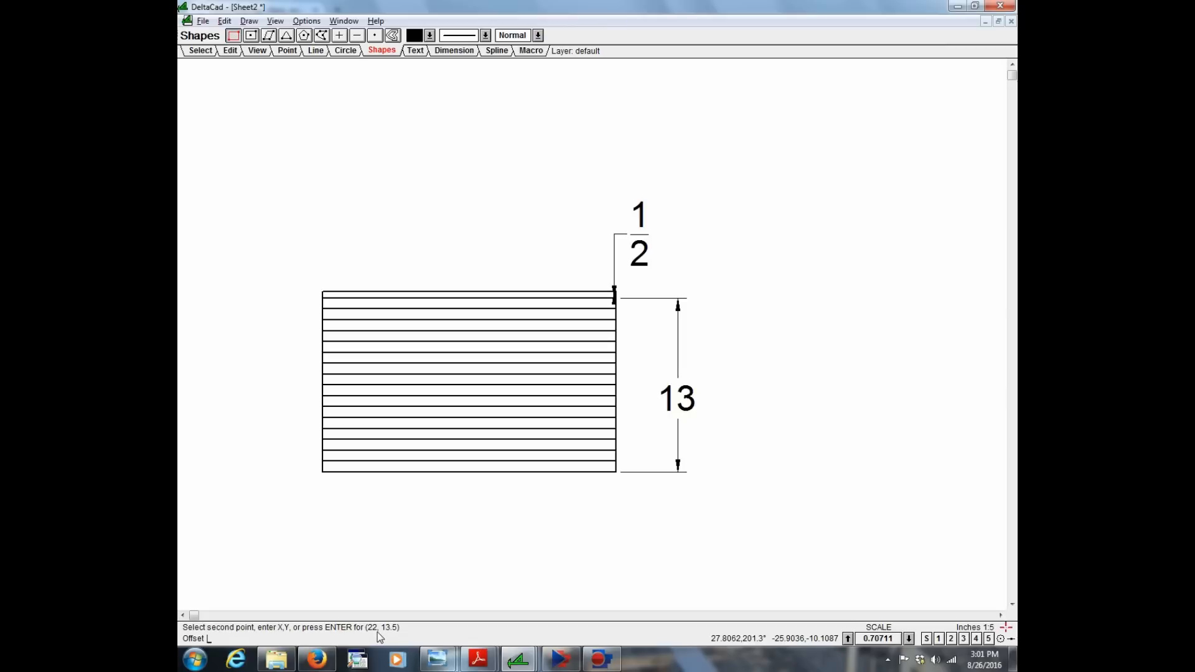
pyautogui.press('Return')
# - Draw a line parallel to the second rectangle's bottom edge, offset 13/16+1/64 inch upward
pyautogui.click(1000, 614)
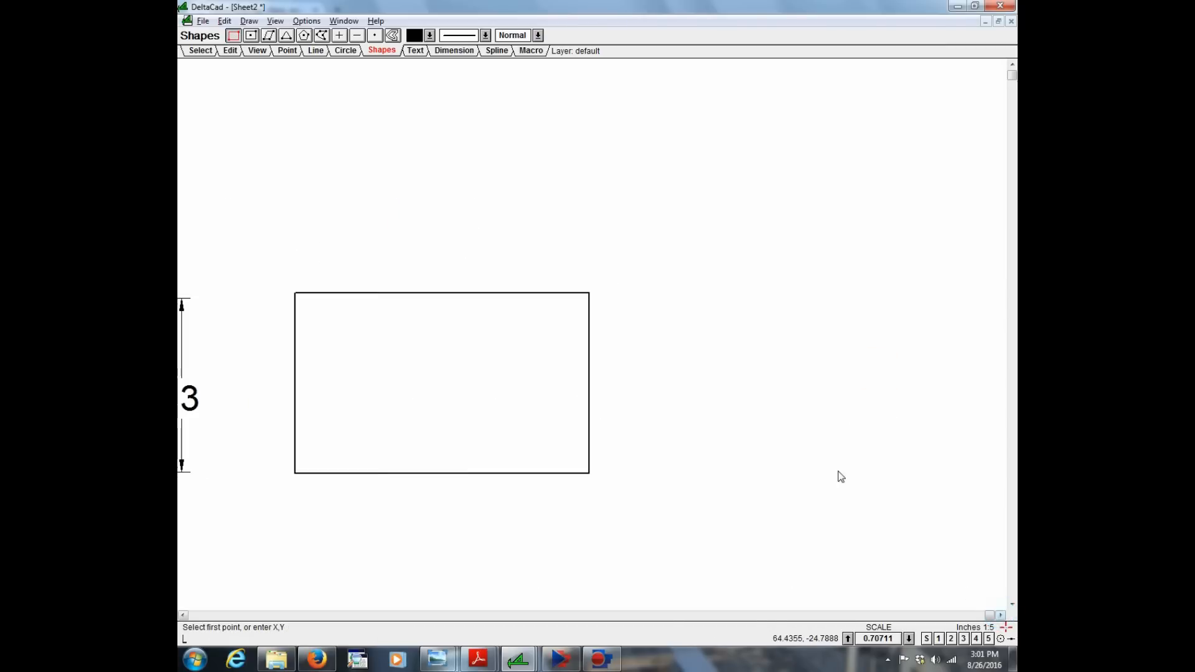
pyautogui.click(315, 51)
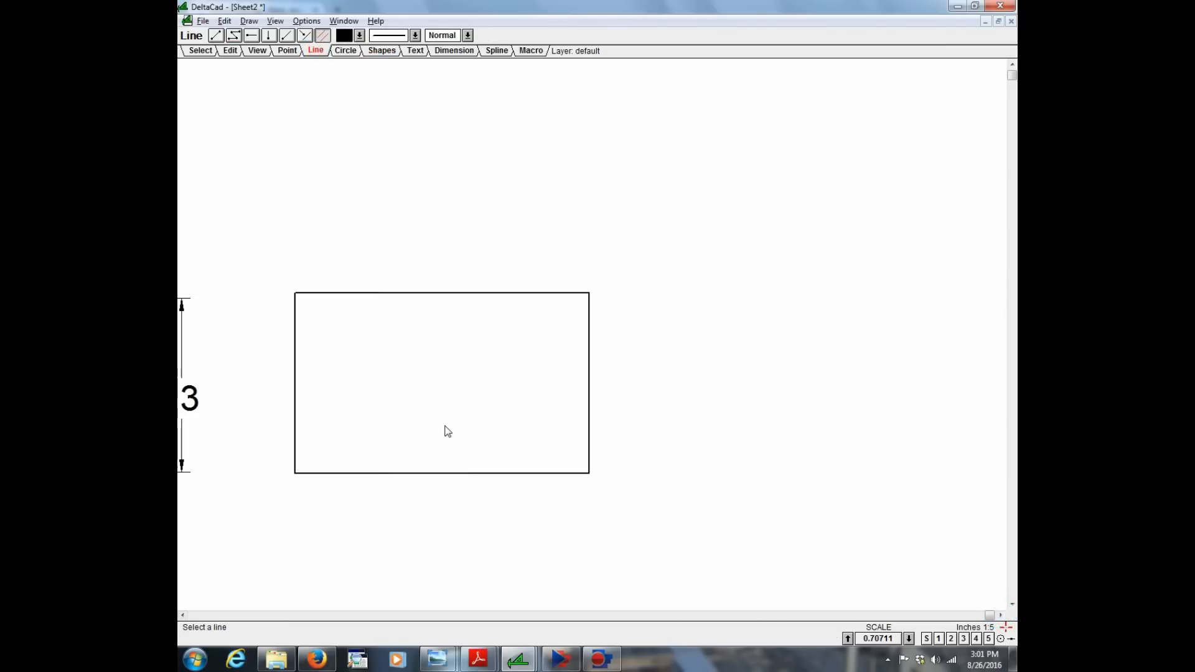
pyautogui.click(458, 472)
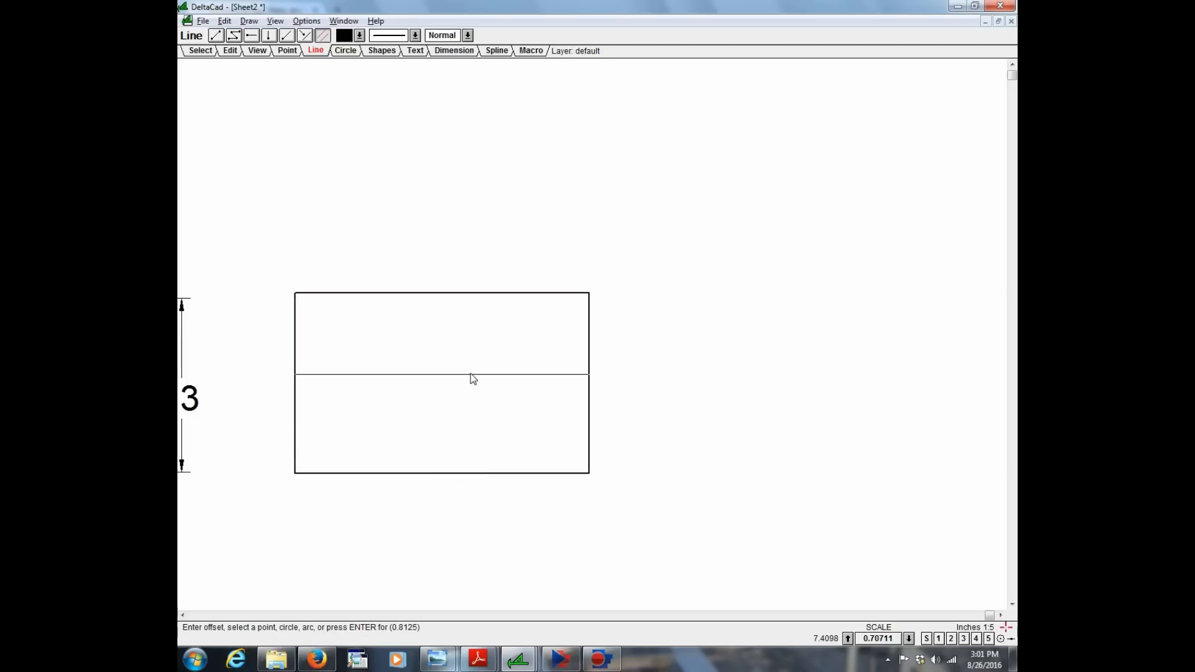
pyautogui.write('13/16+1/64')
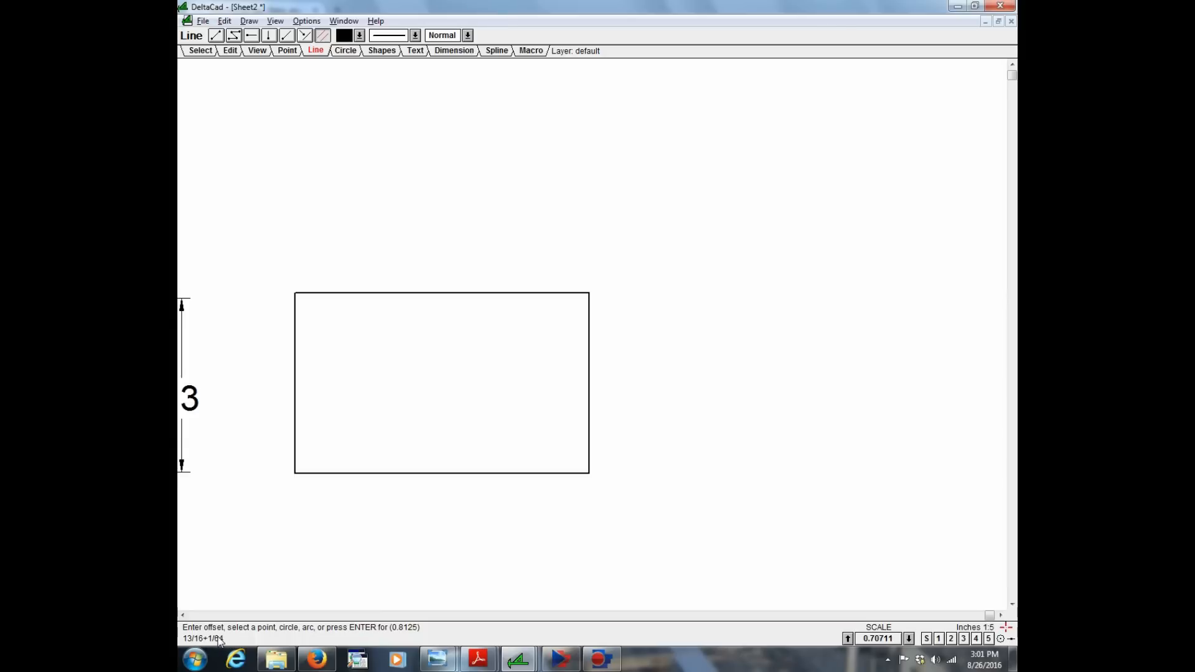
pyautogui.press('Return')
pyautogui.write('L')
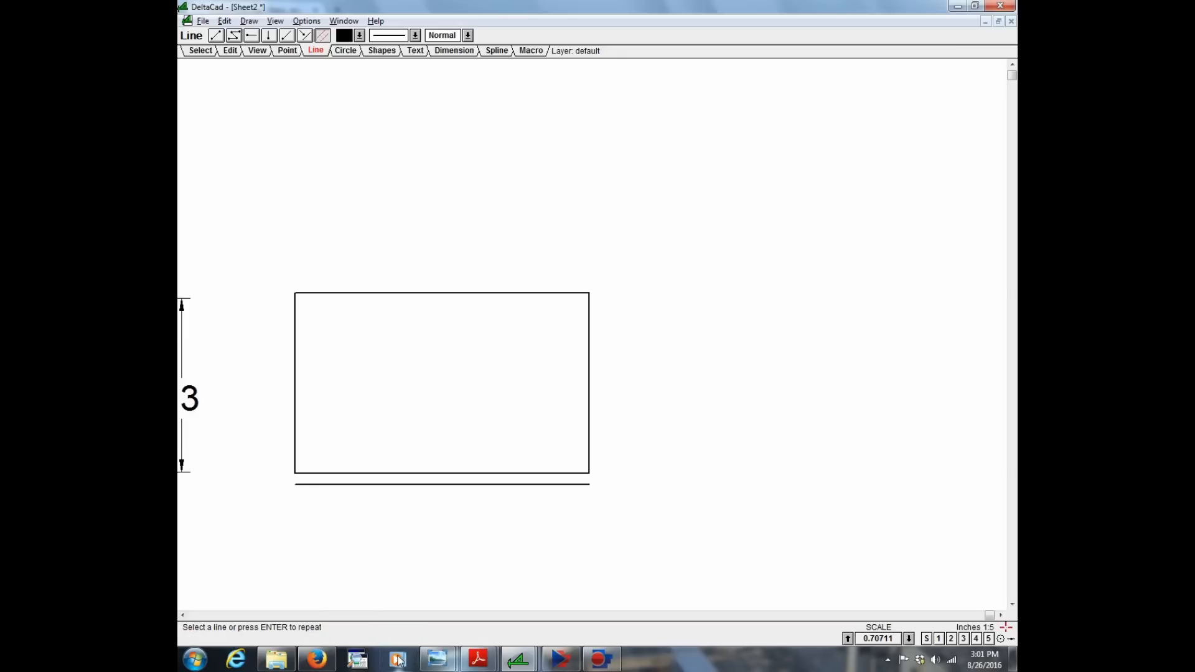
pyautogui.hotkey('ctrl', 'z')
pyautogui.click(397, 475)
pyautogui.rightClick(413, 429)
# - Repeat the 13/16+1/64 inch parallel line upward until the strips fill the second rectangle
pyautogui.rightClick(492, 513)
pyautogui.rightClick(492, 512)
pyautogui.rightClick(492, 513)
pyautogui.rightClick(492, 513)
pyautogui.rightClick(492, 513)
pyautogui.rightClick(492, 513)
pyautogui.rightClick(492, 513)
pyautogui.rightClick(493, 513)
pyautogui.rightClick(492, 512)
pyautogui.rightClick(492, 513)
pyautogui.rightClick(492, 513)
pyautogui.rightClick(492, 513)
pyautogui.rightClick(493, 513)
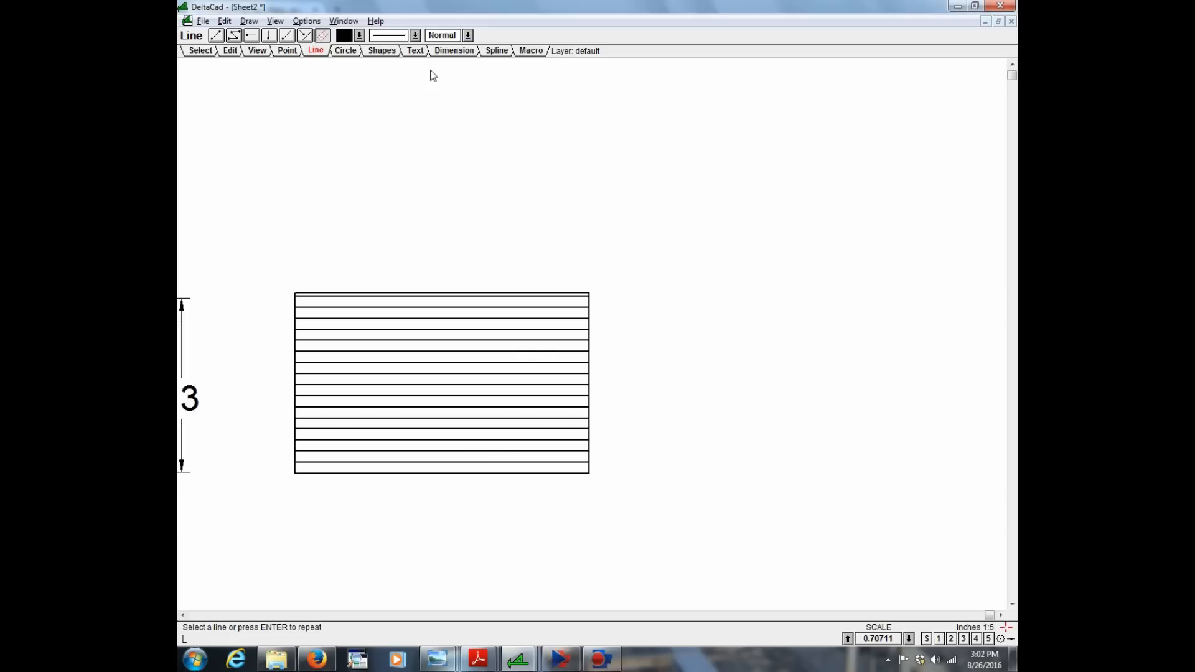
# - Add vertical dimensions on the second rectangle for the gap above its uppermost strip line and the span from that line to the bottom edge
pyautogui.click(453, 51)
pyautogui.click(538, 294)
pyautogui.click(539, 298)
pyautogui.click(614, 216)
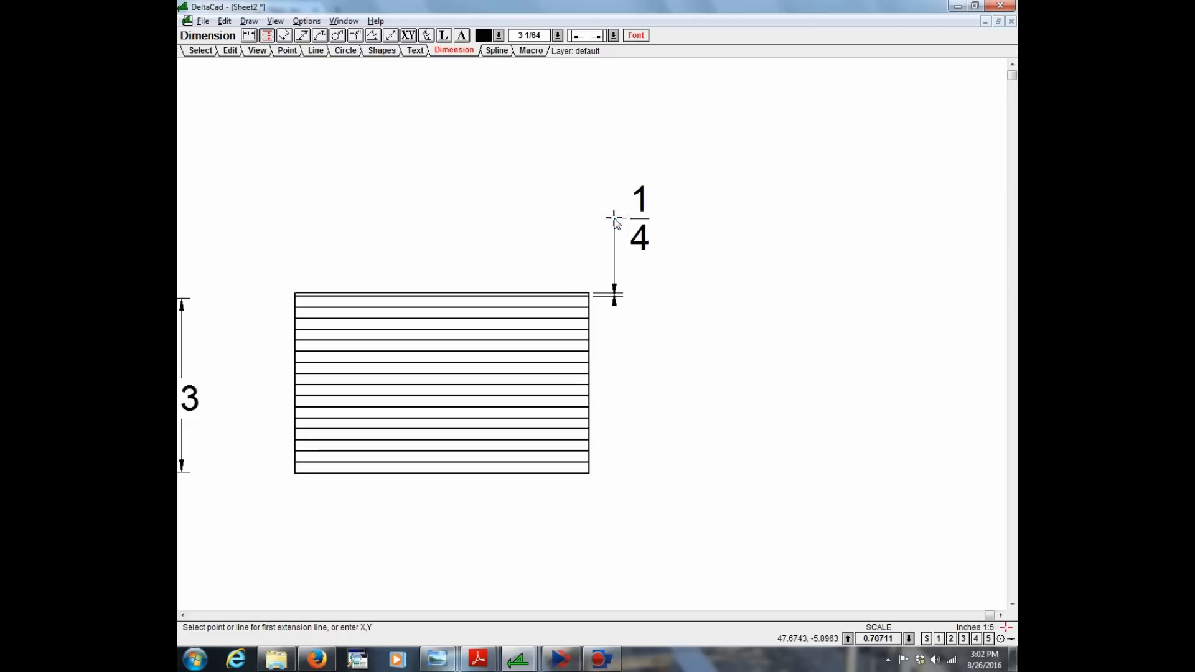
pyautogui.click(579, 293)
pyautogui.click(570, 475)
pyautogui.click(624, 392)
# - Draw a third 22 by 13.5 inch rectangle to the right of the second one
pyautogui.scroll(-1, 623, 391)
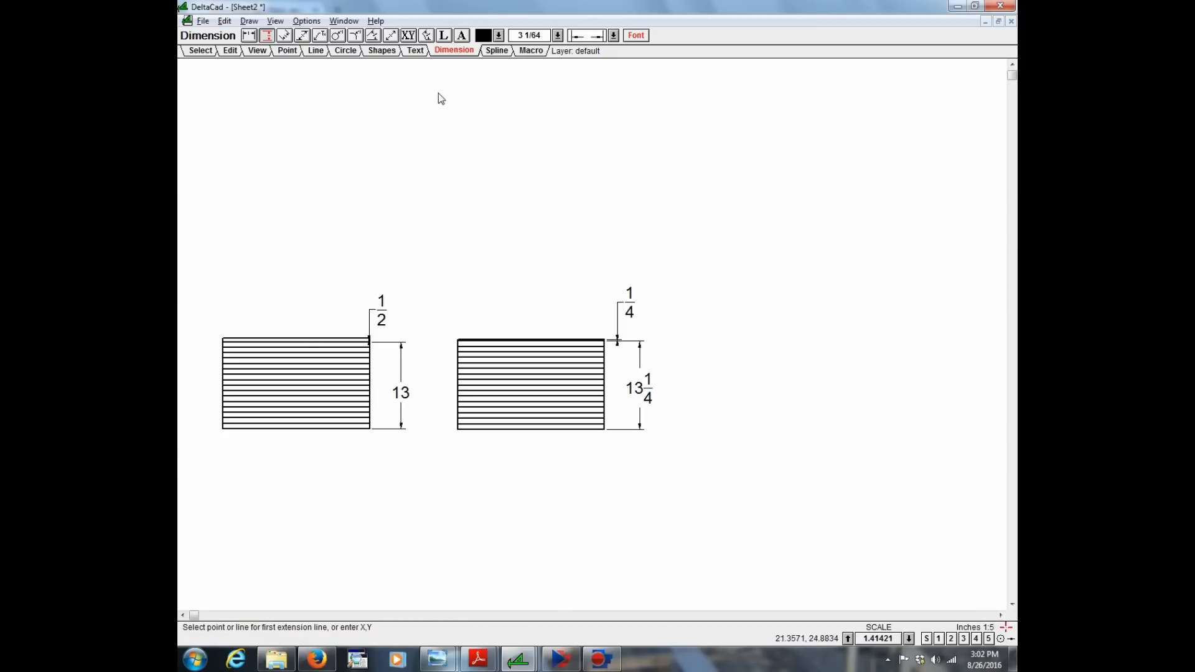
pyautogui.click(394, 58)
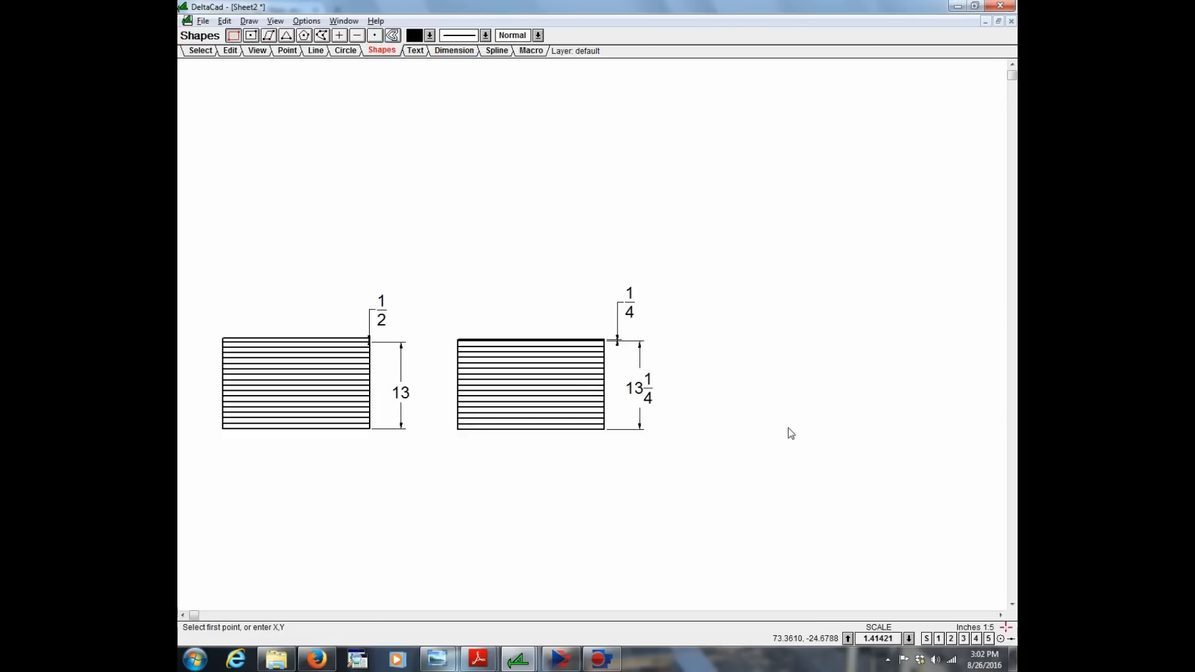
pyautogui.click(720, 432)
pyautogui.rightClick(812, 379)
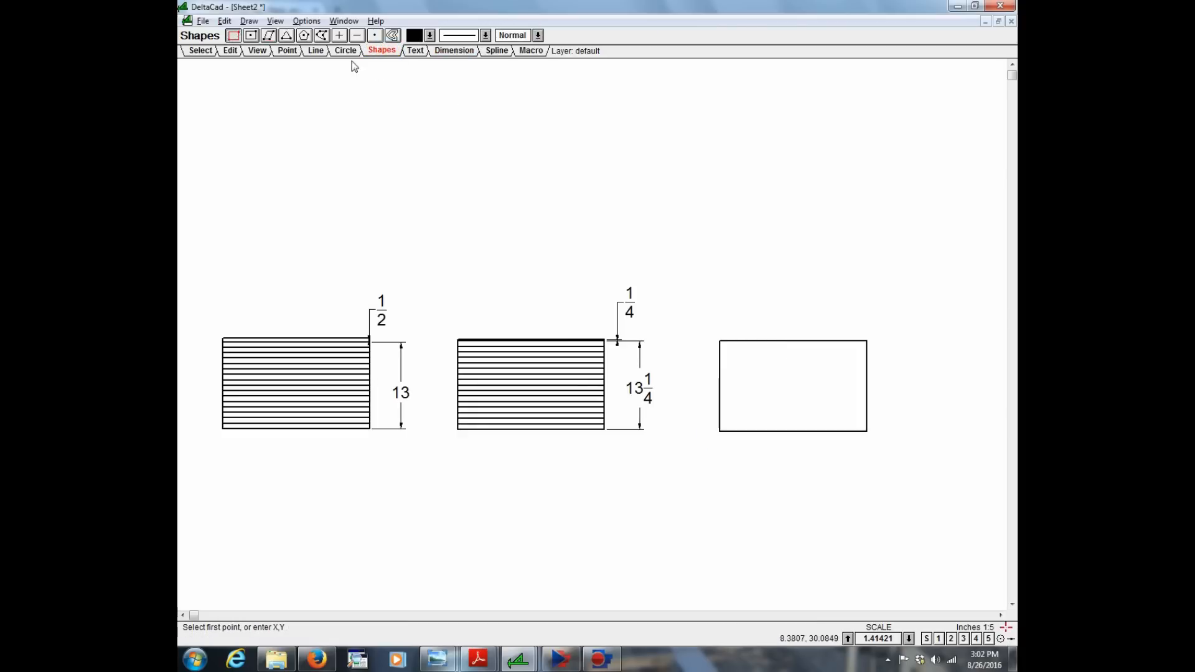
# - Draw a line parallel to the third rectangle's bottom edge, offset 13/16+1/32 inch upward
pyautogui.click(316, 51)
pyautogui.click(760, 431)
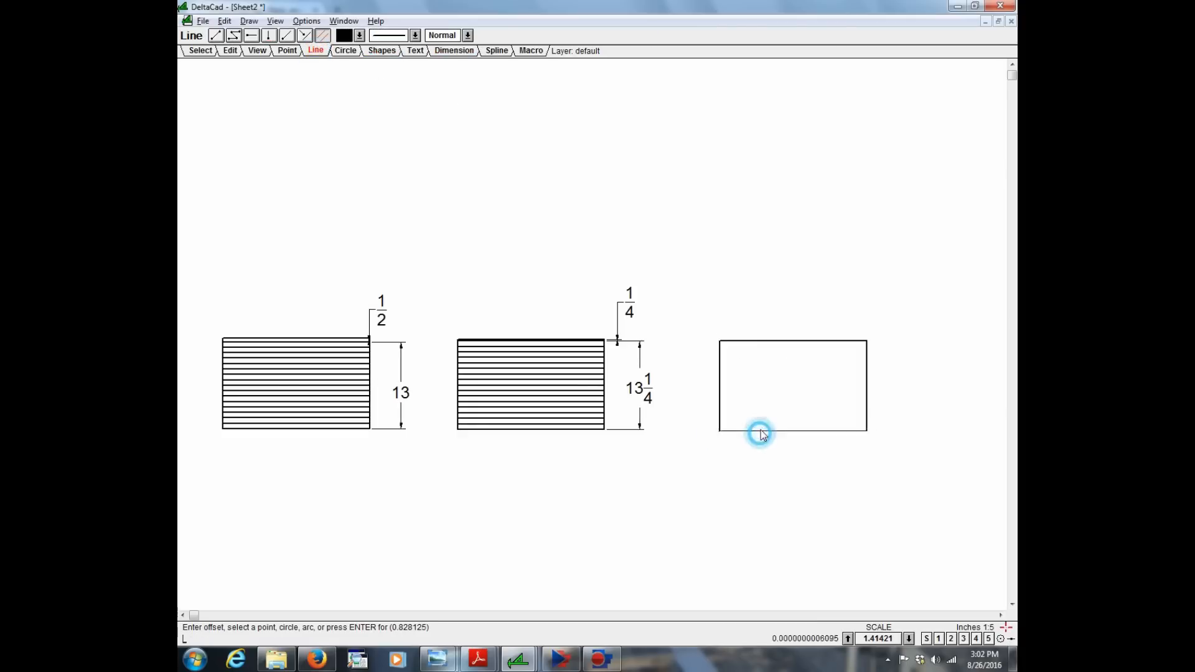
pyautogui.write('13/16')
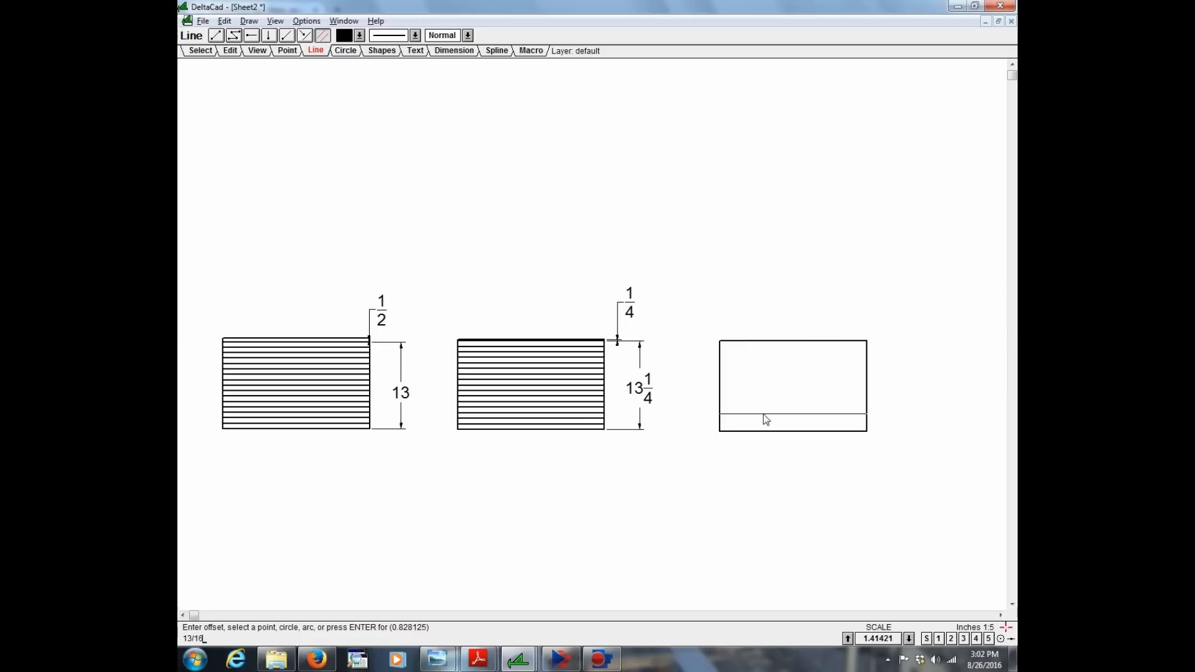
pyautogui.write('+1/32')
pyautogui.press('Return')
# - Repeat the 13/16+1/32 inch parallel line upward until the strips reach the third rectangle's top edge
pyautogui.rightClick(763, 413)
pyautogui.rightClick(760, 403)
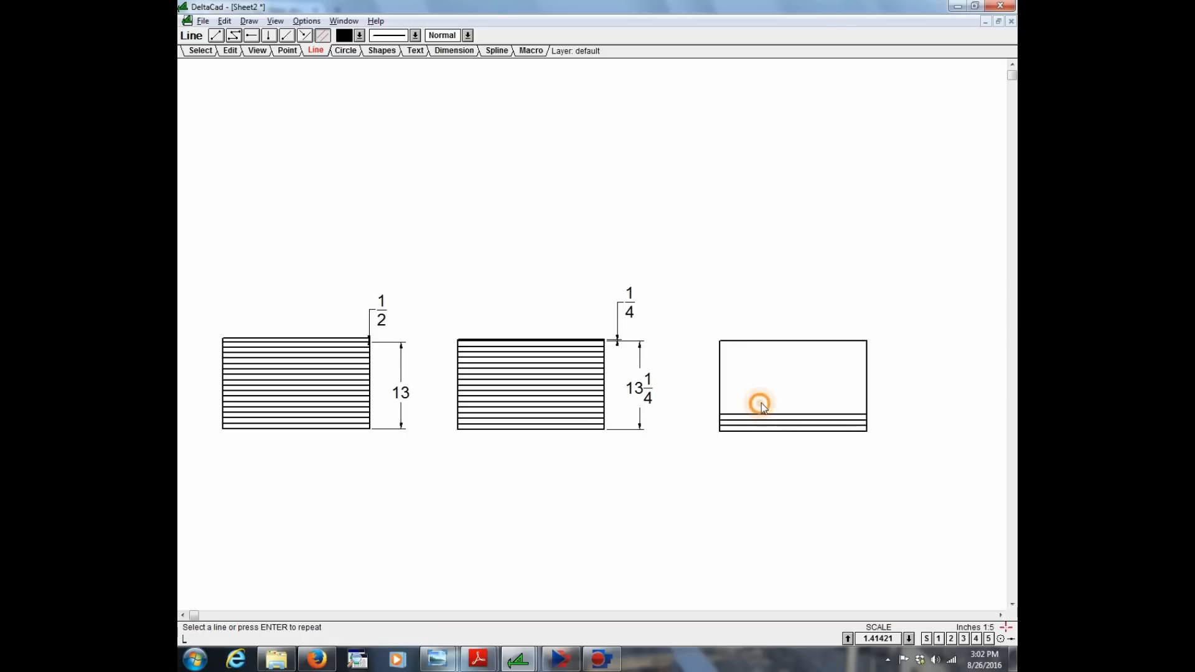
pyautogui.rightClick(761, 403)
pyautogui.rightClick(763, 403)
pyautogui.rightClick(766, 403)
pyautogui.rightClick(768, 403)
pyautogui.rightClick(768, 403)
pyautogui.rightClick(768, 403)
pyautogui.rightClick(767, 403)
pyautogui.rightClick(767, 403)
pyautogui.rightClick(792, 386)
pyautogui.rightClick(792, 386)
pyautogui.scroll(3, 794, 391)
pyautogui.rightClick(797, 389)
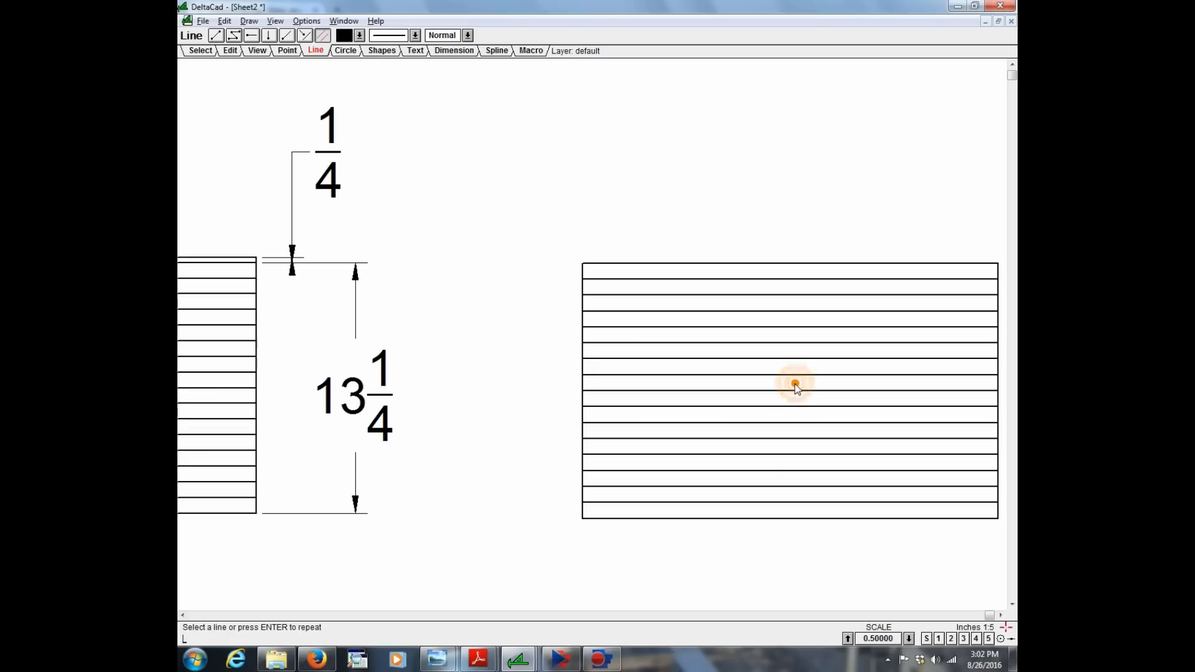
pyautogui.rightClick(789, 367)
# - Add a vertical dimension for the height of the third rectangle's uppermost strip, with its text above the rectangle
pyautogui.click(1000, 615)
pyautogui.click(1001, 615)
pyautogui.click(1001, 615)
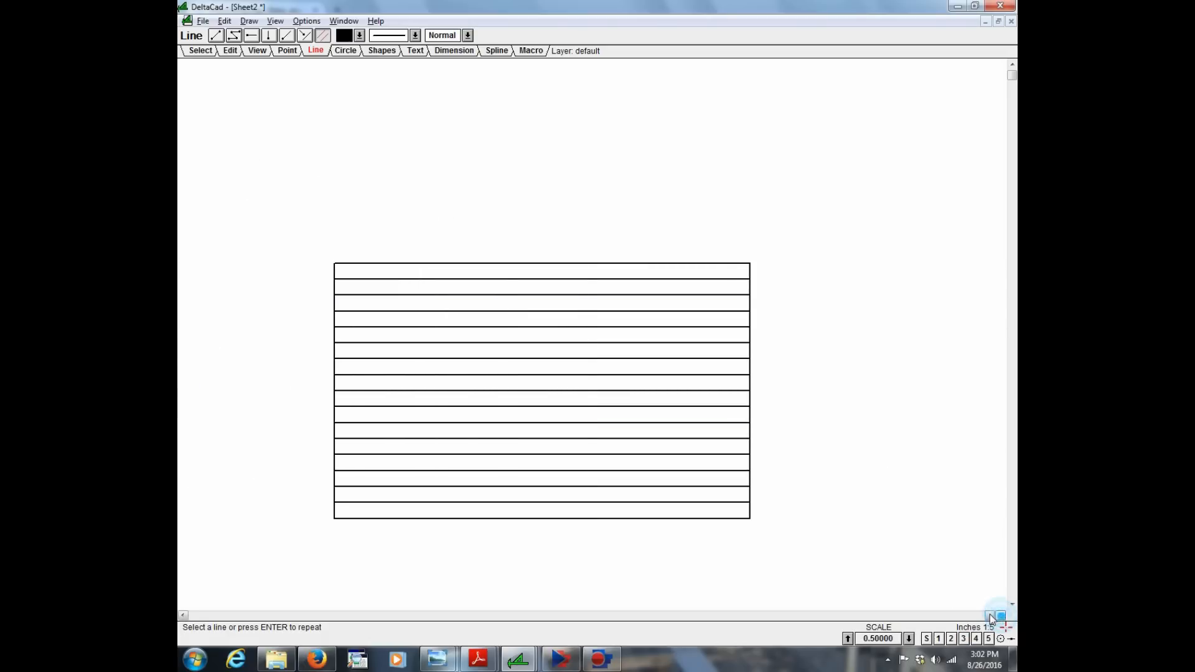
pyautogui.click(456, 50)
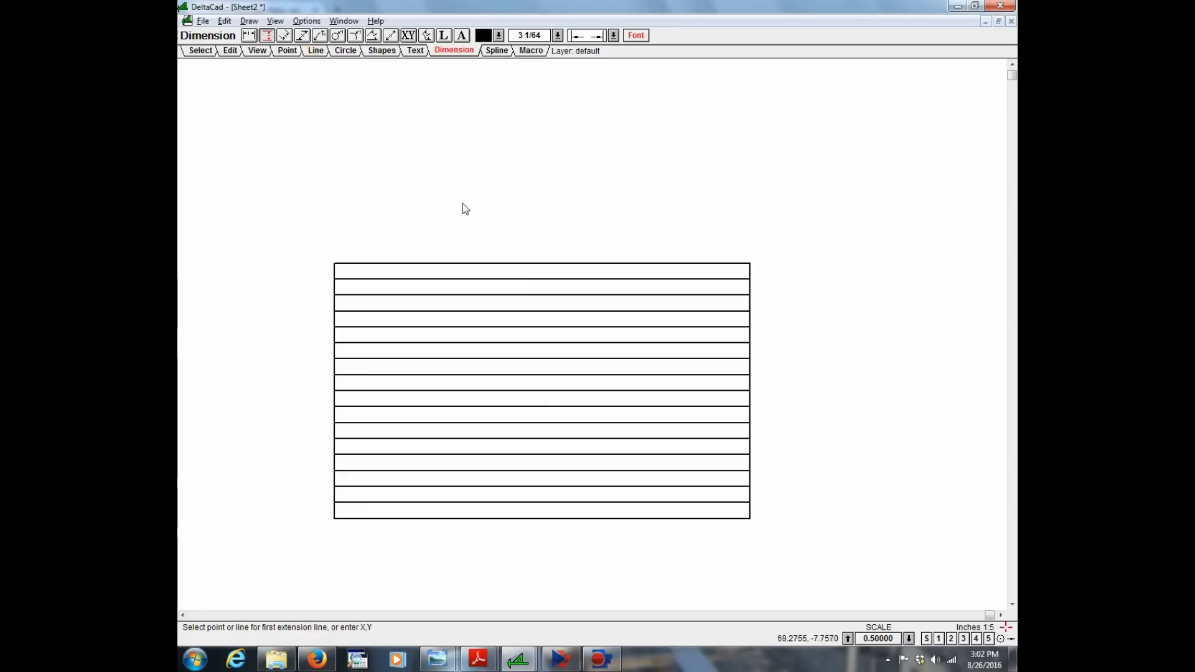
pyautogui.click(488, 281)
pyautogui.click(487, 265)
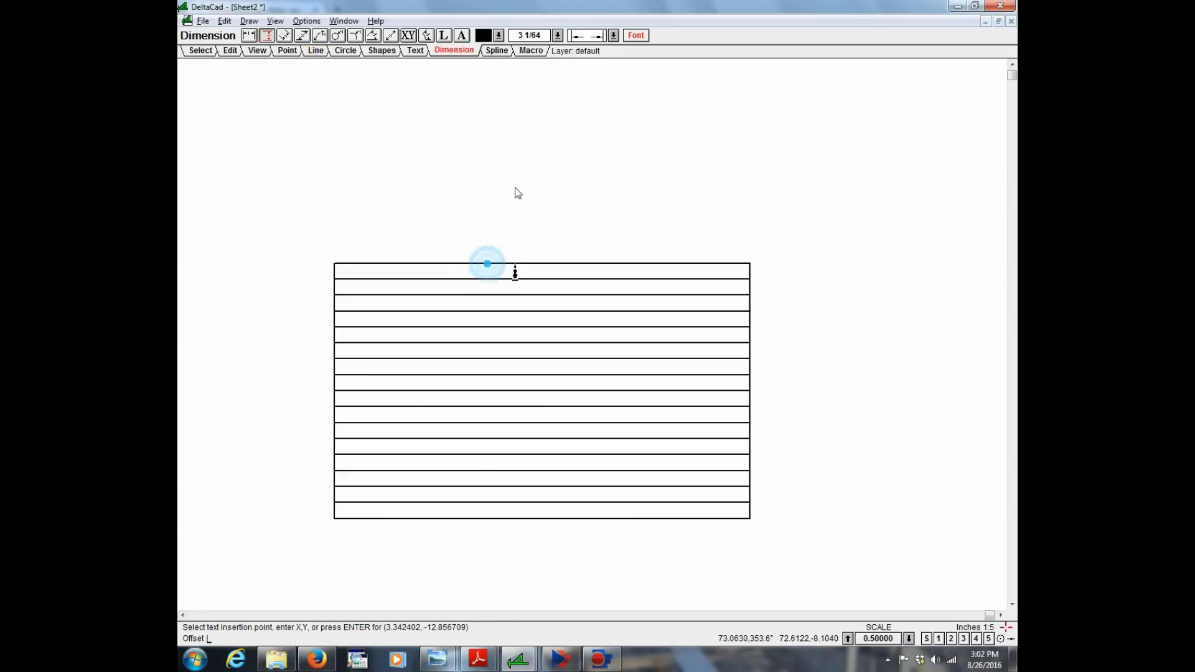
pyautogui.click(515, 175)
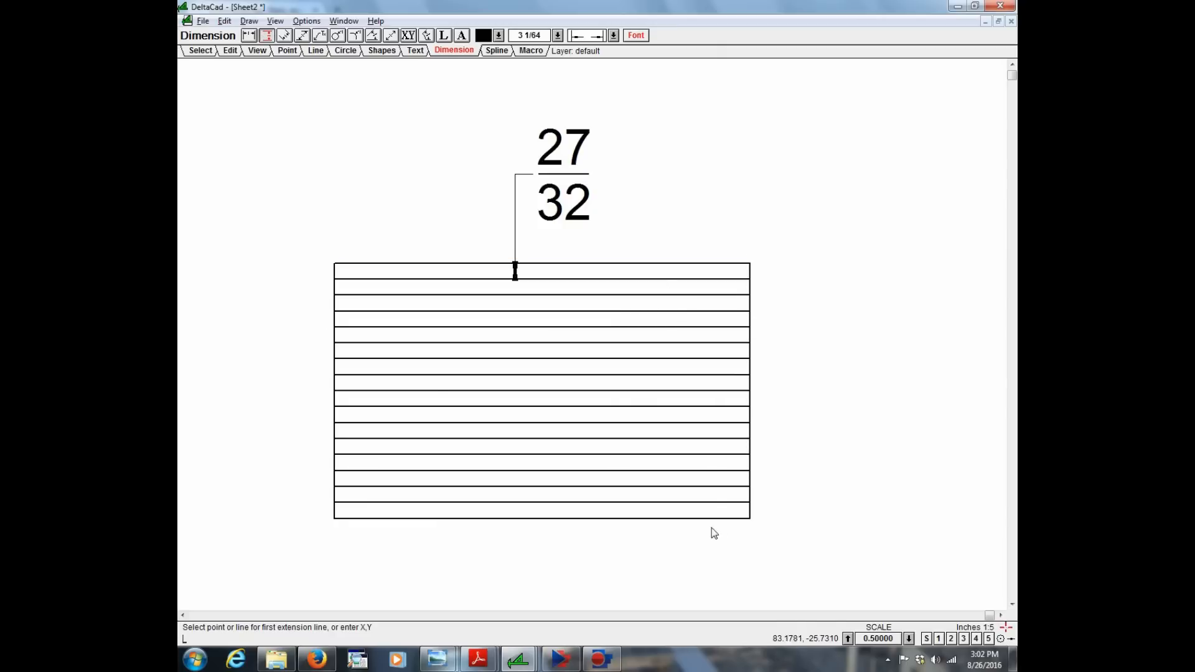
# - Draw a fourth 22 by 13.5 inch rectangle to the right of the third one
pyautogui.scroll(-3, 704, 352)
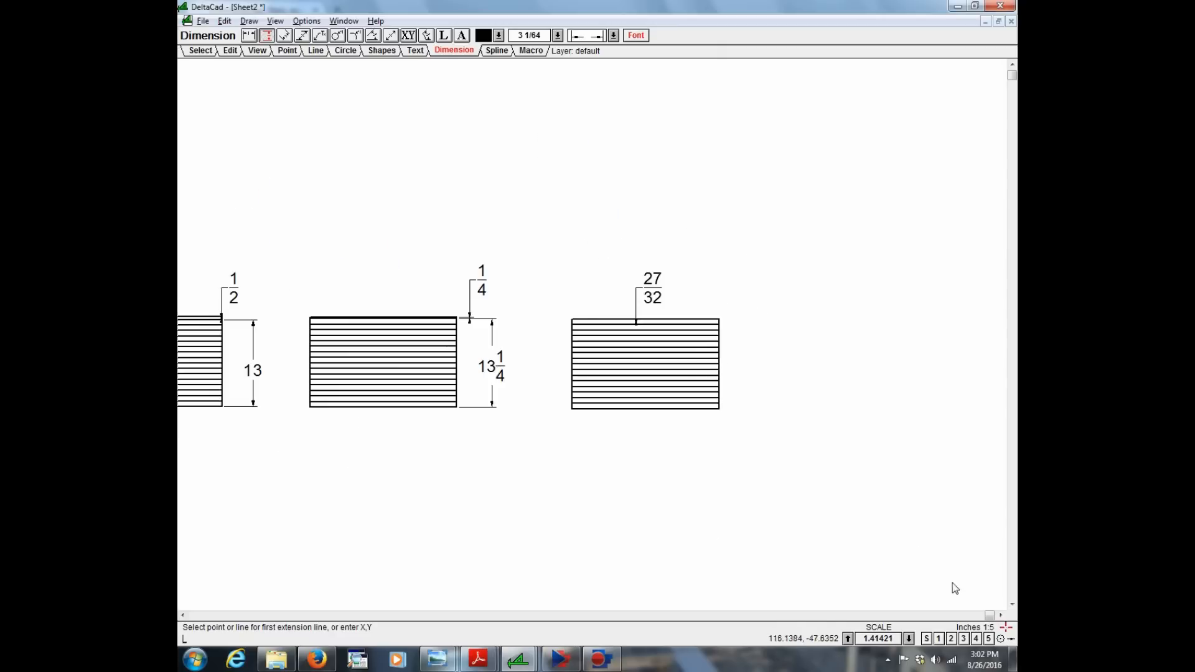
pyautogui.click(1001, 615)
pyautogui.click(1001, 615)
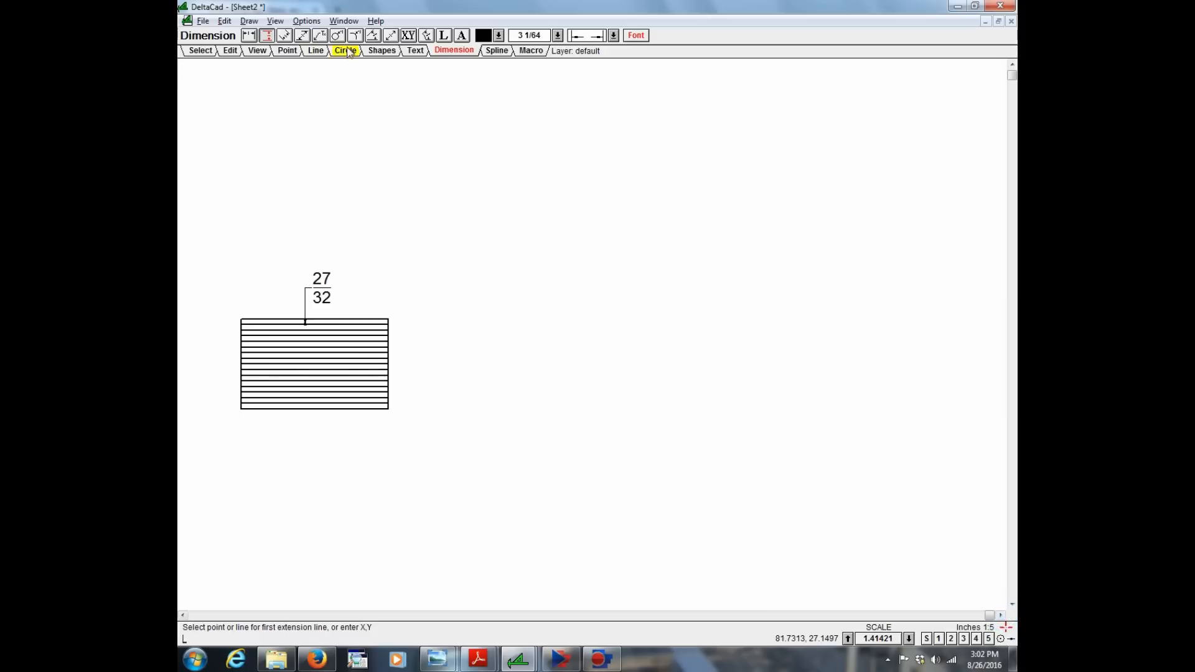
pyautogui.click(383, 55)
pyautogui.click(495, 411)
pyautogui.click(581, 378)
# - Draw a short horizontal line outward from the third rectangle's lower right corner
pyautogui.scroll(2, 392, 374)
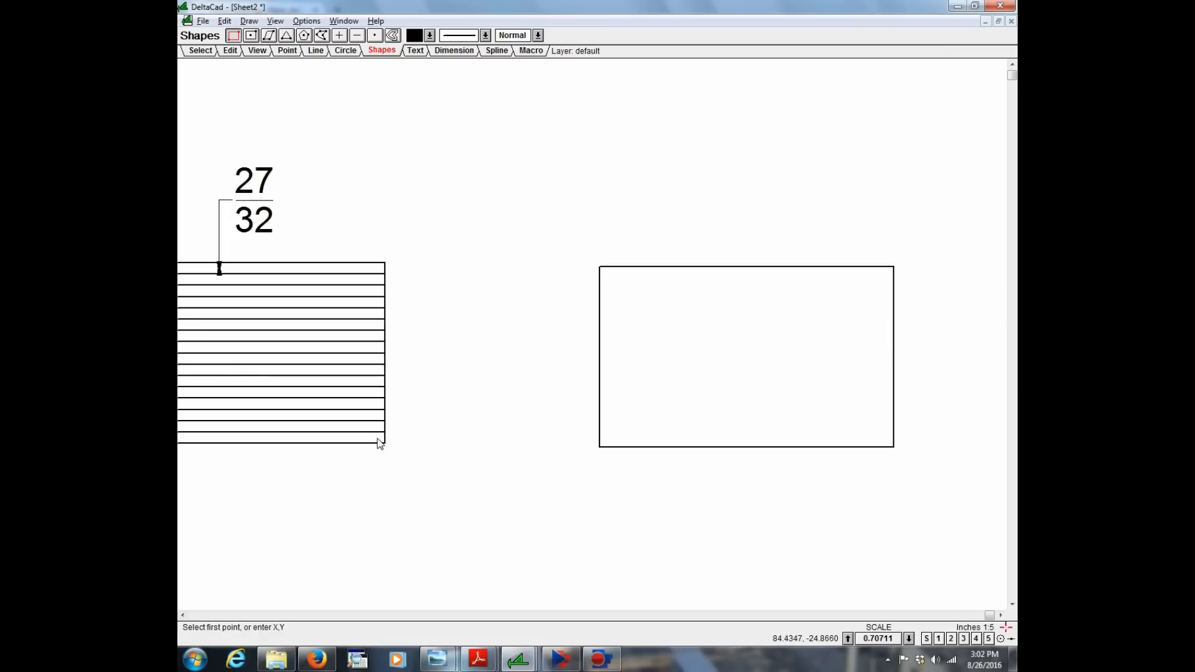
pyautogui.write('L')
pyautogui.click(315, 50)
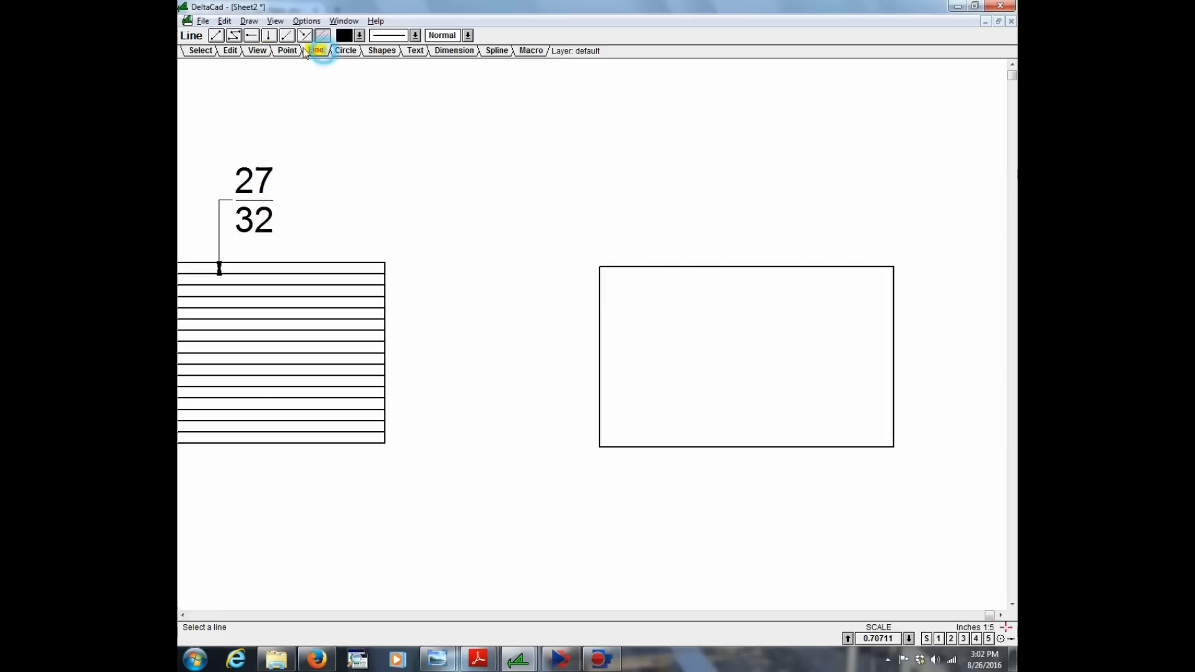
pyautogui.click(386, 443)
pyautogui.click(407, 445)
# - Create parallels of the short corner line upward at every fourth strip line until they reach the third rectangle's top edge
pyautogui.click(320, 36)
pyautogui.click(394, 443)
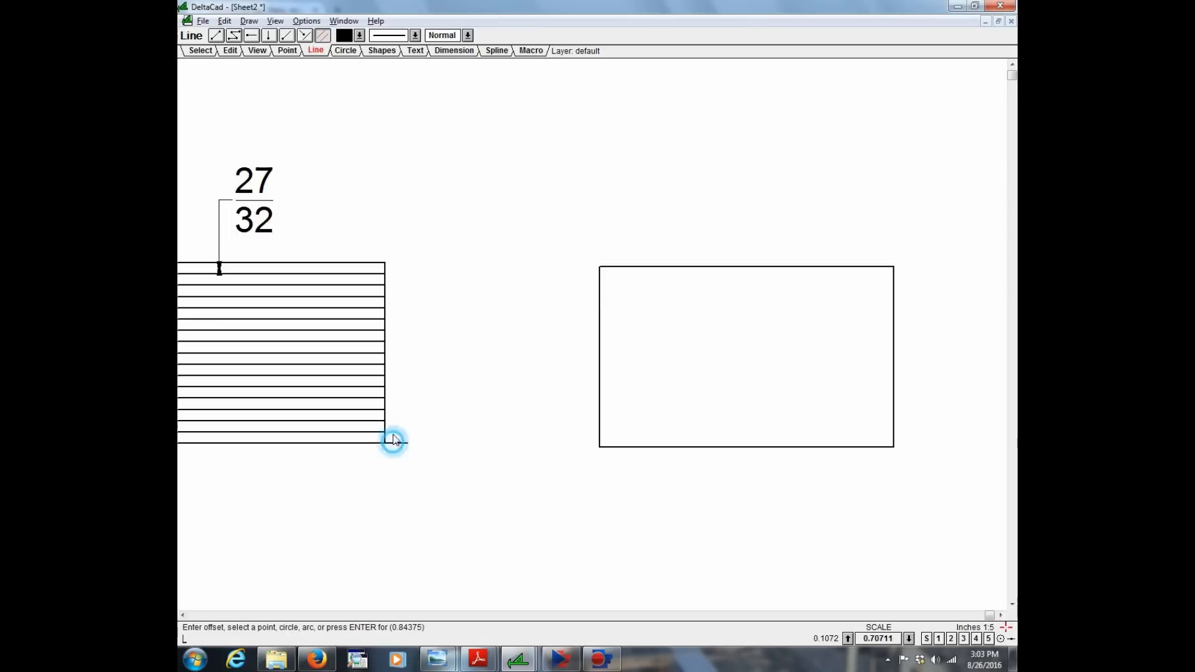
pyautogui.click(386, 399)
pyautogui.rightClick(428, 376)
pyautogui.rightClick(429, 376)
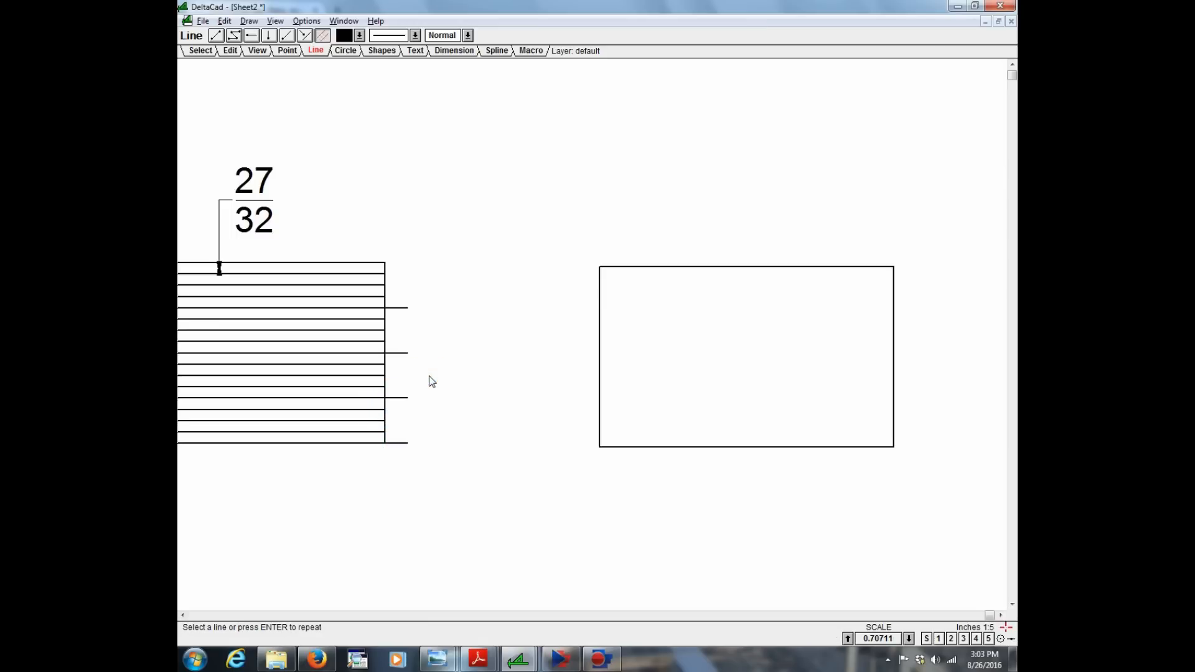
pyautogui.rightClick(429, 376)
pyautogui.write('L')
# - Place 15 evenly spaced midpoints along the fourth rectangle's left edge, between its lower and upper corners
pyautogui.click(285, 50)
pyautogui.click(275, 35)
pyautogui.click(600, 447)
pyautogui.click(599, 267)
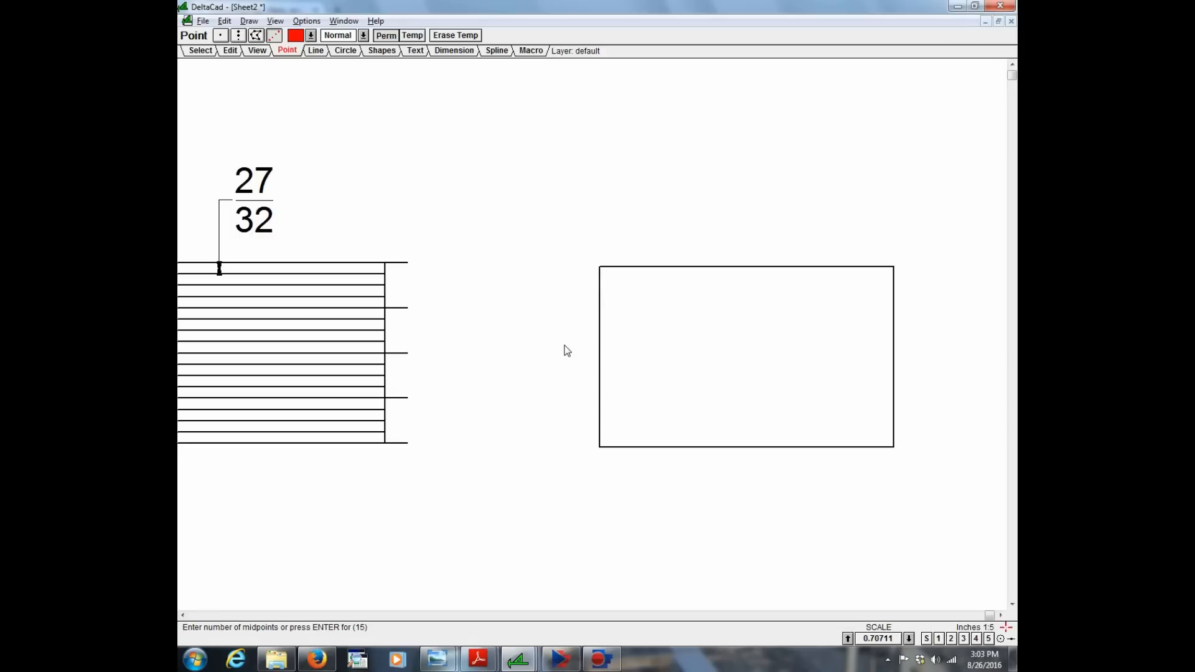
pyautogui.rightClick(564, 346)
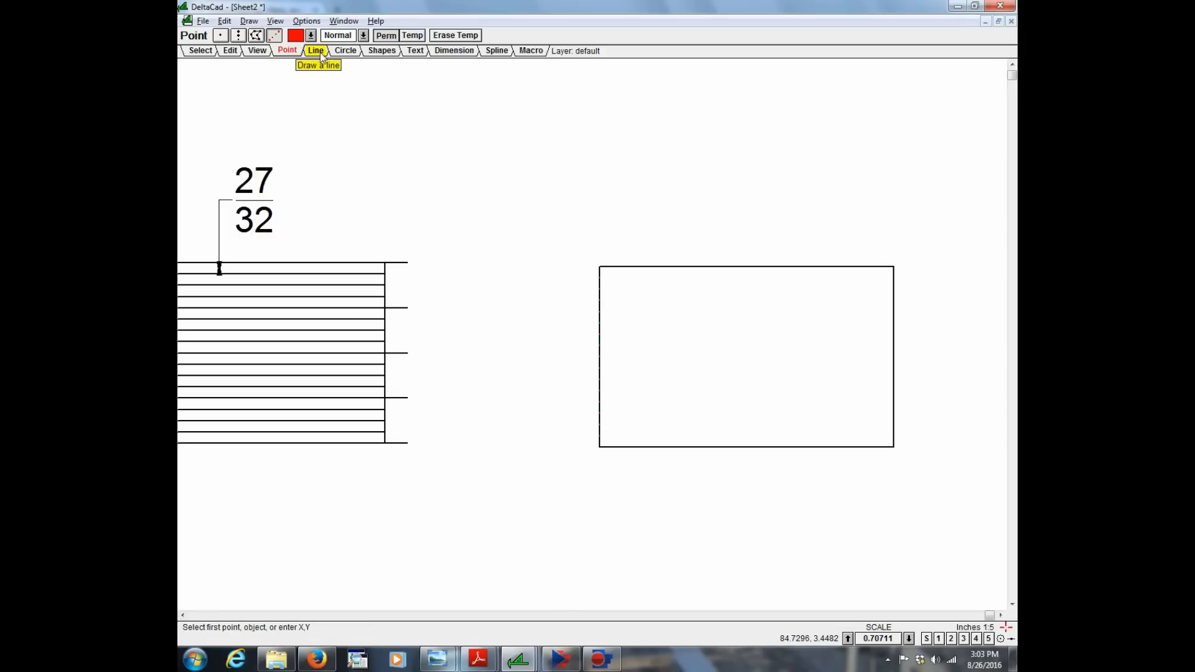
# - Add a vertical dimension between two adjacent points on the fourth rectangle's left edge, with its text outside the rectangle
pyautogui.click(454, 51)
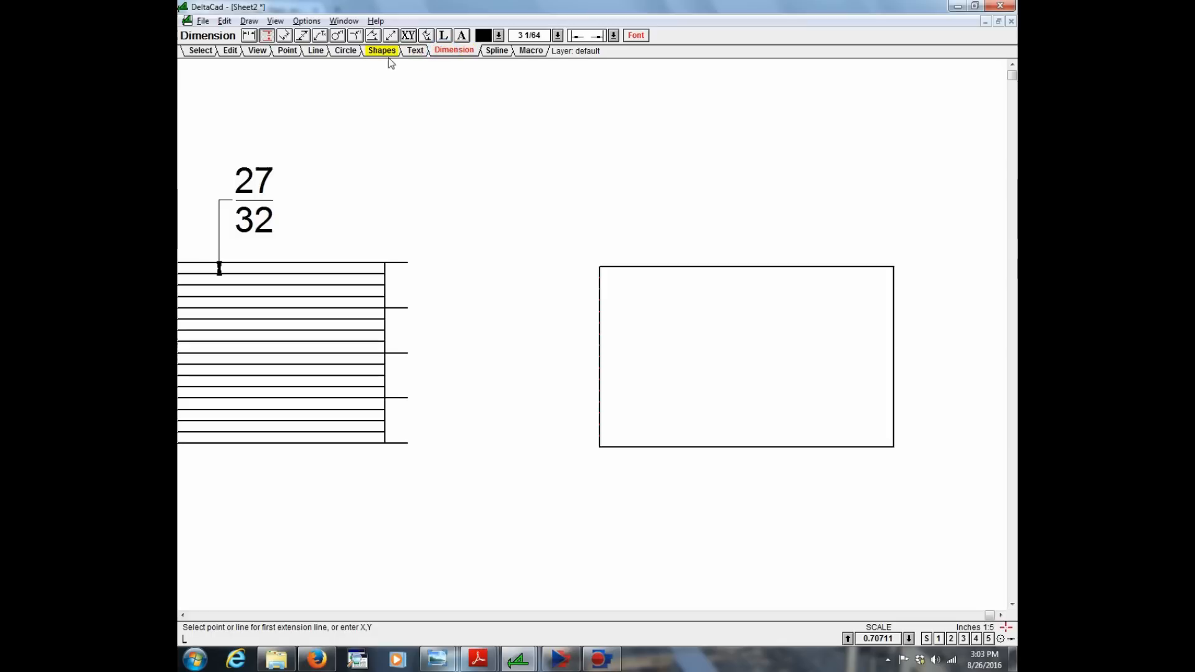
pyautogui.click(598, 377)
pyautogui.click(599, 367)
pyautogui.click(582, 349)
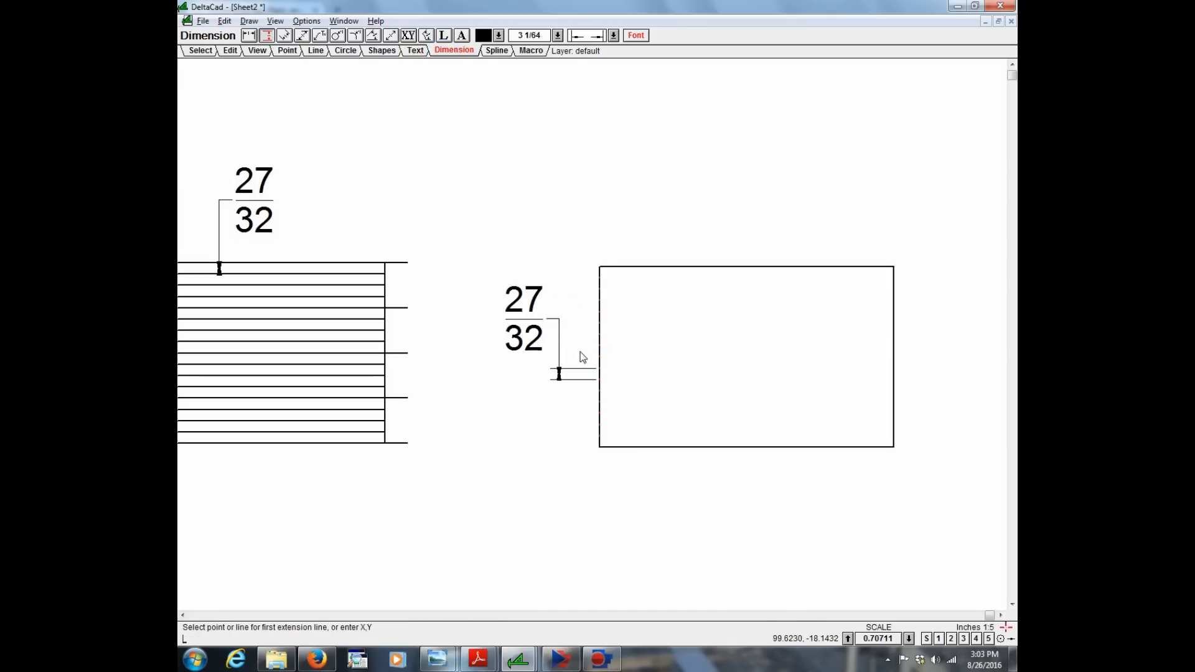
pyautogui.scroll(-2, 569, 377)
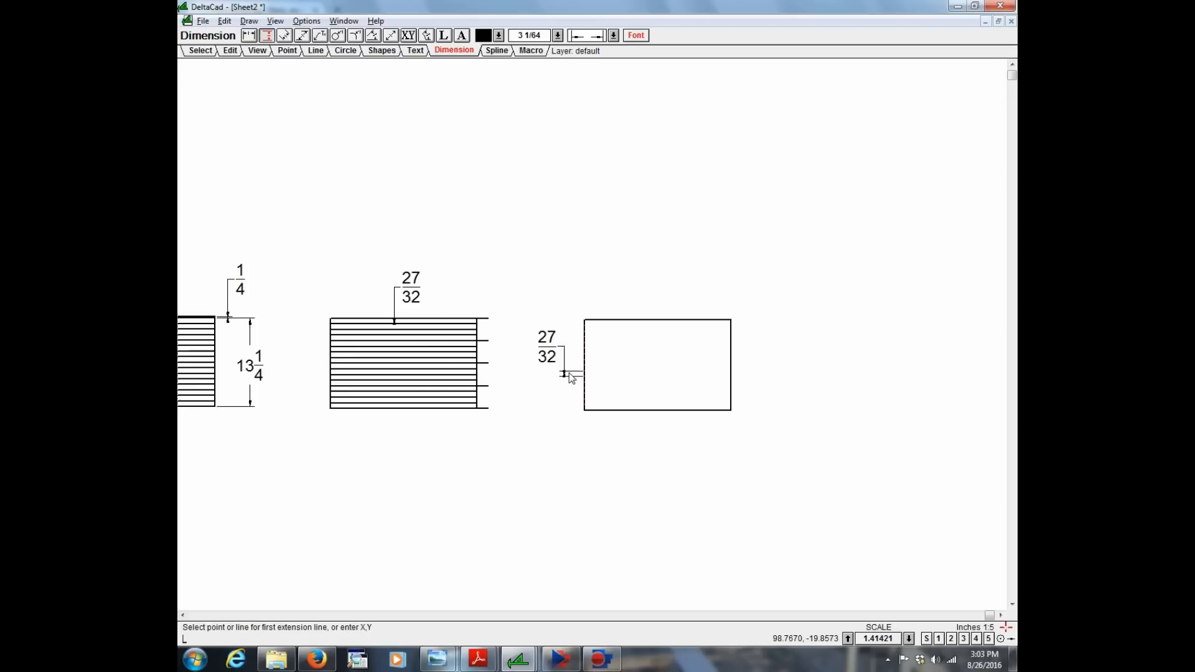
pyautogui.click(183, 615)
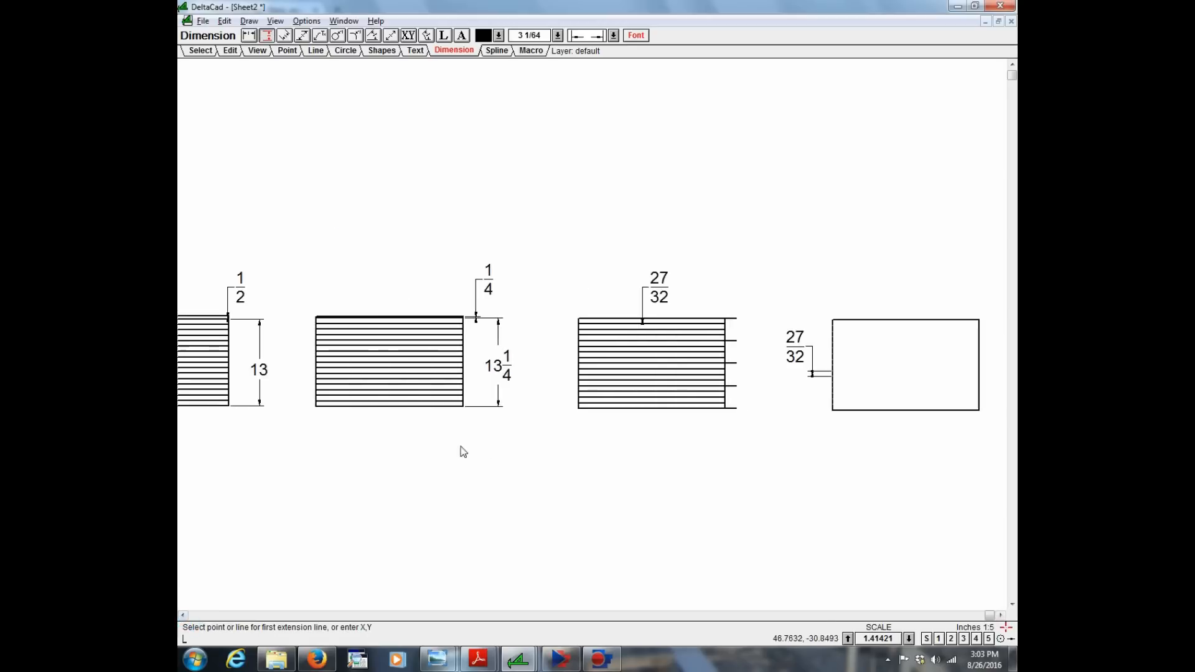